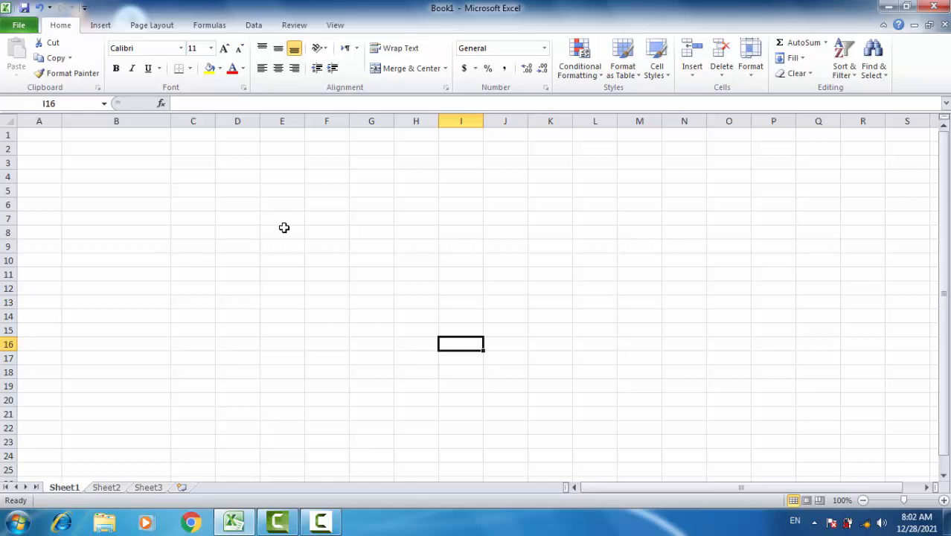
# Step: Close Excel and discard the changes made to Book1
pyautogui.hotkey('alt', 'F4')
pyautogui.press('Tab')
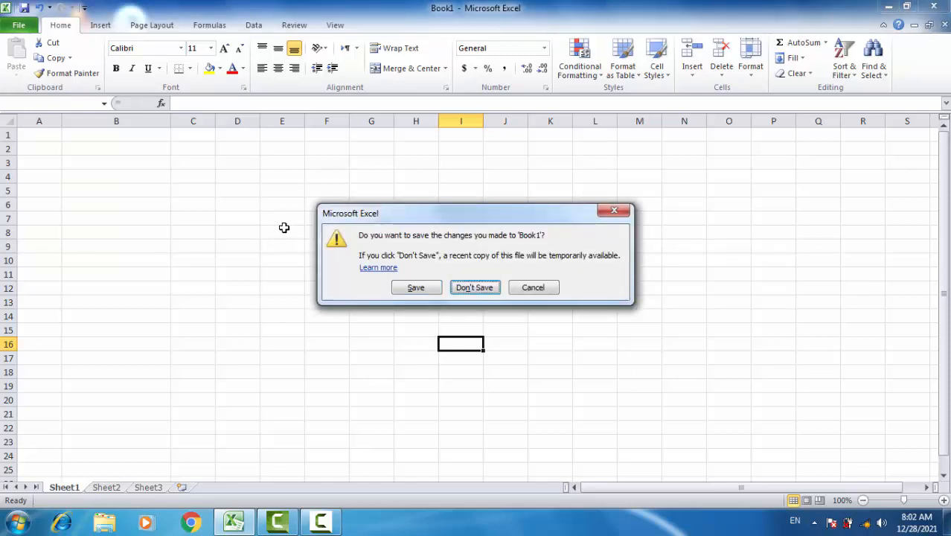
pyautogui.press('Return')
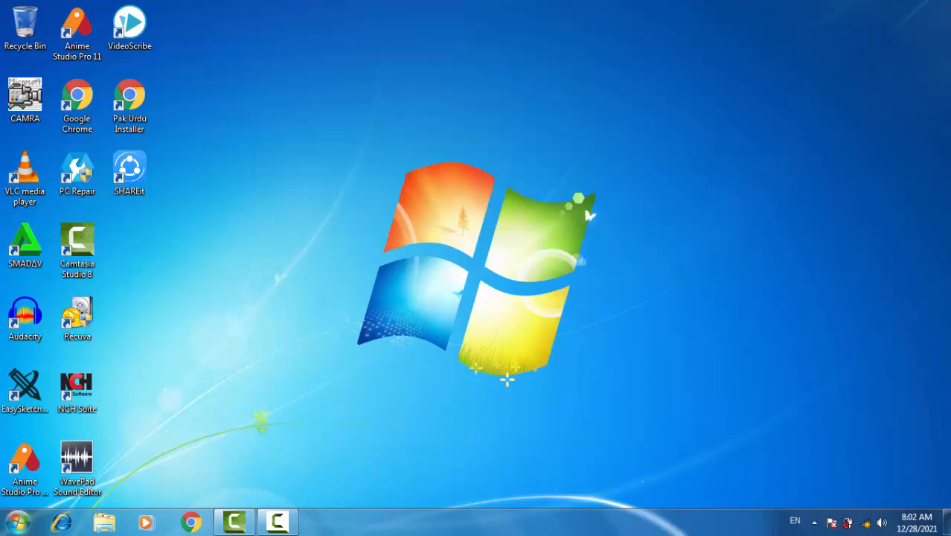
# Step: Launch Microsoft Excel 2010 through a program search for "ex", and close it again
pyautogui.click(17, 521)
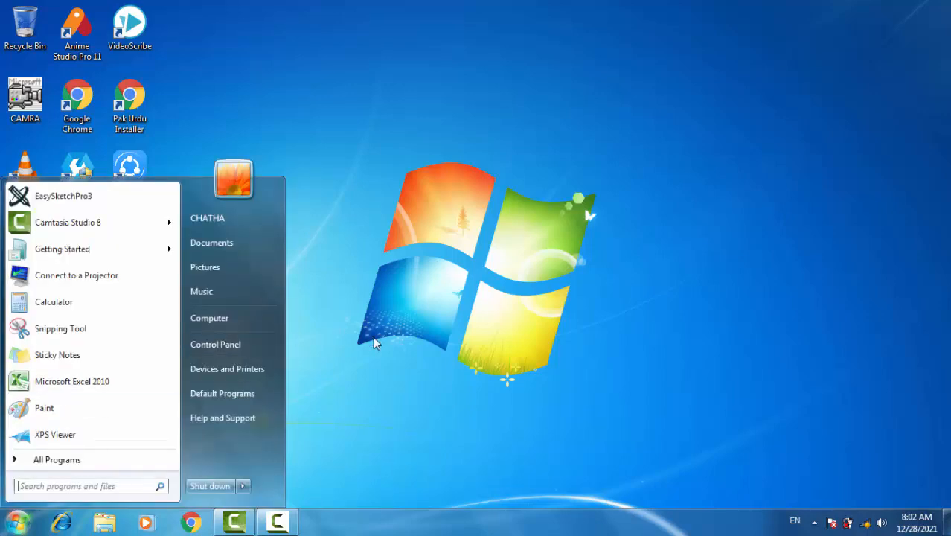
pyautogui.write('ex')
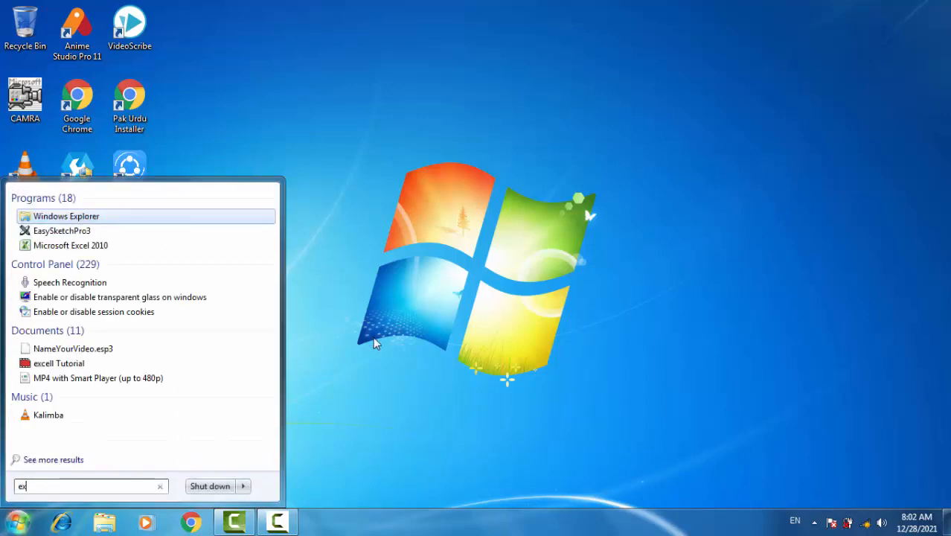
pyautogui.press('Down')
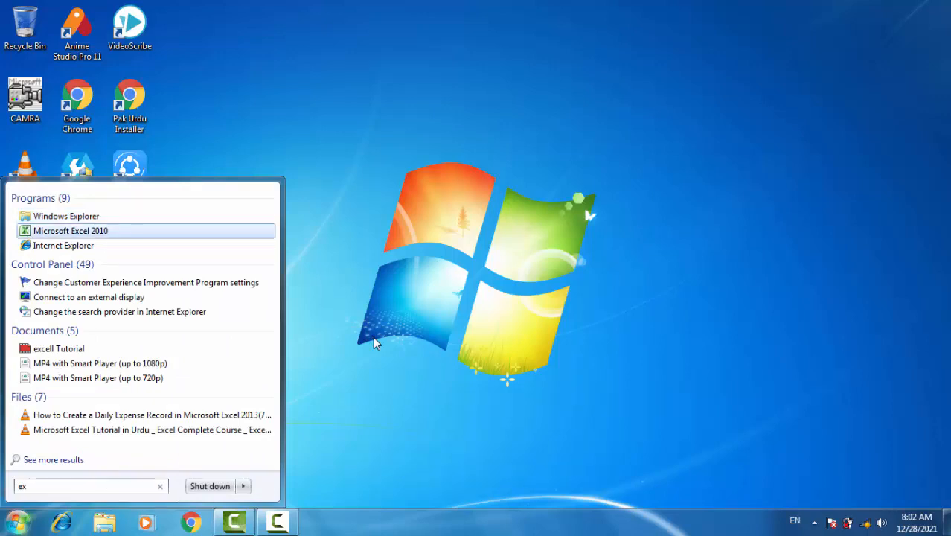
pyautogui.press('Return')
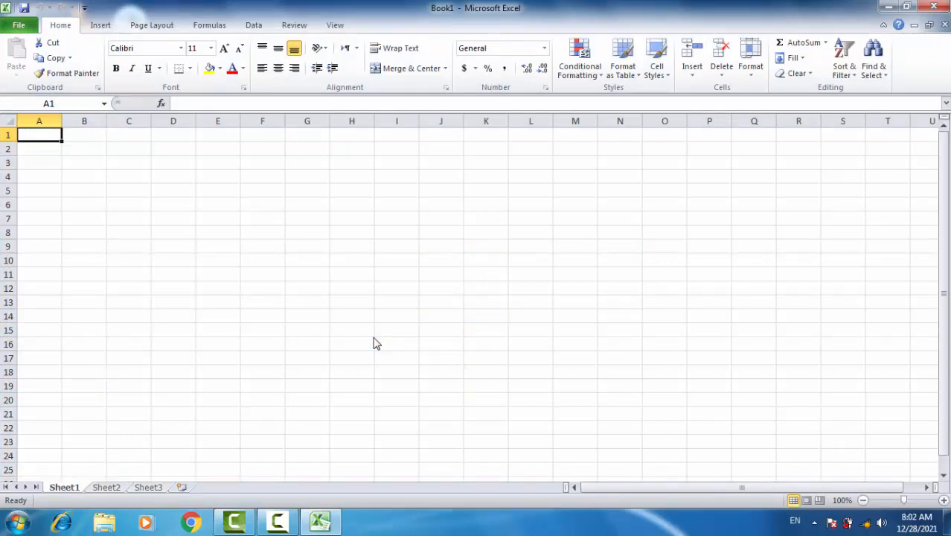
pyautogui.hotkey('alt', 'F4')
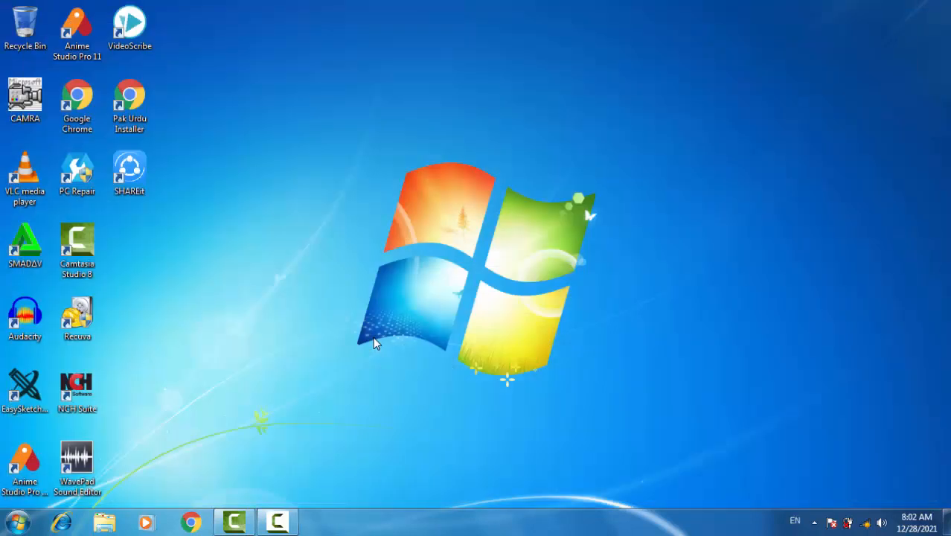
pyautogui.press('super')
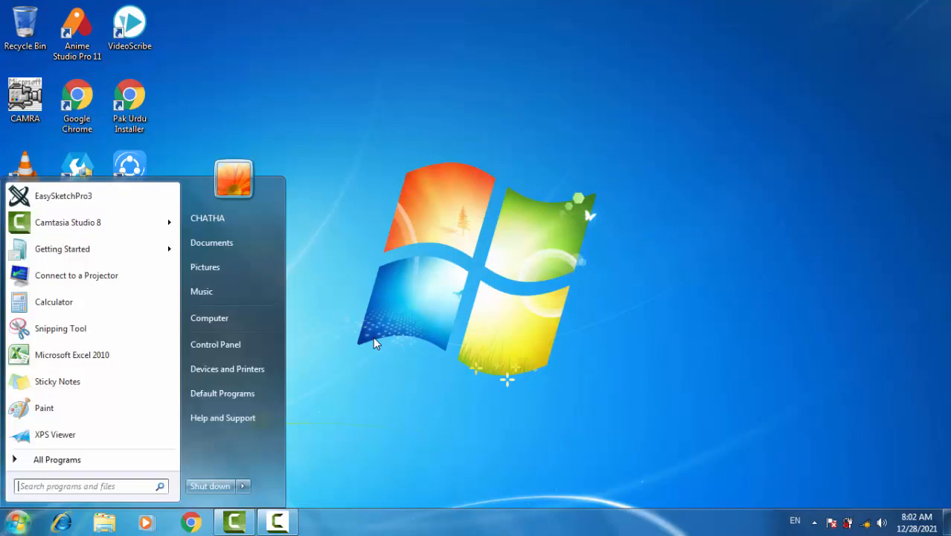
pyautogui.write('ru')
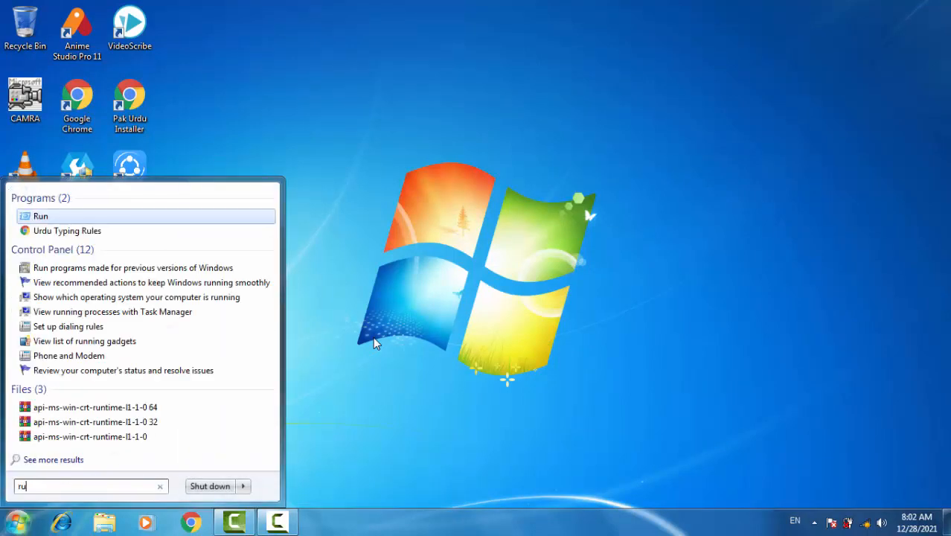
pyautogui.press('Escape')
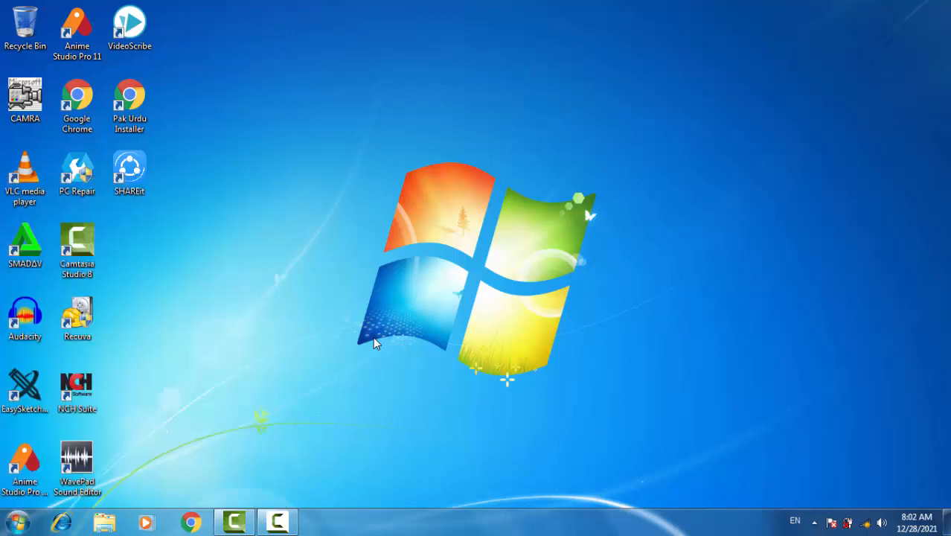
# Step: Launch Excel from the Windows Run dialog with the command "excel"
pyautogui.press('super+r')
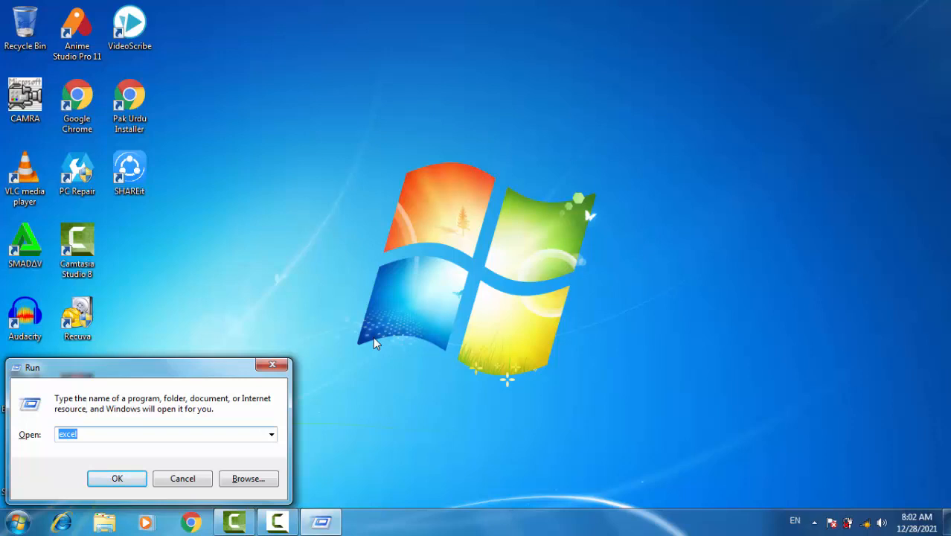
pyautogui.press('Right')
pyautogui.press('Return')
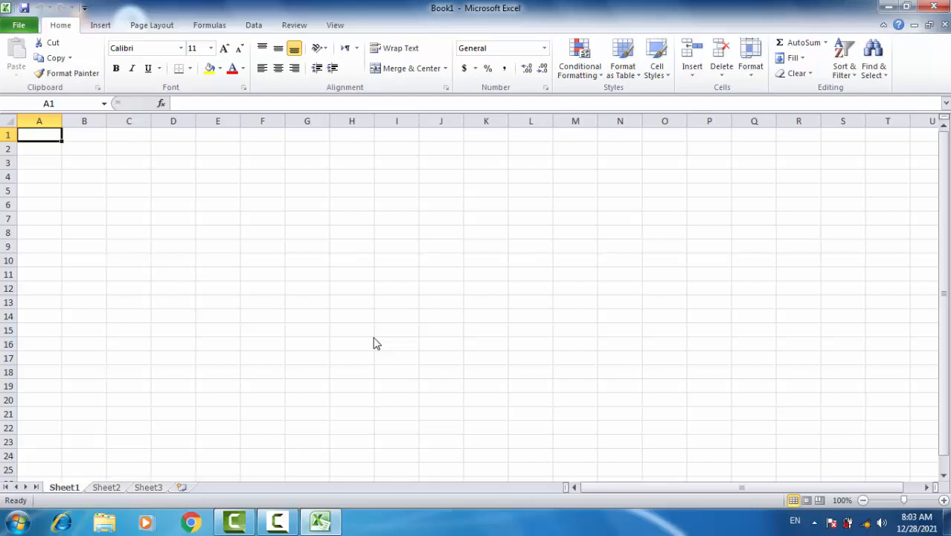
# Step: Select several different cells on Sheet1 in turn, ending on cell C11
pyautogui.click(81, 199)
pyautogui.click(241, 213)
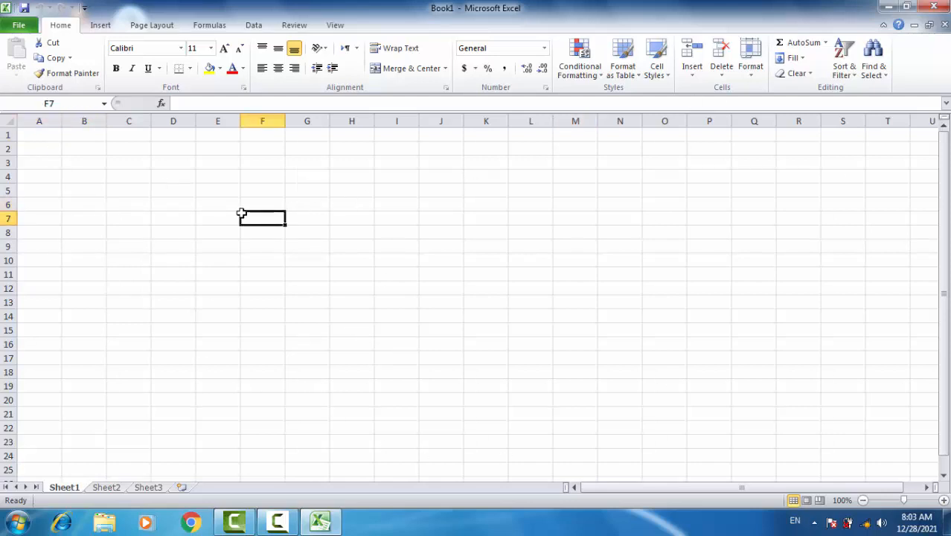
pyautogui.click(111, 273)
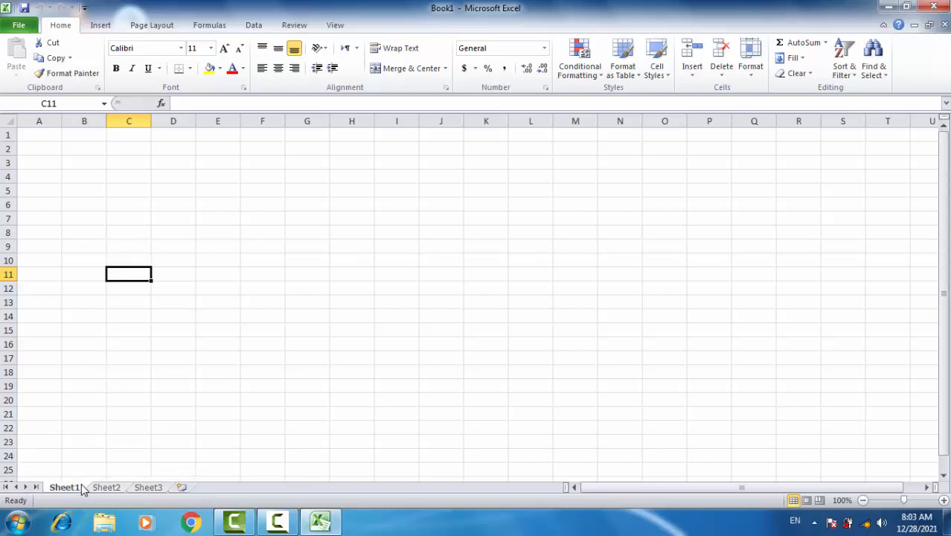
# Step: View the existing worksheets Sheet1, Sheet2 and Sheet3, and add a new worksheet after Sheet3
pyautogui.click(106, 488)
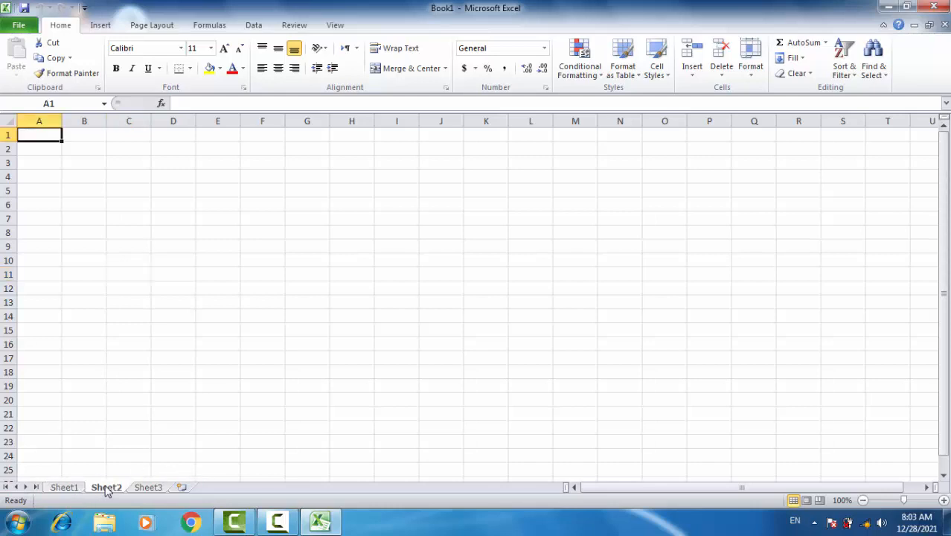
pyautogui.click(147, 488)
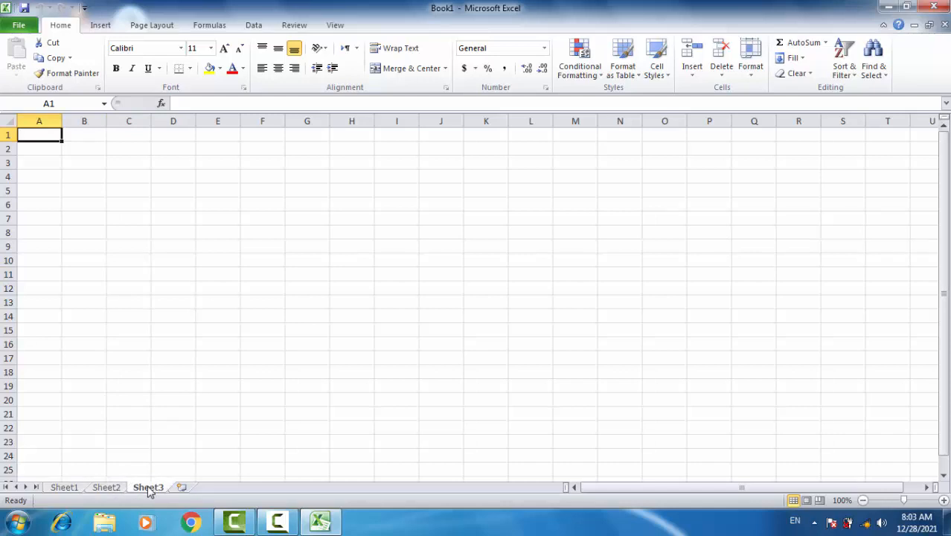
pyautogui.click(66, 487)
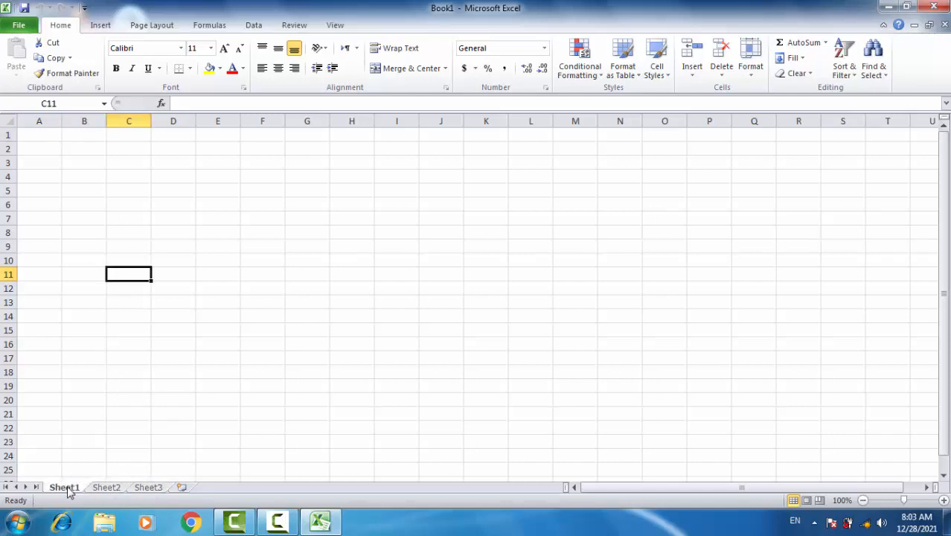
pyautogui.click(106, 488)
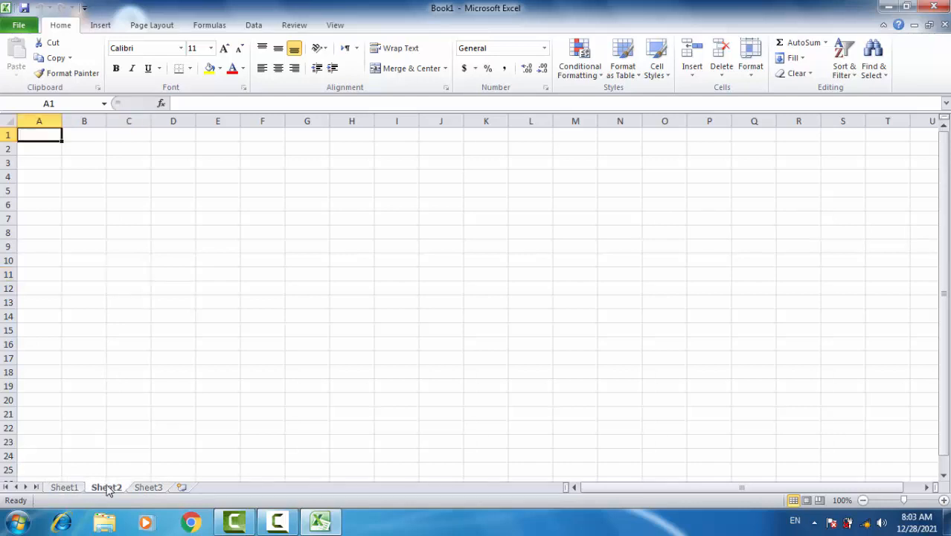
pyautogui.click(148, 488)
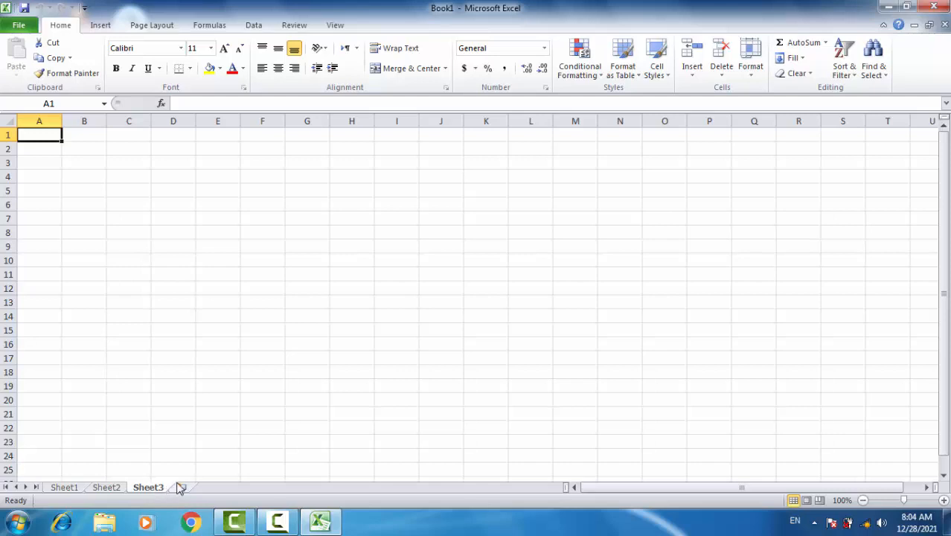
pyautogui.click(180, 488)
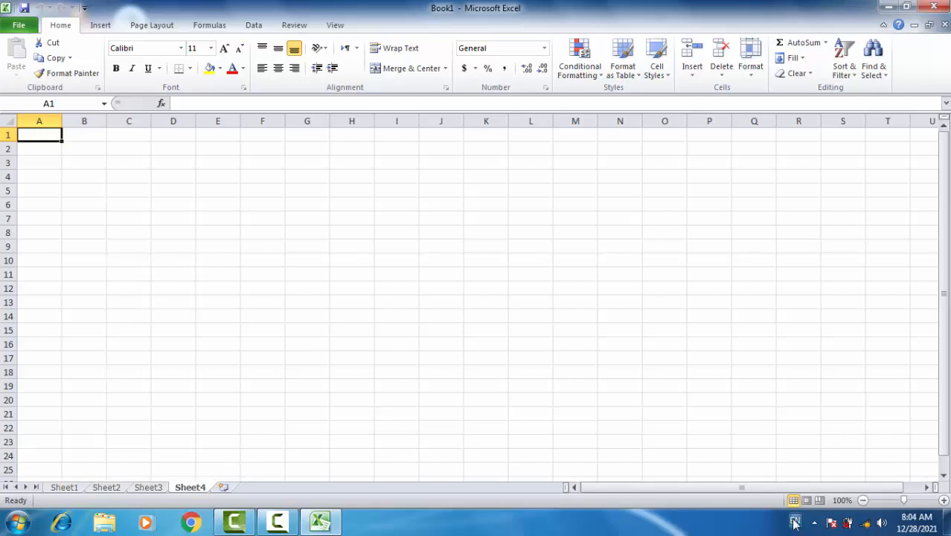
# Step: Show the new worksheet in Page Break Preview, dismiss the welcome message and return to Normal view
pyautogui.click(819, 501)
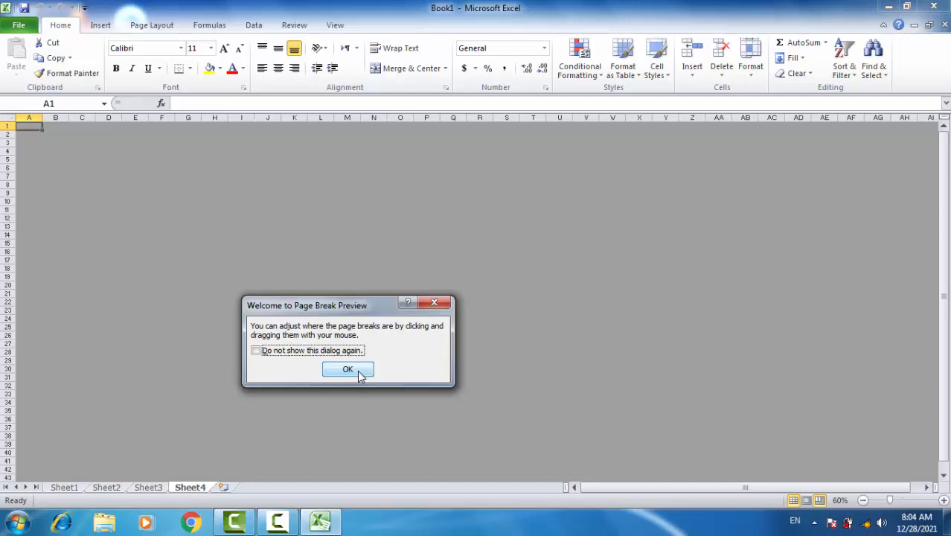
pyautogui.click(436, 303)
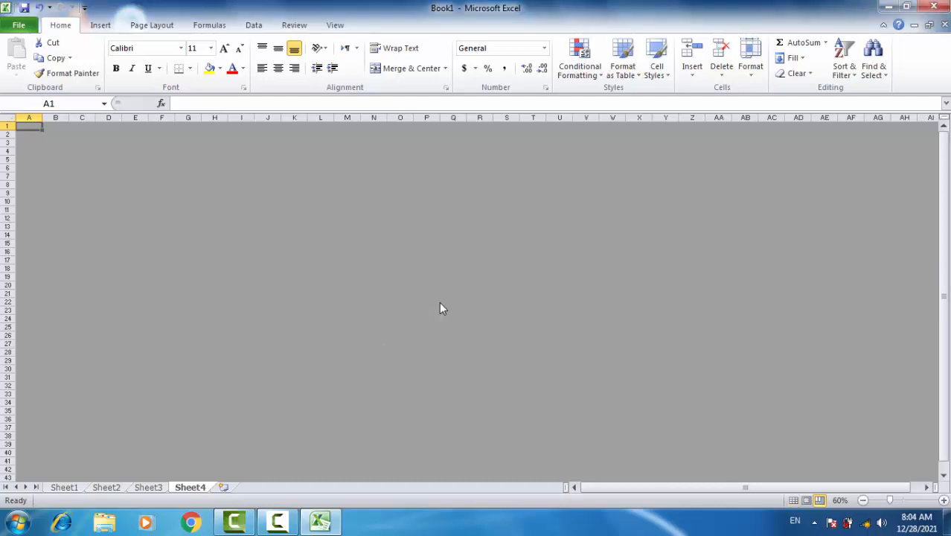
pyautogui.click(795, 500)
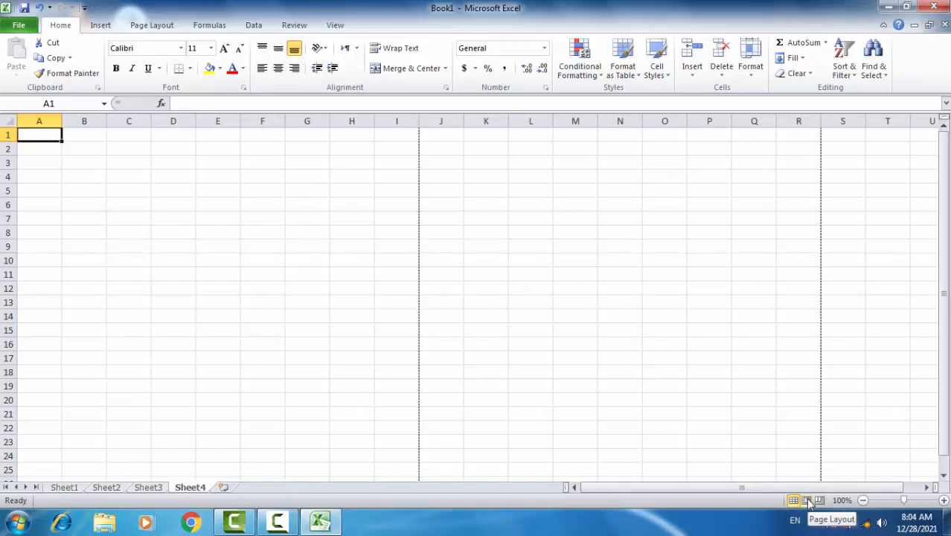
# Step: Zoom the worksheet in to 130% and back out to 90%
pyautogui.click(943, 501)
pyautogui.click(943, 501)
pyautogui.click(943, 501)
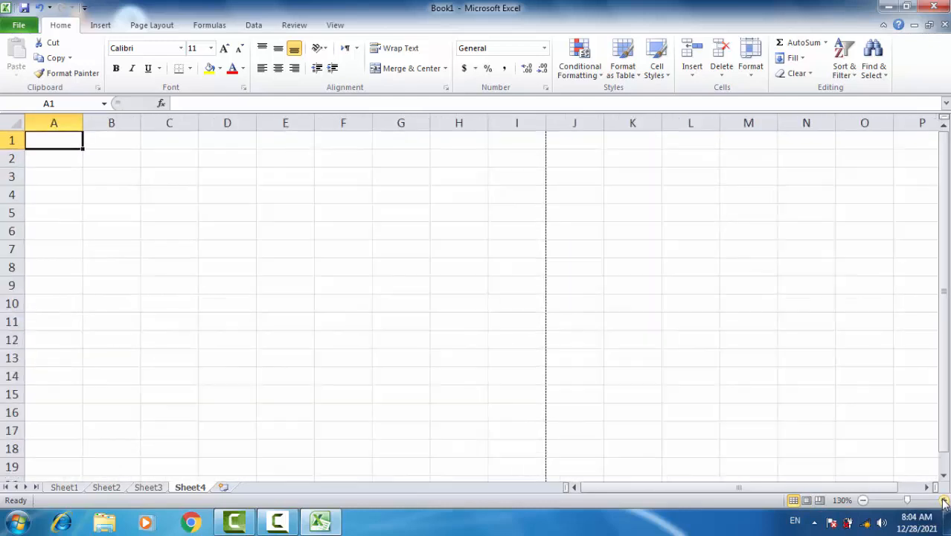
pyautogui.click(863, 500)
pyautogui.click(864, 500)
pyautogui.click(864, 500)
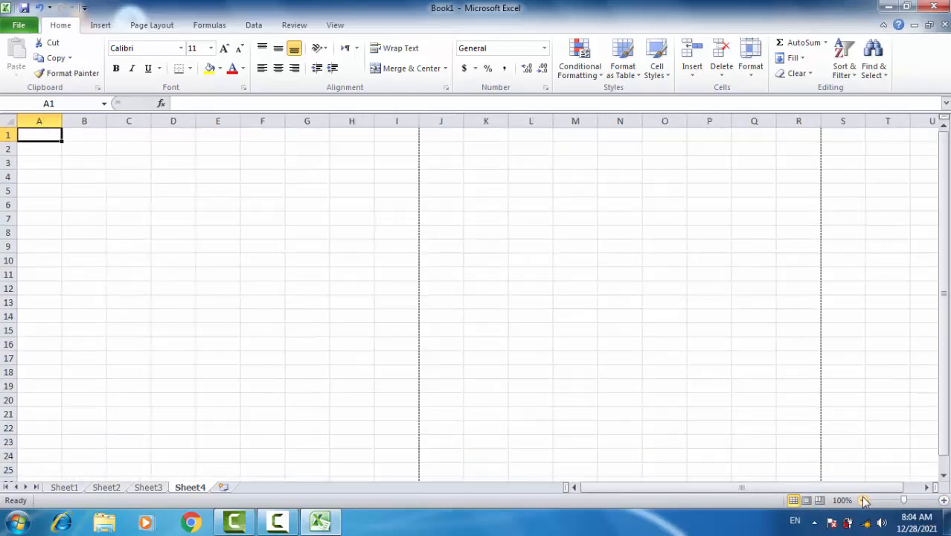
pyautogui.click(864, 500)
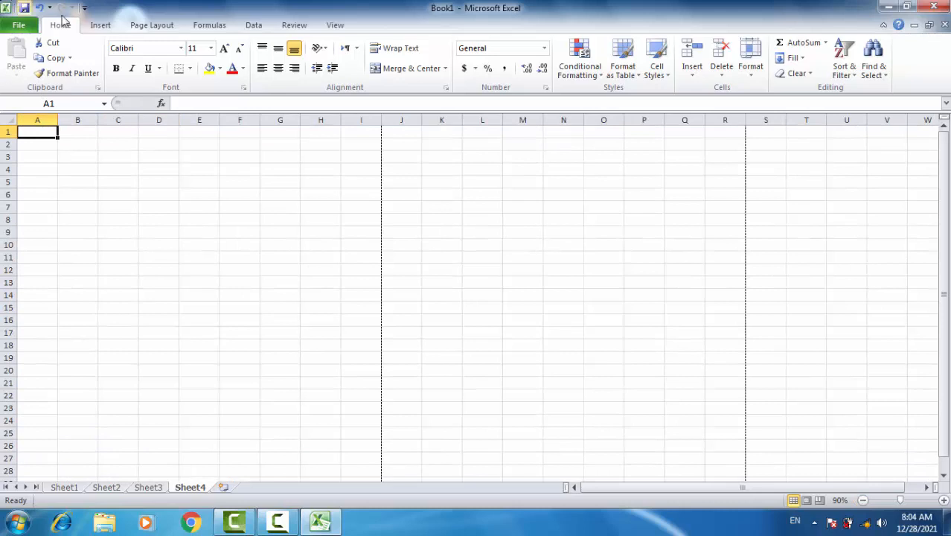
pyautogui.click(110, 28)
pyautogui.click(143, 28)
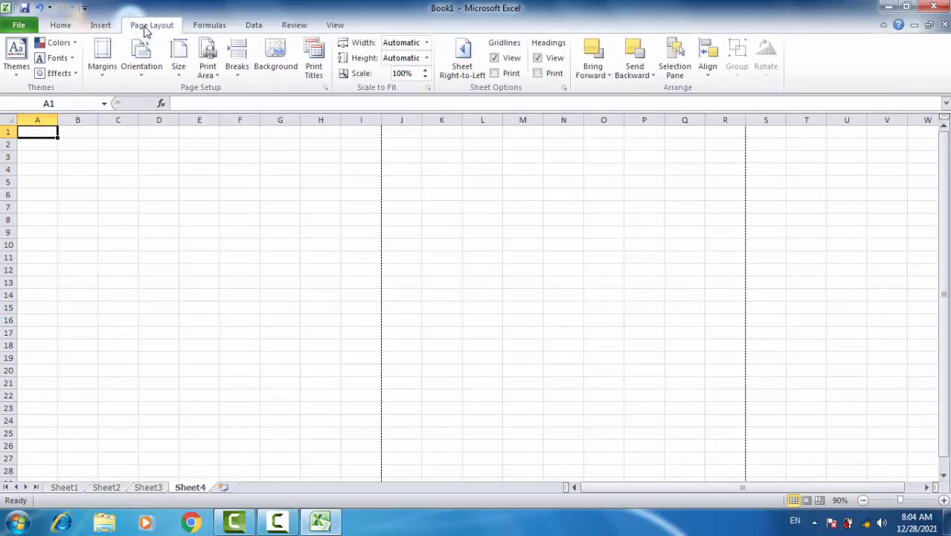
pyautogui.click(218, 26)
pyautogui.click(255, 28)
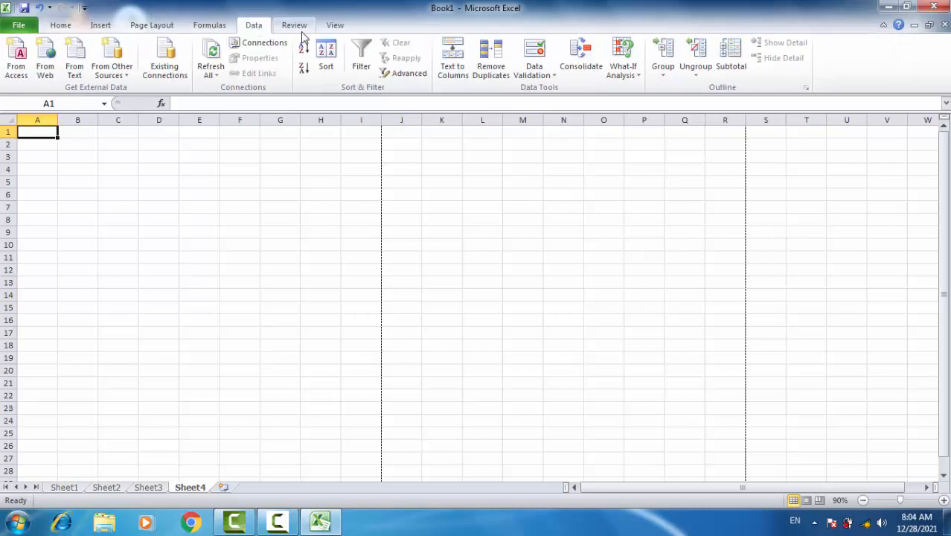
pyautogui.click(60, 25)
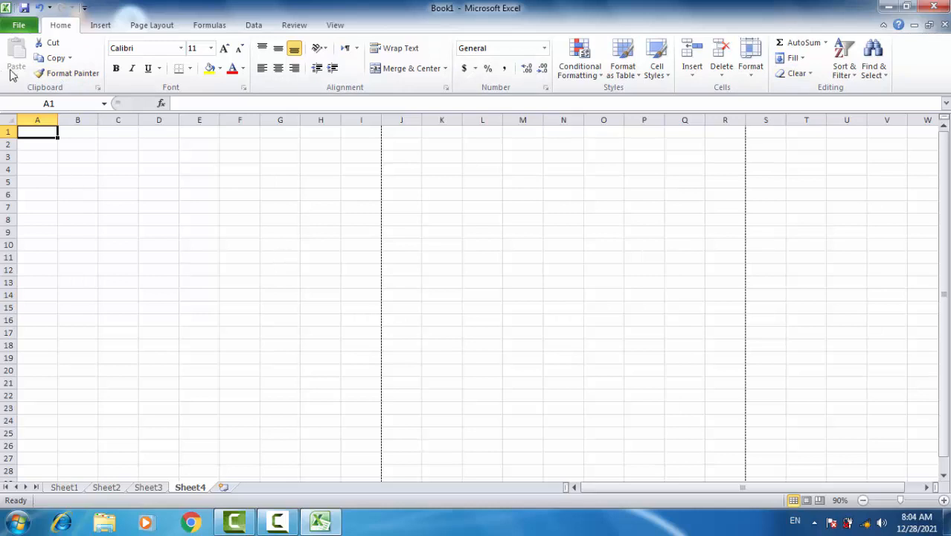
# Step: Save the workbook in the Documents library as "stock report", keeping the Excel Workbook file type
pyautogui.click(11, 27)
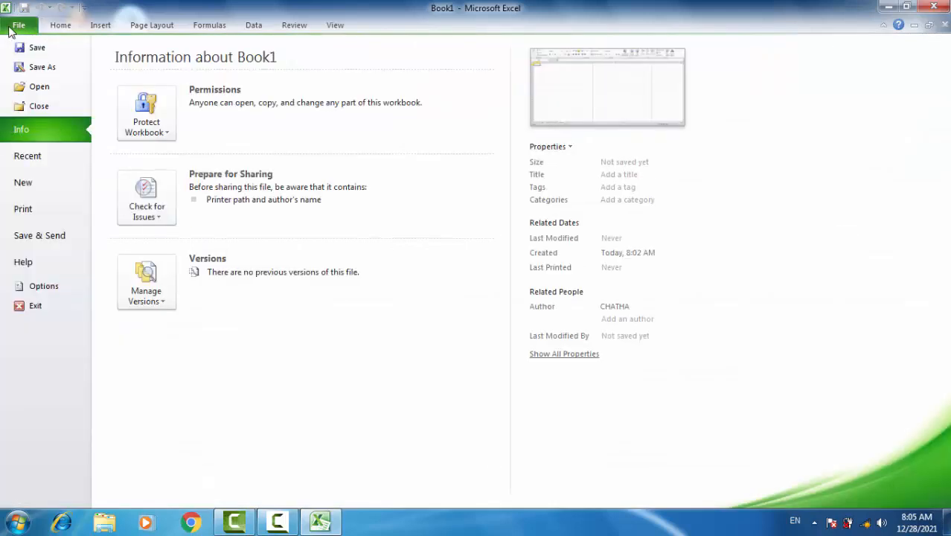
pyautogui.click(10, 27)
pyautogui.click(11, 27)
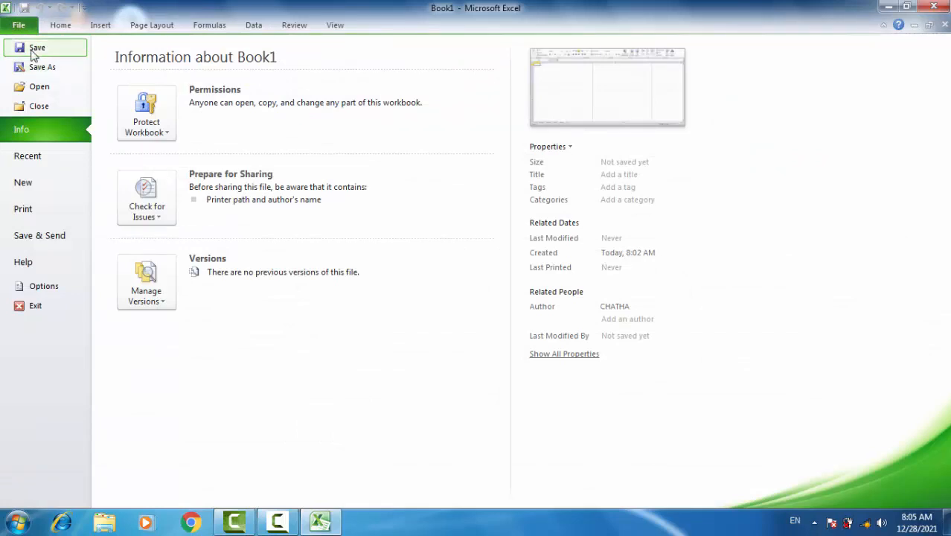
pyautogui.click(32, 49)
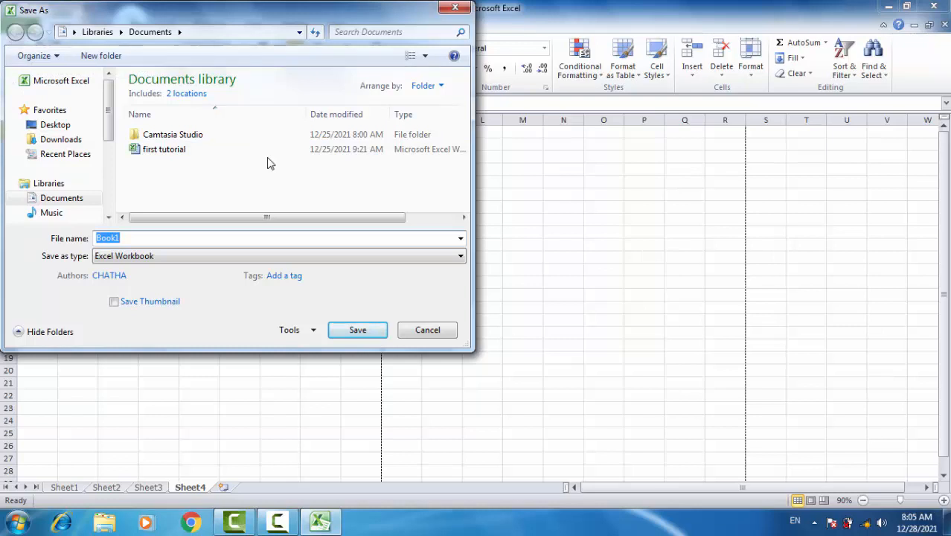
pyautogui.press('BackSpace')
pyautogui.write('stock report')
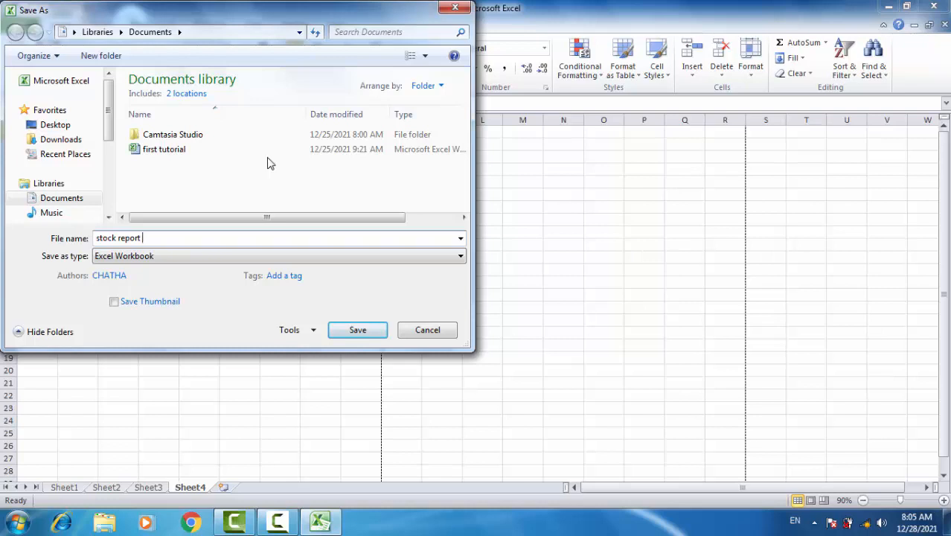
pyautogui.click(210, 257)
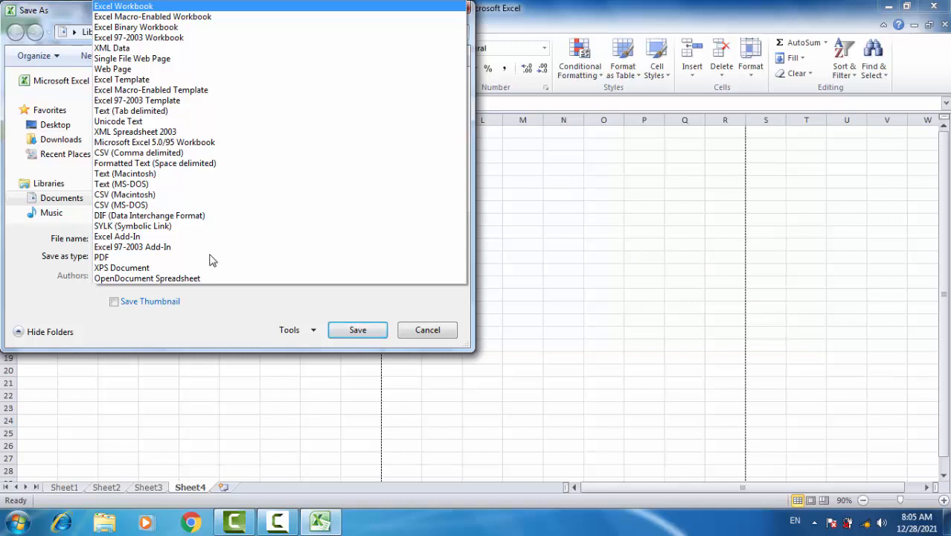
pyautogui.press('Escape')
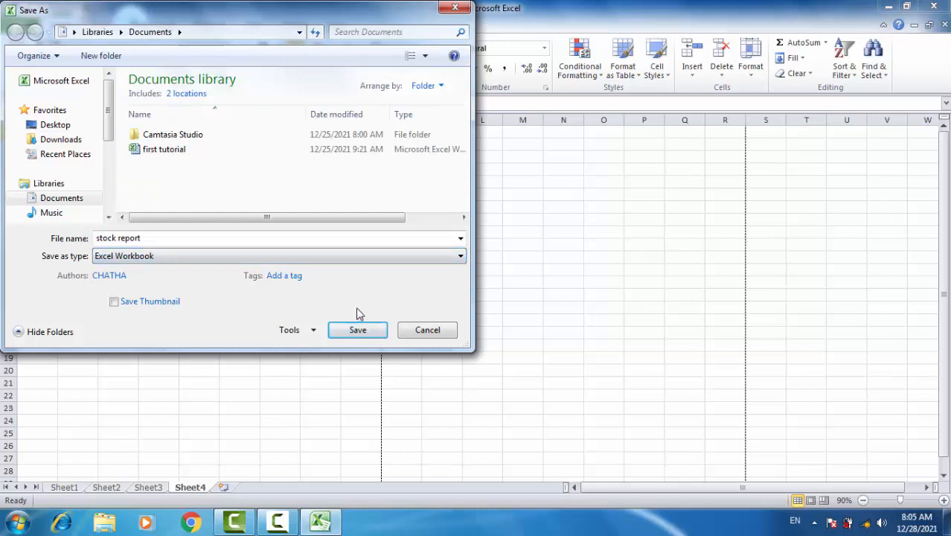
pyautogui.click(360, 332)
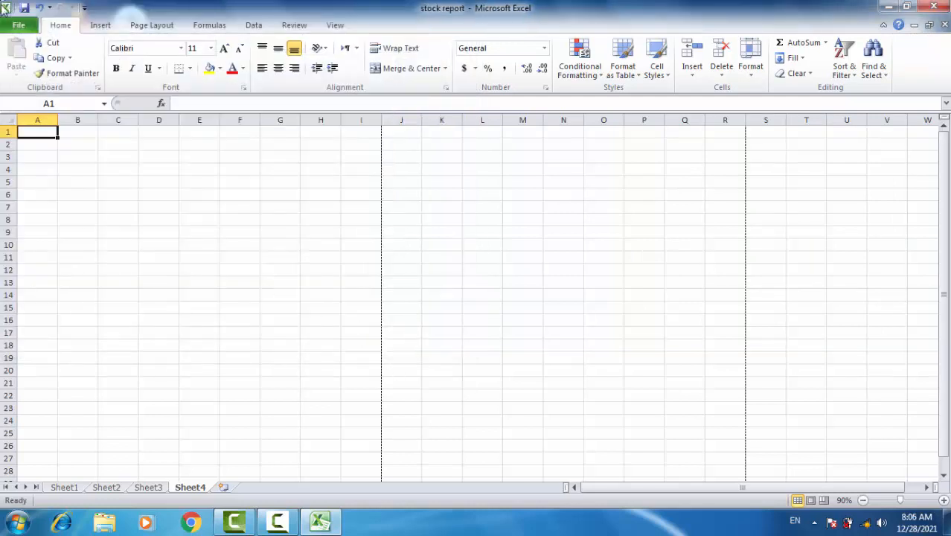
# Step: Review the available file commands and the window control menu, closing both without choosing anything
pyautogui.click(17, 25)
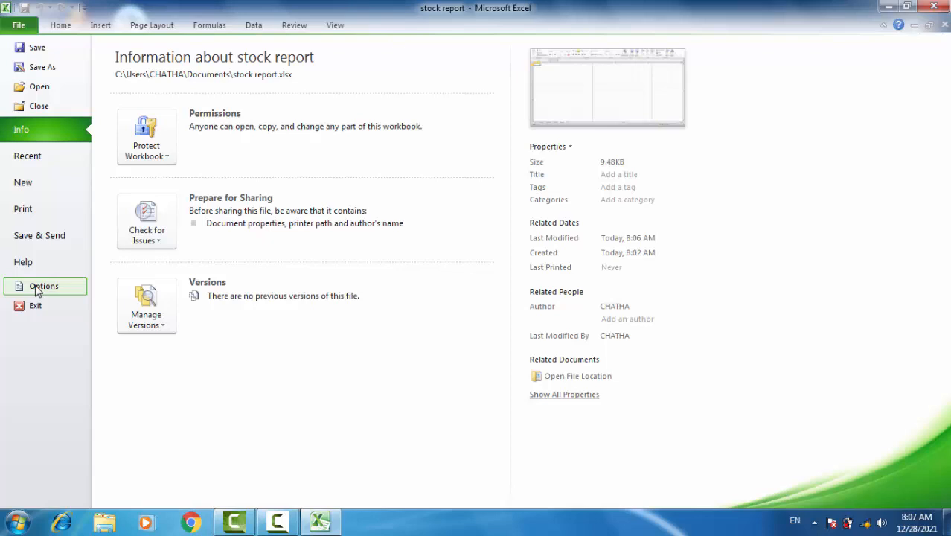
pyautogui.click(57, 26)
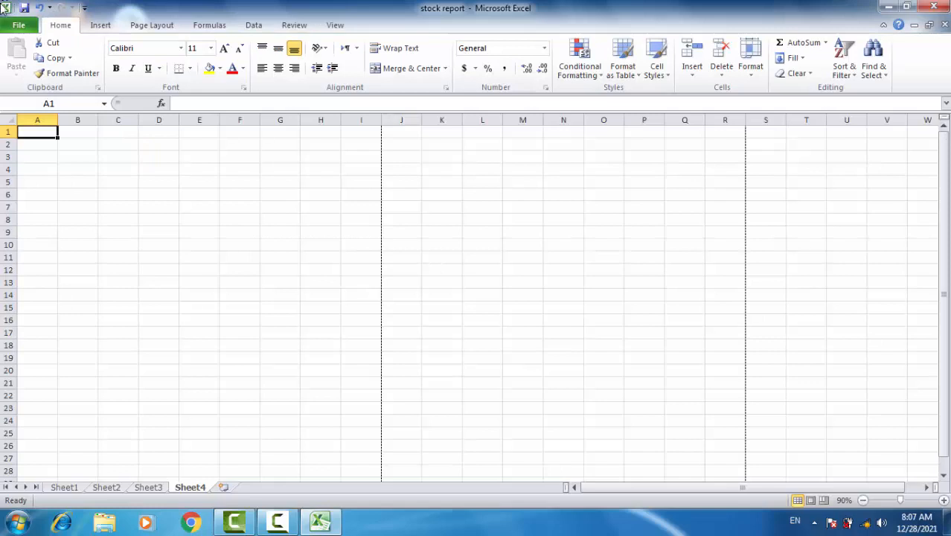
pyautogui.click(4, 8)
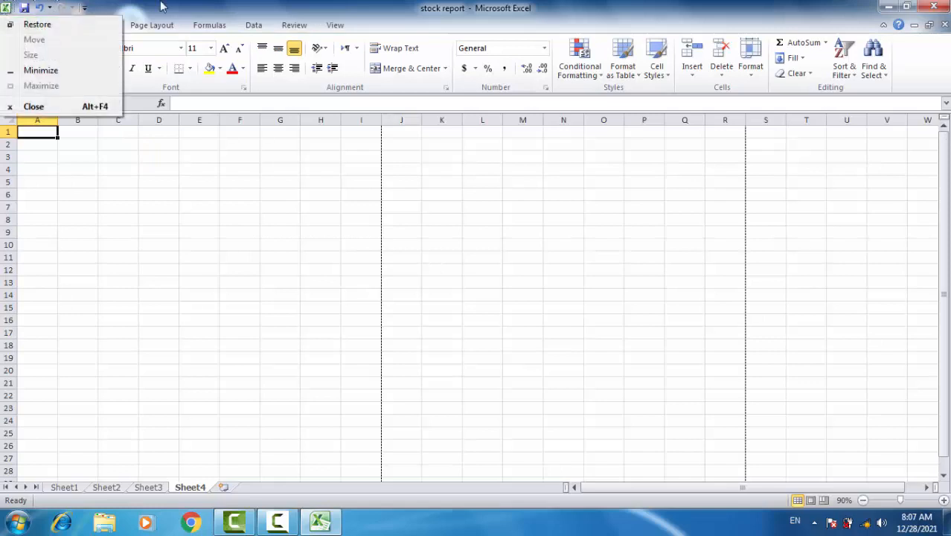
pyautogui.click(237, 6)
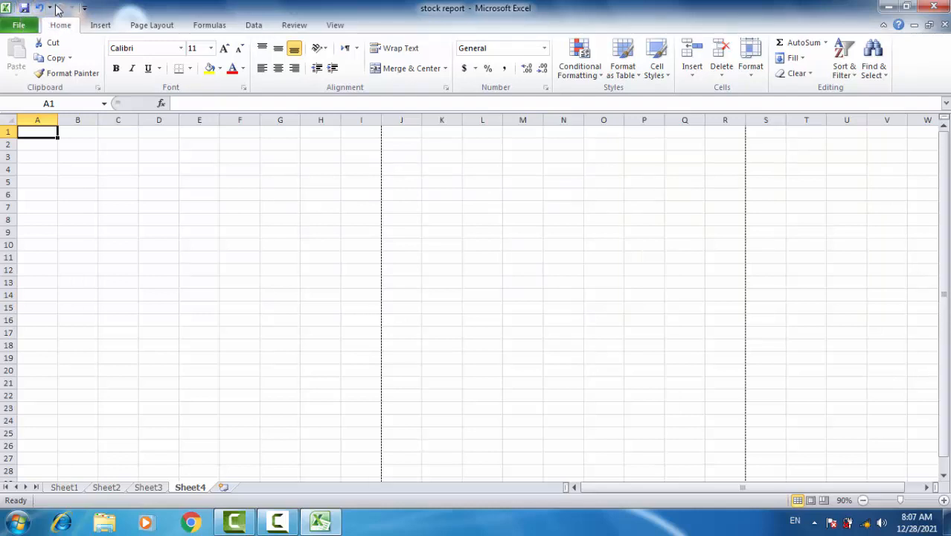
pyautogui.click(215, 245)
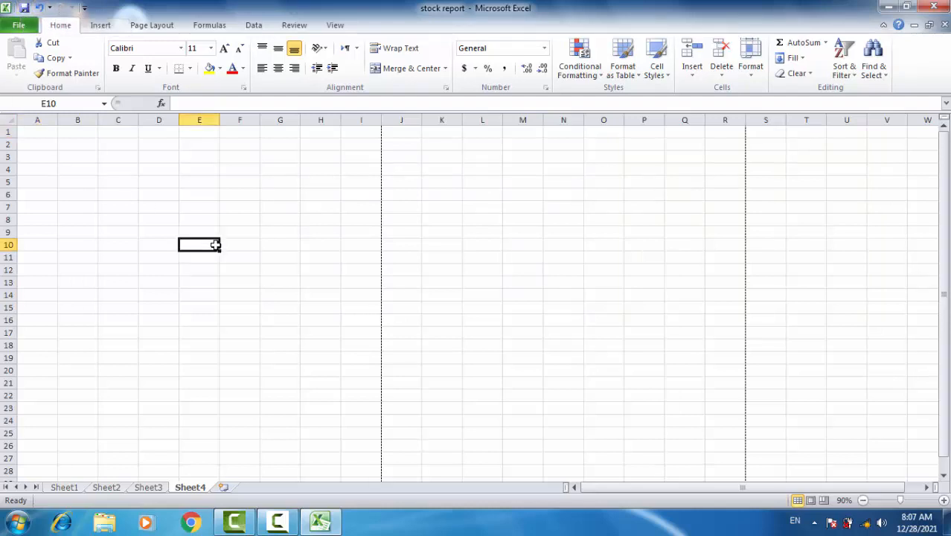
pyautogui.click(91, 203)
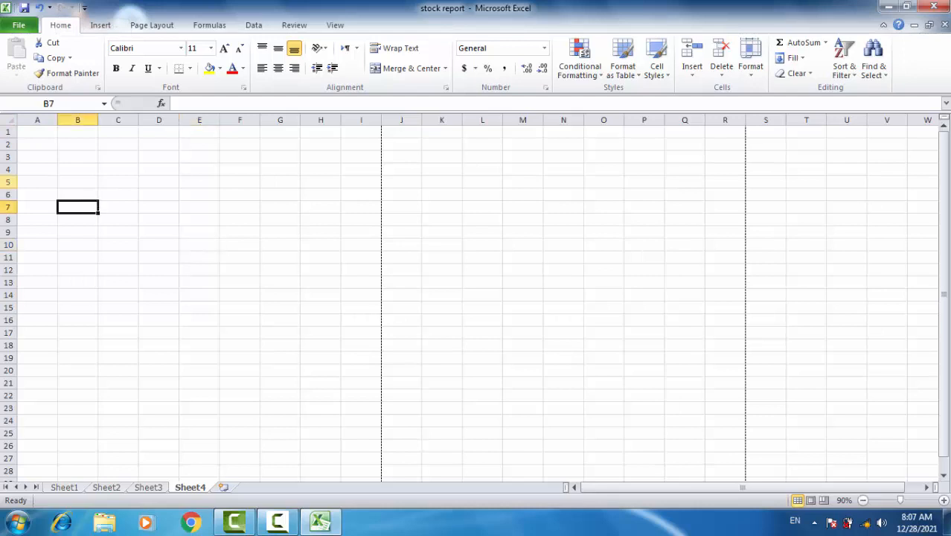
pyautogui.click(28, 195)
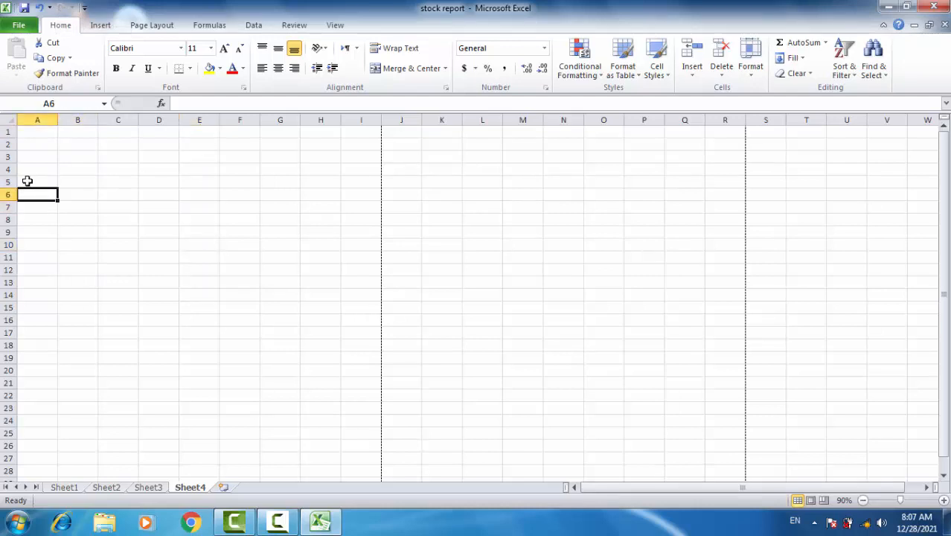
pyautogui.click(27, 181)
pyautogui.click(63, 186)
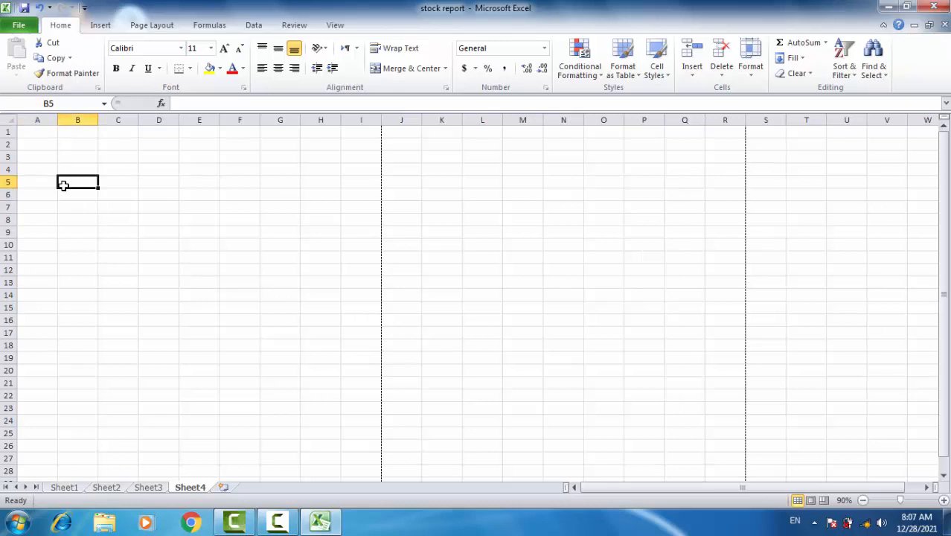
pyautogui.click(44, 182)
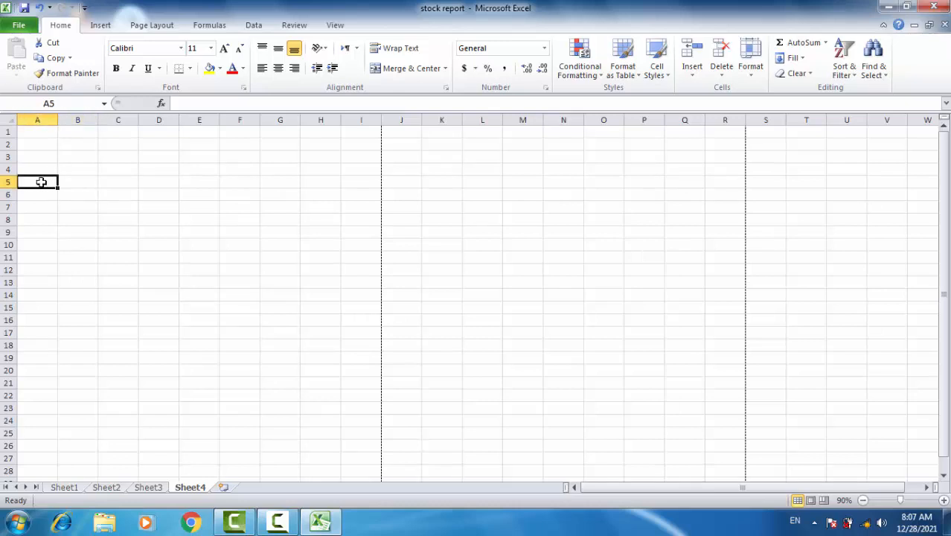
# Step: Enter the sample text "hjkadshjkfh" in cell B5 of Sheet4, and try undo and redo until it is removed
pyautogui.click(80, 184)
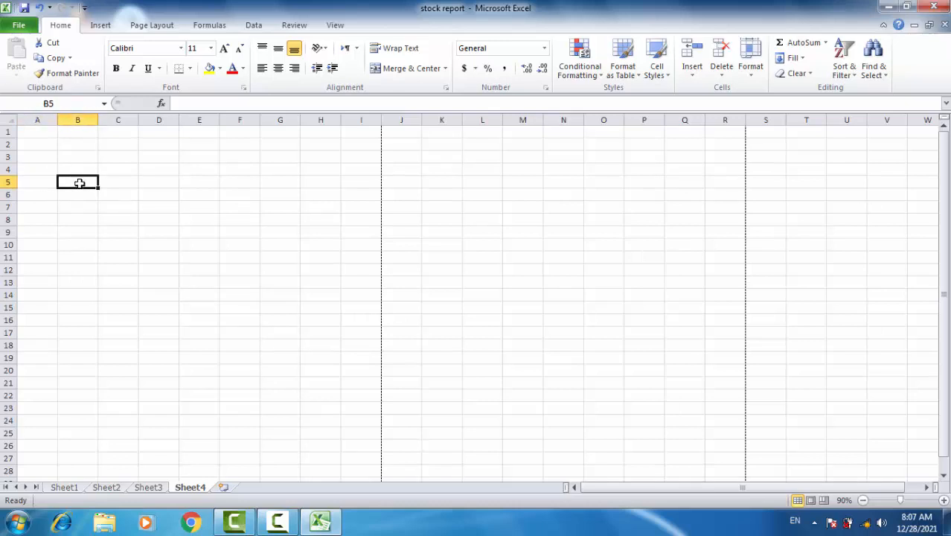
pyautogui.write('hjkadshjkfh')
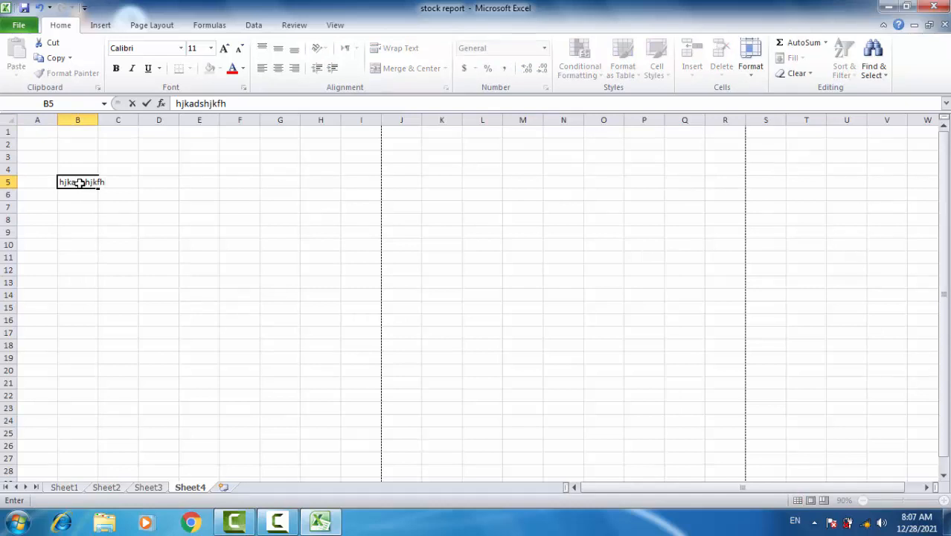
pyautogui.hotkey('ctrl', 'z')
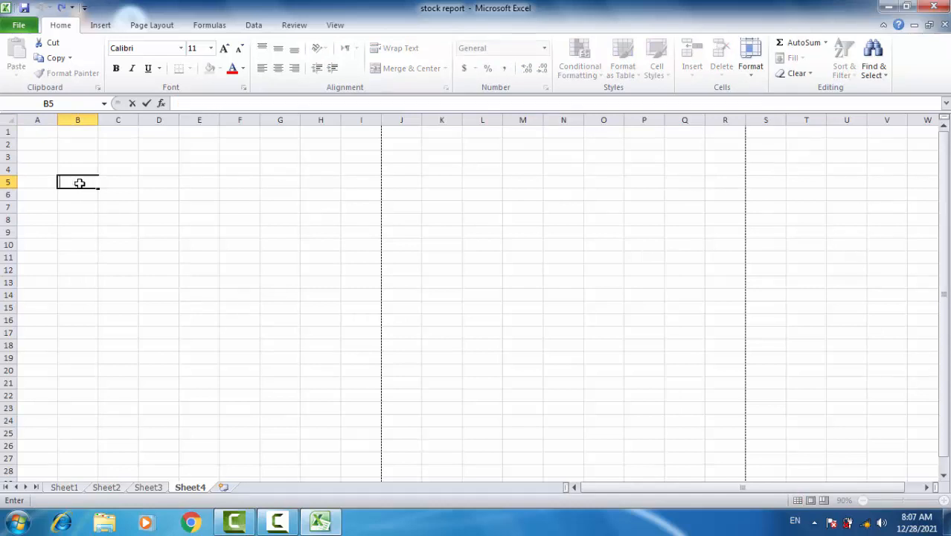
pyautogui.click(61, 7)
pyautogui.click(43, 9)
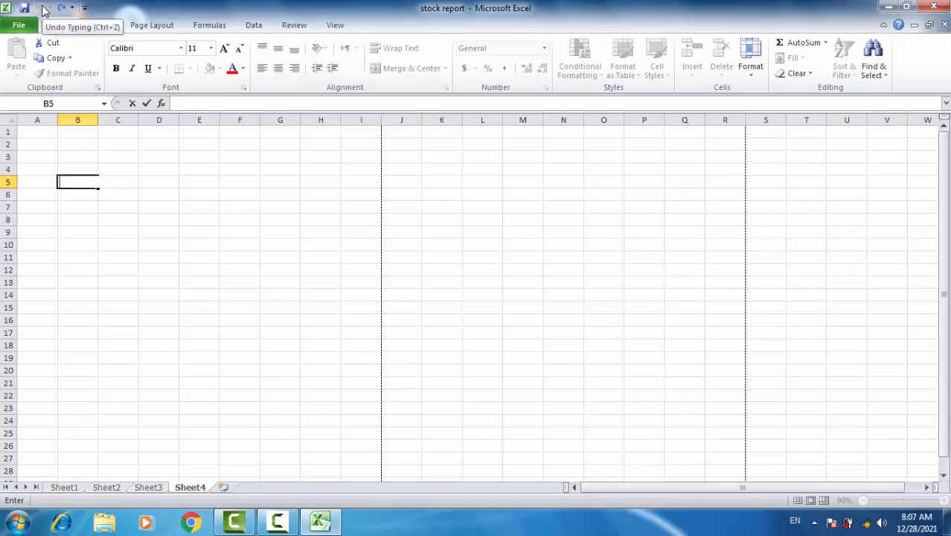
pyautogui.click(72, 206)
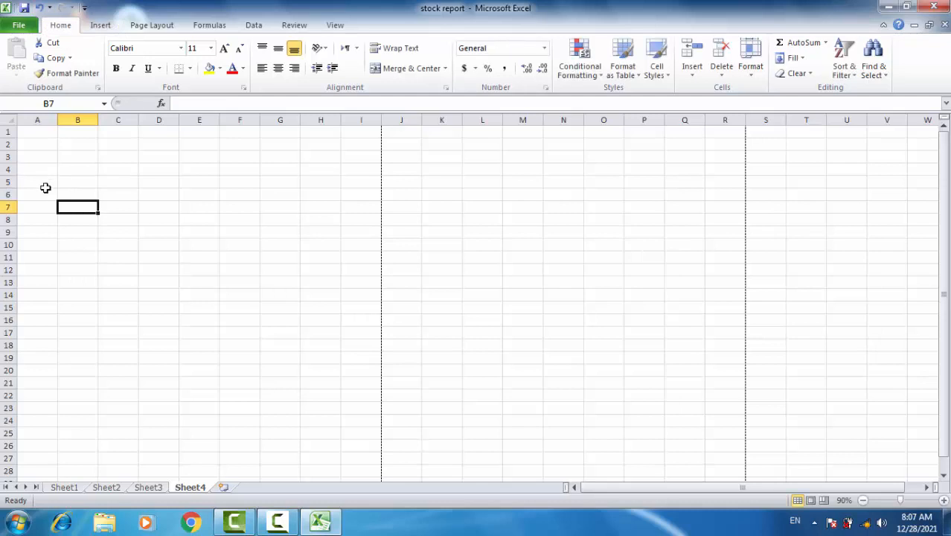
pyautogui.click(38, 180)
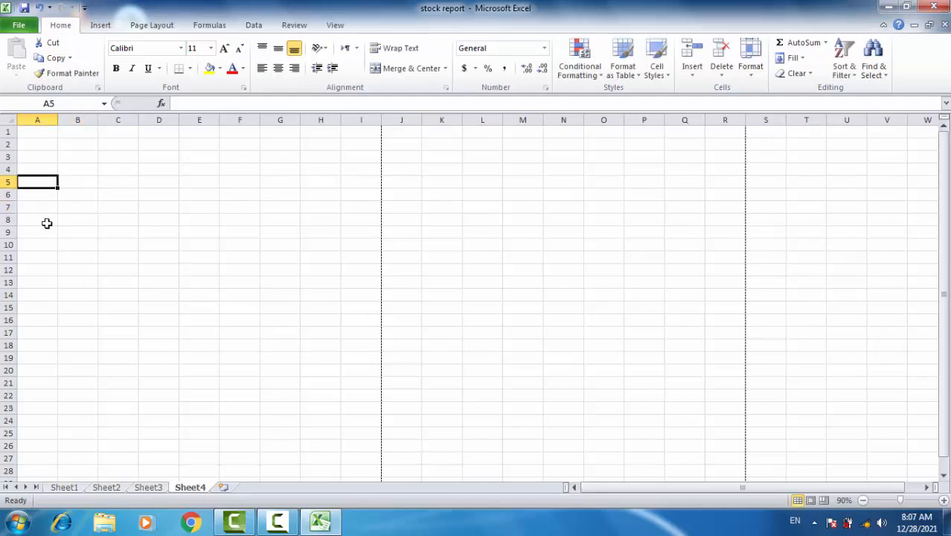
pyautogui.click(38, 208)
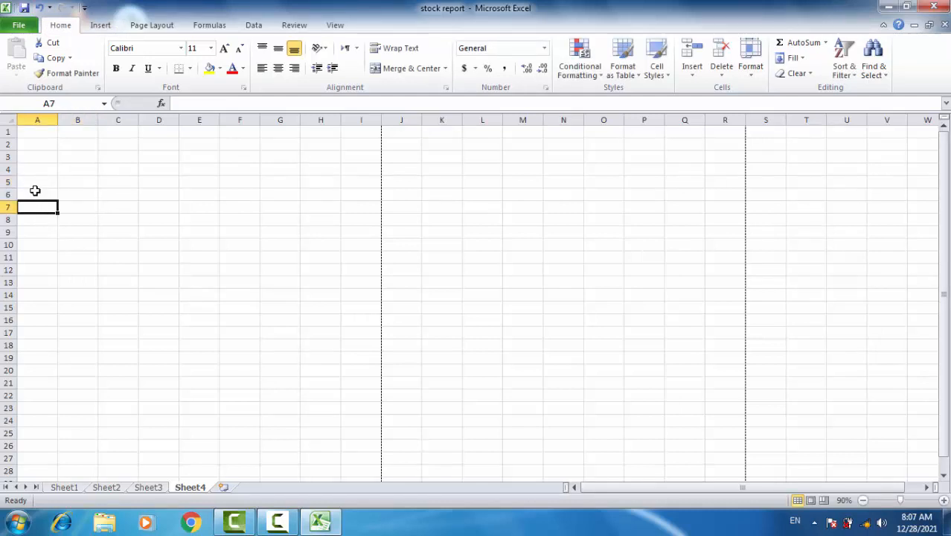
pyautogui.click(72, 207)
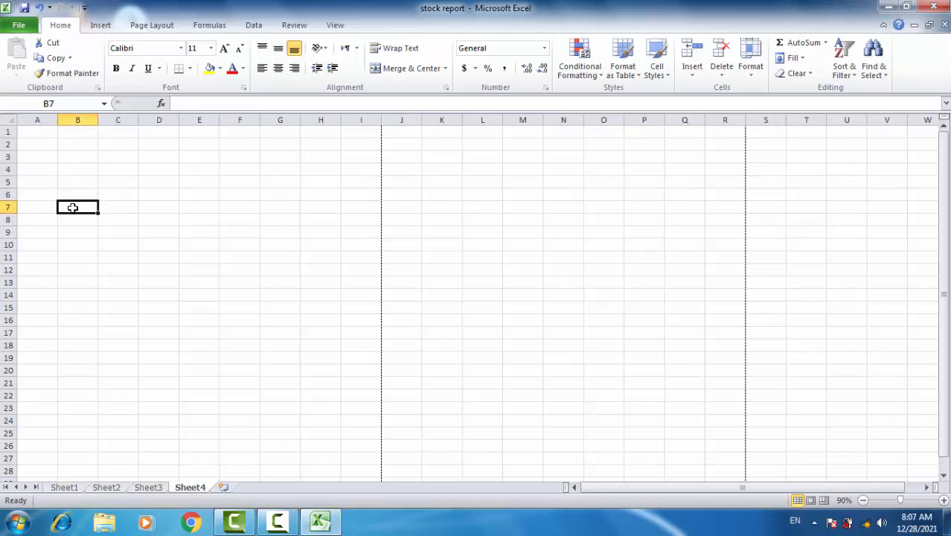
# Step: Enter the column heading "No." in cell A5 of Sheet4
pyautogui.click(29, 179)
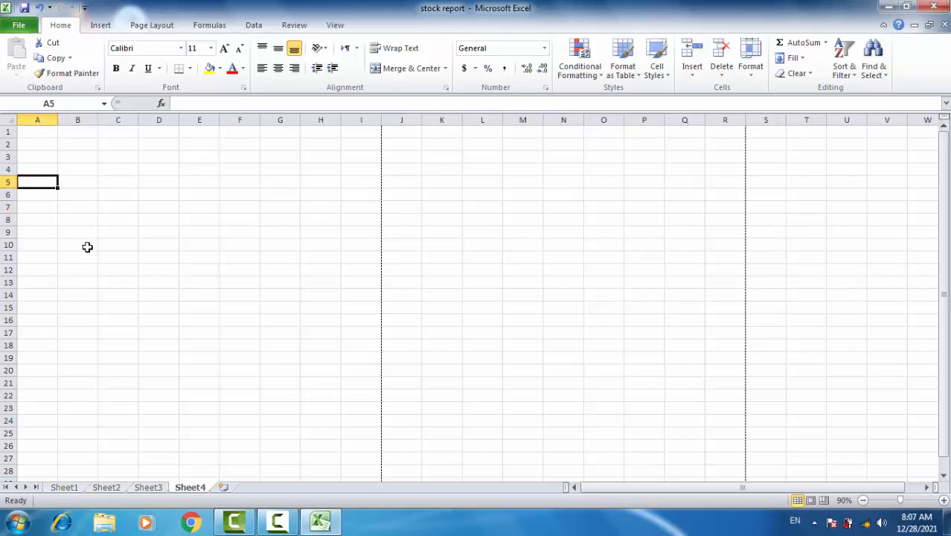
pyautogui.write('no.')
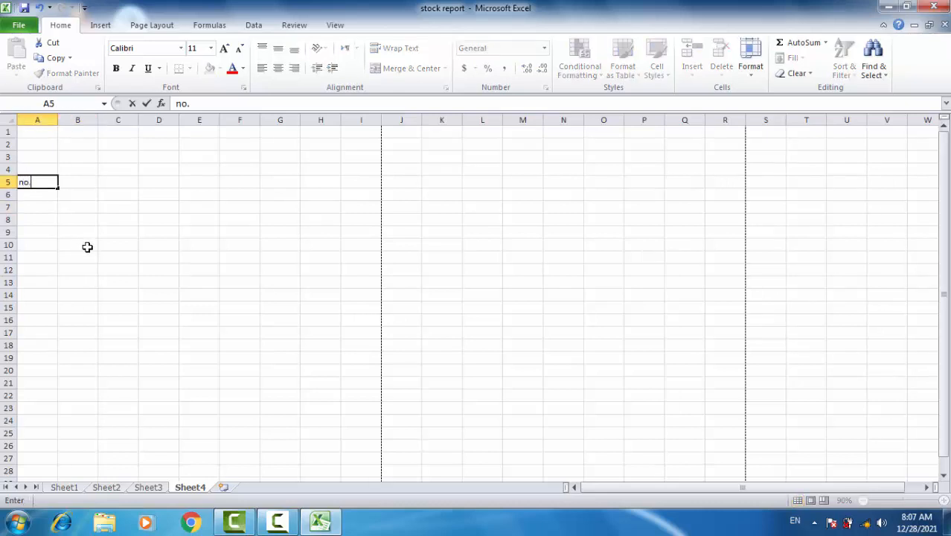
pyautogui.press('BackSpace')
pyautogui.press('BackSpace')
pyautogui.write('No.,')
pyautogui.press('Tab')
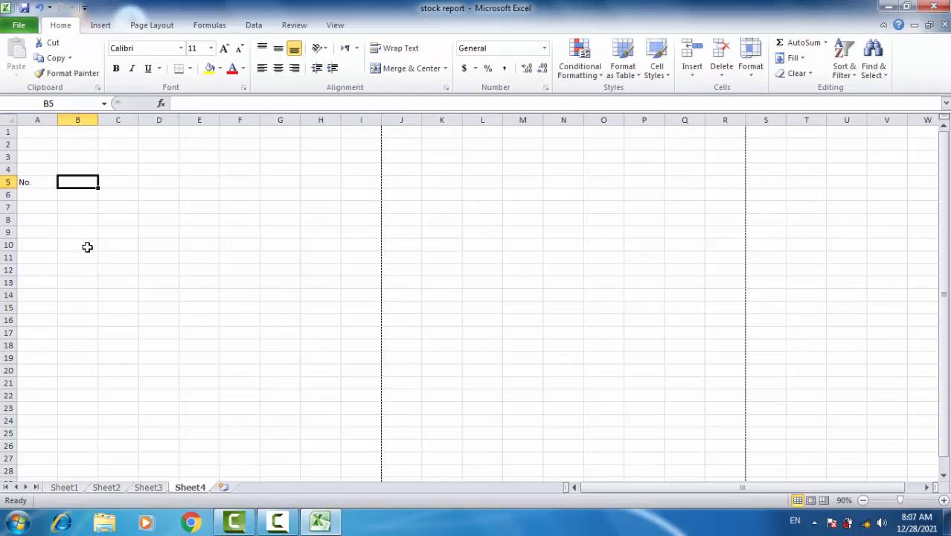
# Step: Enter the column heading "Item Name" in cell B5
pyautogui.press('Left')
pyautogui.press('Right')
pyautogui.write('t')
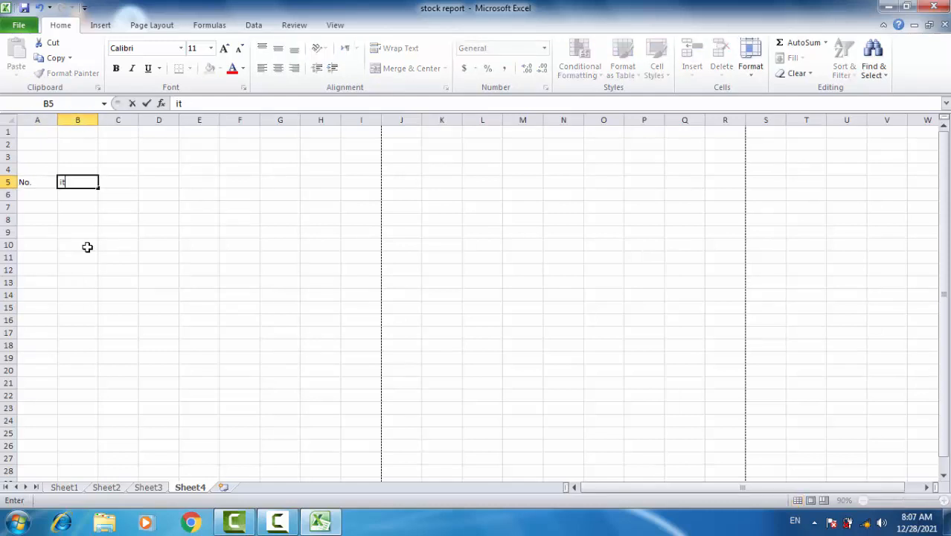
pyautogui.press('BackSpace')
pyautogui.write('T')
pyautogui.press('BackSpace')
pyautogui.write('Itt')
pyautogui.press('BackSpace')
pyautogui.write('emn')
pyautogui.press('BackSpace')
pyautogui.write('Name')
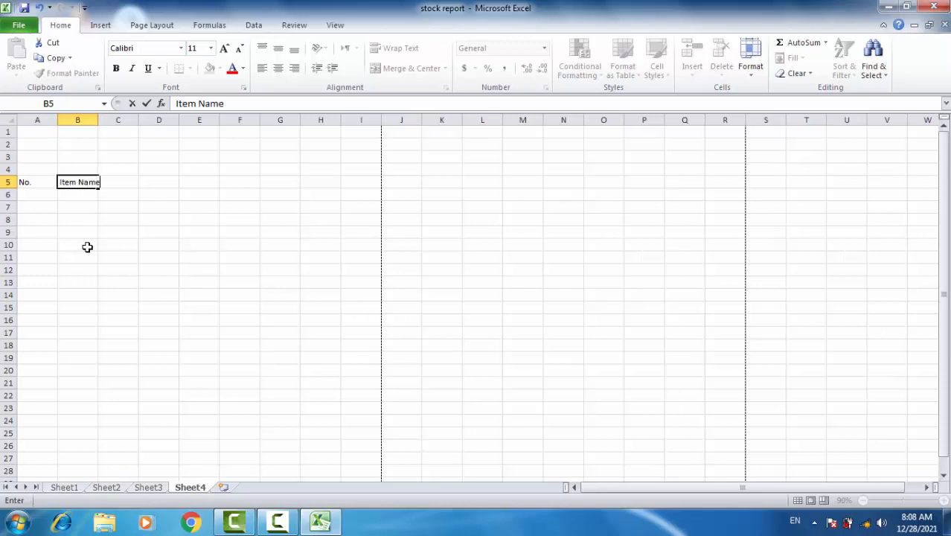
pyautogui.press('Tab')
# Step: Enter the heading "suplier" in cell C5, and replace it with the heading "unit"
pyautogui.write('suplier')
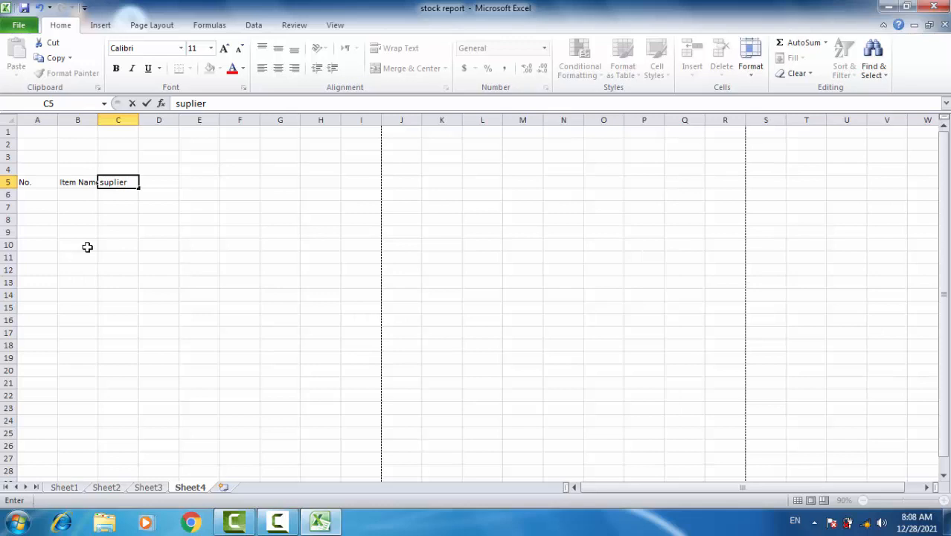
pyautogui.press('Tab')
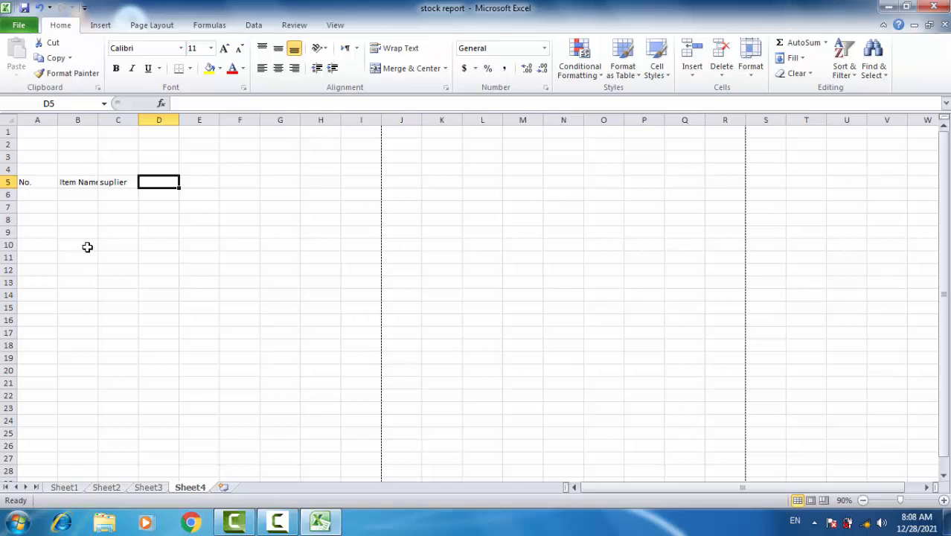
pyautogui.press('Left')
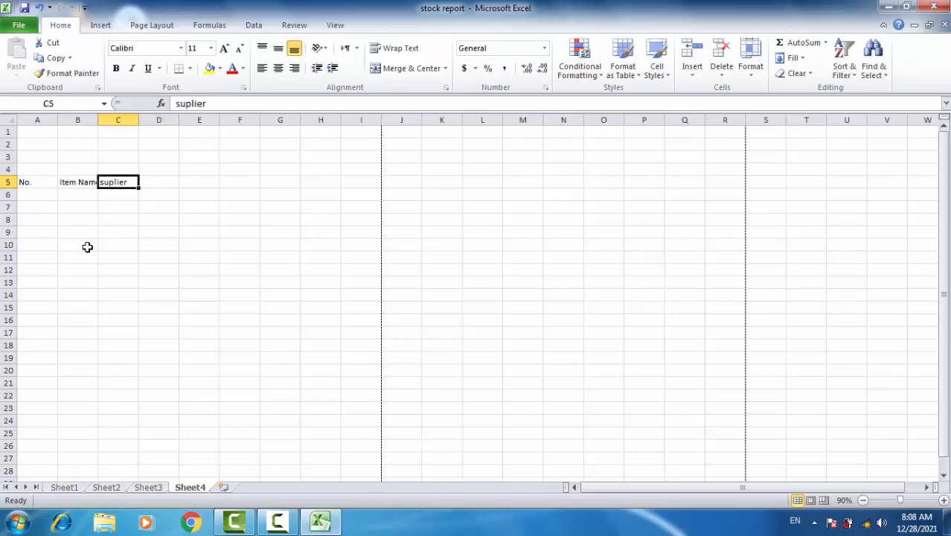
pyautogui.write('s')
pyautogui.press('BackSpace')
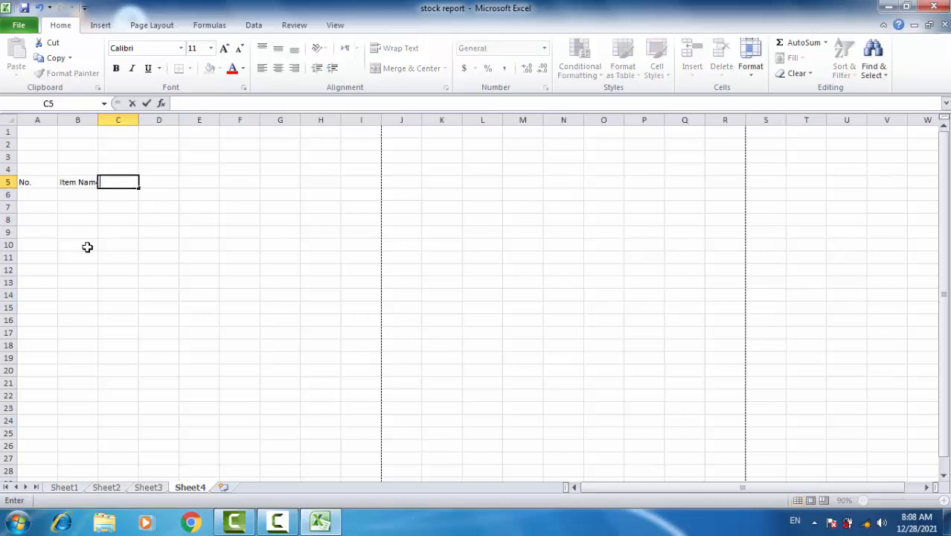
pyautogui.write('unit')
pyautogui.press('Tab')
# Step: Enter the column heading "Suplier" in cell D5 and go back to the first heading in cell A5
pyautogui.write('S')
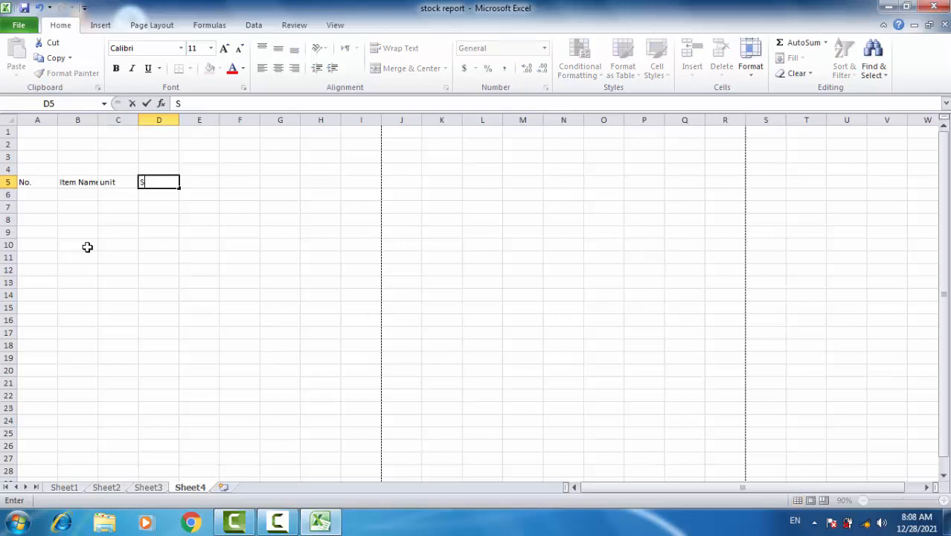
pyautogui.write('uplier')
pyautogui.press('Tab')
pyautogui.press('Left')
pyautogui.press('Left')
pyautogui.press('Left')
pyautogui.press('Left')
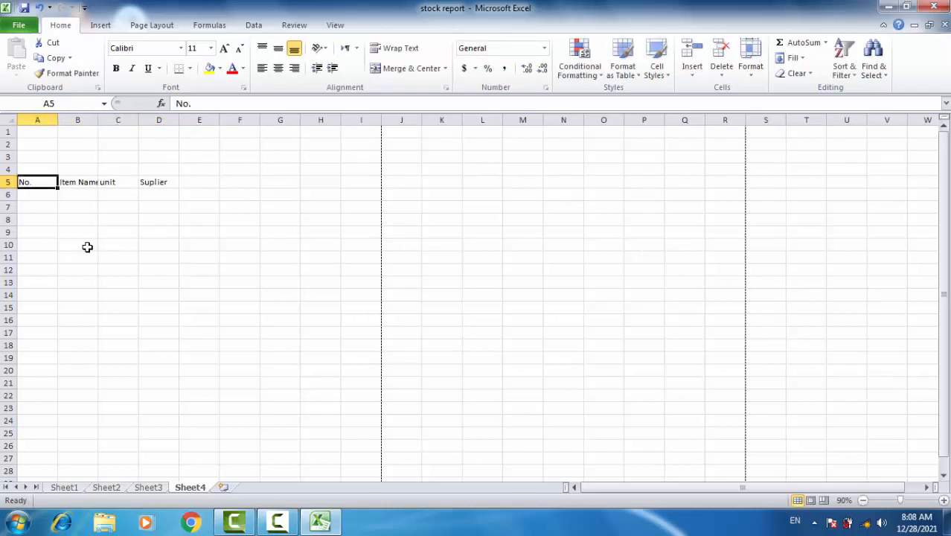
pyautogui.press('Down')
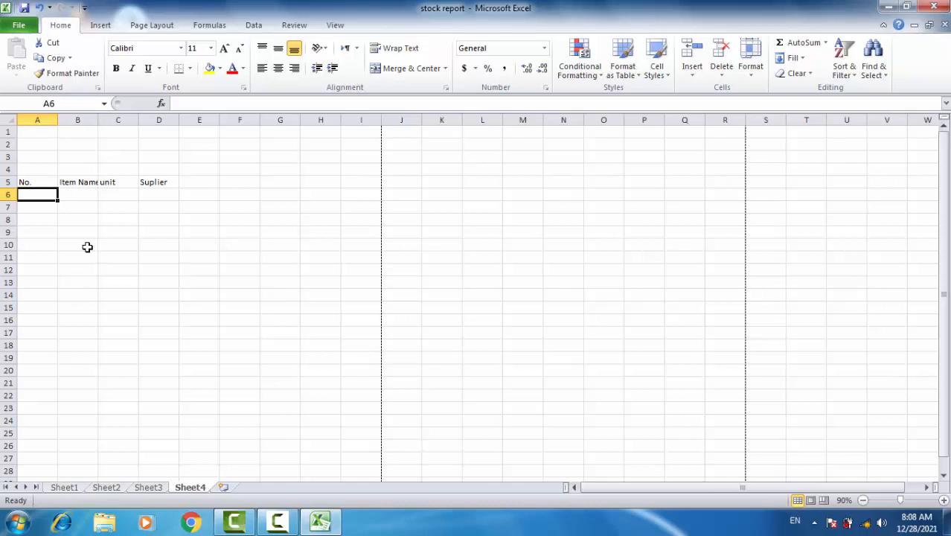
pyautogui.press('Right')
pyautogui.press('Left')
pyautogui.press('Up')
pyautogui.press('Right')
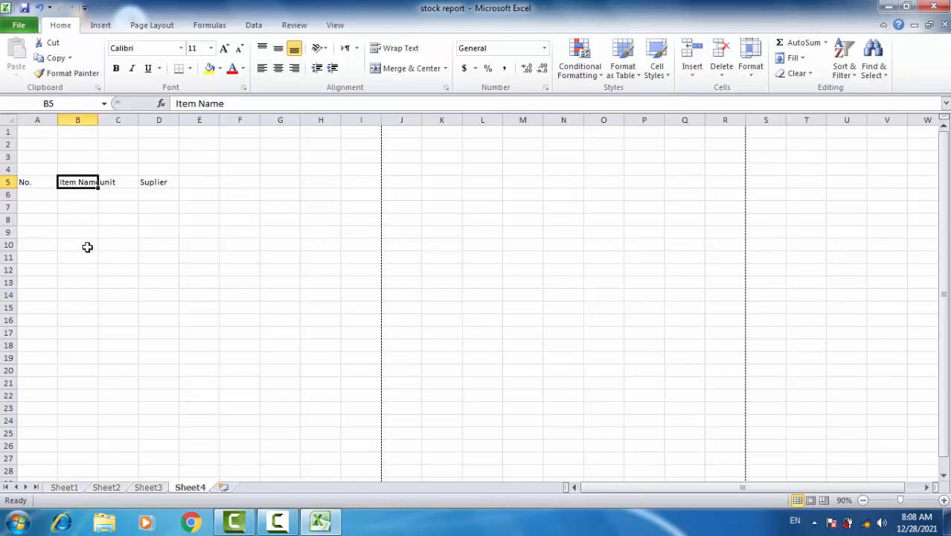
# Step: Enter the date 12/01/21 in cell E4, one row above the column headings, and keep that cell selected
pyautogui.press('Up')
pyautogui.press('Left')
pyautogui.press('Right')
pyautogui.press('Right')
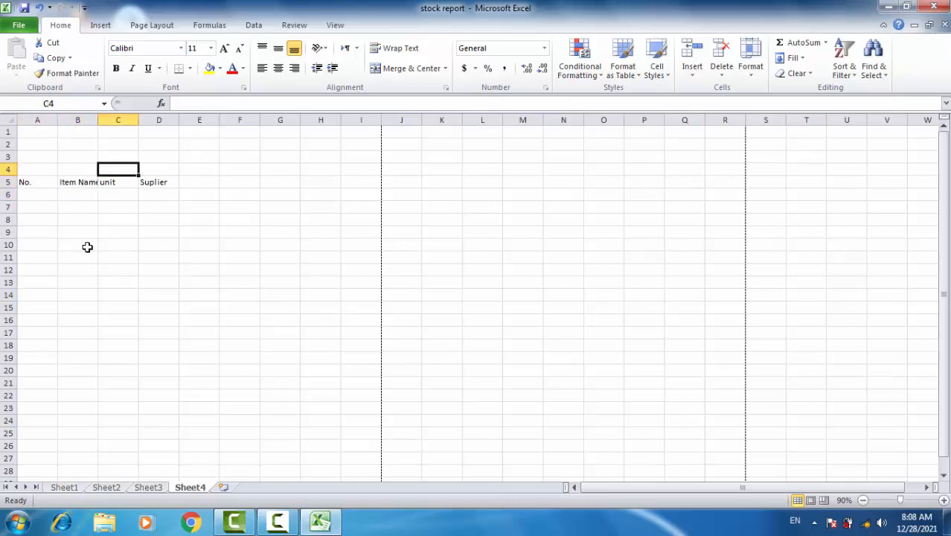
pyautogui.press('Right')
pyautogui.press('Right')
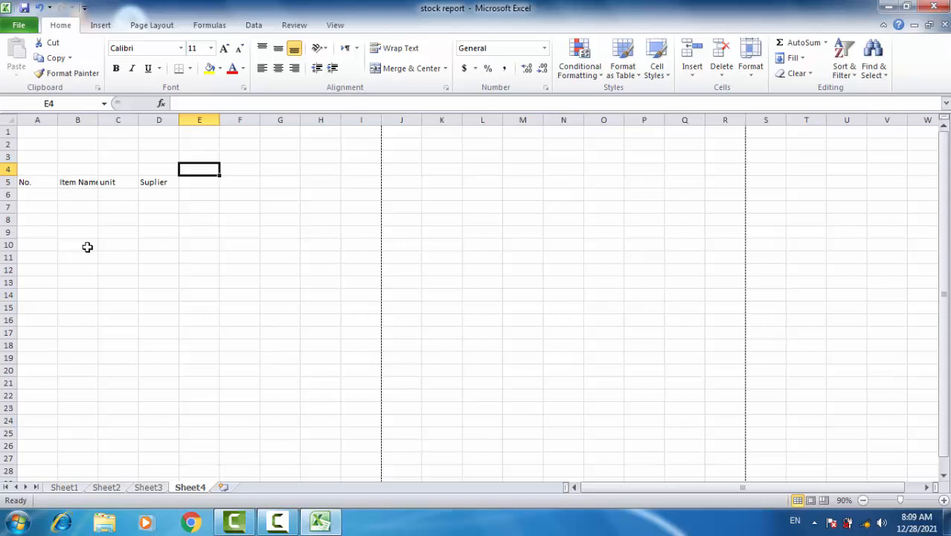
pyautogui.write('01')
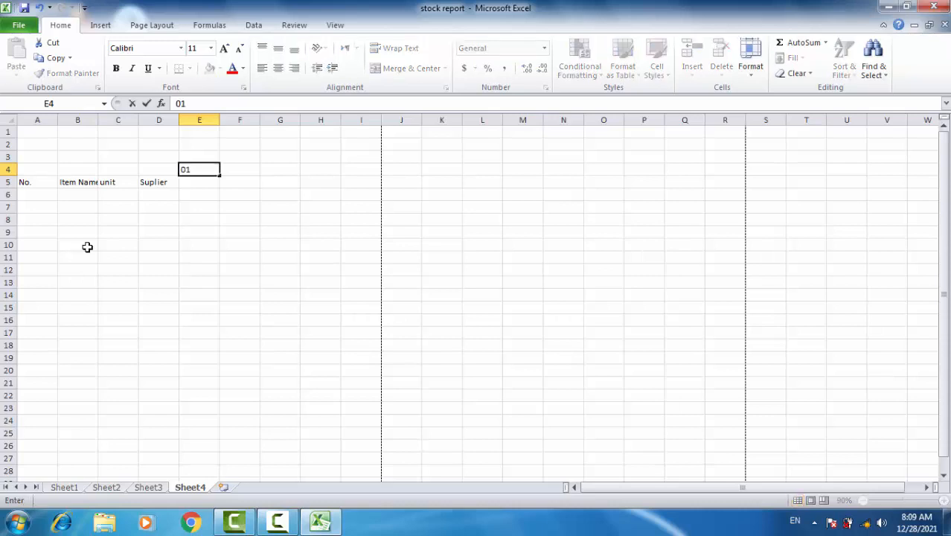
pyautogui.write('/')
pyautogui.press('BackSpace')
pyautogui.press('BackSpace')
pyautogui.press('BackSpace')
pyautogui.write('12/')
pyautogui.write('01/')
pyautogui.write('21')
pyautogui.press('Tab')
pyautogui.press('Left')
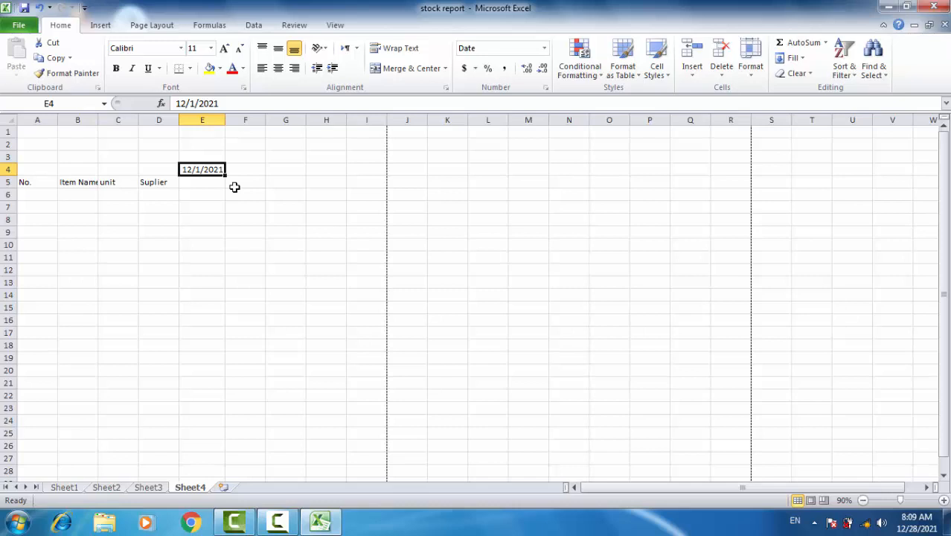
# Step: Format the date in cell E4 with the date type 14-Mar-01
pyautogui.hotkey('ctrl', '1')
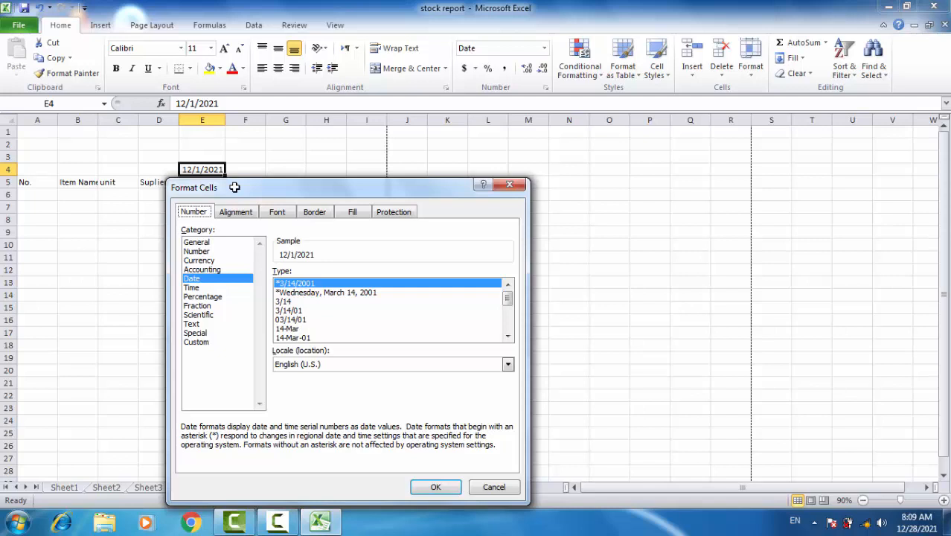
pyautogui.click(215, 261)
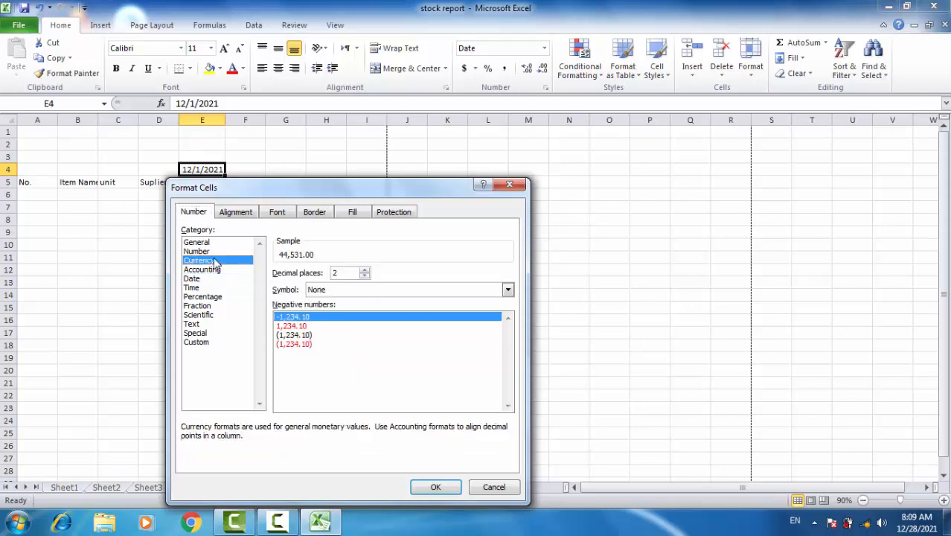
pyautogui.click(206, 253)
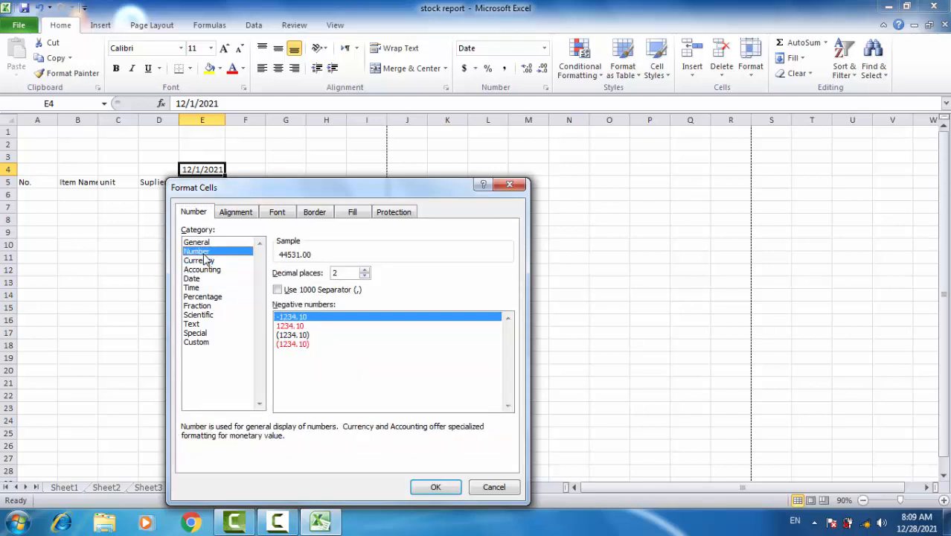
pyautogui.click(202, 271)
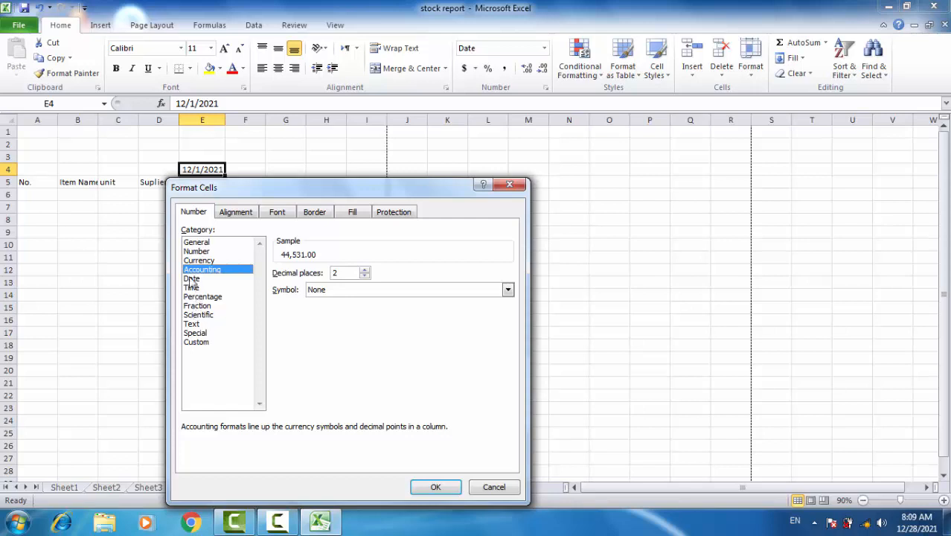
pyautogui.click(192, 279)
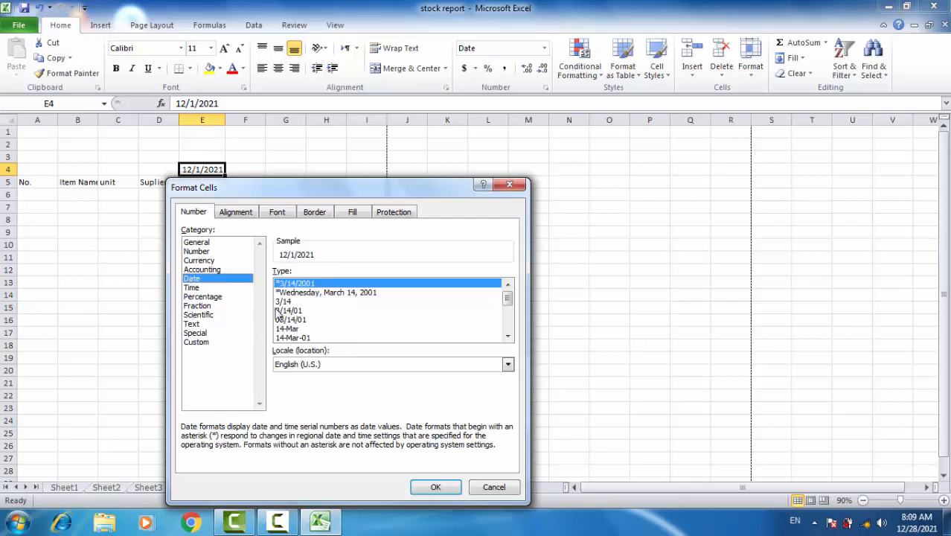
pyautogui.click(288, 338)
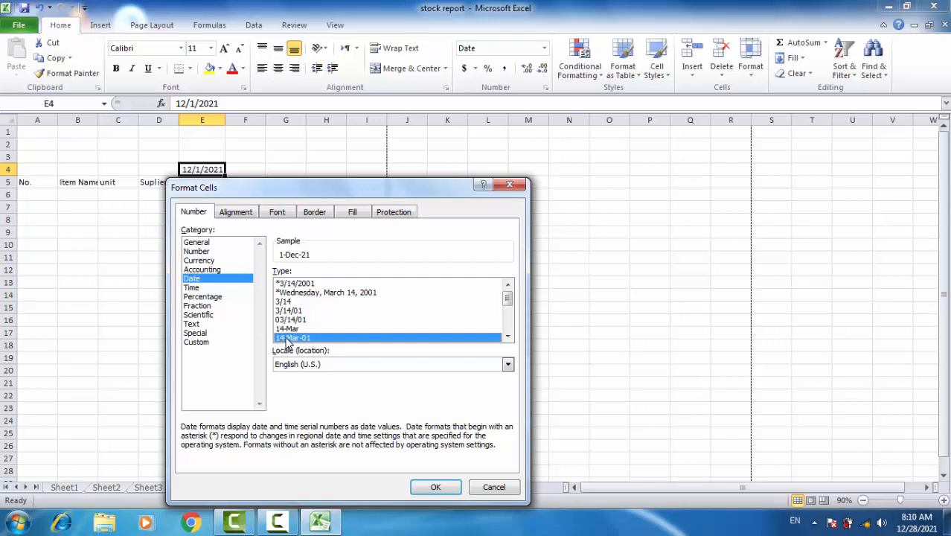
pyautogui.doubleClick(286, 339)
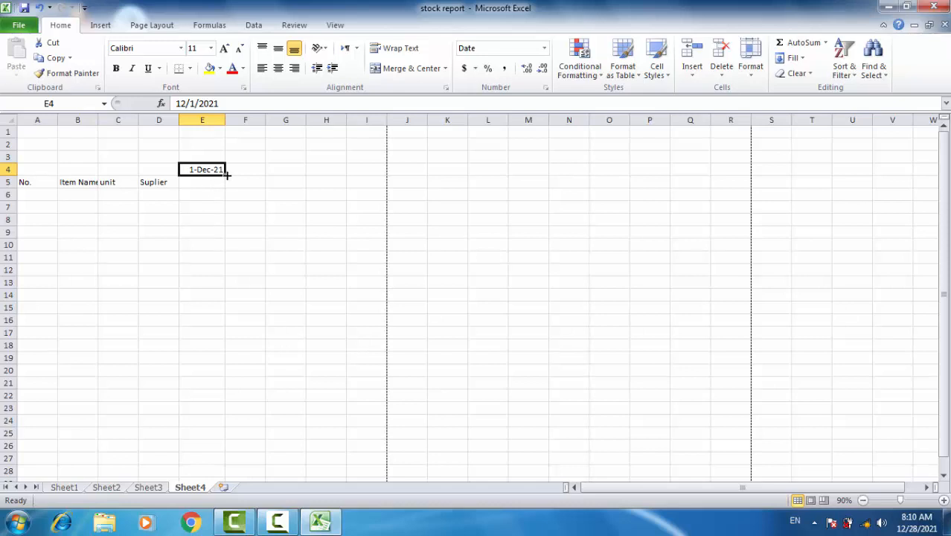
# Step: Fill the date series from cell E4 across row 4 to column S, ending at 15-Dec-21
pyautogui.moveTo(227, 174); pyautogui.dragTo(227, 174)
pyautogui.moveTo(227, 175); pyautogui.dragTo(227, 174)
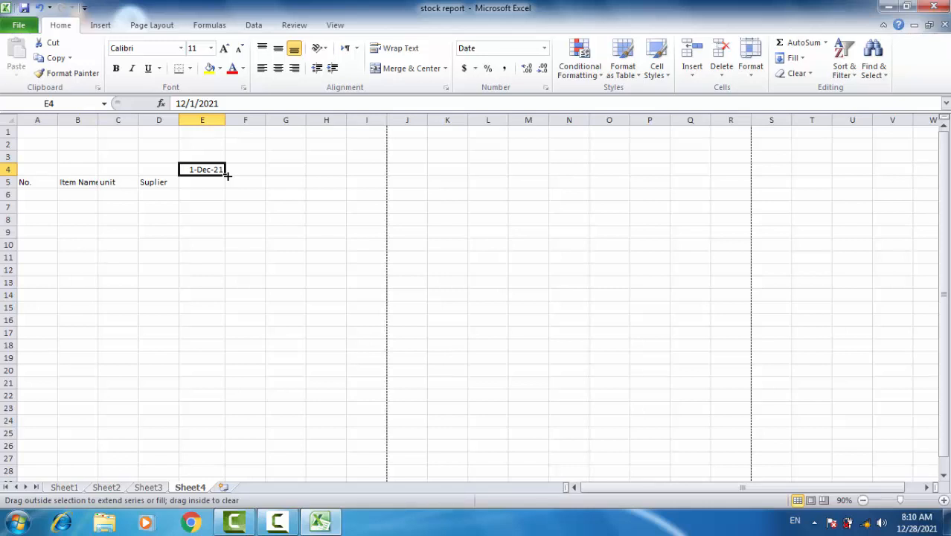
pyautogui.moveTo(227, 175); pyautogui.dragTo(742, 191)
pyautogui.moveTo(741, 191); pyautogui.dragTo(576, 199)
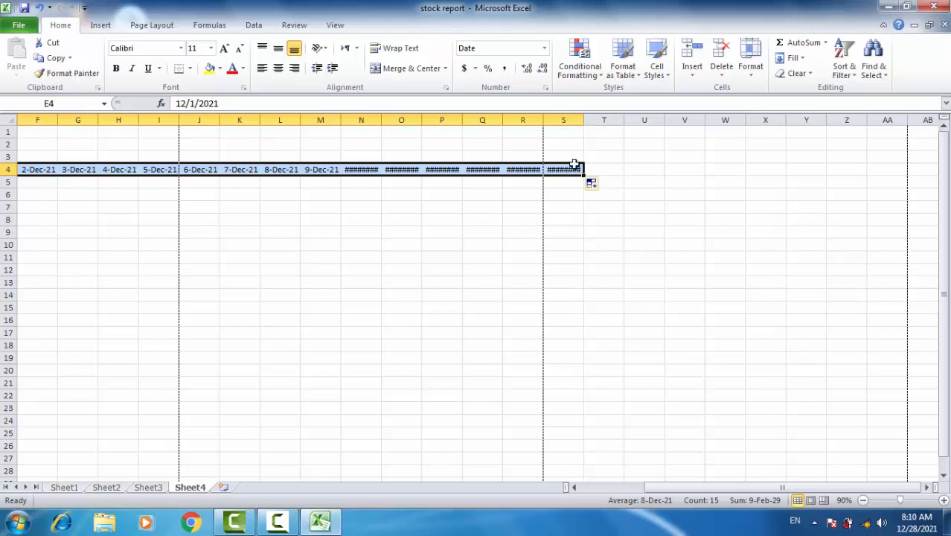
# Step: Autofit the widths of columns F to S so every date fits, and clear the column selection
pyautogui.doubleClick(583, 121)
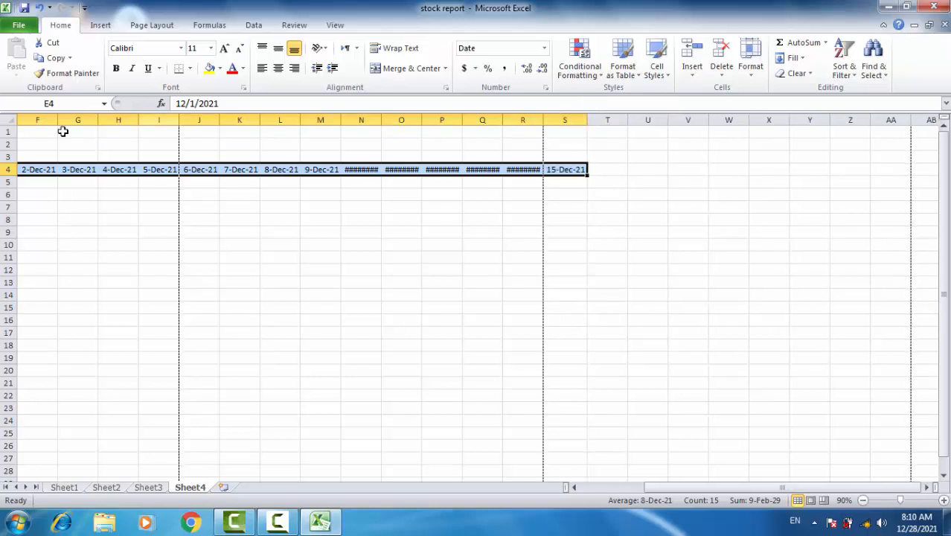
pyautogui.click(41, 120)
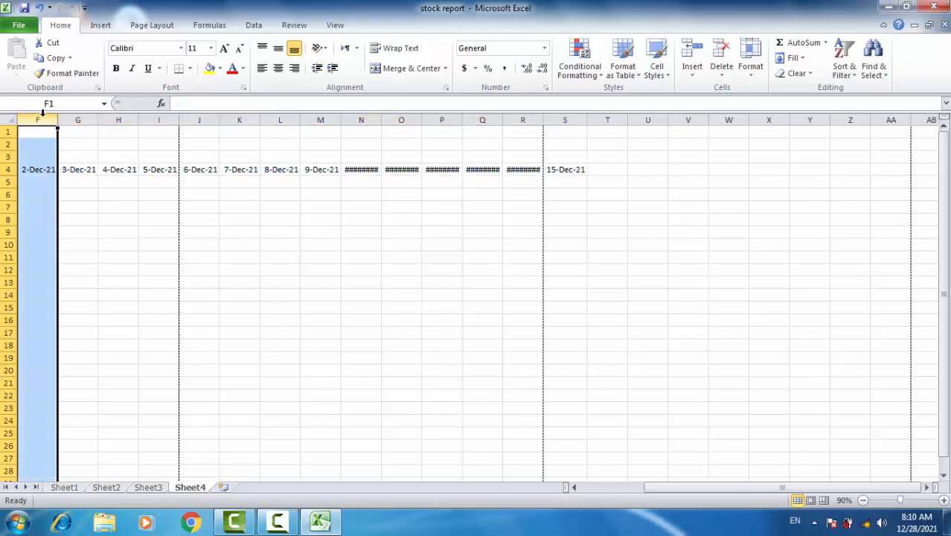
pyautogui.moveTo(43, 113); pyautogui.dragTo(554, 119)
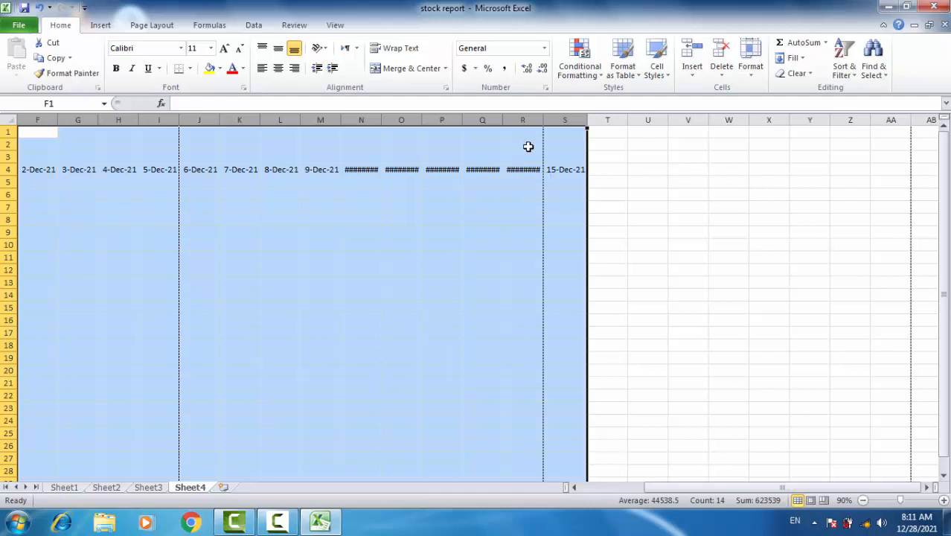
pyautogui.moveTo(544, 123); pyautogui.dragTo(550, 123)
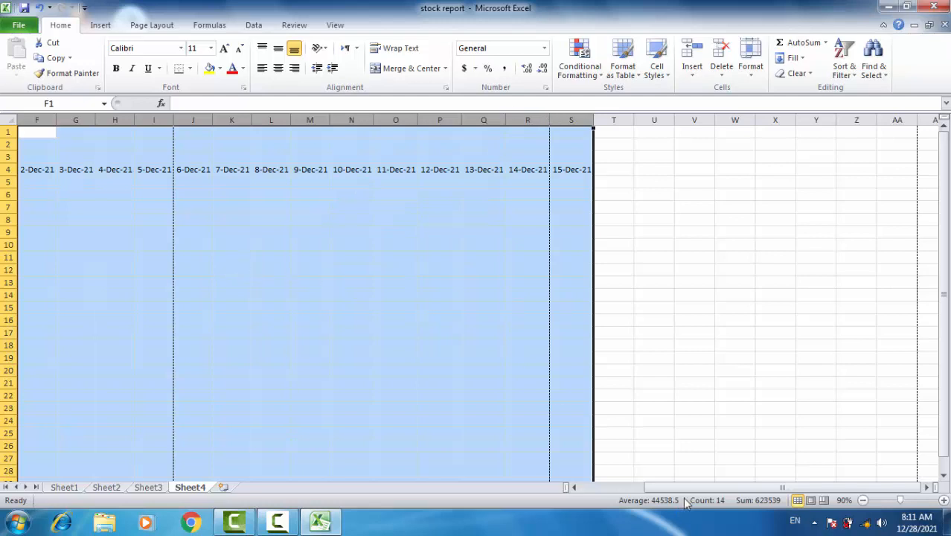
pyautogui.moveTo(684, 488); pyautogui.dragTo(509, 488)
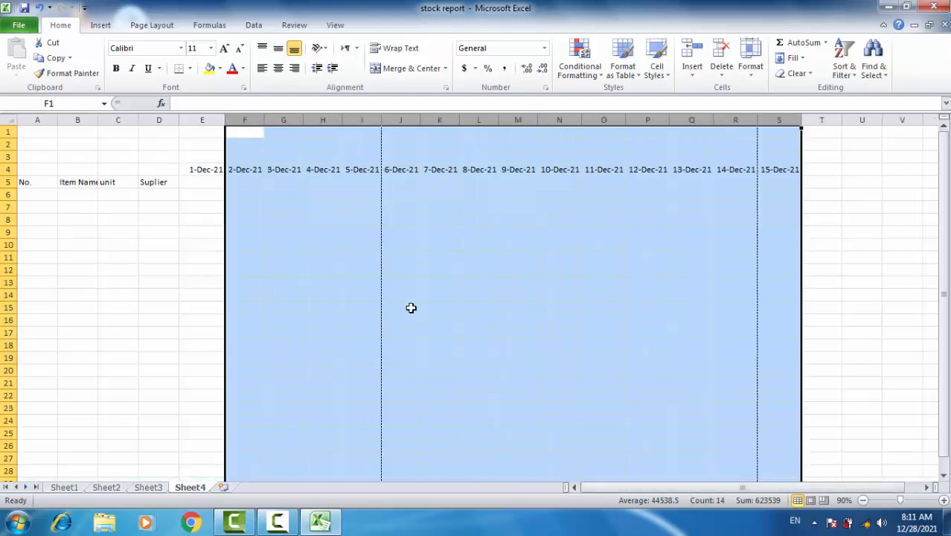
pyautogui.click(292, 280)
# Step: Merge and center cells A4:D4 and enter the label "Date" in the merged cell
pyautogui.moveTo(24, 171); pyautogui.dragTo(174, 172)
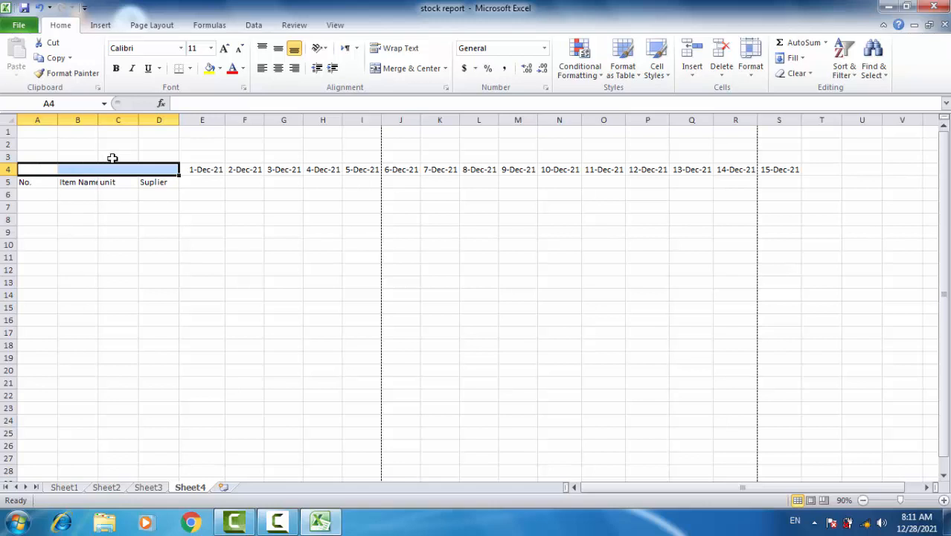
pyautogui.click(396, 71)
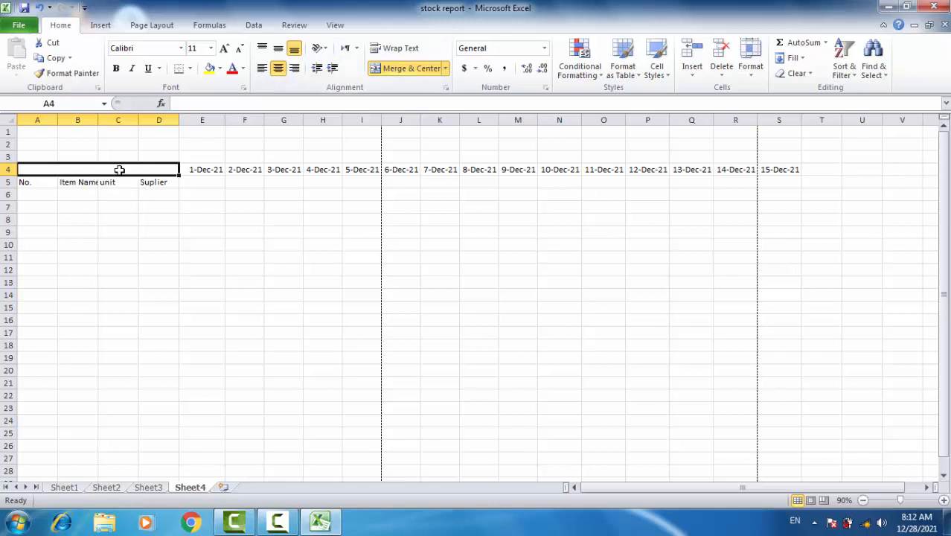
pyautogui.doubleClick(119, 170)
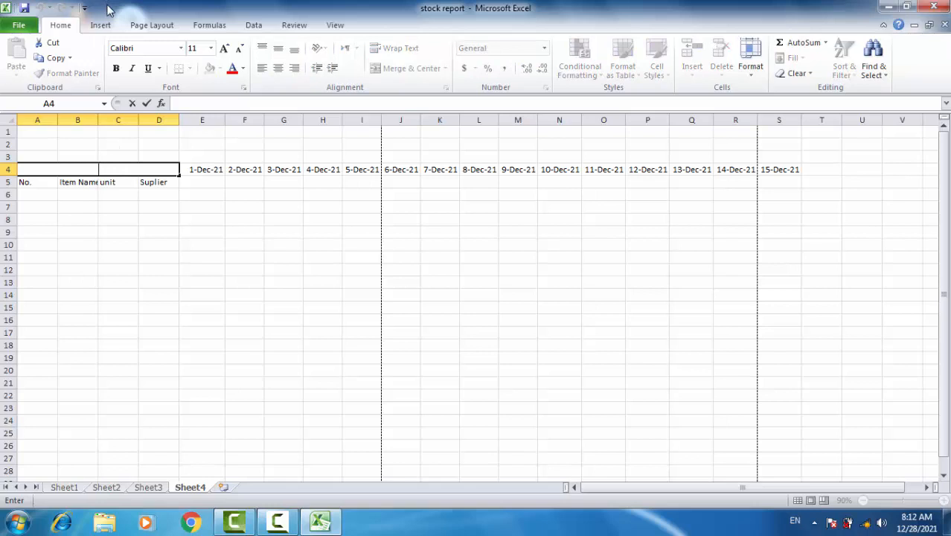
pyautogui.write('Darl')
pyautogui.press('BackSpace')
pyautogui.press('BackSpace')
pyautogui.write('te')
pyautogui.press('Return')
pyautogui.press('Down')
pyautogui.press('Down')
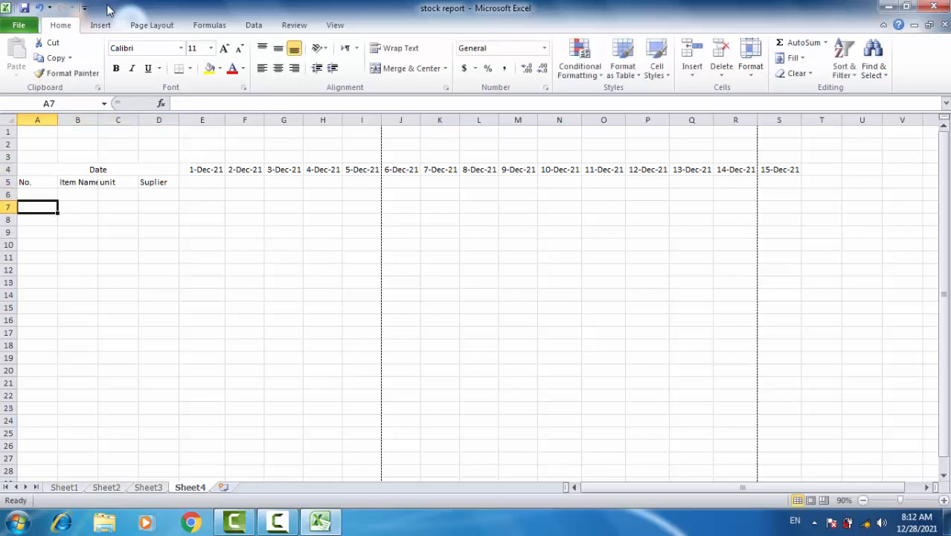
pyautogui.press('Up')
pyautogui.press('Up')
pyautogui.press('Up')
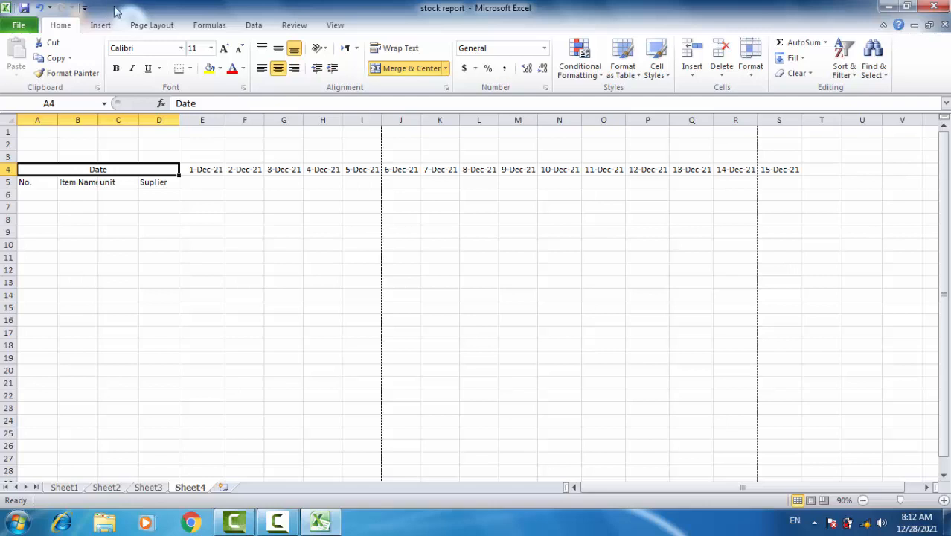
# Step: Enter the heading "Qty" in cell E5 and fill it across row 5 to column S
pyautogui.click(191, 182)
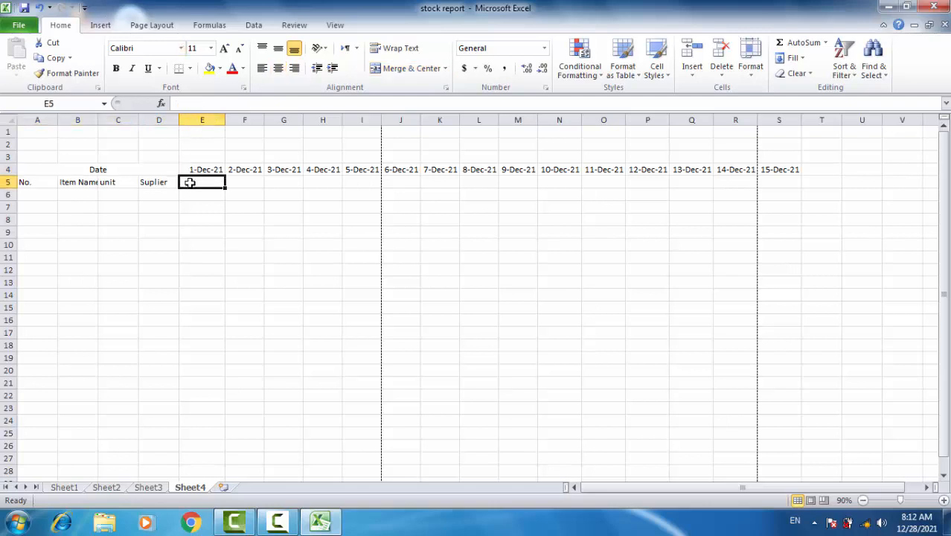
pyautogui.write('Qty')
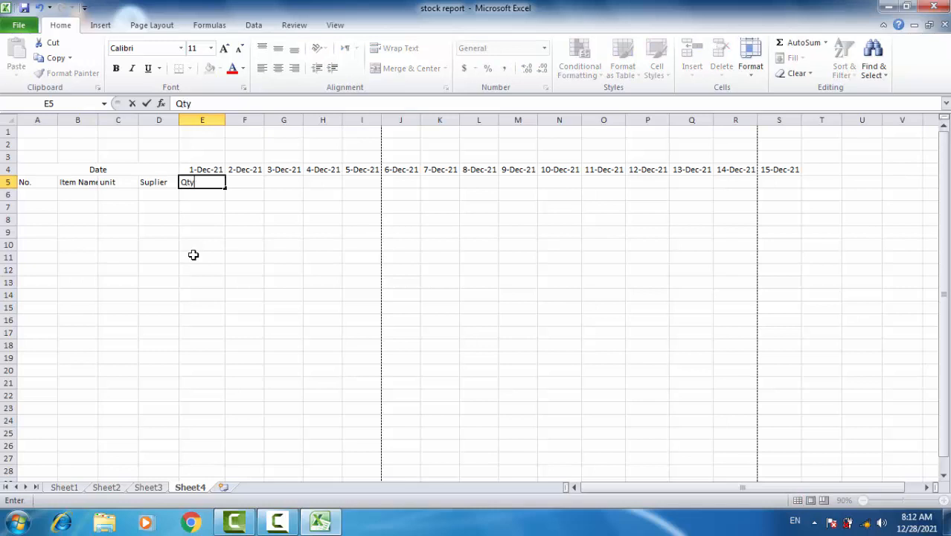
pyautogui.press('Tab')
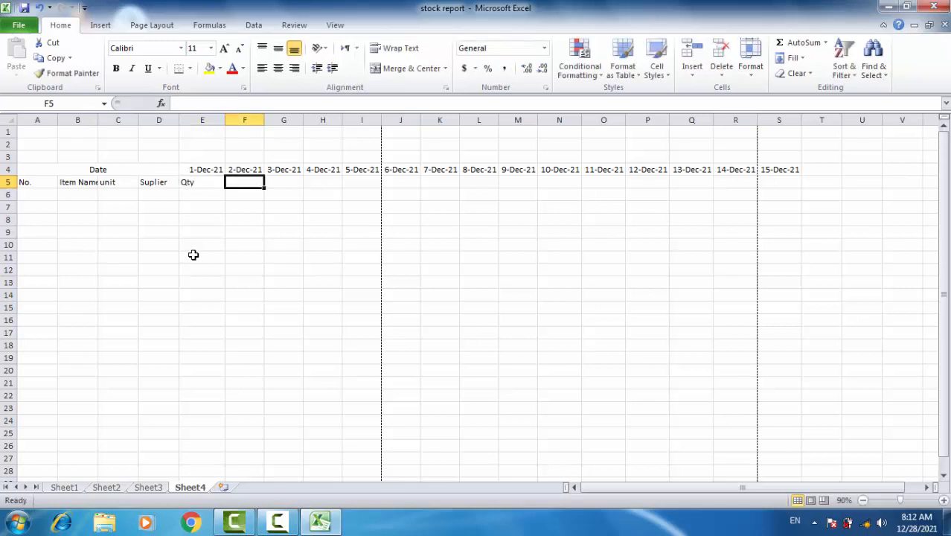
pyautogui.click(201, 183)
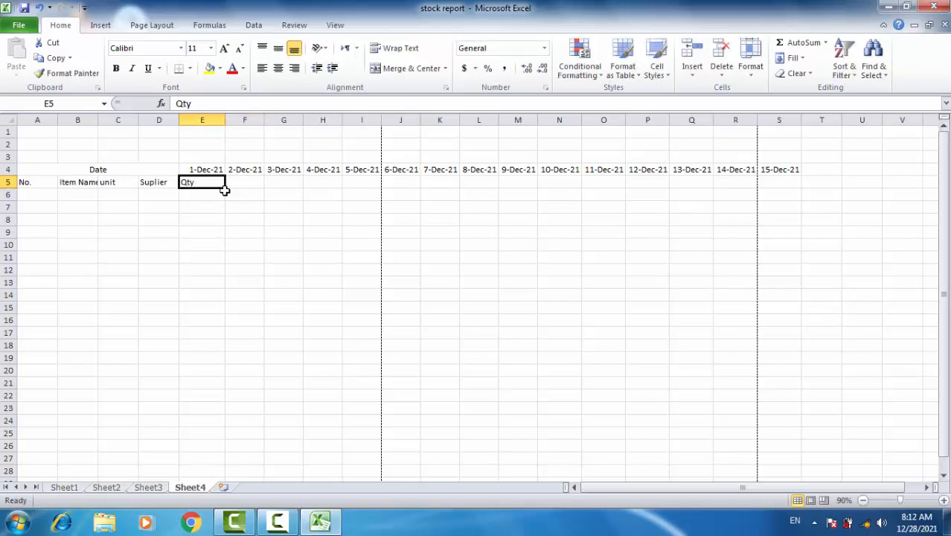
pyautogui.moveTo(224, 189); pyautogui.dragTo(225, 189)
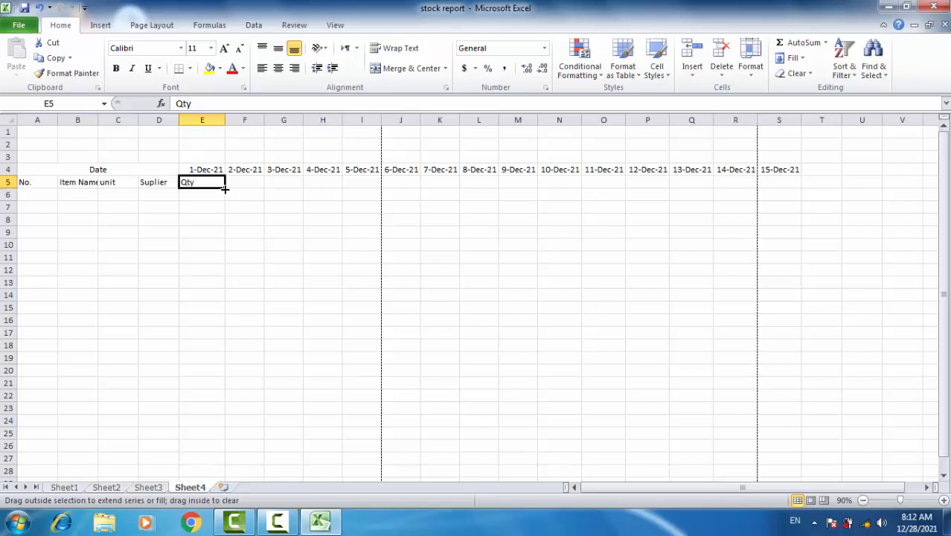
pyautogui.moveTo(224, 189); pyautogui.dragTo(790, 194)
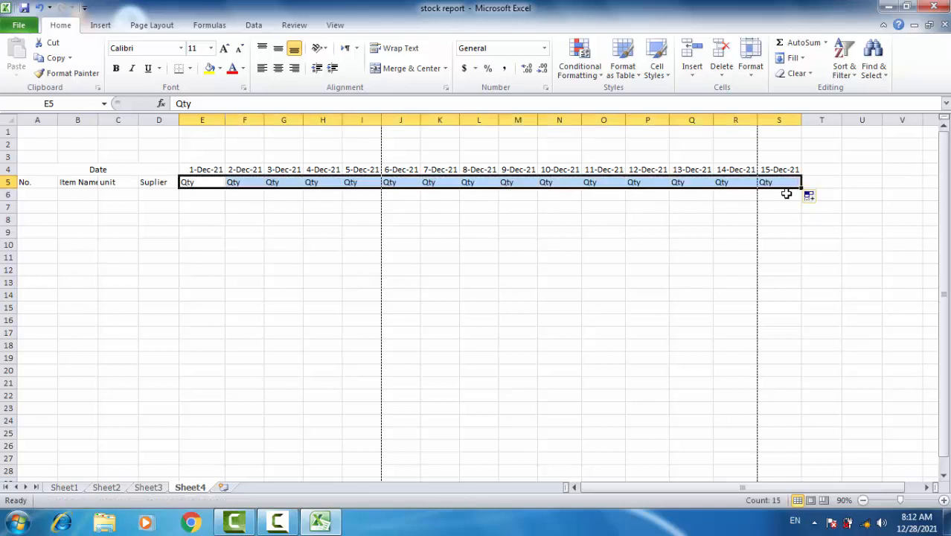
pyautogui.click(345, 283)
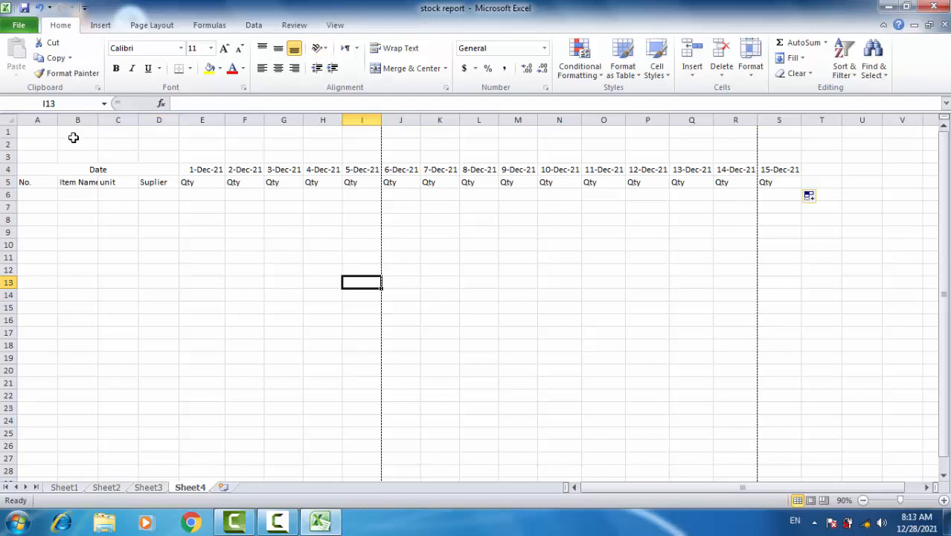
# Step: Merge and center cells A1:S3 and enter the title "Stock Report" in the merged area
pyautogui.moveTo(37, 132); pyautogui.dragTo(769, 160)
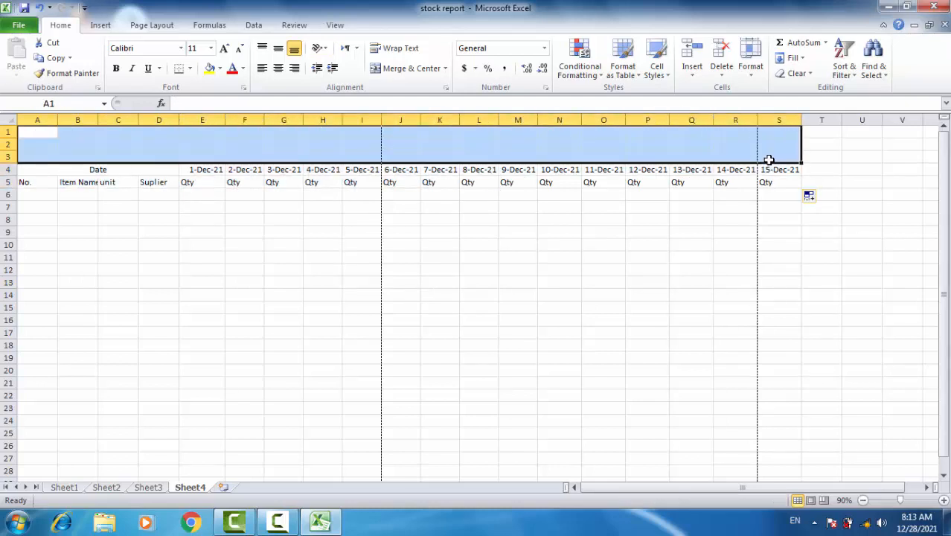
pyautogui.click(412, 68)
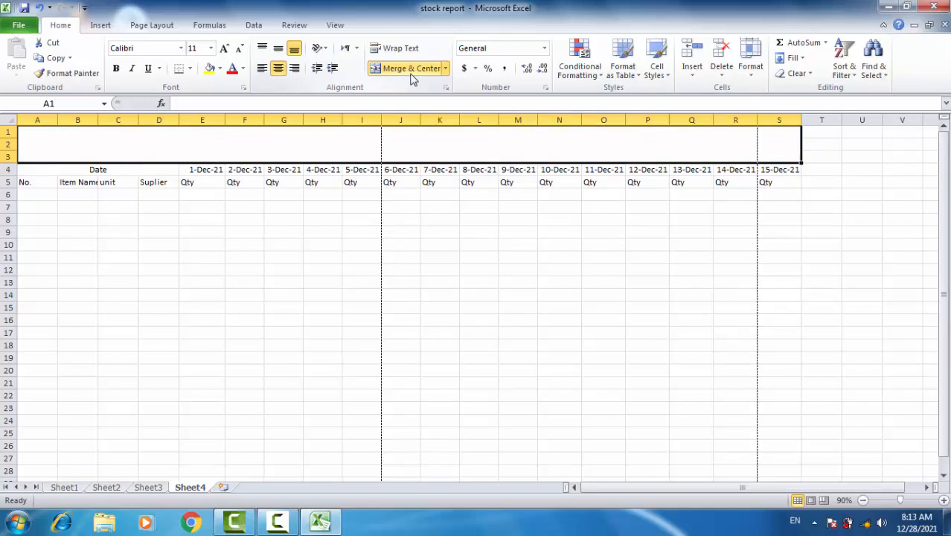
pyautogui.doubleClick(415, 139)
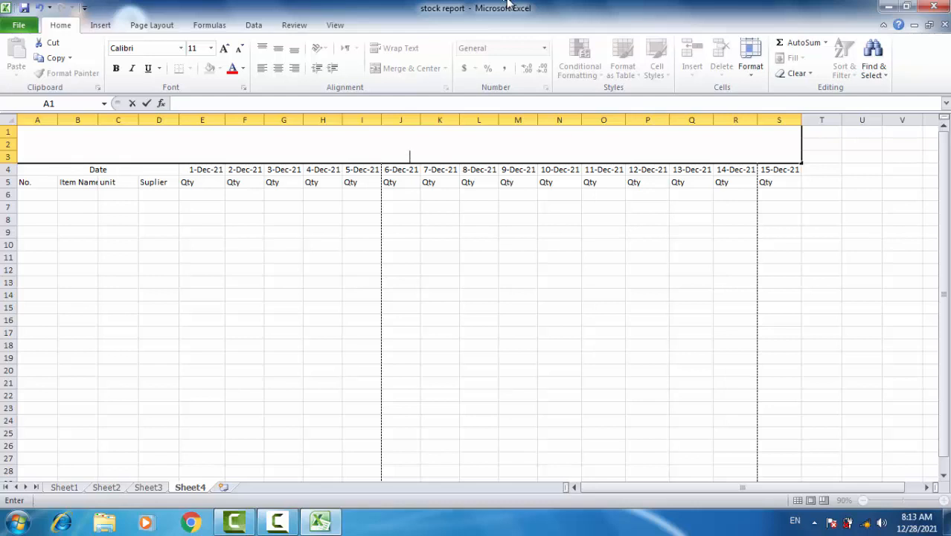
pyautogui.write('R')
pyautogui.press('BackSpace')
pyautogui.write('Stock Report')
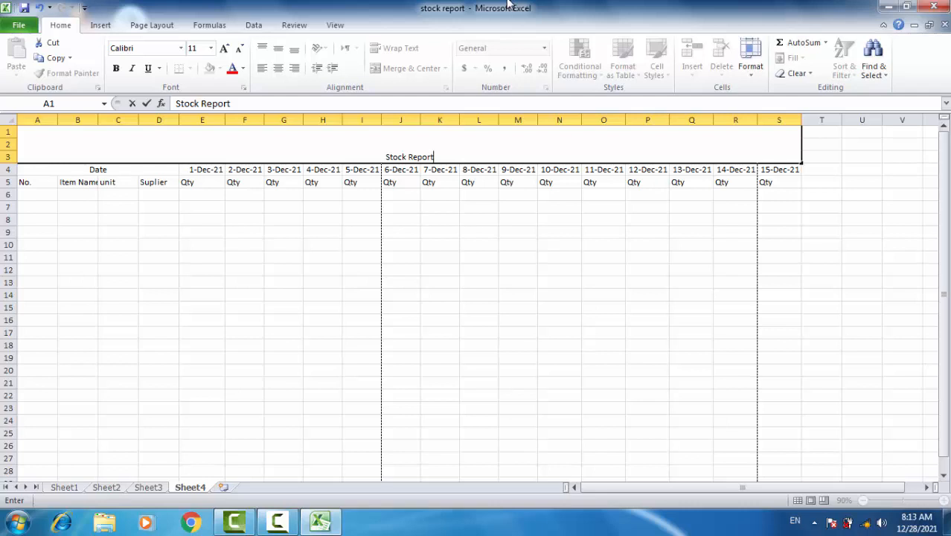
pyautogui.press('Tab')
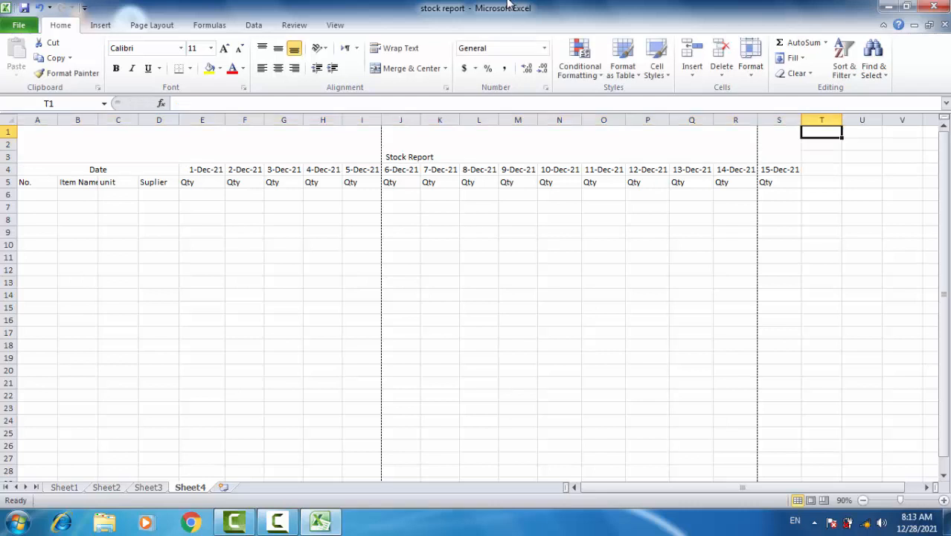
# Step: Enter the heading "Total Recived" in cell T4, beside the last date
pyautogui.press('Down')
pyautogui.press('Up')
pyautogui.press('Down')
pyautogui.press('Down')
pyautogui.press('Up')
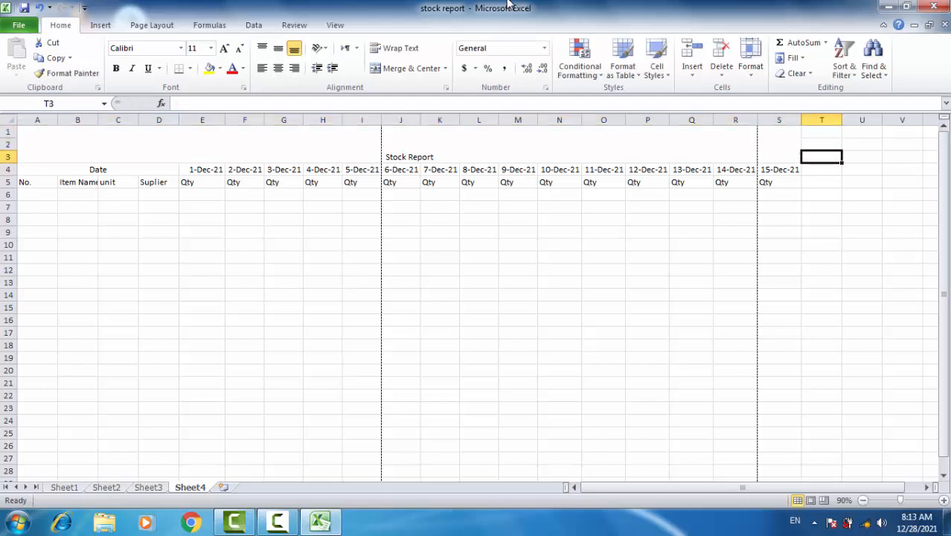
pyautogui.press('Down')
pyautogui.press('Right')
pyautogui.press('Left')
pyautogui.press('Right')
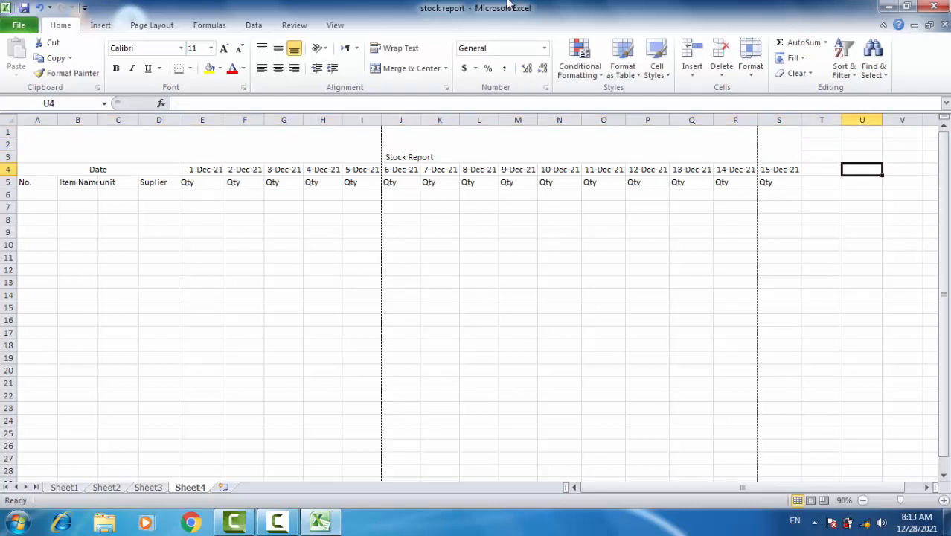
pyautogui.press('Left')
pyautogui.write('T')
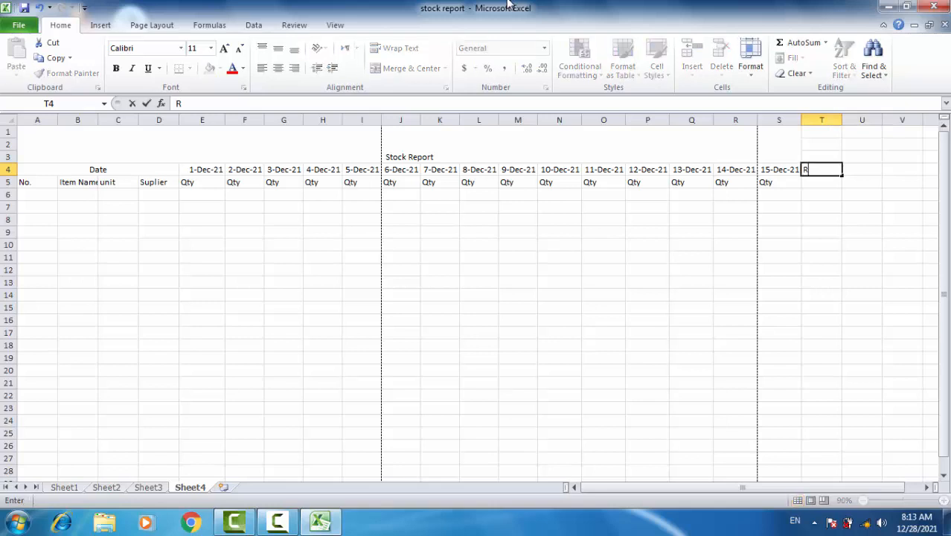
pyautogui.write('otal Reci')
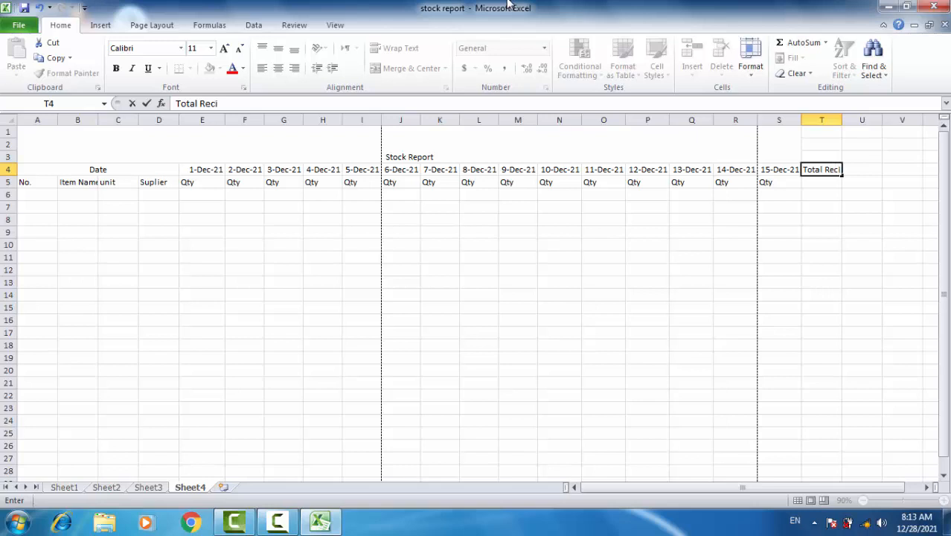
pyautogui.write('ved')
pyautogui.click(415, 280)
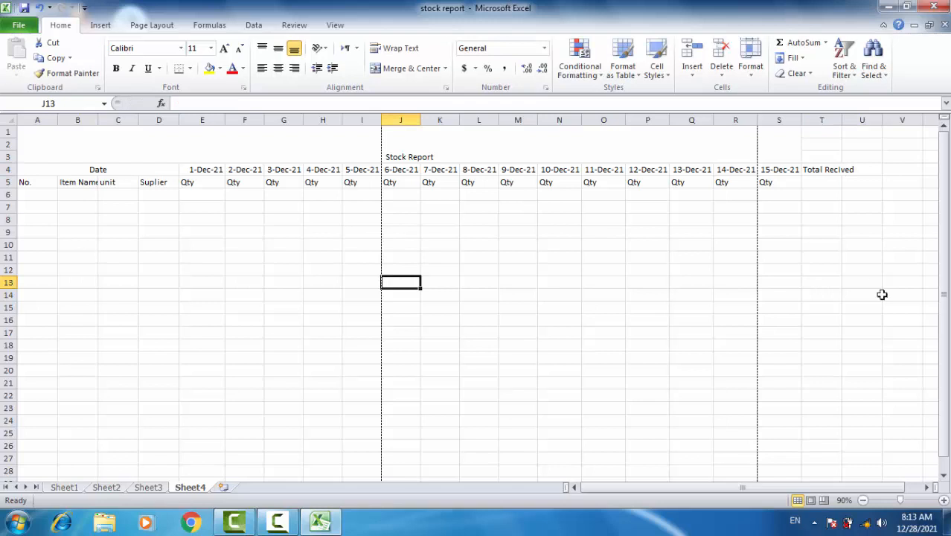
# Step: Zoom the sheet to 140% and look across the report's headings from column A to column T
pyautogui.click(943, 501)
pyautogui.click(943, 501)
pyautogui.click(943, 501)
pyautogui.click(943, 501)
pyautogui.click(943, 501)
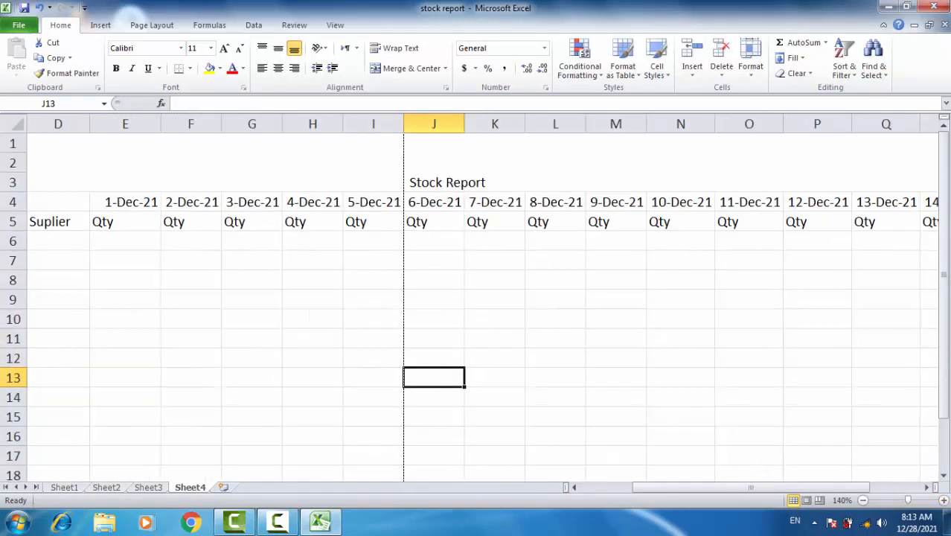
pyautogui.moveTo(702, 493); pyautogui.dragTo(884, 452)
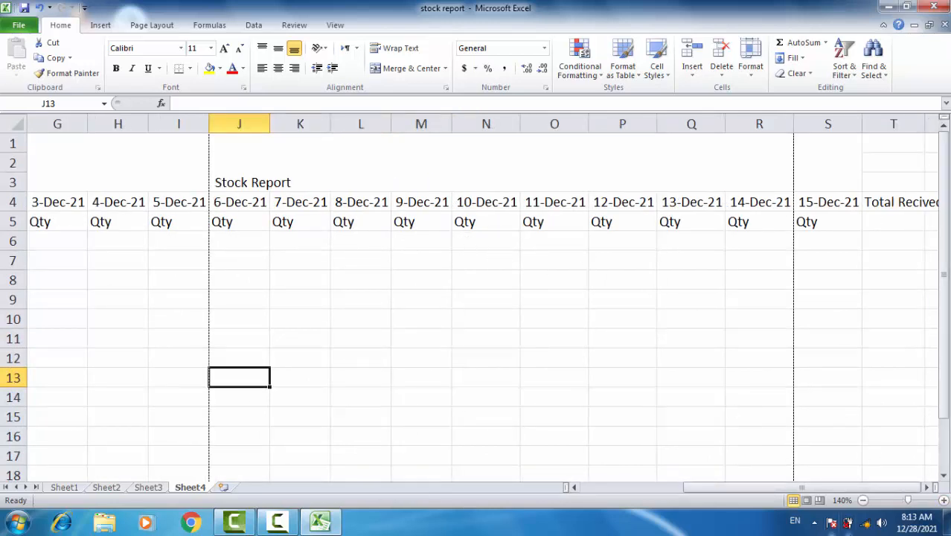
pyautogui.moveTo(823, 491); pyautogui.dragTo(386, 527)
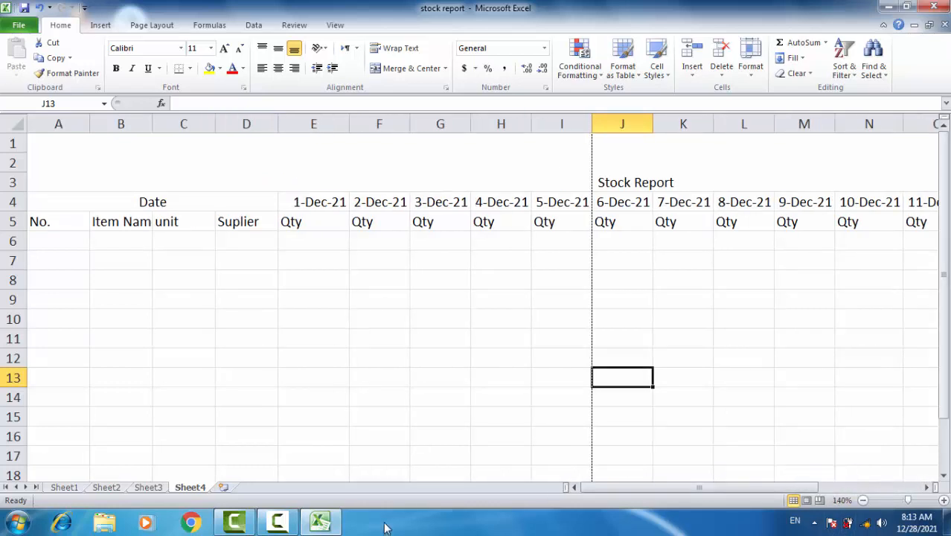
pyautogui.click(261, 276)
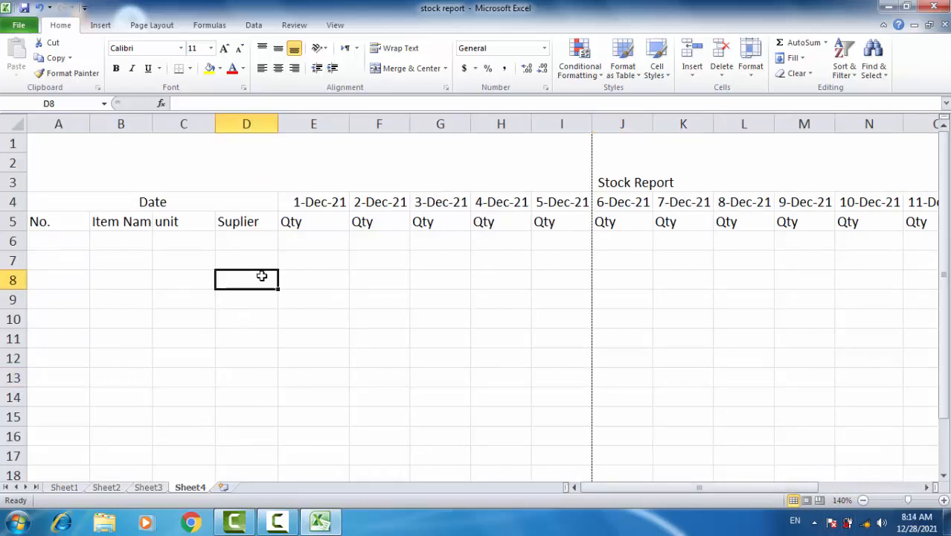
# Step: Freeze the panes with column E selected so columns A to D stay in view, and clear the column selection
pyautogui.click(311, 124)
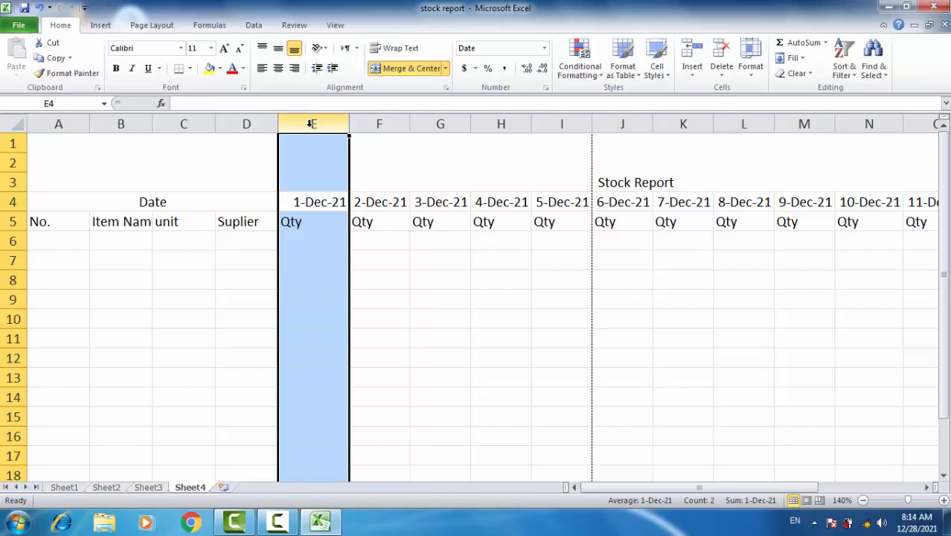
pyautogui.click(11, 241)
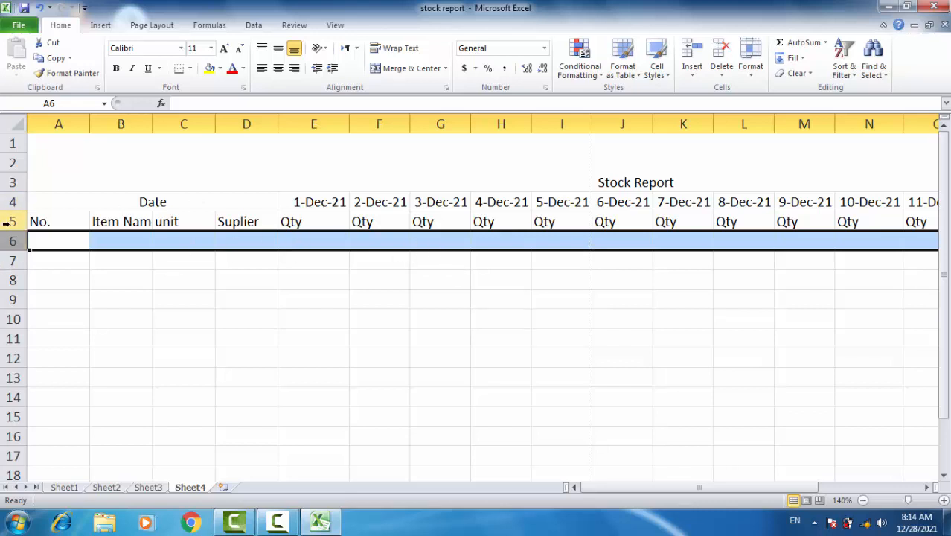
pyautogui.click(241, 119)
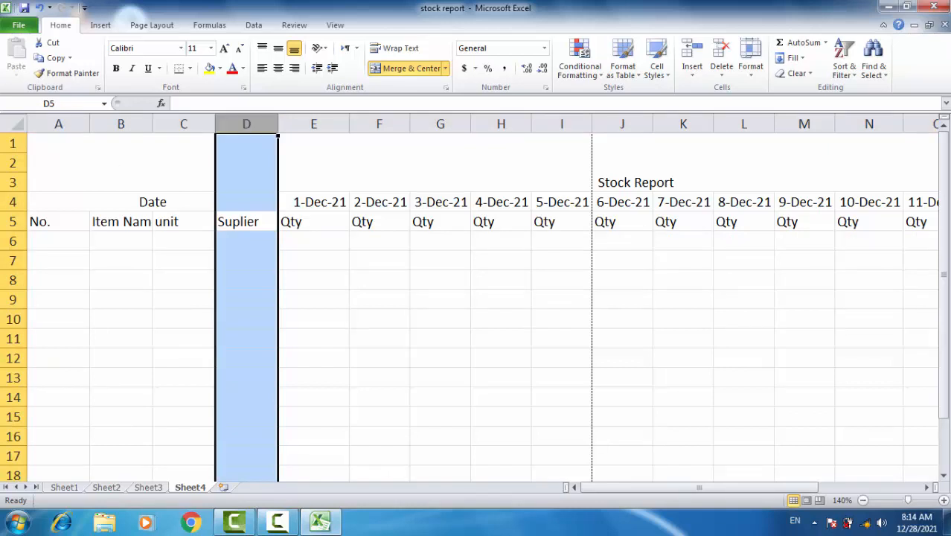
pyautogui.click(4, 221)
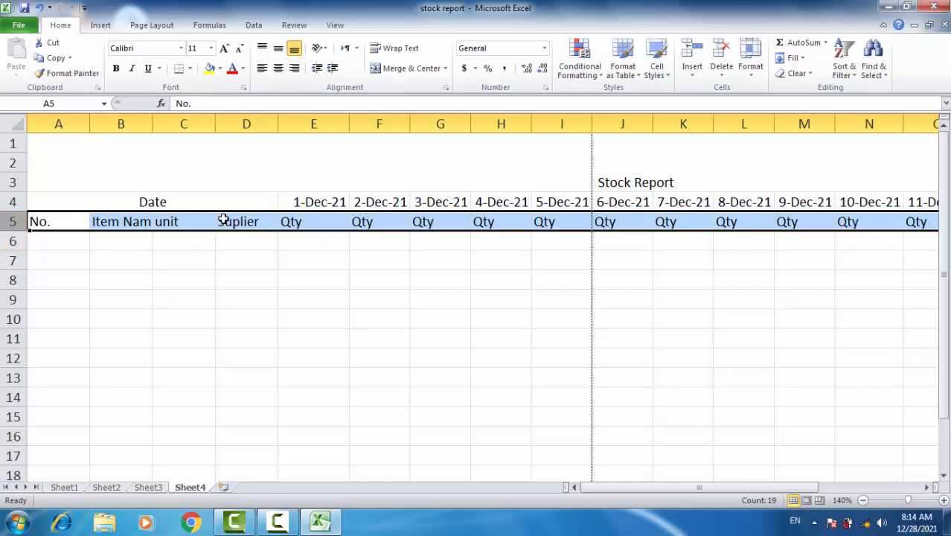
pyautogui.click(241, 118)
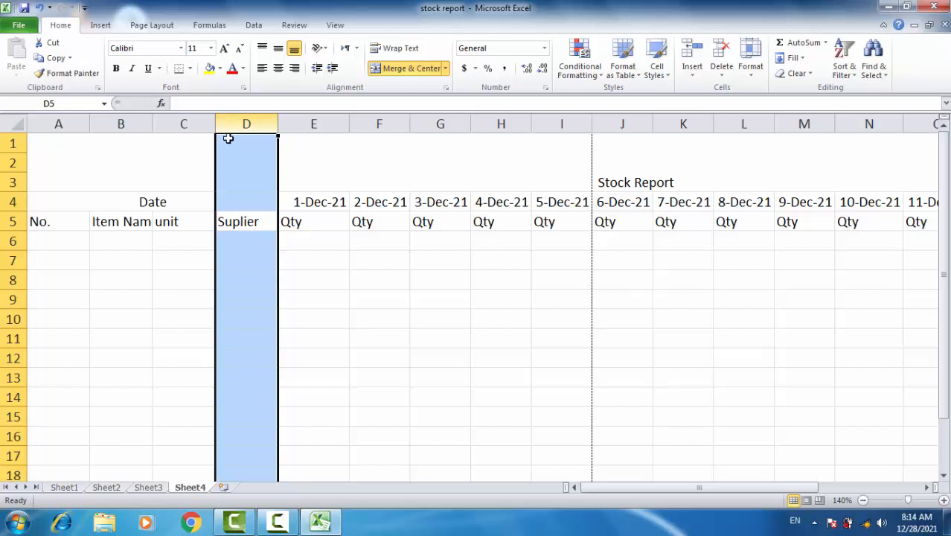
pyautogui.click(309, 119)
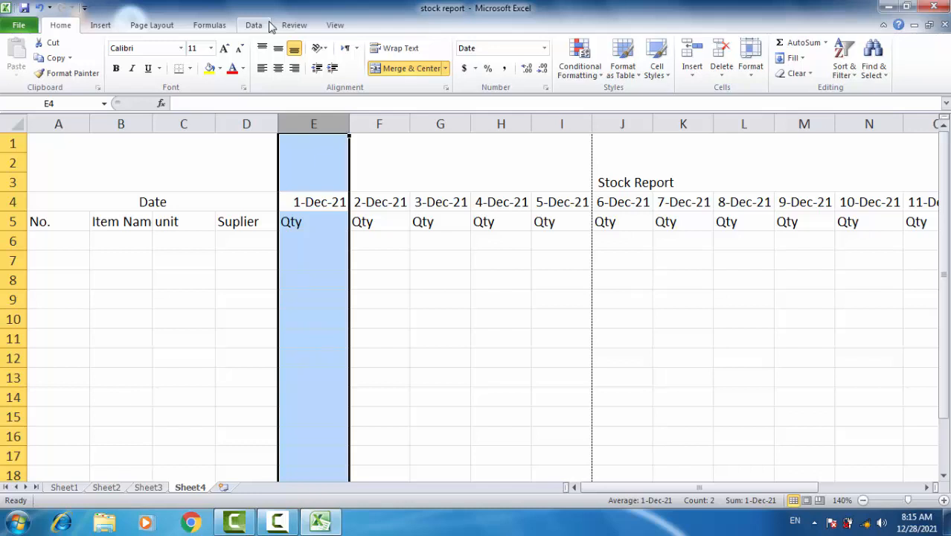
pyautogui.click(331, 28)
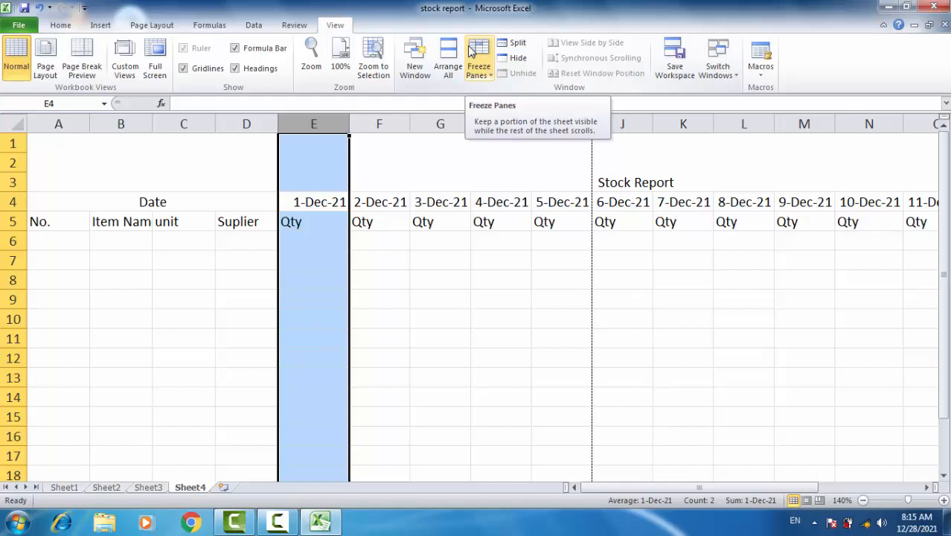
pyautogui.click(489, 79)
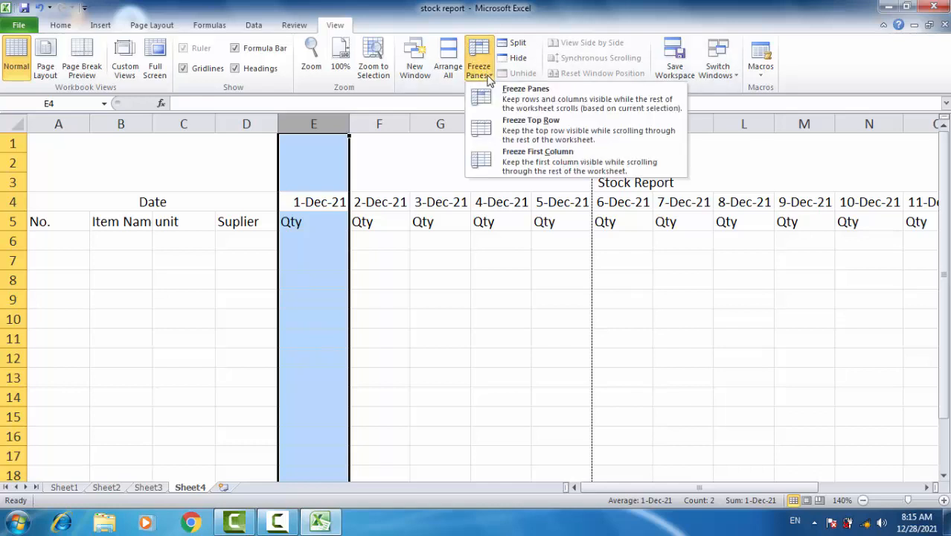
pyautogui.click(555, 102)
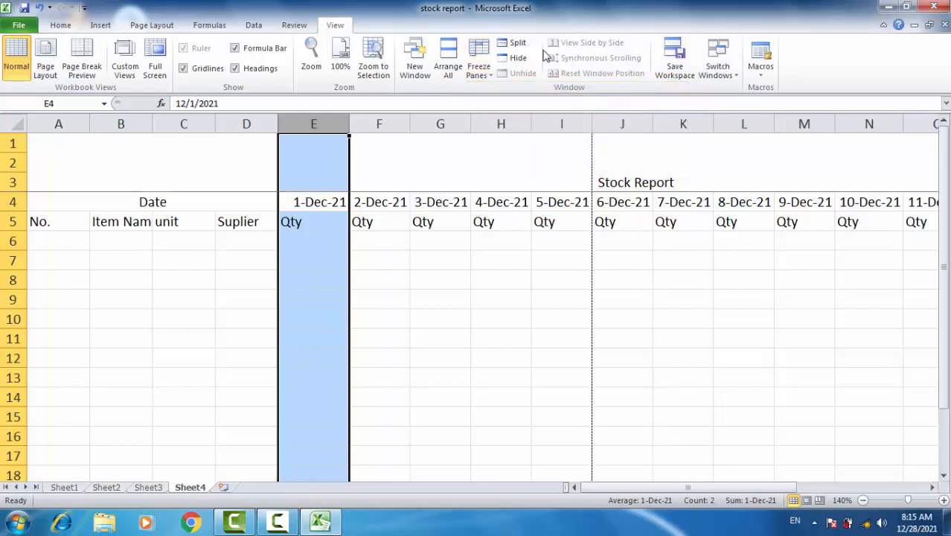
pyautogui.click(426, 325)
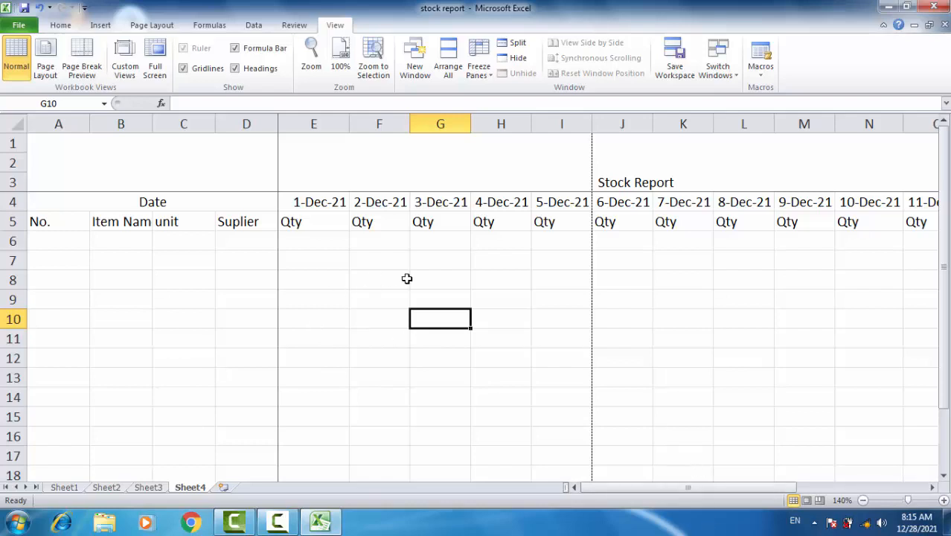
# Step: Move back and forth along row 6 to check how the frozen columns A to D behave beside the date columns
pyautogui.click(610, 239)
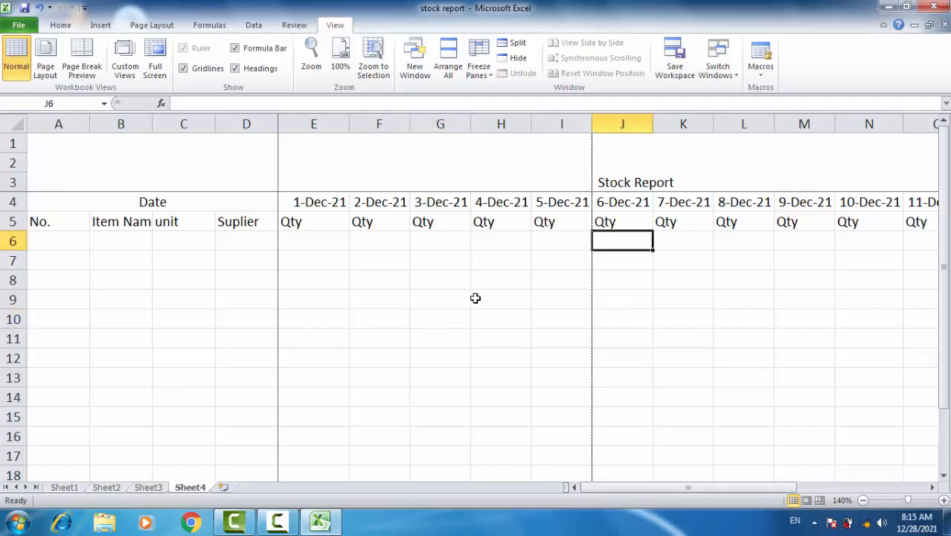
pyautogui.press('Right')
pyautogui.press('Right')
pyautogui.press('Right')
pyautogui.press('Right')
pyautogui.press('Right')
pyautogui.press('Right')
pyautogui.press('Right')
pyautogui.press('Right')
pyautogui.press('Right')
pyautogui.press('Right')
pyautogui.press('Right')
pyautogui.press('Right')
pyautogui.press('Right')
pyautogui.press('Right')
pyautogui.press('Right')
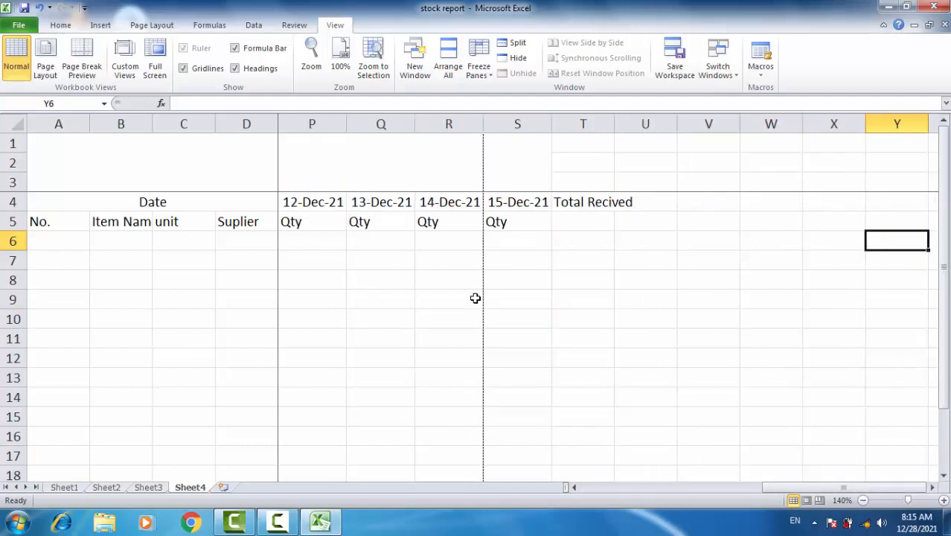
pyautogui.press('Left')
pyautogui.press('Left')
pyautogui.press('Left')
pyautogui.press('Left')
pyautogui.press('Left')
pyautogui.press('Left')
pyautogui.press('Left')
pyautogui.press('Left')
pyautogui.press('Left')
pyautogui.press('Left')
pyautogui.press('Left')
pyautogui.press('Left')
pyautogui.press('Left')
pyautogui.press('Left')
pyautogui.press('Left')
pyautogui.press('Left')
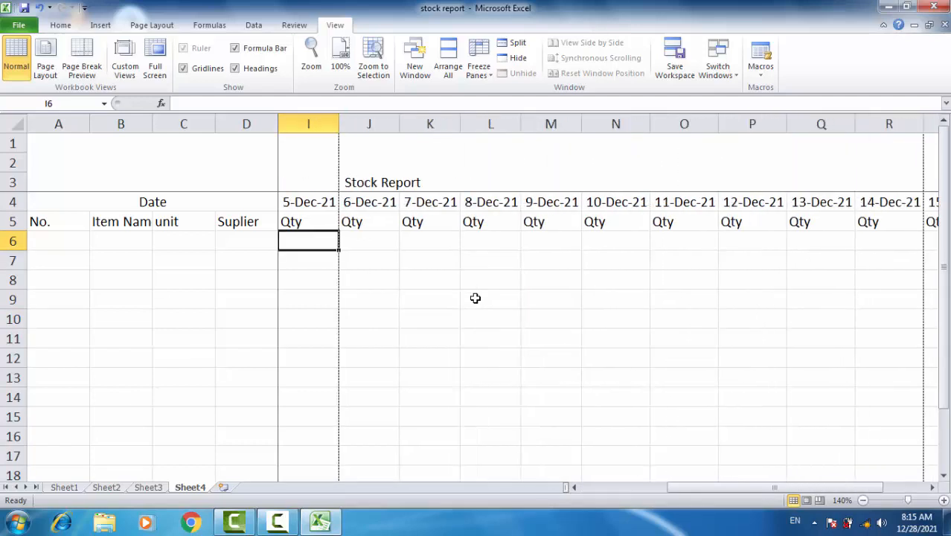
pyautogui.press('Right')
pyautogui.press('Right')
pyautogui.press('Right')
pyautogui.press('Right')
pyautogui.press('Right')
pyautogui.press('Right')
pyautogui.press('Right')
pyautogui.press('Right')
pyautogui.press('Right')
pyautogui.press('Right')
pyautogui.press('Right')
pyautogui.press('Right')
pyautogui.press('Right')
pyautogui.press('Right')
pyautogui.press('Right')
pyautogui.press('Right')
pyautogui.press('Right')
pyautogui.press('Right')
pyautogui.press('Right')
pyautogui.press('Right')
pyautogui.press('Right')
pyautogui.press('Left')
pyautogui.press('Left')
pyautogui.press('Left')
pyautogui.press('Left')
pyautogui.press('Left')
pyautogui.press('Left')
pyautogui.press('Left')
pyautogui.press('Left')
pyautogui.press('Left')
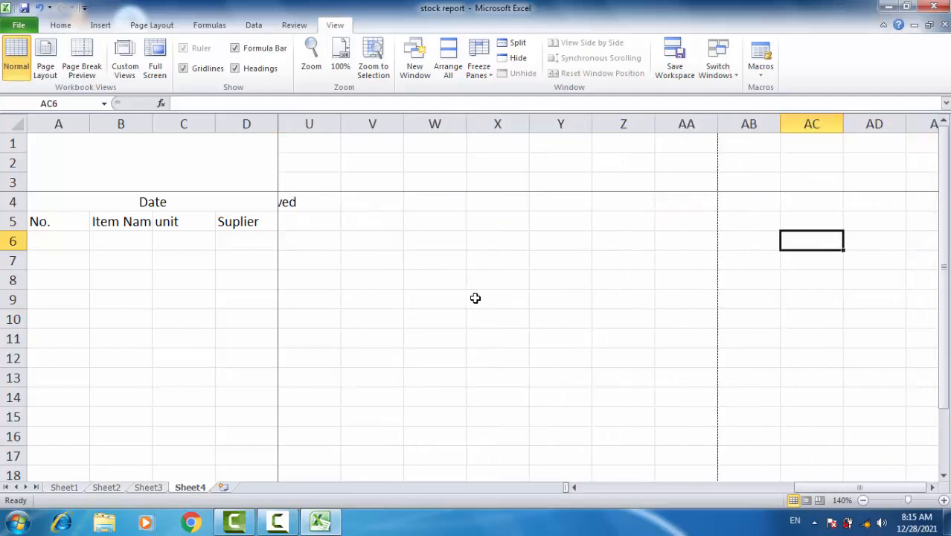
pyautogui.press('Left')
pyautogui.press('Left')
pyautogui.press('Left')
pyautogui.press('Left')
pyautogui.press('Left')
pyautogui.press('Left')
pyautogui.press('Left')
pyautogui.press('Left')
pyautogui.press('Left')
pyautogui.press('Right')
pyautogui.press('Right')
pyautogui.press('Right')
pyautogui.press('Right')
pyautogui.press('Right')
pyautogui.press('Right')
pyautogui.press('Right')
pyautogui.press('Right')
pyautogui.press('Right')
pyautogui.press('Right')
pyautogui.press('Right')
pyautogui.press('Right')
pyautogui.press('Right')
pyautogui.press('Right')
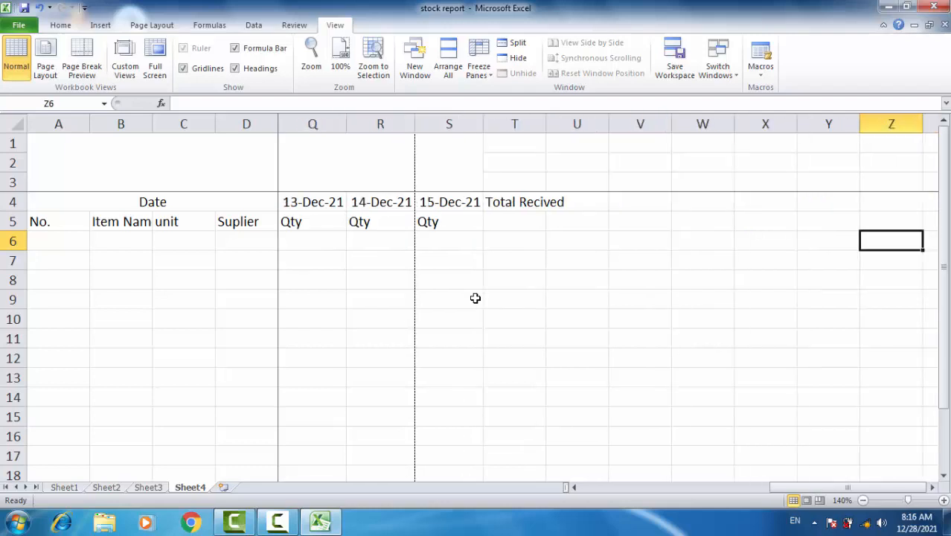
pyautogui.press('Left')
pyautogui.press('Left')
pyautogui.press('Left')
pyautogui.press('Left')
pyautogui.press('Left')
pyautogui.press('Left')
pyautogui.press('Left')
pyautogui.press('Right')
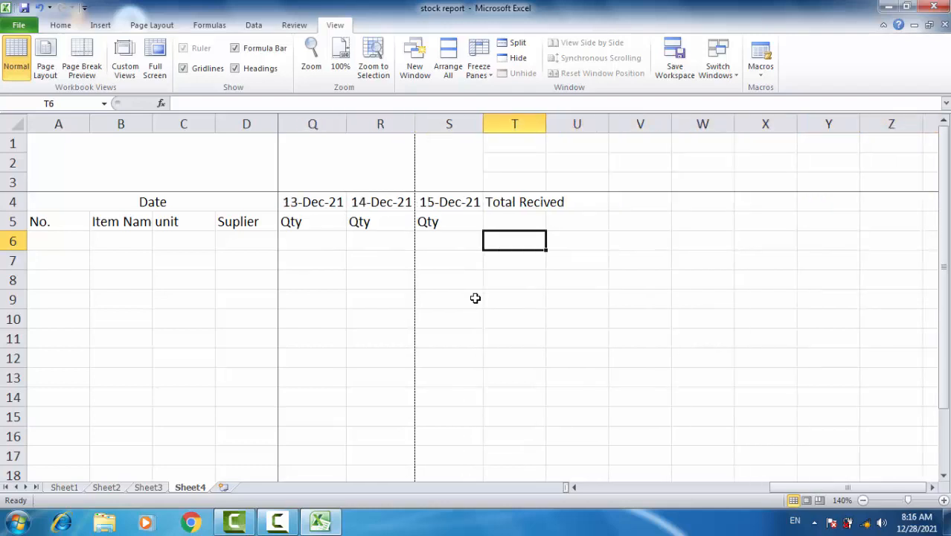
# Step: Merge and center cells T4:T5 and wrap the "Total Recived" heading within the merged cell
pyautogui.press('Up')
pyautogui.press('Up')
pyautogui.press('Right')
pyautogui.press('Left')
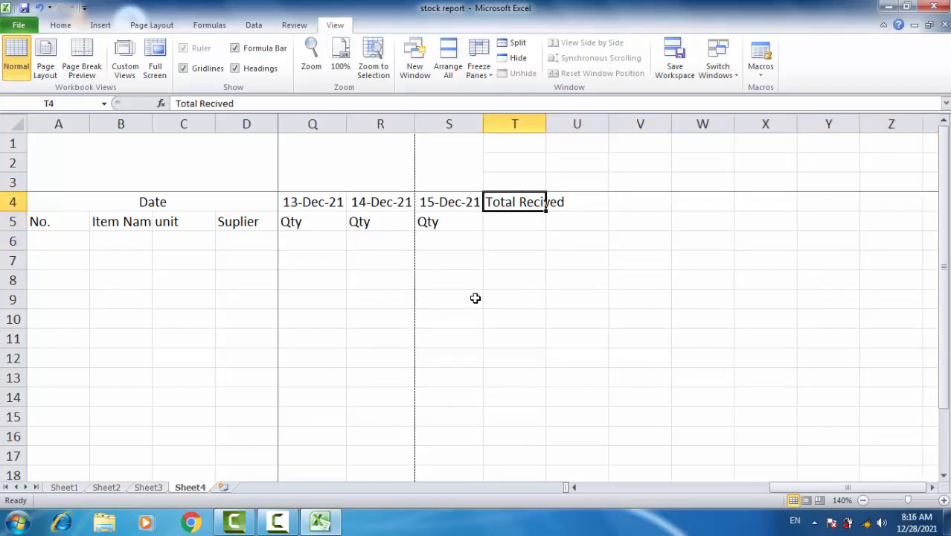
pyautogui.press('Right')
pyautogui.press('Left')
pyautogui.press('Down')
pyautogui.press('Up')
pyautogui.hotkey('shift', 'Down')
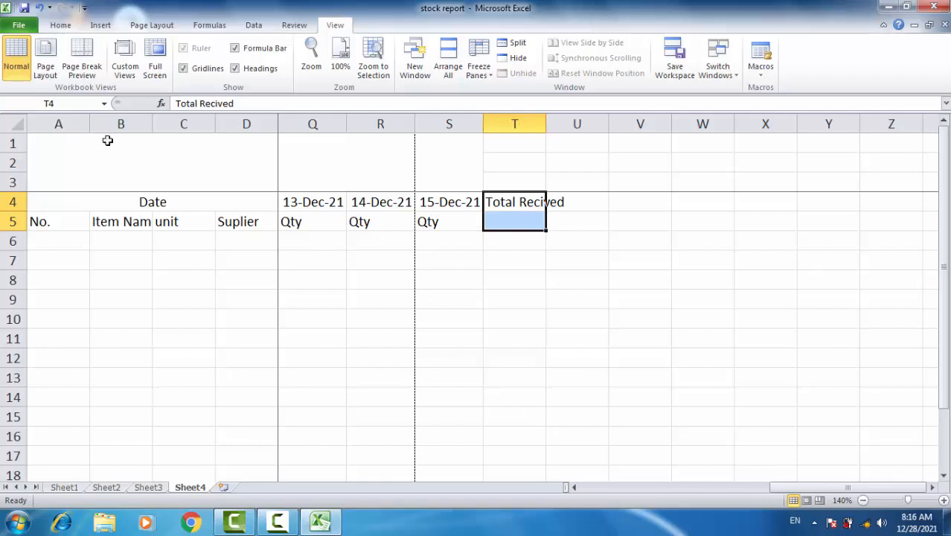
pyautogui.click(66, 27)
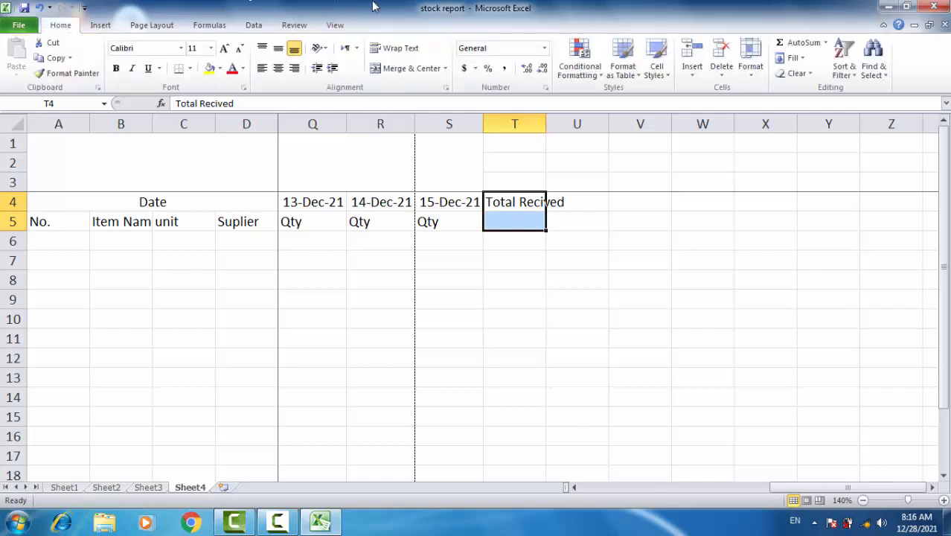
pyautogui.click(409, 73)
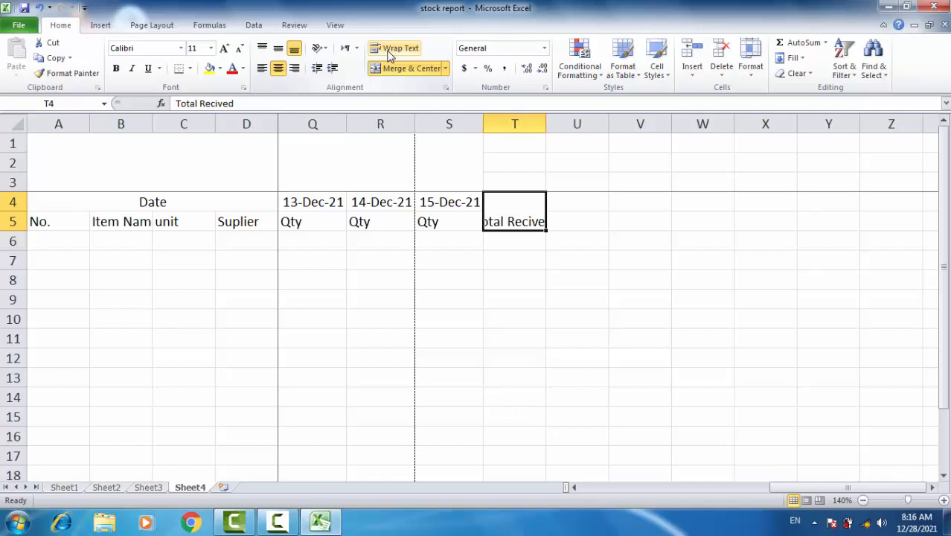
pyautogui.click(389, 56)
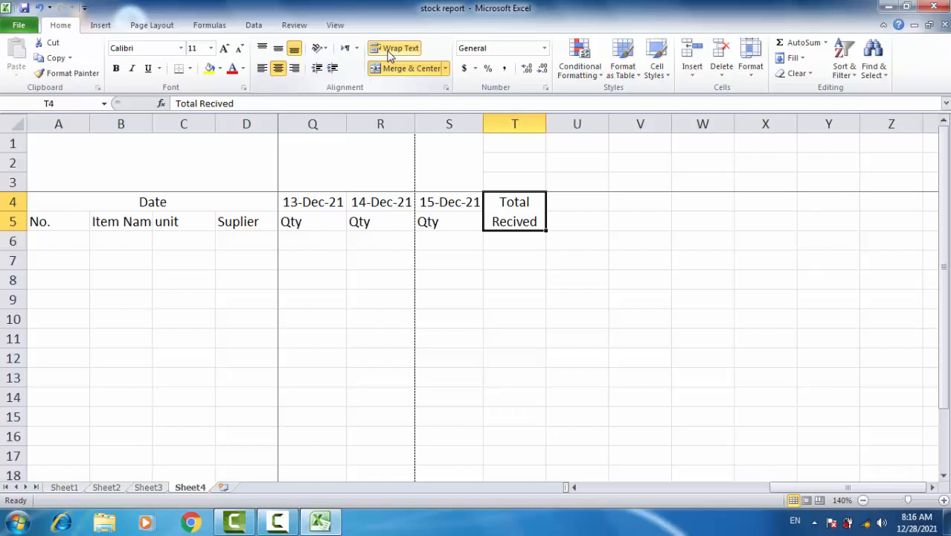
# Step: Toggle text wrapping on the merged "Total Recived" heading, and undo the wrapping and merging of cells T4:T5
pyautogui.click(388, 55)
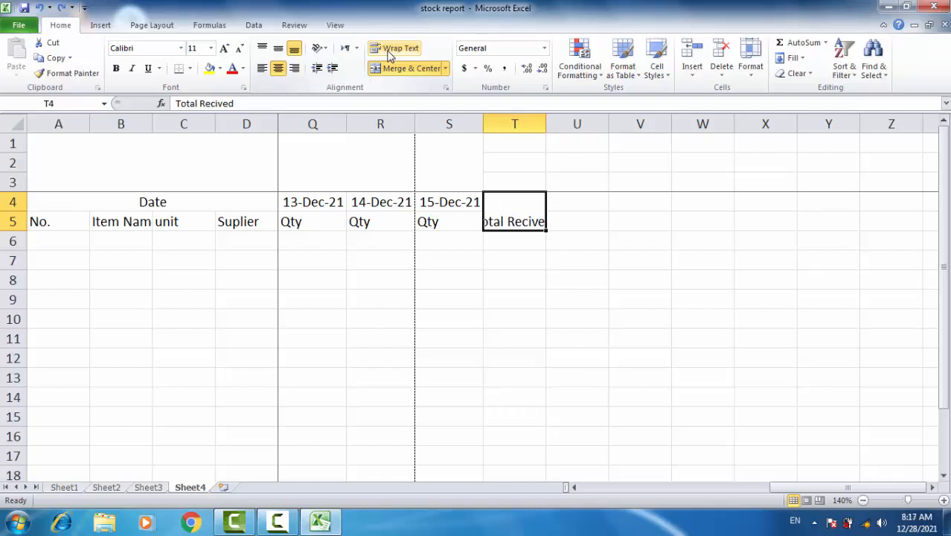
pyautogui.click(388, 56)
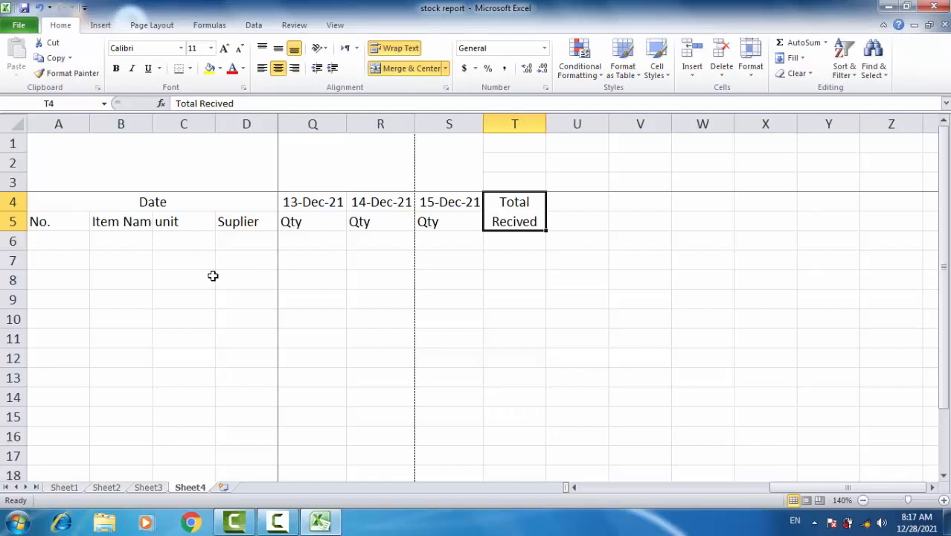
pyautogui.click(580, 341)
pyautogui.click(510, 210)
pyautogui.click(39, 7)
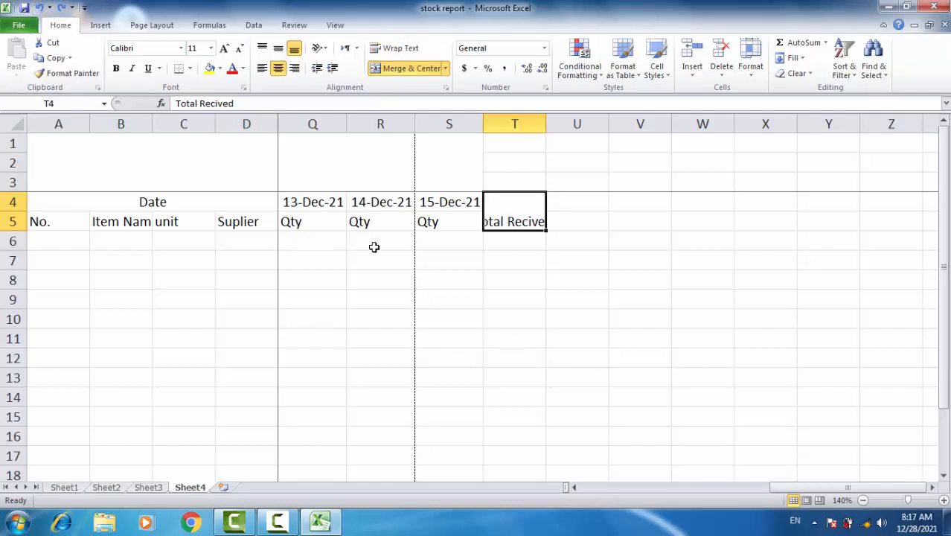
pyautogui.click(39, 8)
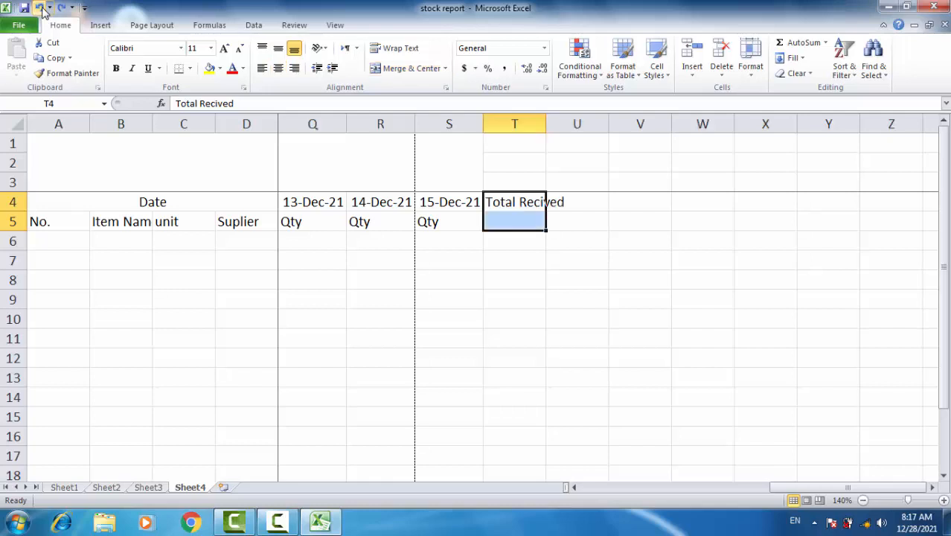
pyautogui.click(571, 337)
pyautogui.click(501, 218)
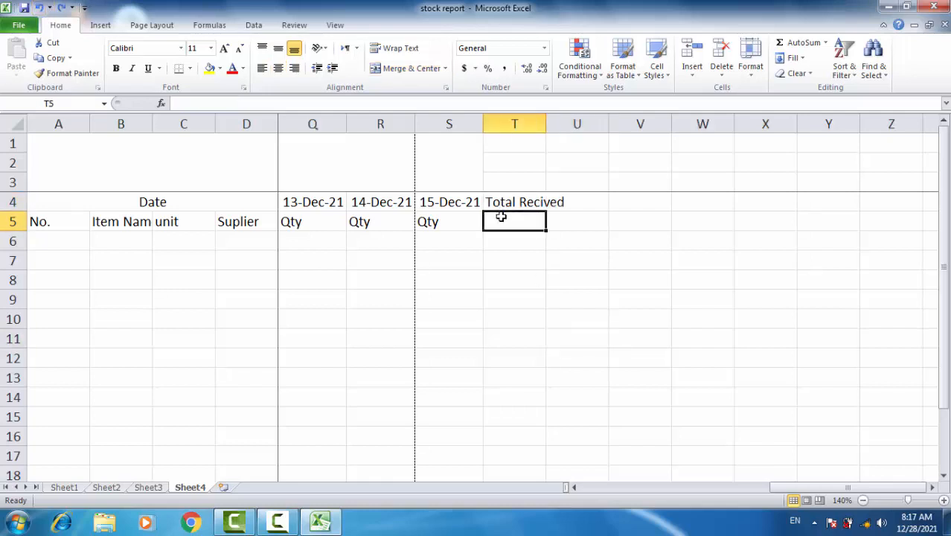
pyautogui.click(502, 204)
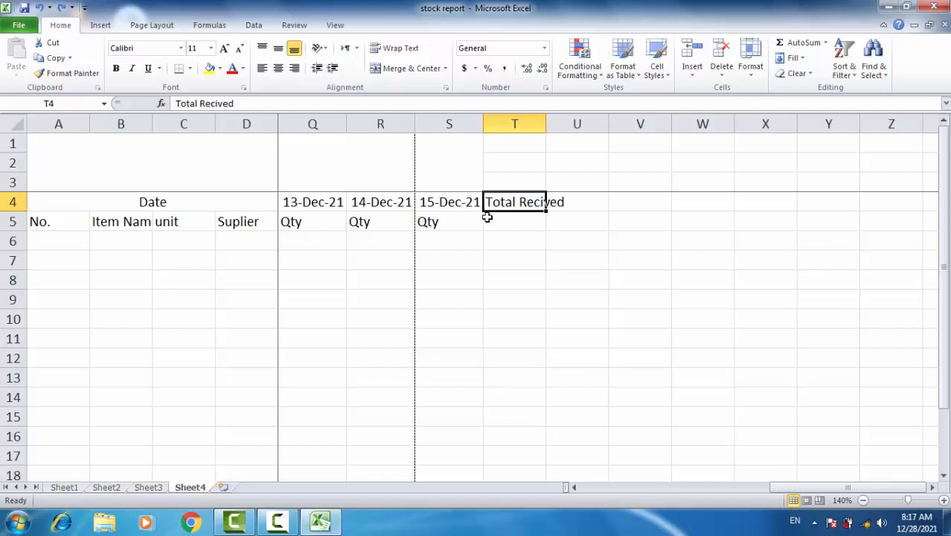
pyautogui.click(517, 257)
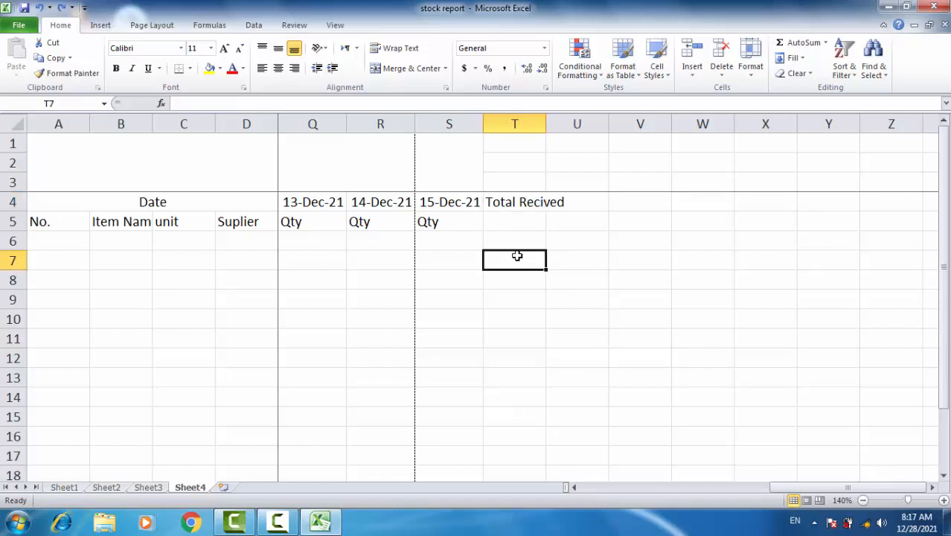
pyautogui.click(508, 208)
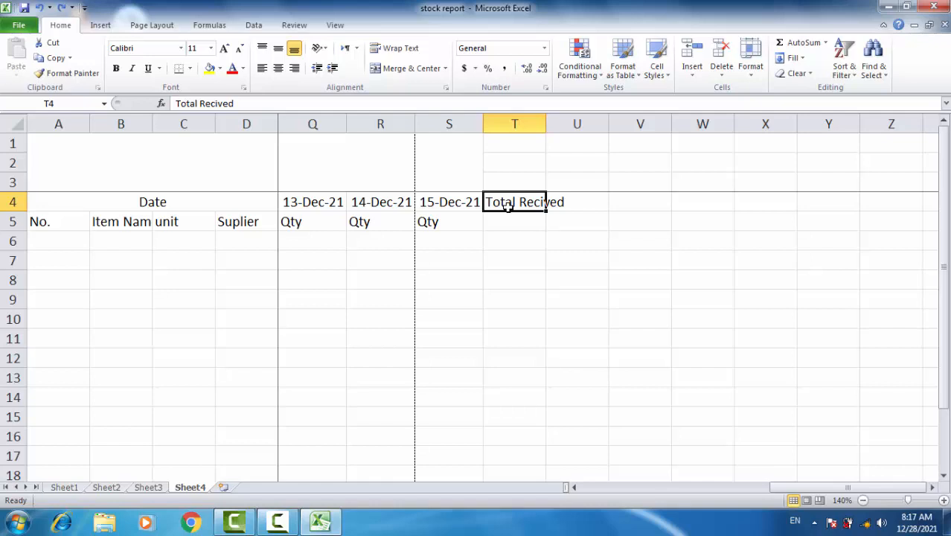
pyautogui.click(512, 236)
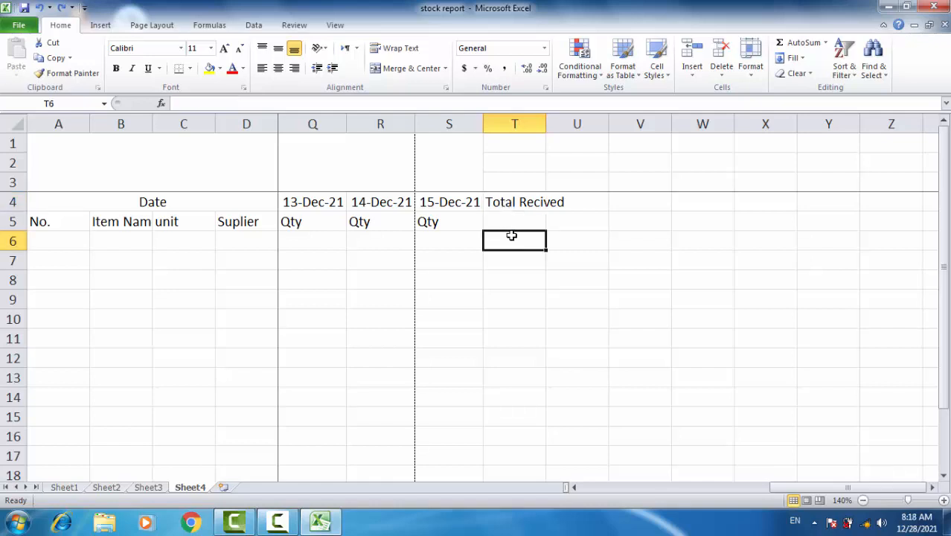
# Step: Merge and center cells T4:T5 again and wrap the "Total Recived" heading inside the merged cell
pyautogui.moveTo(509, 206); pyautogui.dragTo(512, 222)
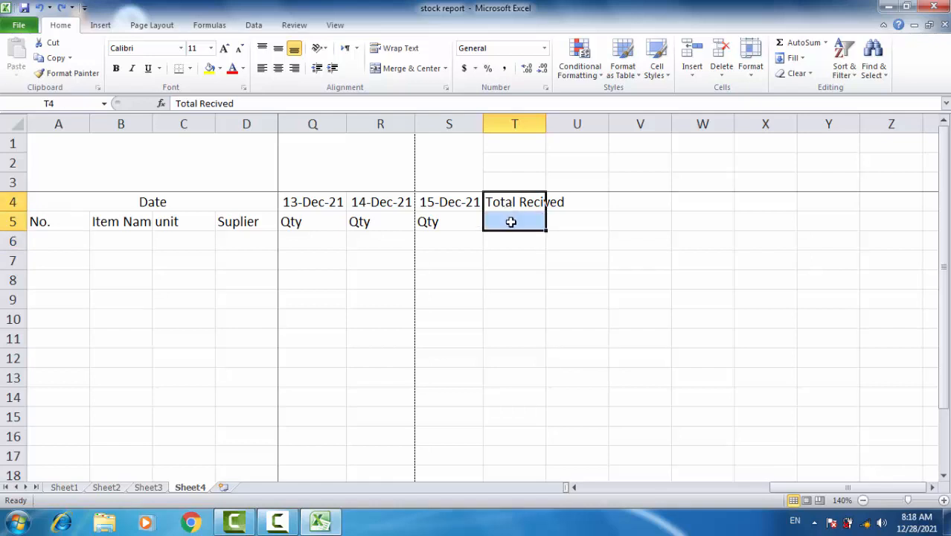
pyautogui.click(392, 69)
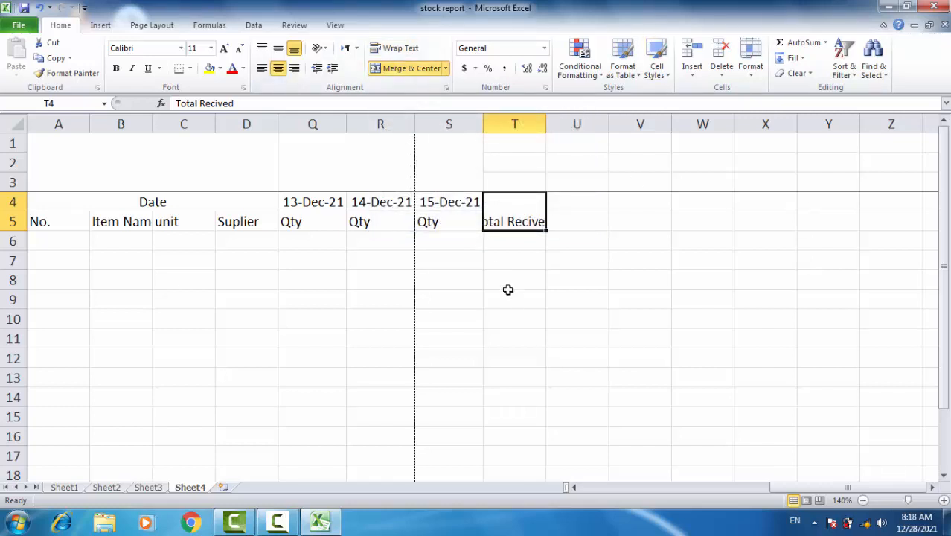
pyautogui.click(513, 292)
pyautogui.click(513, 223)
pyautogui.click(392, 55)
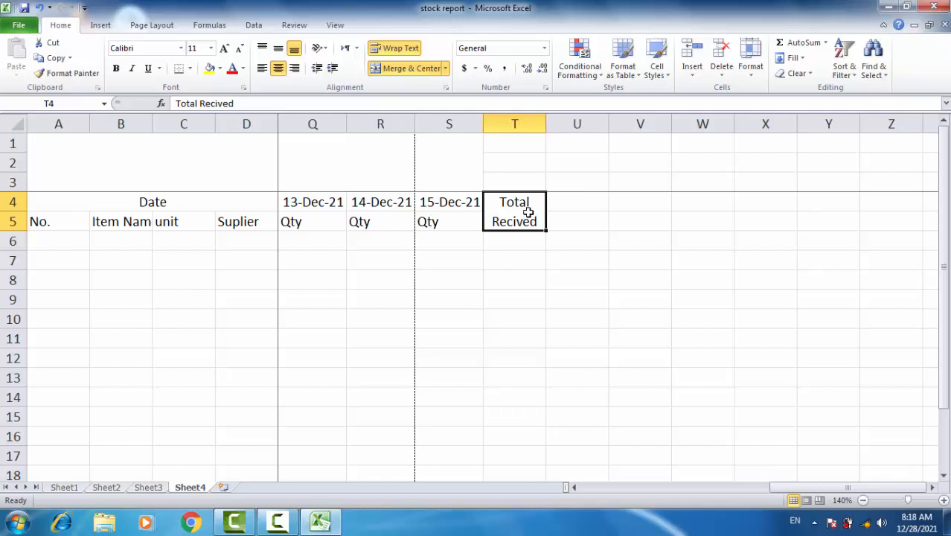
# Step: Extend the heading in merged cell T4 to read "Total Recived Qty"
pyautogui.doubleClick(528, 212)
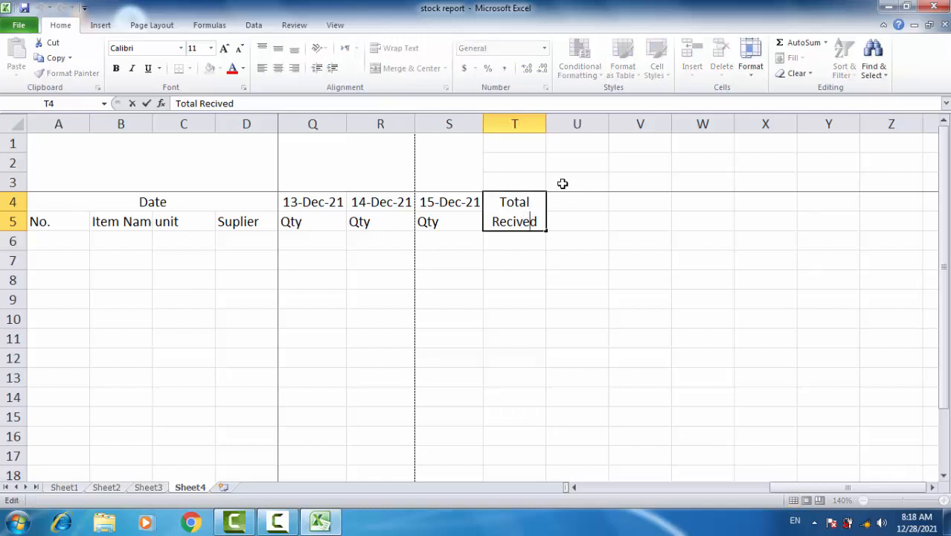
pyautogui.press('Right')
pyautogui.write('Q')
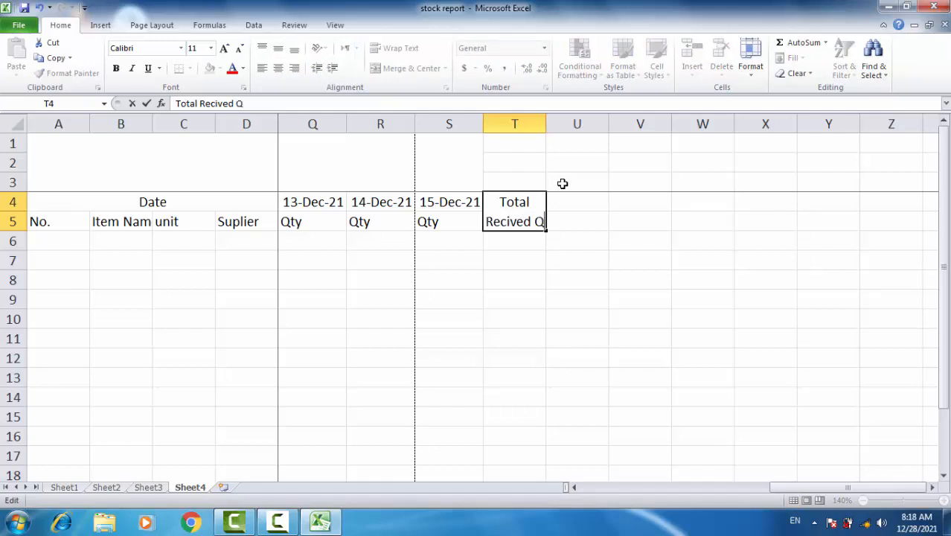
pyautogui.write('ty')
pyautogui.press('Tab')
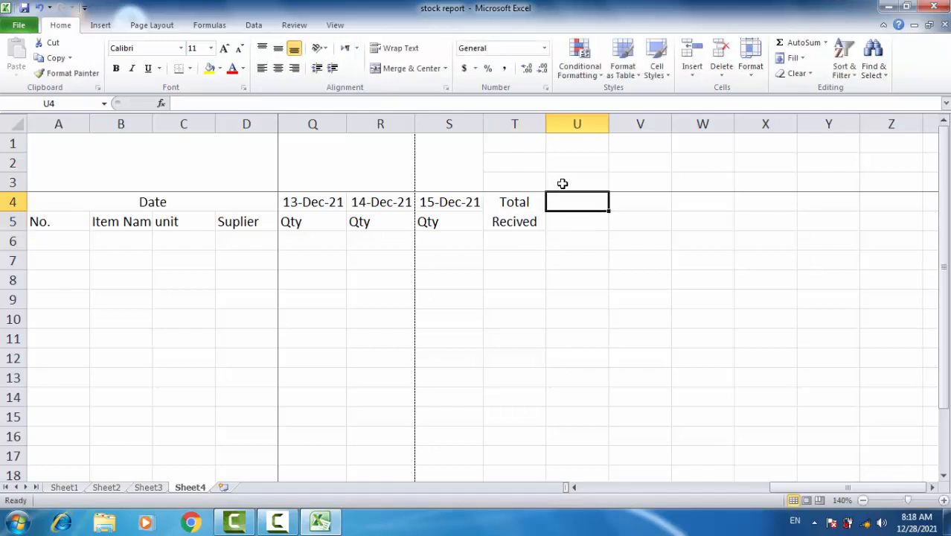
# Step: Autofit the width of column T to its "Total Recived Qty" heading
pyautogui.press('Down')
pyautogui.press('Up')
pyautogui.press('Left')
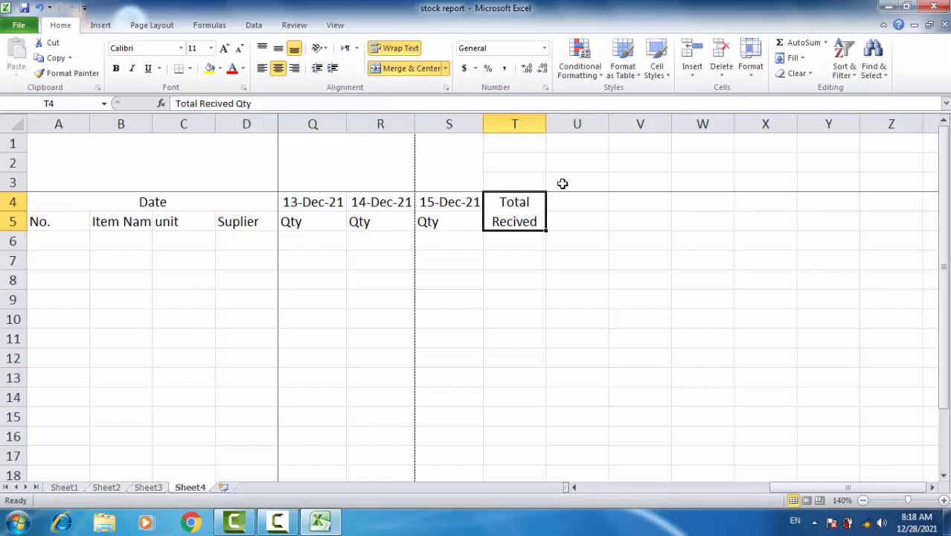
pyautogui.doubleClick(547, 122)
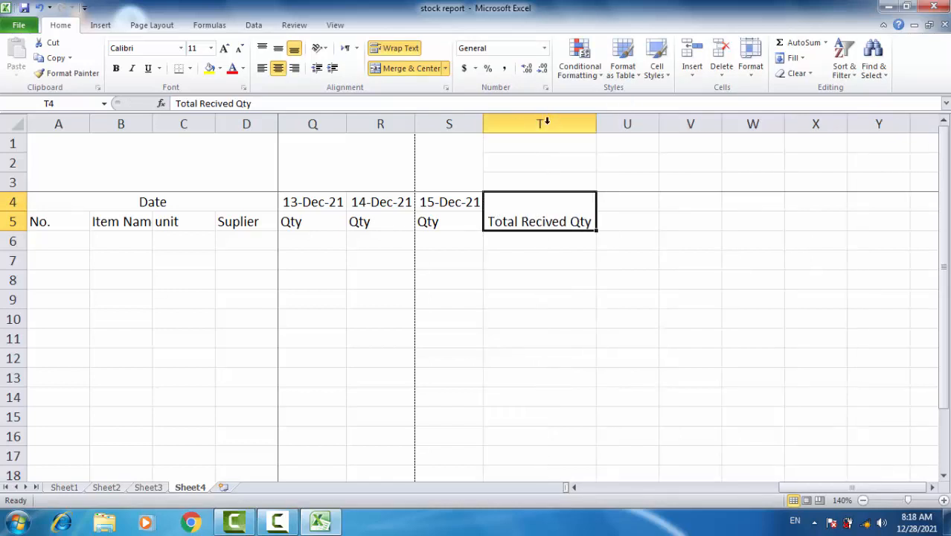
pyautogui.click(520, 240)
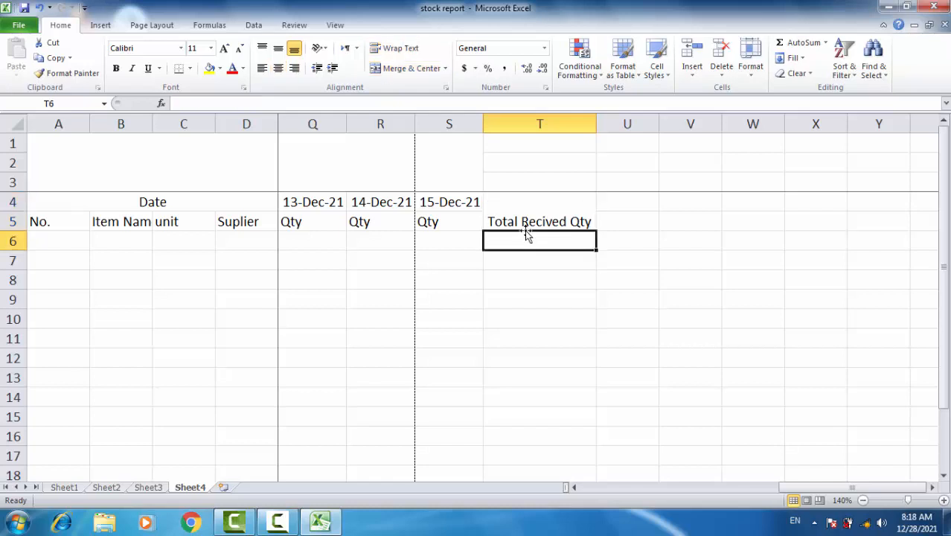
pyautogui.click(521, 207)
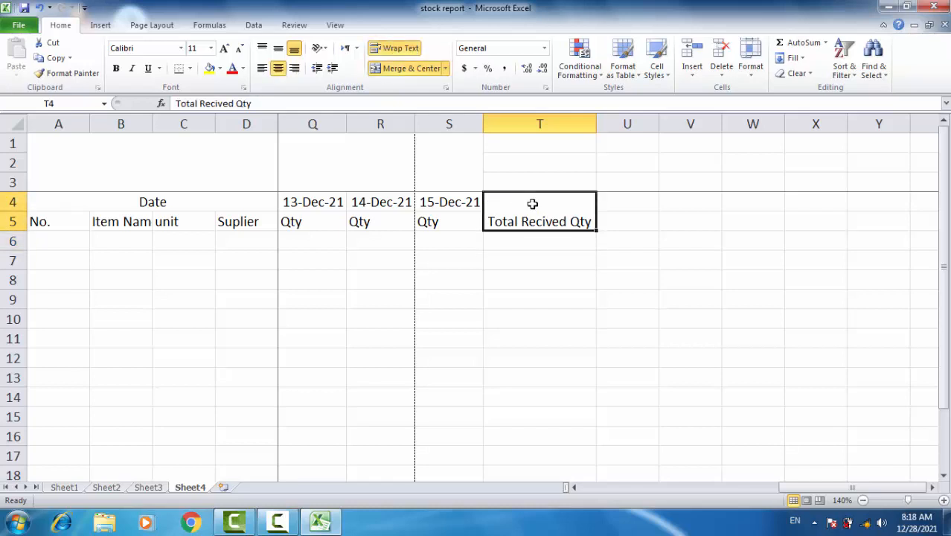
# Step: Merge and center cells U4:U5 beside the total heading and turn on text wrapping for the merged cell
pyautogui.click(628, 199)
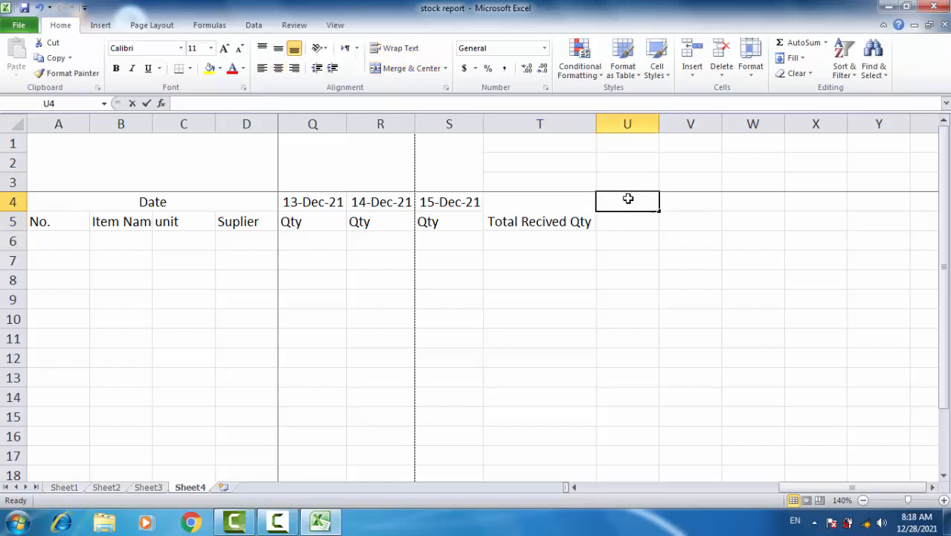
pyautogui.doubleClick(629, 198)
pyautogui.click(624, 229)
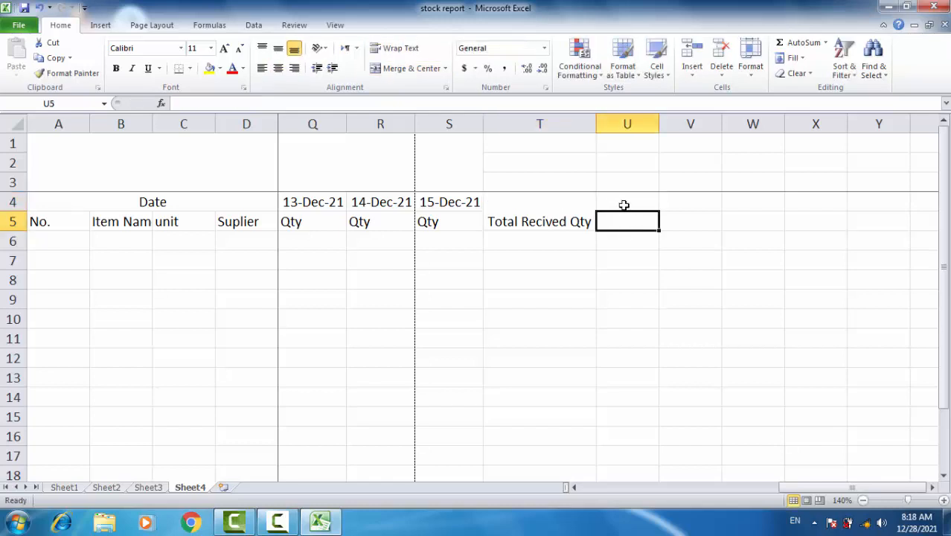
pyautogui.moveTo(624, 201); pyautogui.dragTo(625, 212)
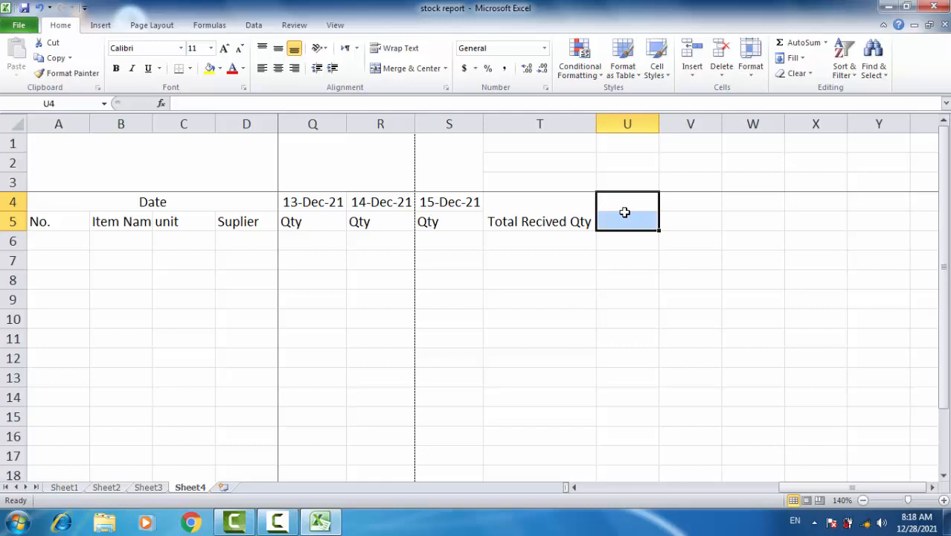
pyautogui.click(411, 68)
pyautogui.click(397, 50)
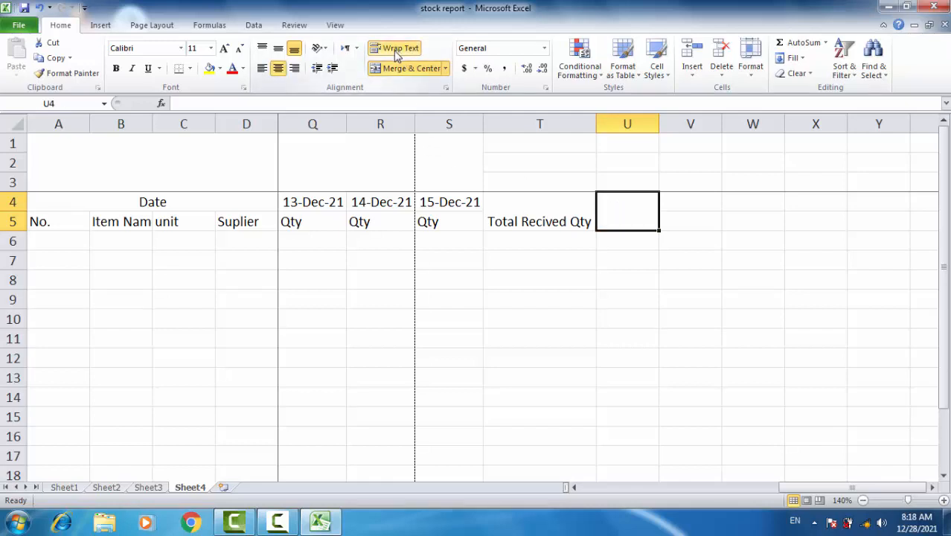
# Step: Enter the heading "Issue Qty" in merged cell U4
pyautogui.doubleClick(626, 209)
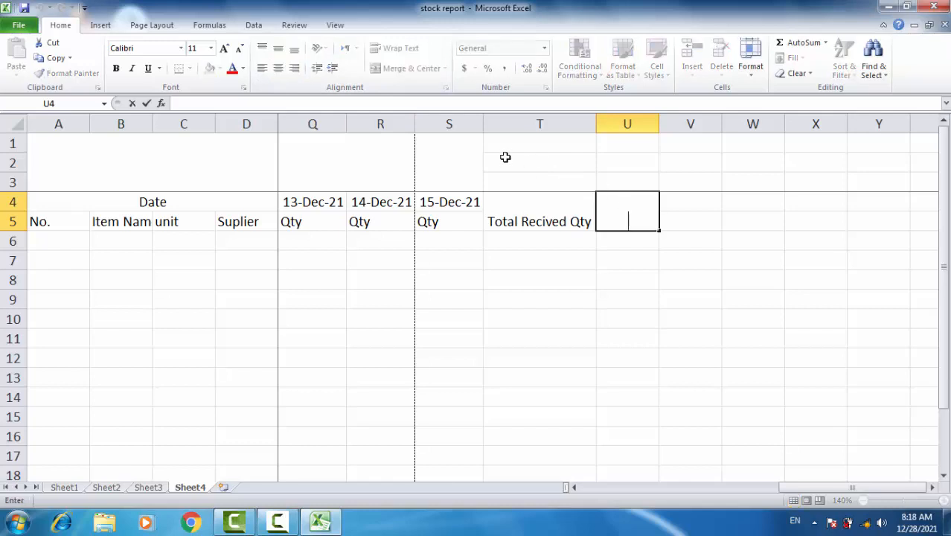
pyautogui.write('Issue')
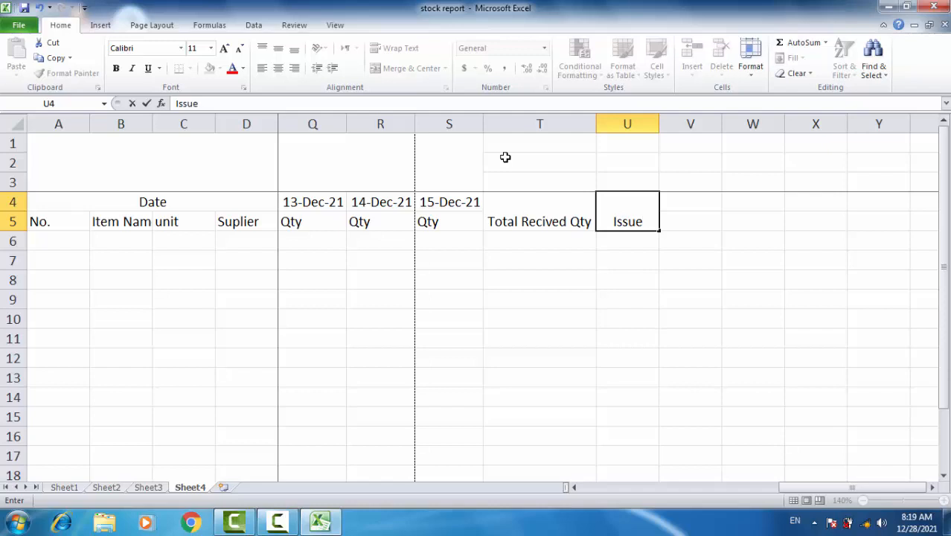
pyautogui.write(' Qty')
pyautogui.press('Tab')
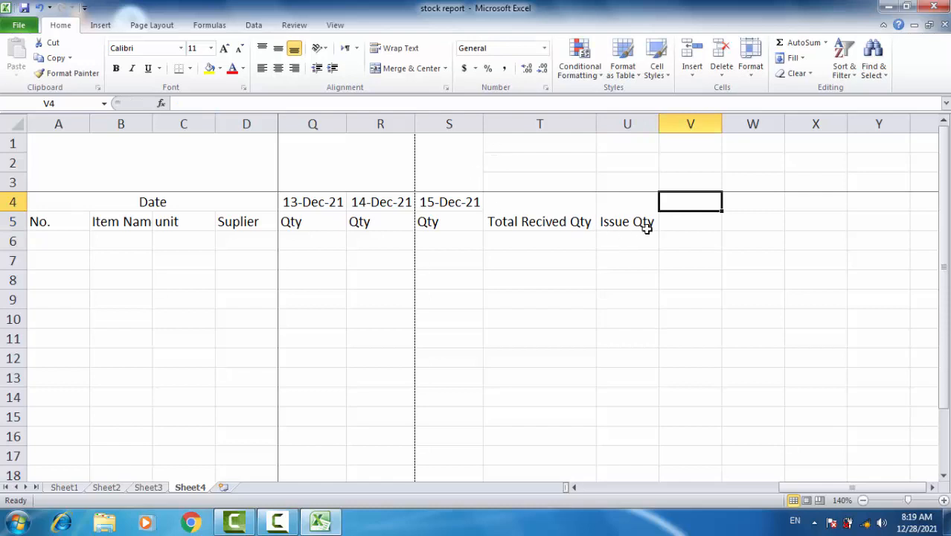
# Step: Merge and center cells V4:V5 next to the "Issue Qty" heading
pyautogui.click(673, 226)
pyautogui.click(675, 202)
pyautogui.moveTo(675, 206); pyautogui.dragTo(680, 219)
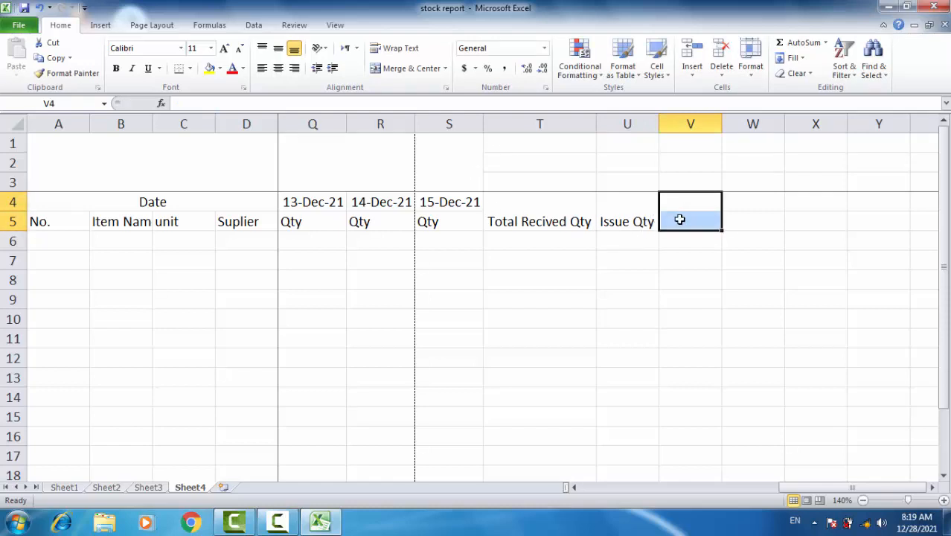
pyautogui.click(410, 68)
pyautogui.click(726, 299)
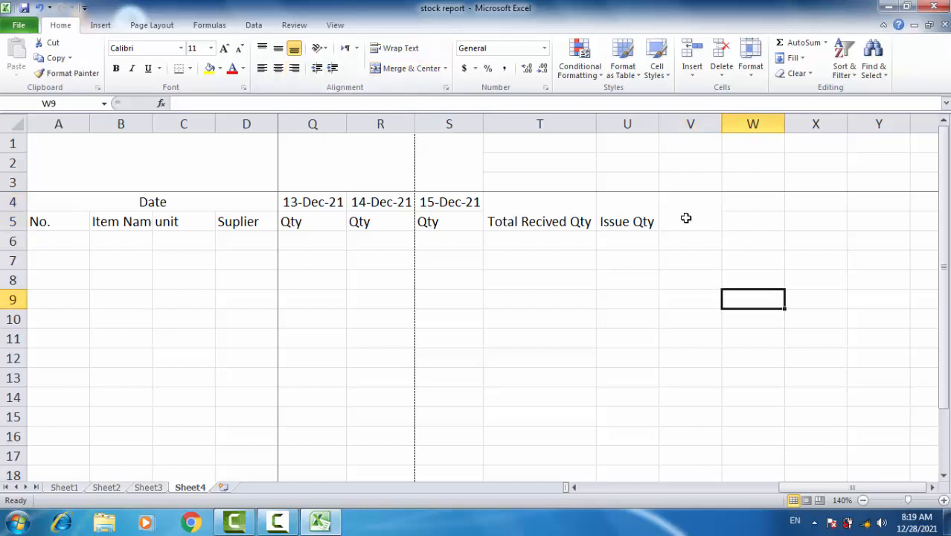
# Step: Enter the heading "Remaining Qty" in merged cell V4
pyautogui.doubleClick(681, 209)
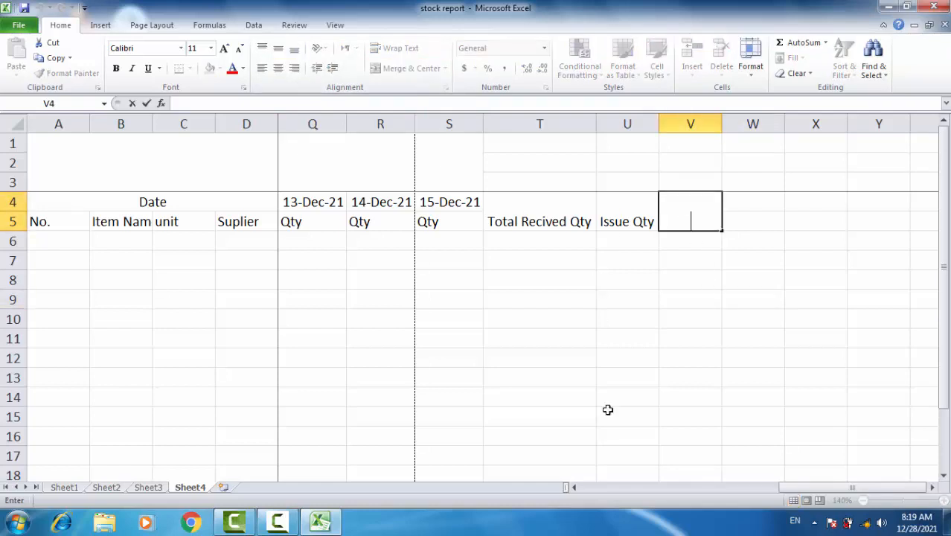
pyautogui.write('Remain')
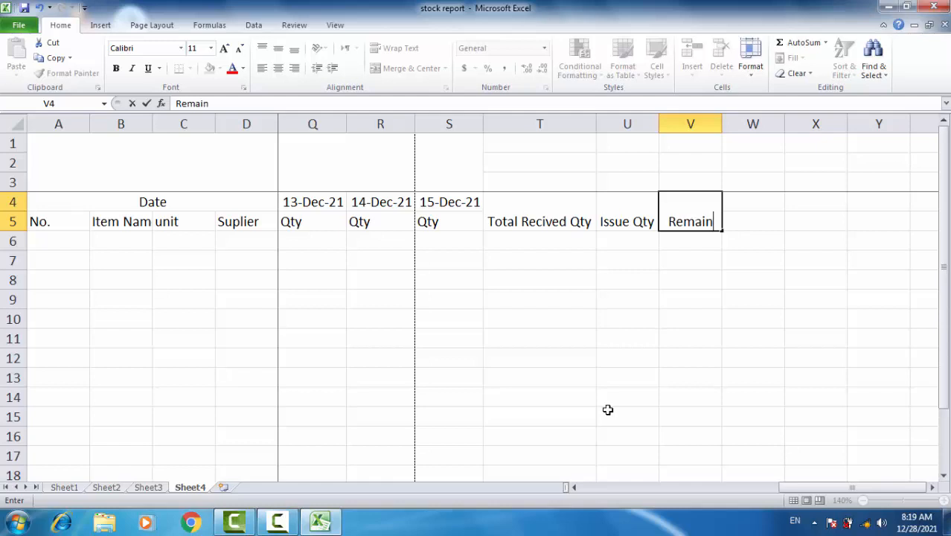
pyautogui.write('ing Q')
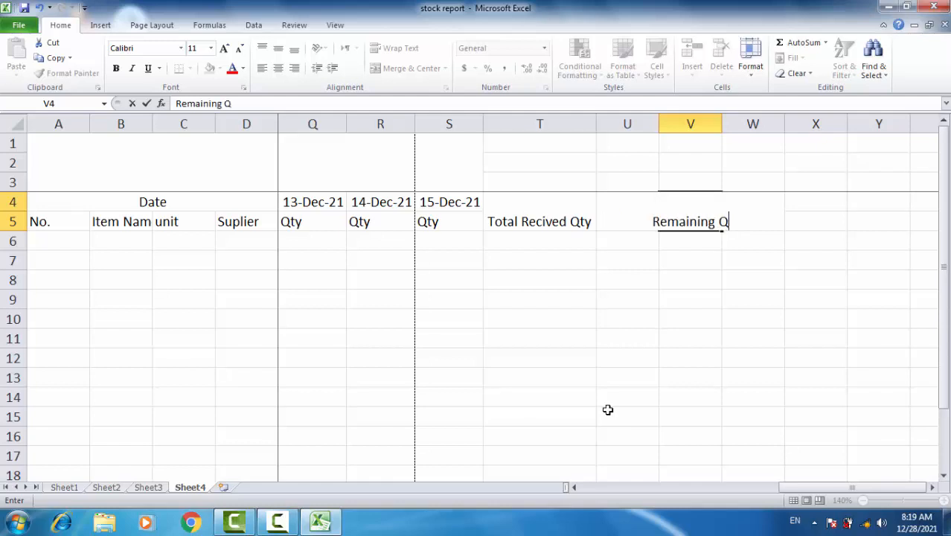
pyautogui.write('ty')
pyautogui.press('Tab')
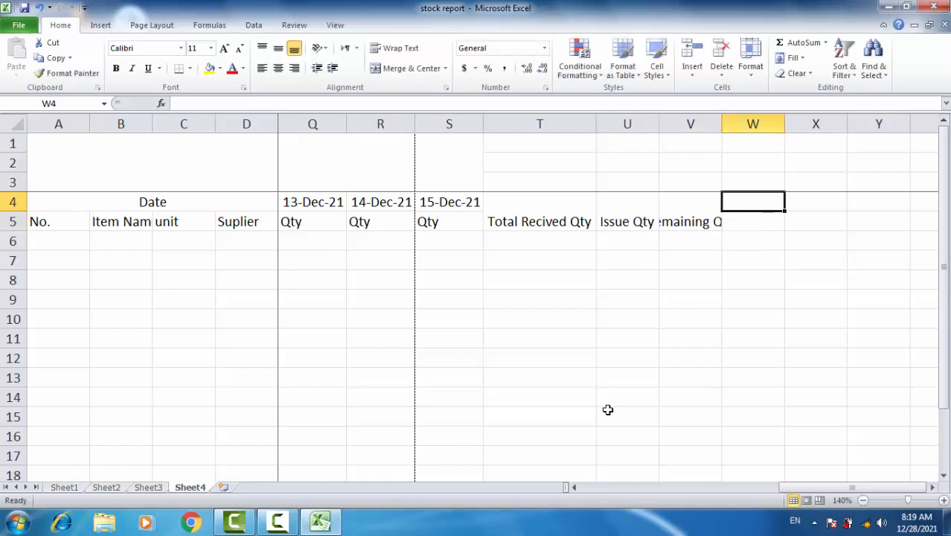
# Step: Middle-align the "Issue Qty" and "Total Recived Qty" headings vertically in their merged cells
pyautogui.click(647, 204)
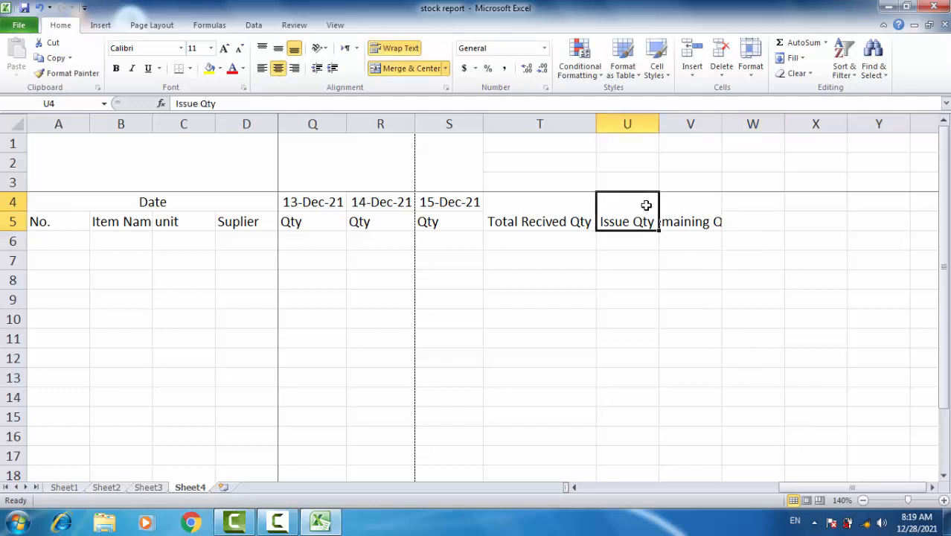
pyautogui.click(281, 49)
pyautogui.click(551, 202)
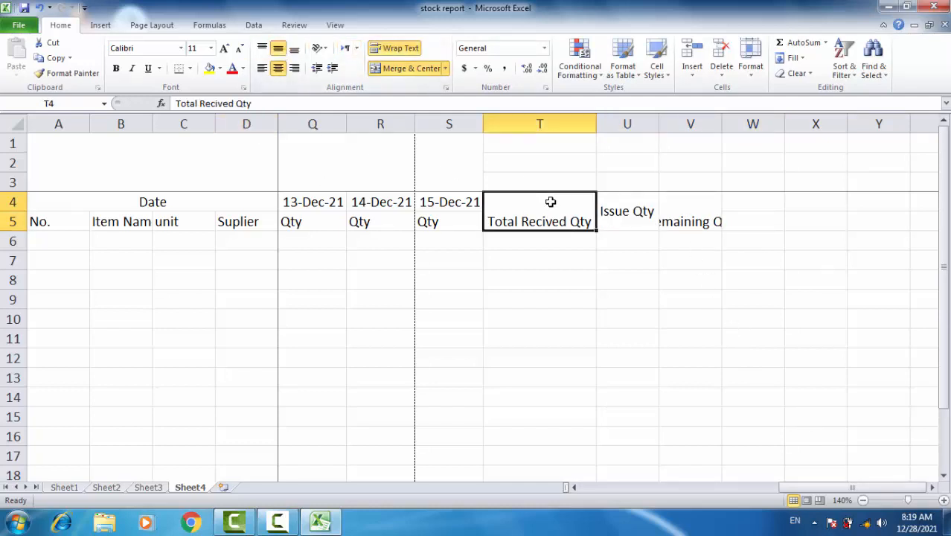
pyautogui.click(278, 49)
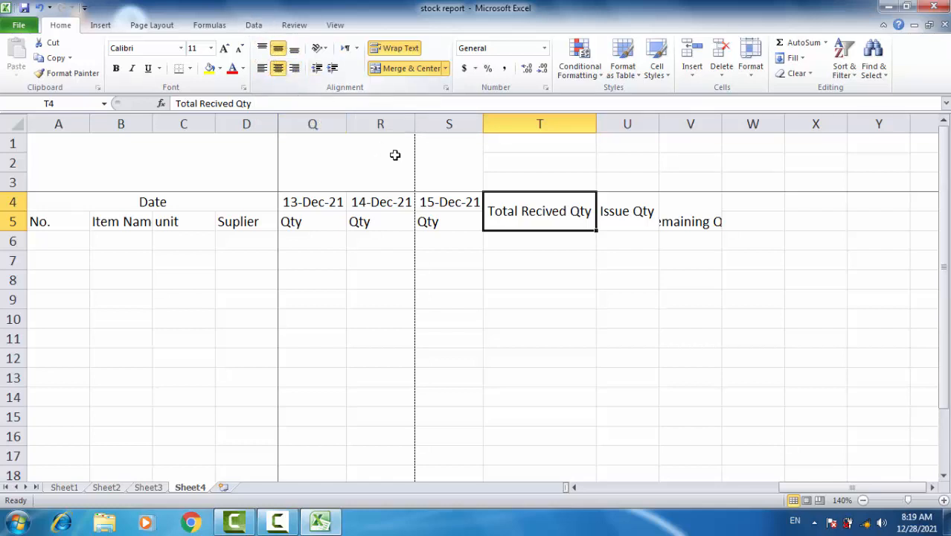
# Step: Wrap and middle-align the "Remaining Qty" heading in merged cell V4, and auto-fit the width of column V
pyautogui.click(691, 204)
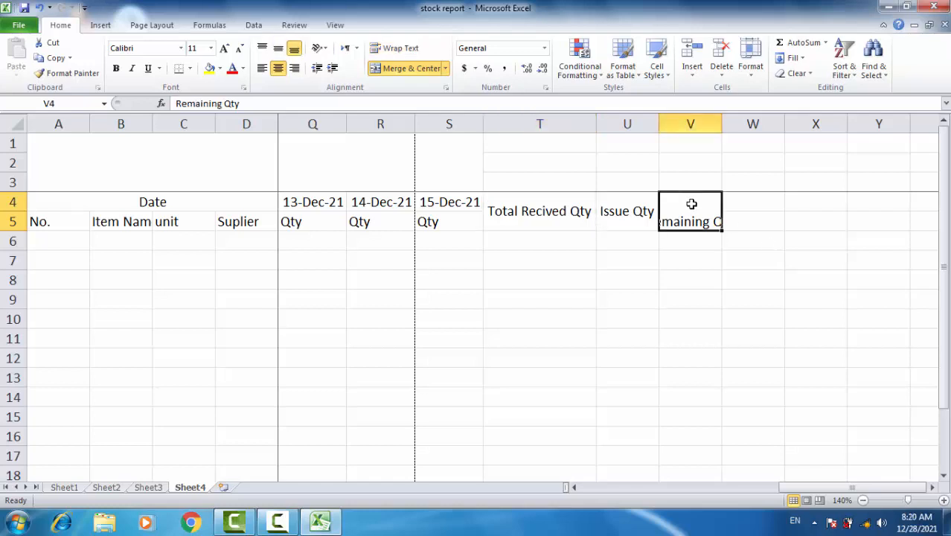
pyautogui.click(387, 48)
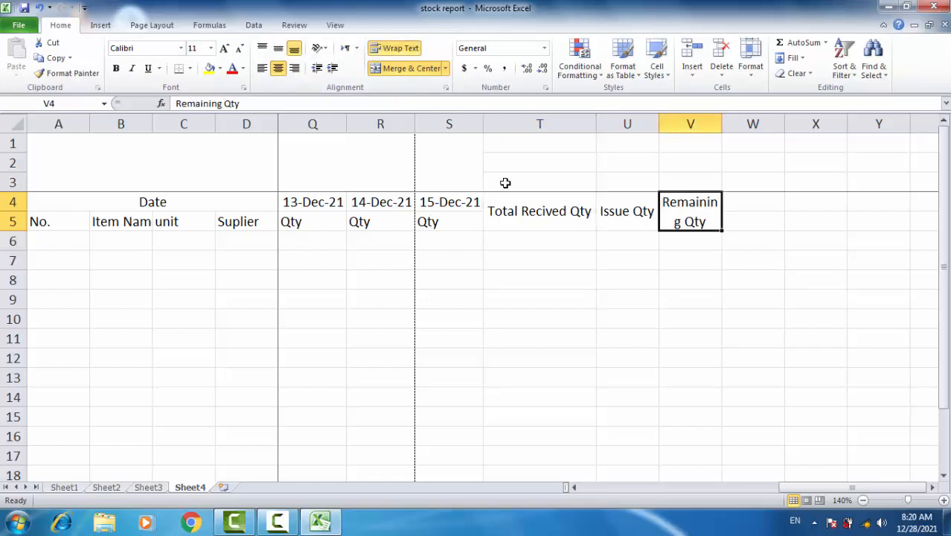
pyautogui.click(278, 49)
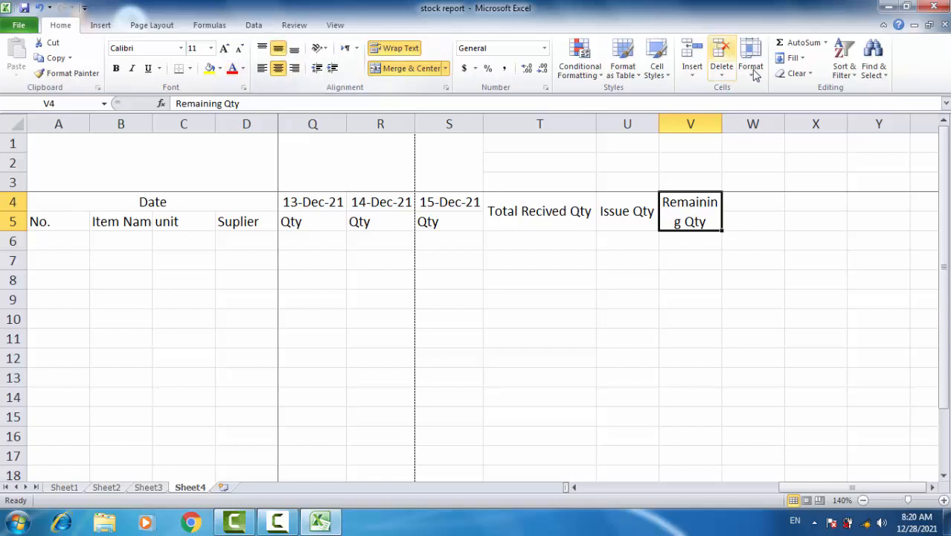
pyautogui.moveTo(723, 120); pyautogui.dragTo(724, 121)
pyautogui.doubleClick(724, 120)
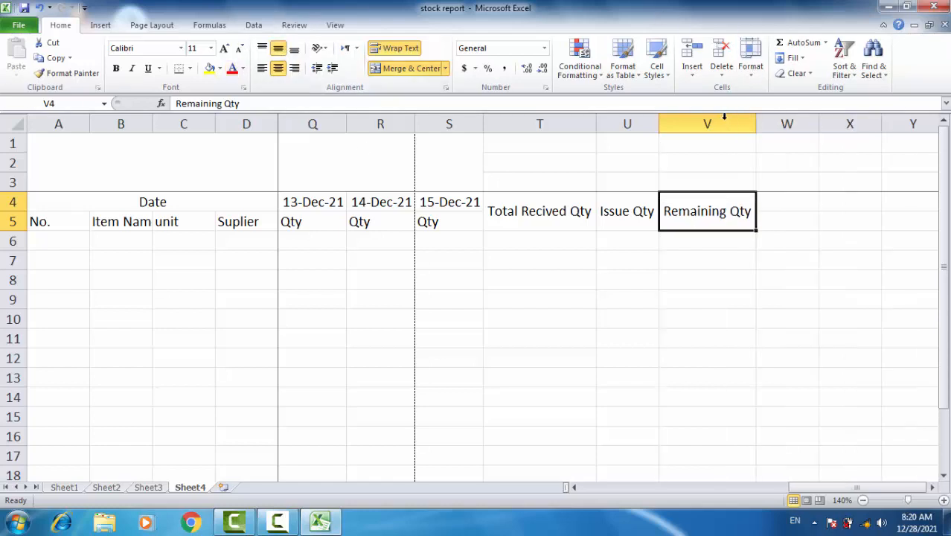
pyautogui.click(692, 262)
pyautogui.click(702, 214)
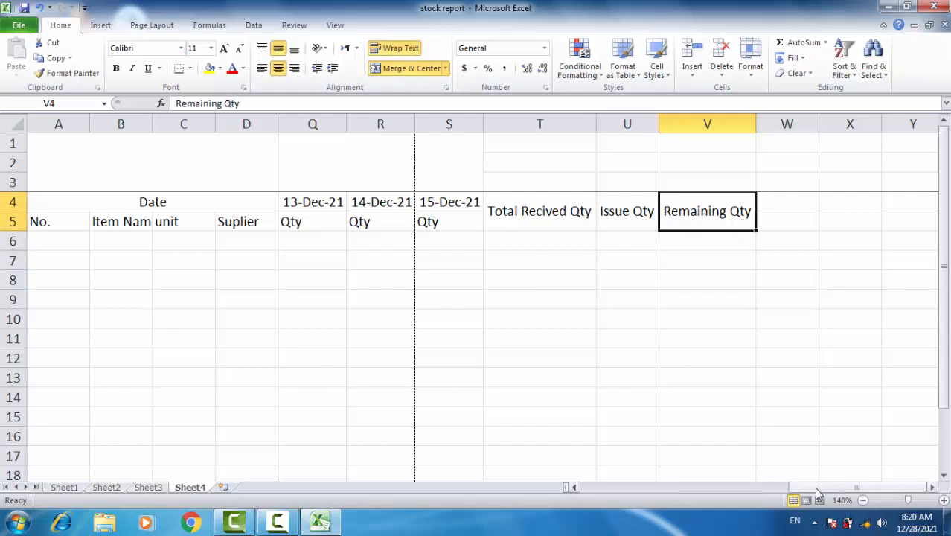
# Step: Enter 1 as the first item number in cell A6 under the "No." heading
pyautogui.moveTo(816, 493); pyautogui.dragTo(473, 442)
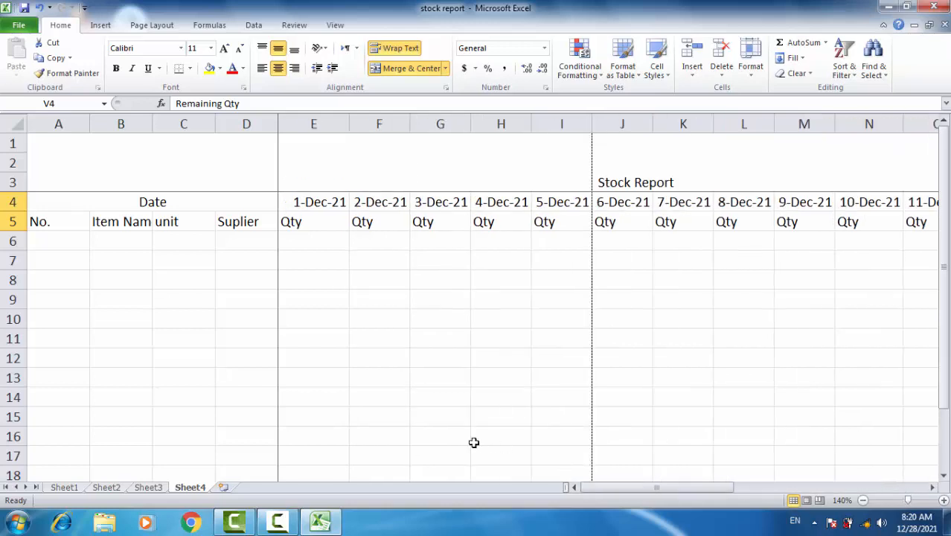
pyautogui.click(37, 239)
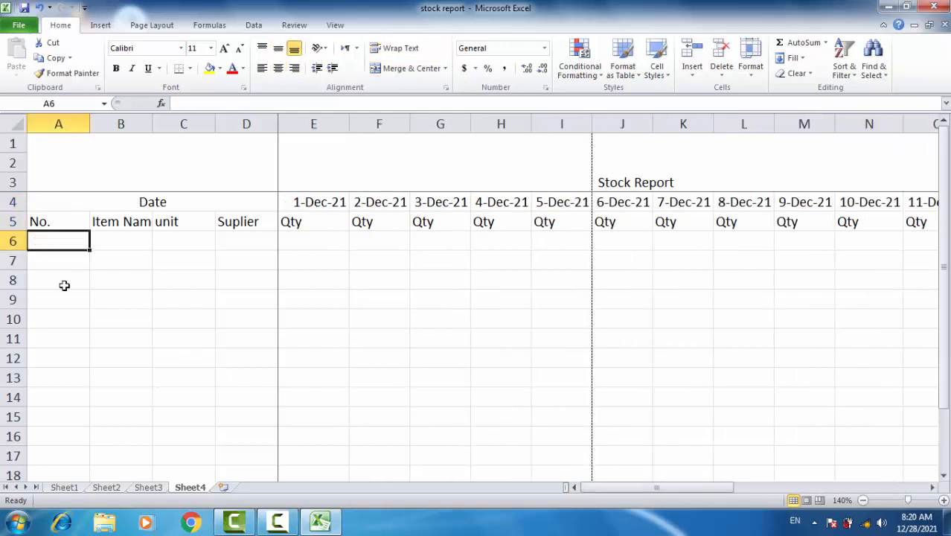
pyautogui.click(84, 301)
pyautogui.click(39, 235)
pyautogui.write('1')
pyautogui.press('Return')
pyautogui.press('Up')
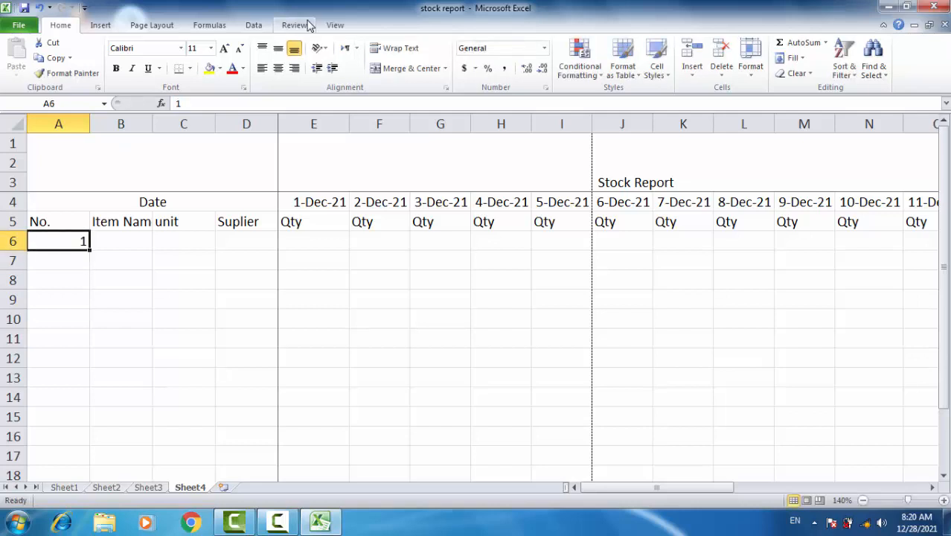
pyautogui.press('Return')
pyautogui.press('Up')
pyautogui.press('Down')
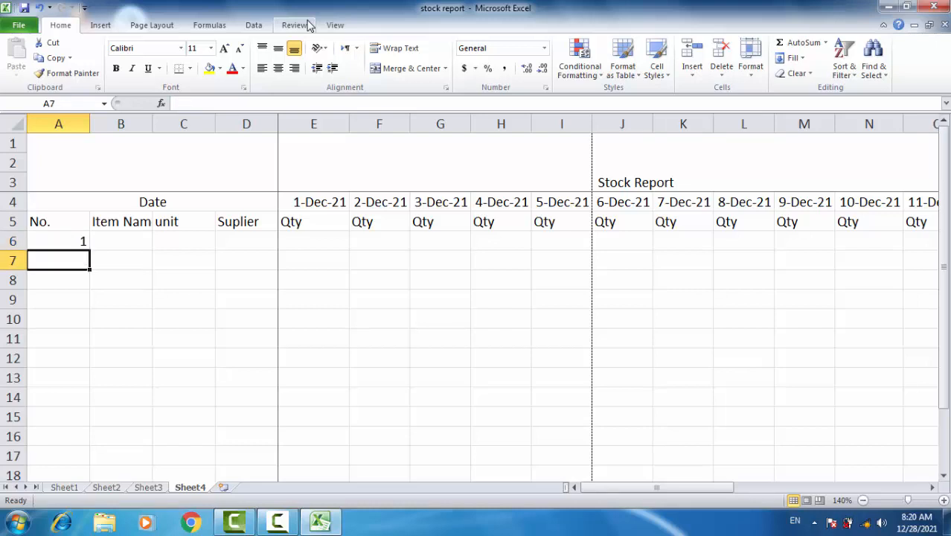
pyautogui.press('Down')
pyautogui.press('Down')
pyautogui.press('Down')
pyautogui.press('Down')
pyautogui.press('Up')
pyautogui.press('Up')
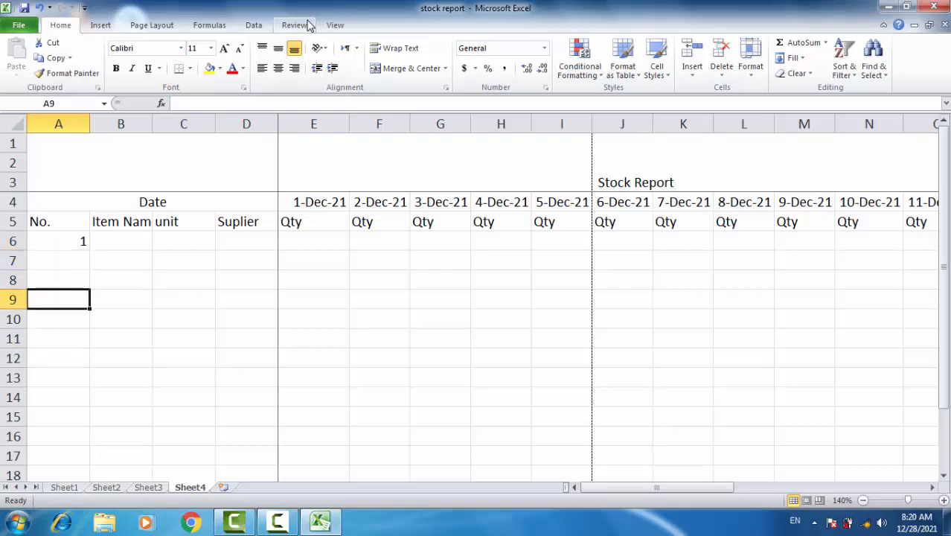
pyautogui.press('Up')
pyautogui.press('Up')
pyautogui.press('Right')
pyautogui.press('Right')
pyautogui.press('Right')
pyautogui.press('Right')
pyautogui.press('Right')
pyautogui.press('Right')
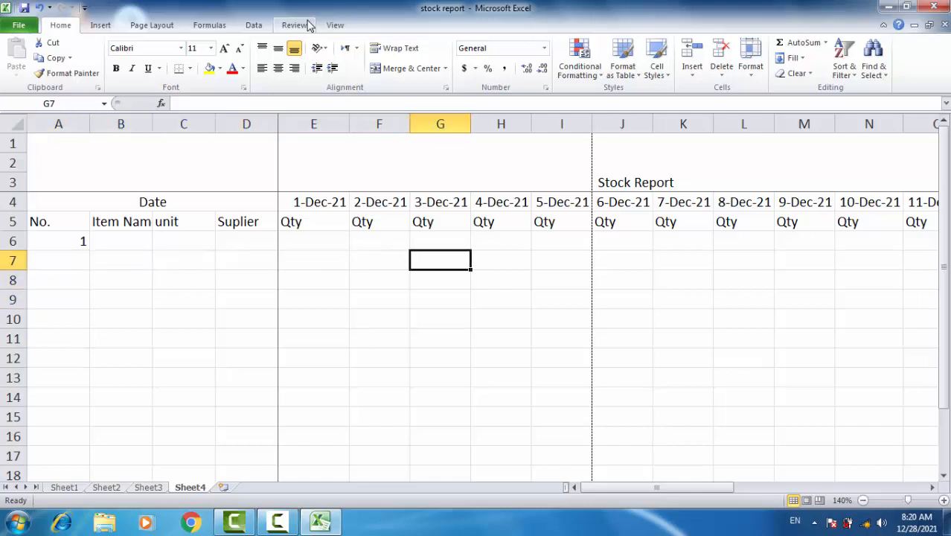
pyautogui.press('Down')
pyautogui.press('Down')
pyautogui.press('Left')
pyautogui.press('Left')
pyautogui.press('Left')
pyautogui.press('Left')
pyautogui.press('Left')
pyautogui.press('Left')
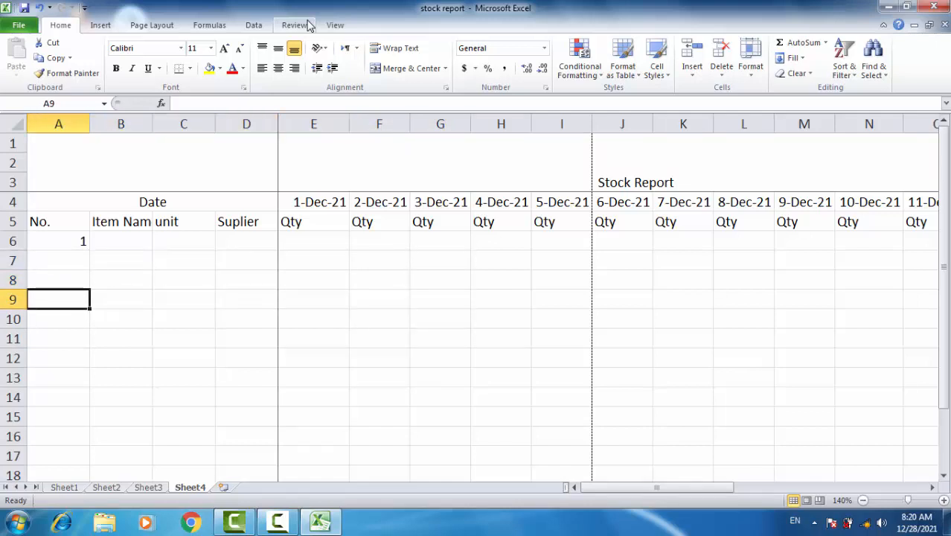
pyautogui.press('Up')
pyautogui.press('Up')
pyautogui.press('Up')
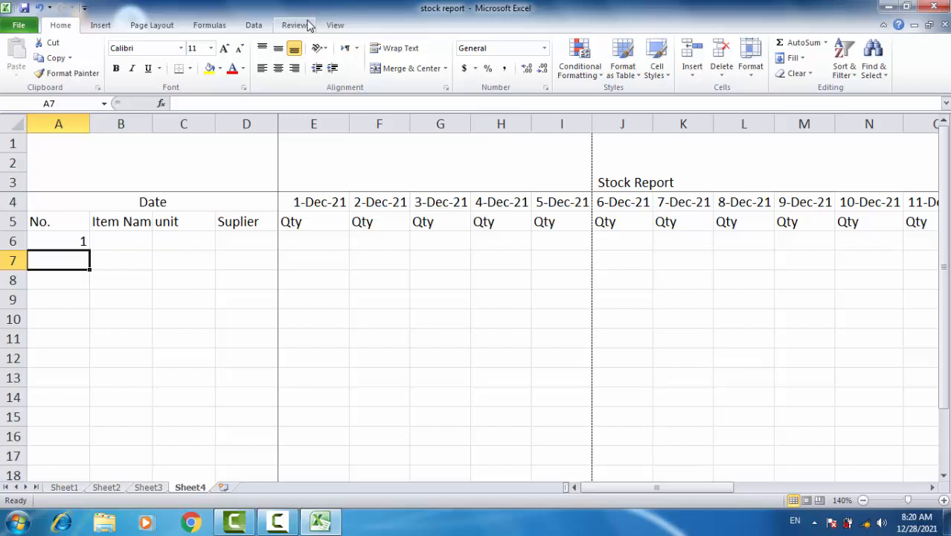
# Step: Enter the formula =A6+1 in cell A7 to number the next item
pyautogui.write('=')
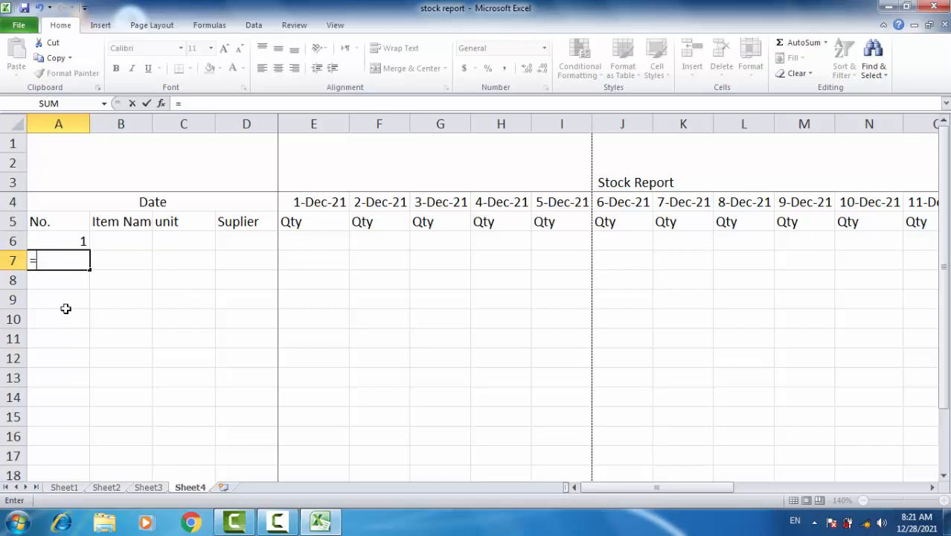
pyautogui.write('a')
pyautogui.press('BackSpace')
pyautogui.write('A')
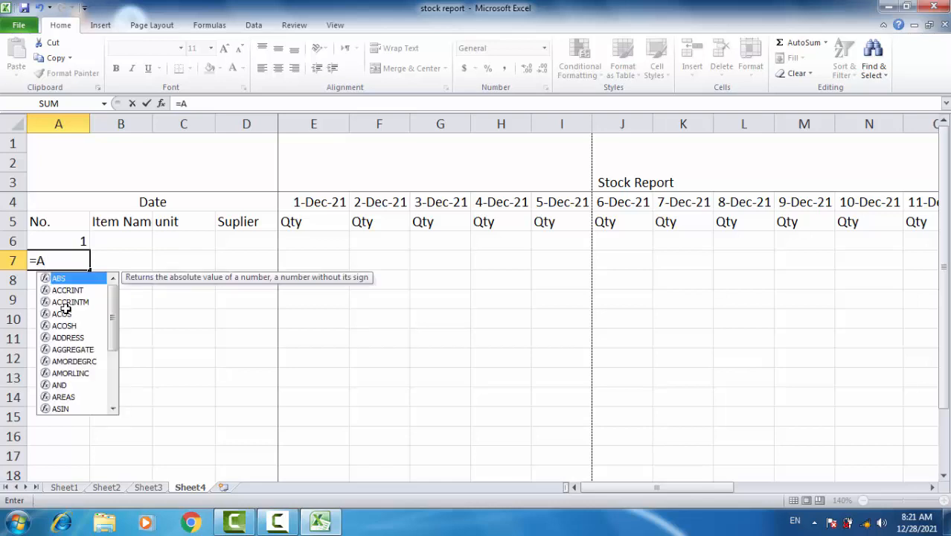
pyautogui.write('7')
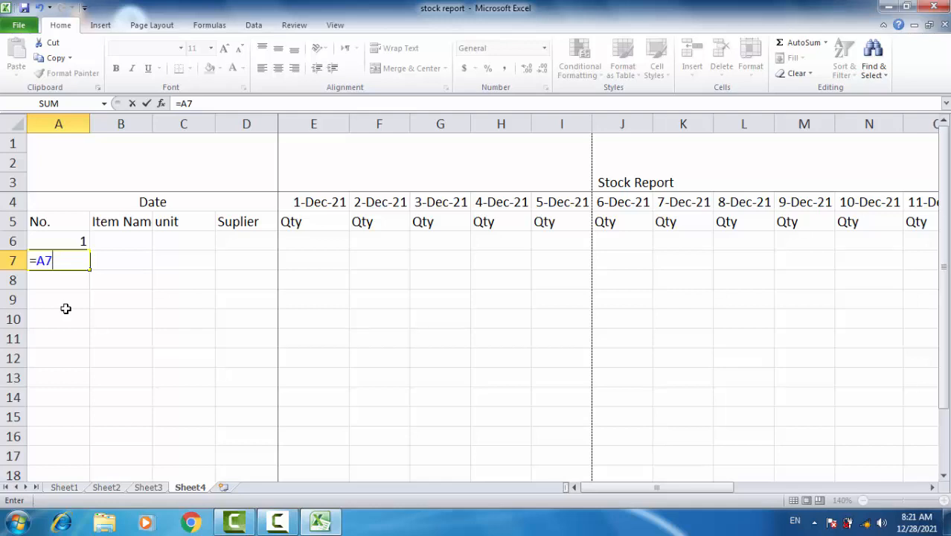
pyautogui.press('BackSpace')
pyautogui.press('BackSpace')
pyautogui.click(65, 240)
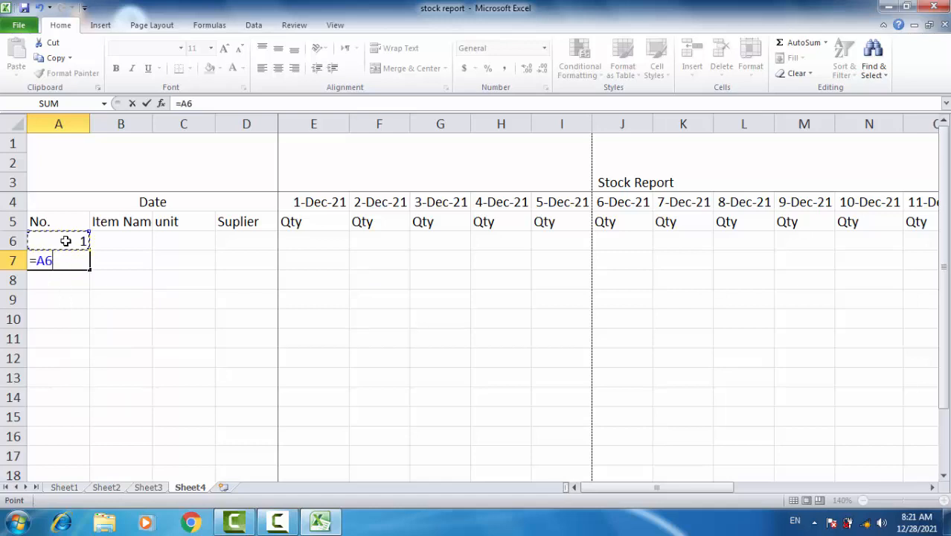
pyautogui.write('+')
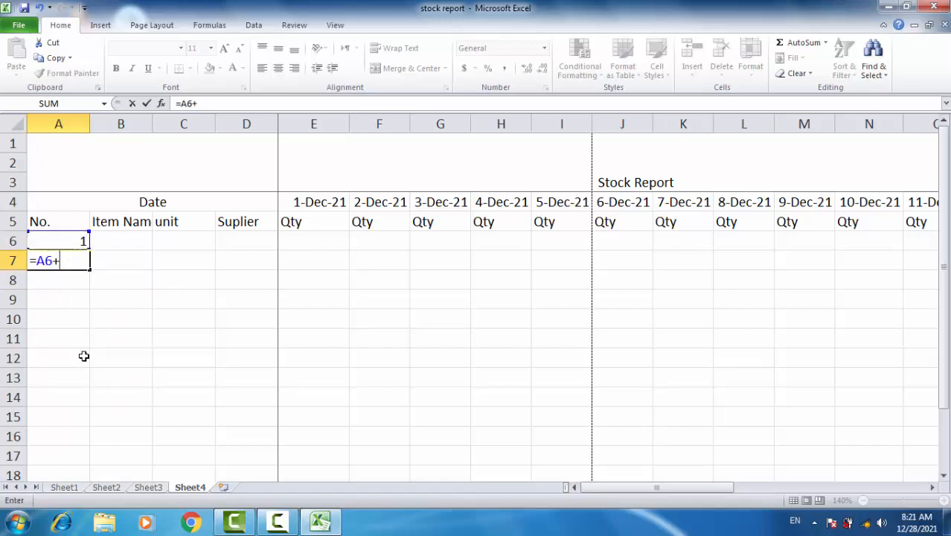
pyautogui.write('1')
pyautogui.press('Return')
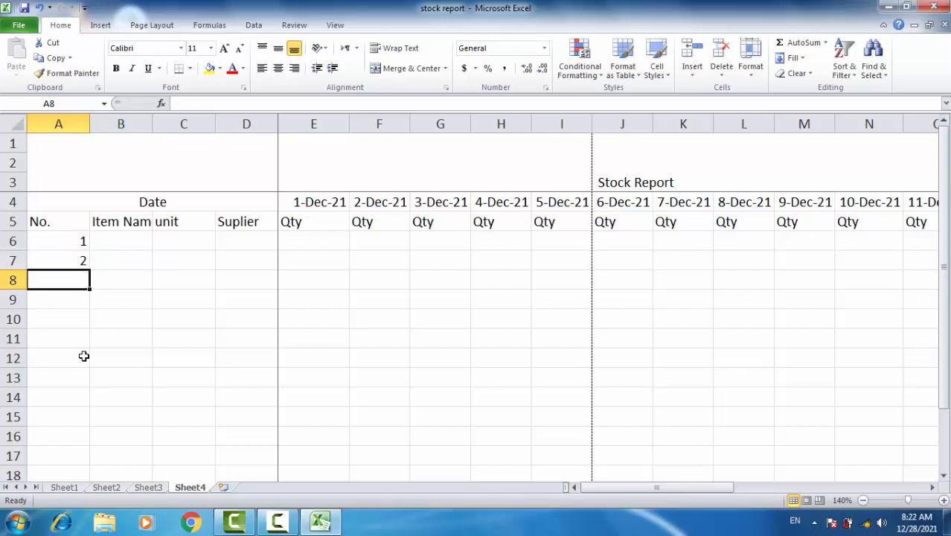
# Step: Fill the numbering formula from cell A7 down column A through row 47
pyautogui.press('Up')
pyautogui.press('Menu')
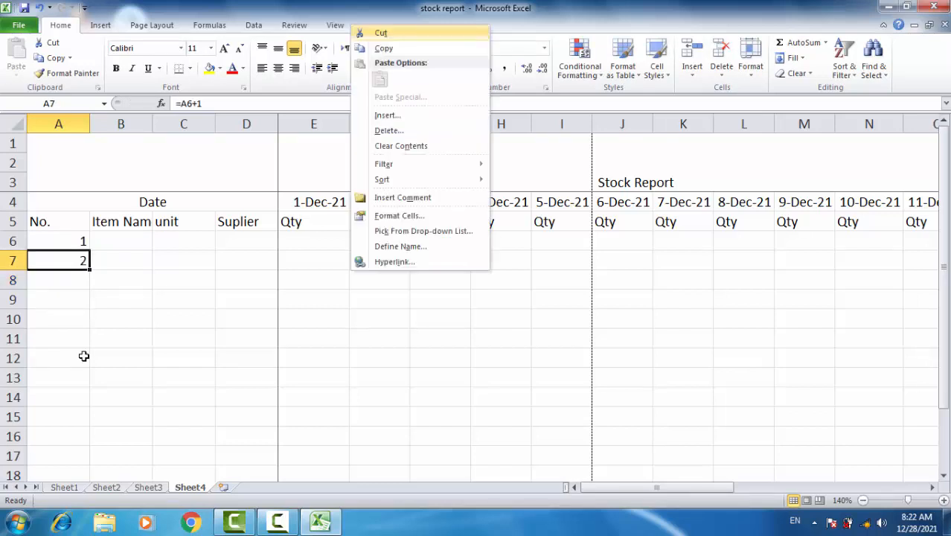
pyautogui.click(87, 313)
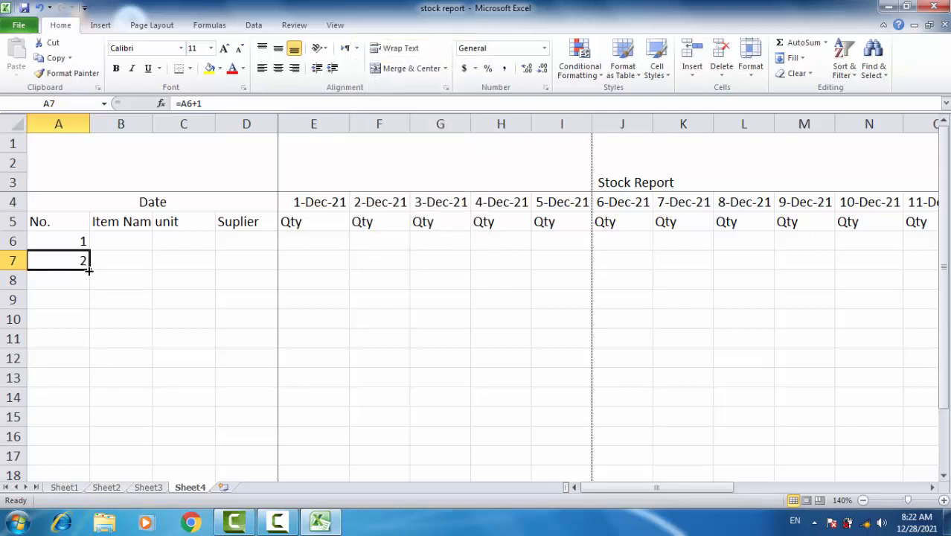
pyautogui.moveTo(89, 270); pyautogui.dragTo(61, 430)
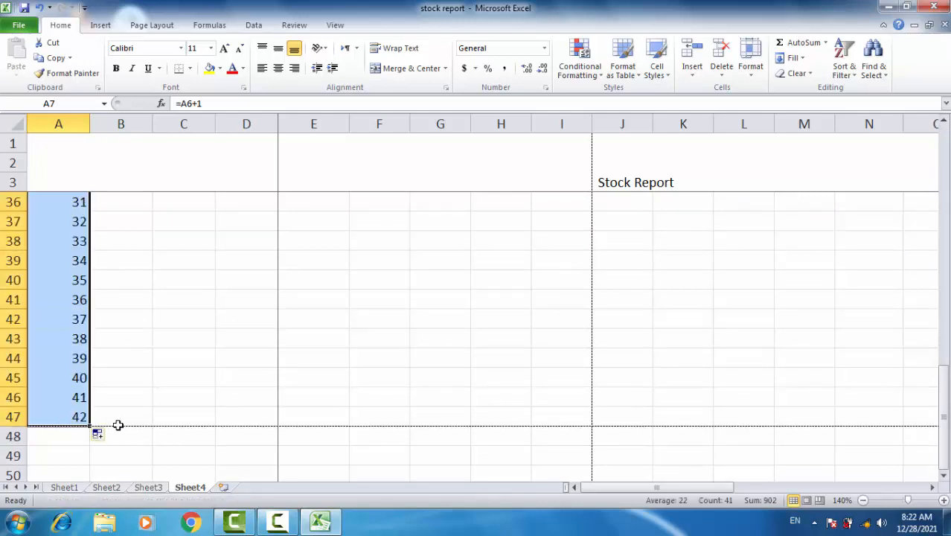
# Step: Clear the surplus numbers 41 and 42 from cells A46:A47
pyautogui.click(70, 398)
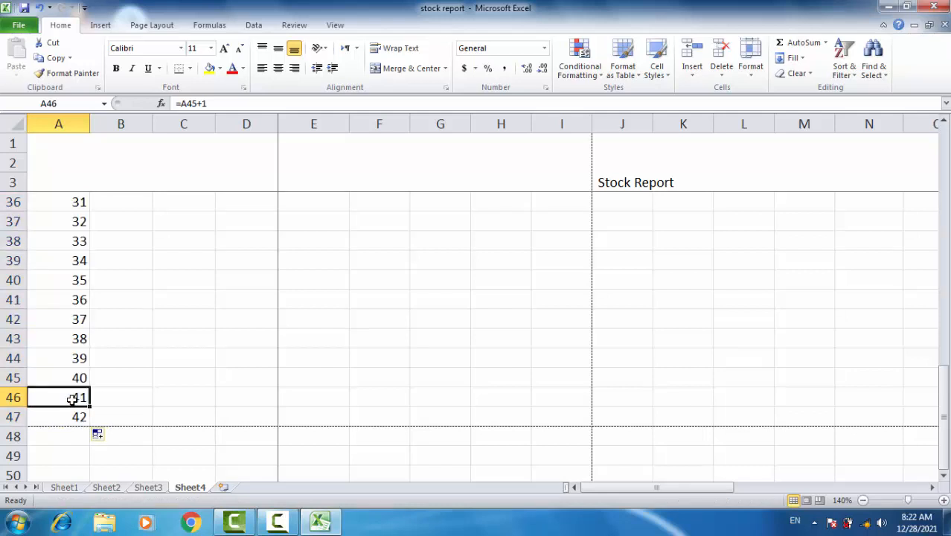
pyautogui.moveTo(71, 398); pyautogui.dragTo(75, 415)
pyautogui.press('Delete')
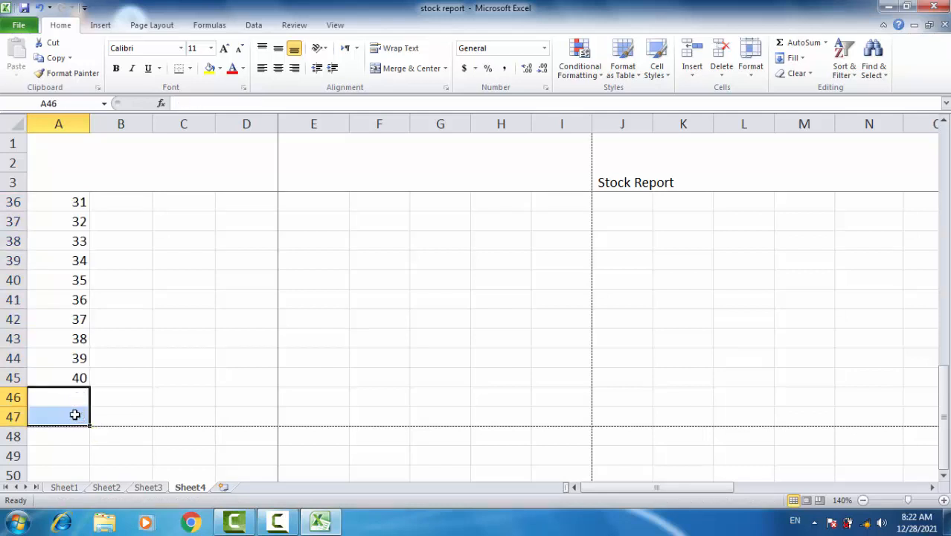
pyautogui.click(74, 415)
pyautogui.click(149, 362)
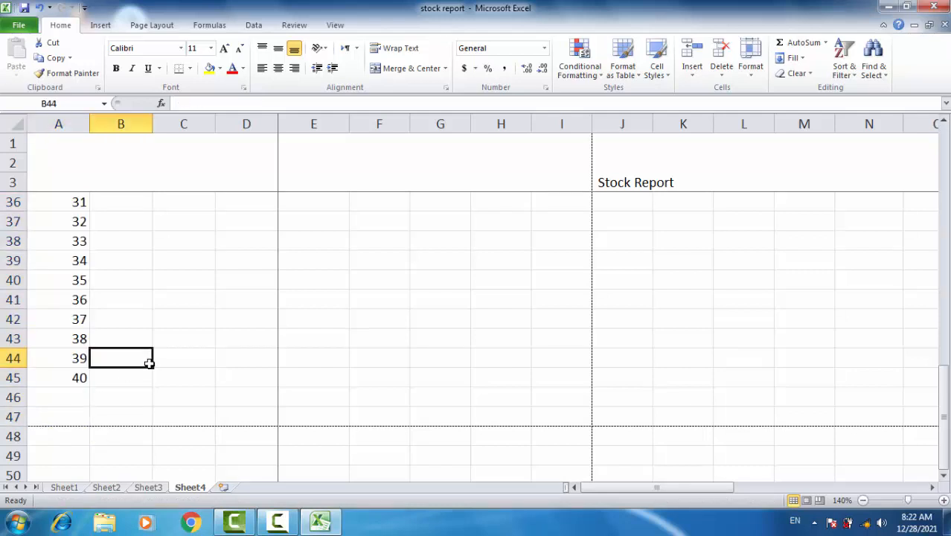
# Step: Apply All Borders to the whole report range, from the title in A1 through cell V45
pyautogui.press('Up')
pyautogui.press('Up')
pyautogui.press('Up')
pyautogui.press('Up')
pyautogui.press('Up')
pyautogui.press('Up')
pyautogui.press('Up')
pyautogui.press('Up')
pyautogui.press('Up')
pyautogui.press('Up')
pyautogui.press('Up')
pyautogui.press('Up')
pyautogui.press('Up')
pyautogui.press('Up')
pyautogui.press('Up')
pyautogui.press('Up')
pyautogui.press('Up')
pyautogui.press('Up')
pyautogui.press('Up')
pyautogui.press('Up')
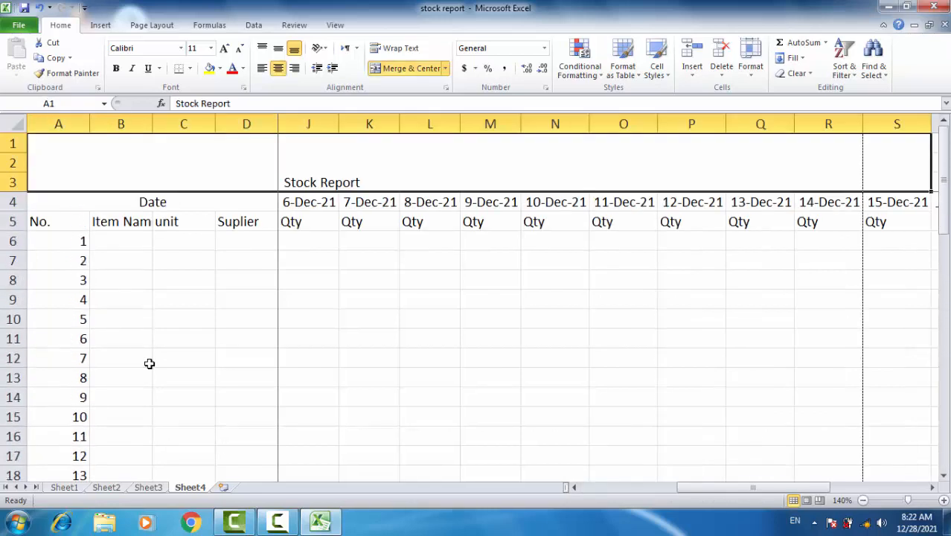
pyautogui.click(136, 319)
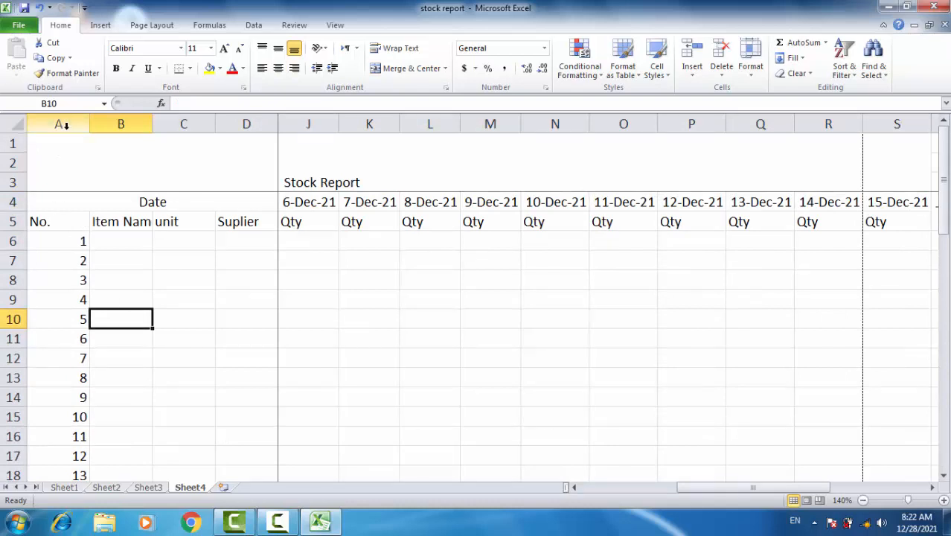
pyautogui.click(87, 158)
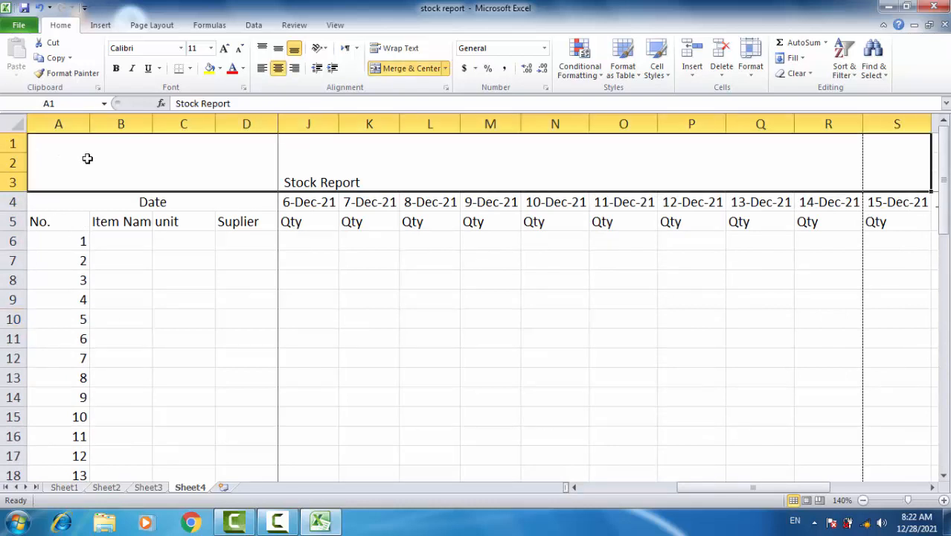
pyautogui.moveTo(87, 159); pyautogui.dragTo(766, 440)
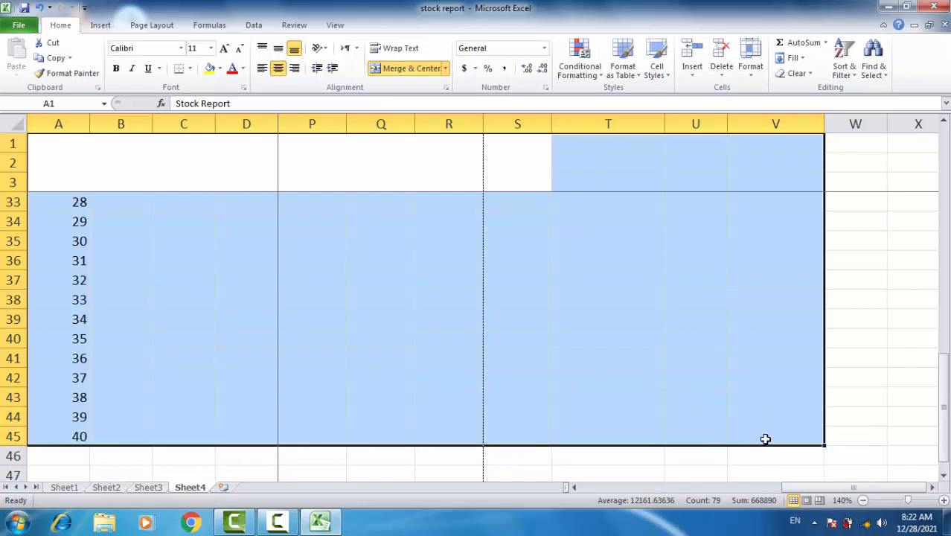
pyautogui.click(190, 68)
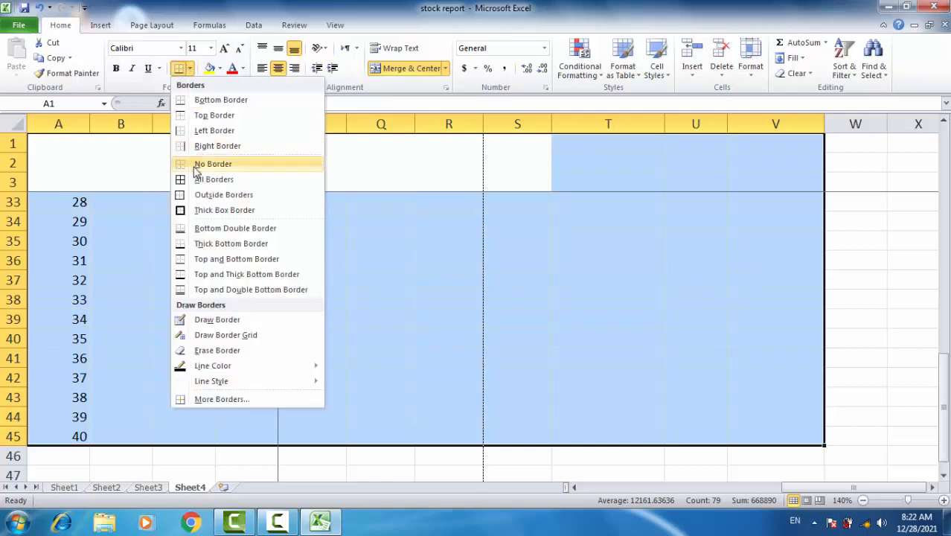
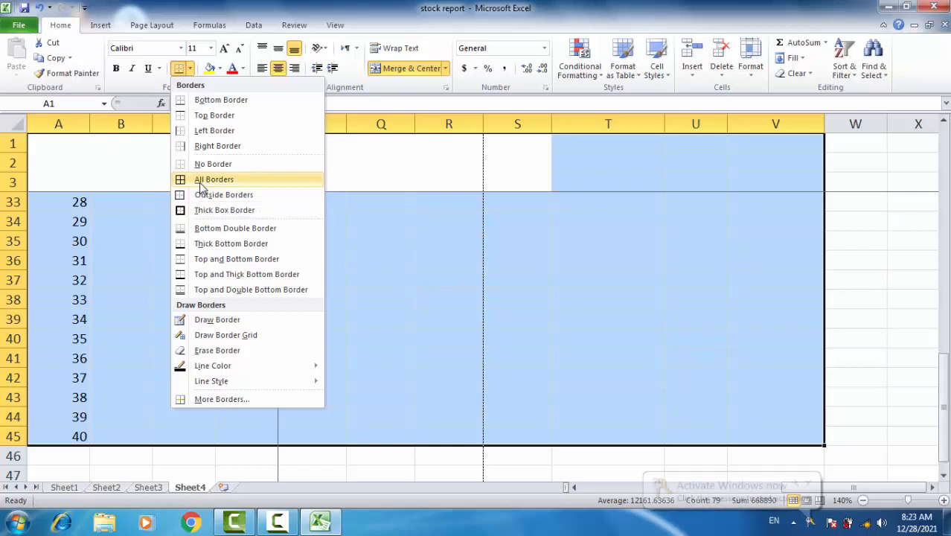
pyautogui.click(199, 180)
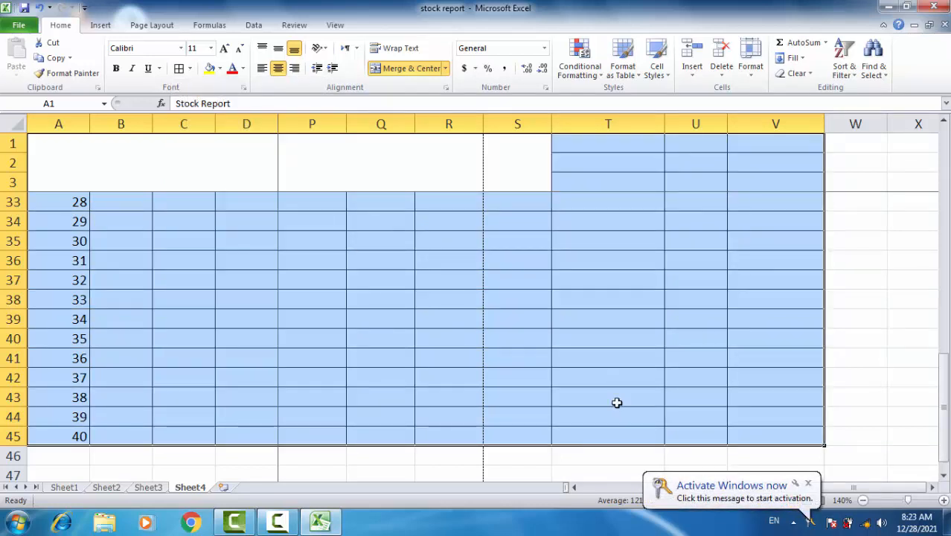
pyautogui.click(810, 486)
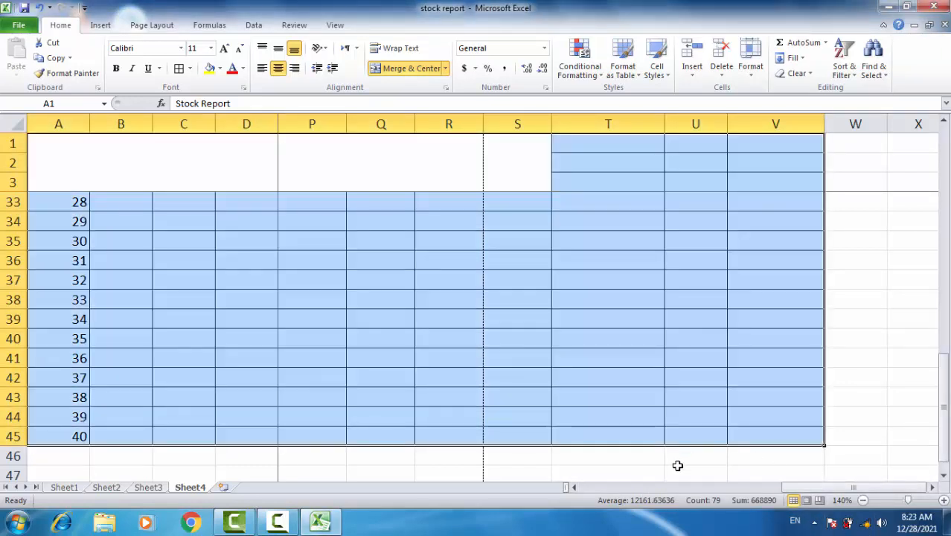
# Step: Enlarge the "Stock Report" title to font size 26 and fill its merged cell with a light blue theme color
pyautogui.click(668, 488)
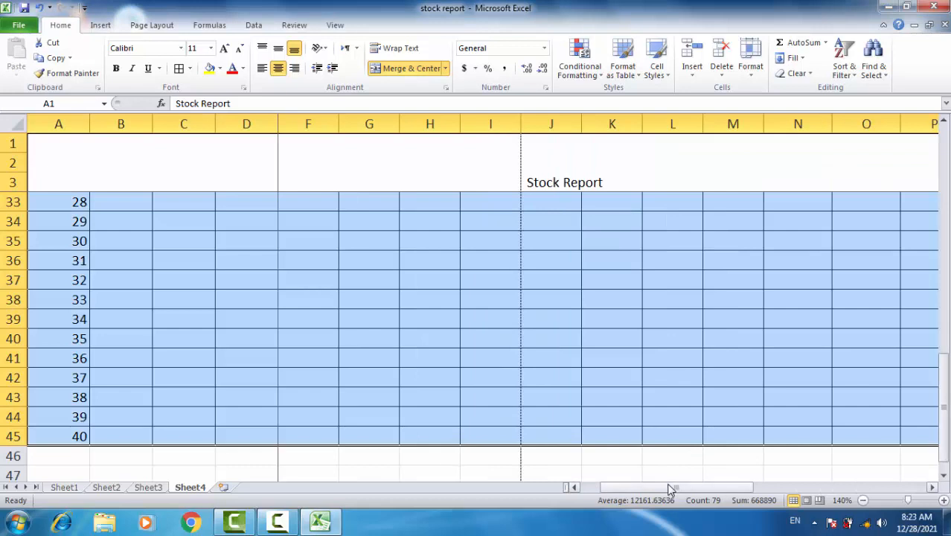
pyautogui.moveTo(668, 493); pyautogui.dragTo(650, 489)
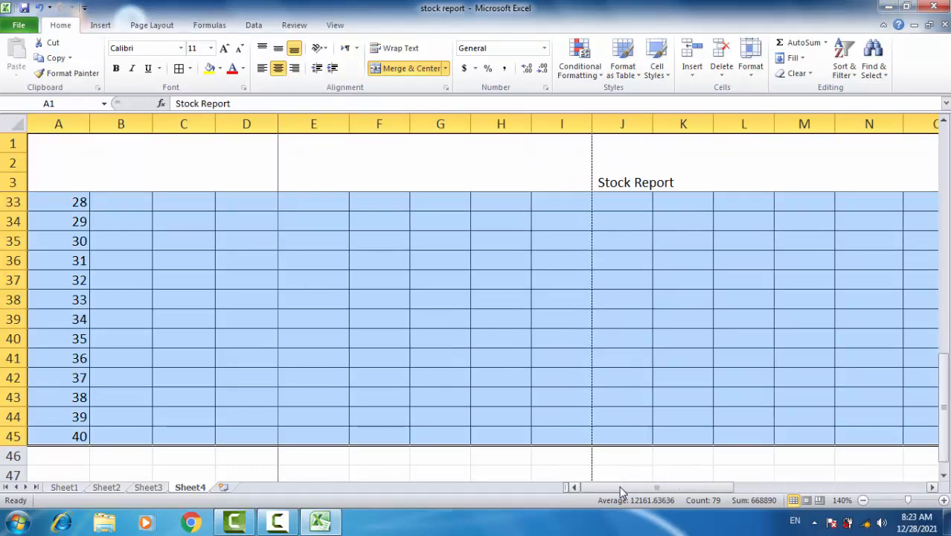
pyautogui.hotkey('ctrl', 'shift', 'Up')
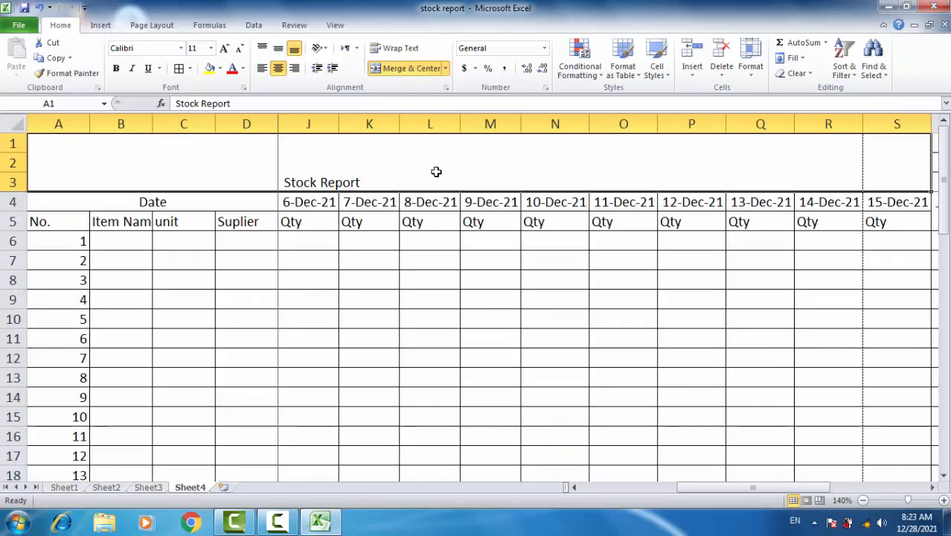
pyautogui.click(224, 49)
pyautogui.click(225, 49)
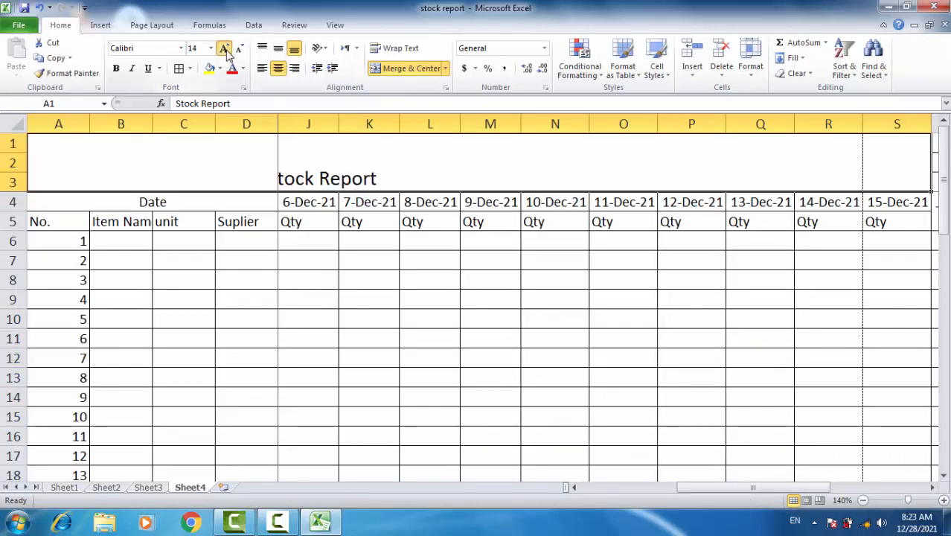
pyautogui.click(225, 49)
pyautogui.click(225, 49)
pyautogui.click(225, 49)
pyautogui.click(224, 50)
pyautogui.click(224, 49)
pyautogui.click(224, 50)
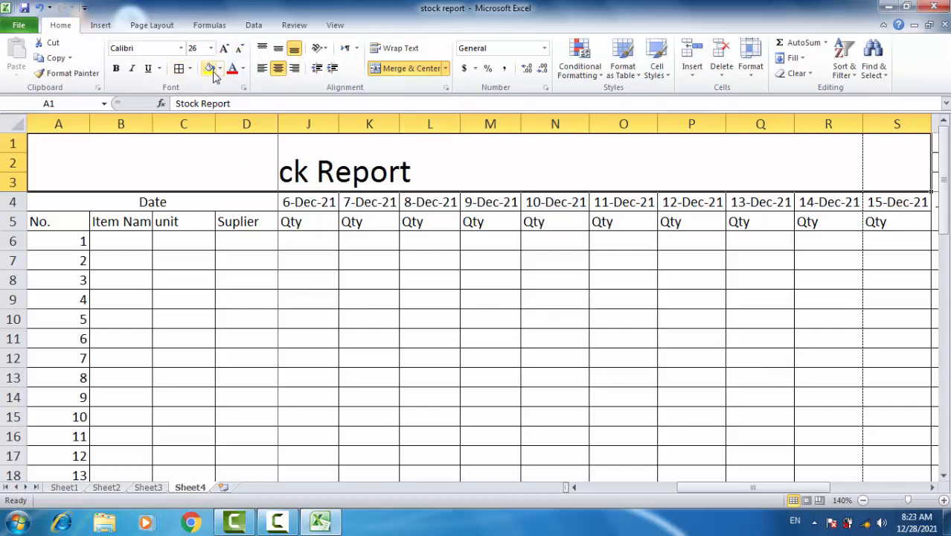
pyautogui.click(220, 68)
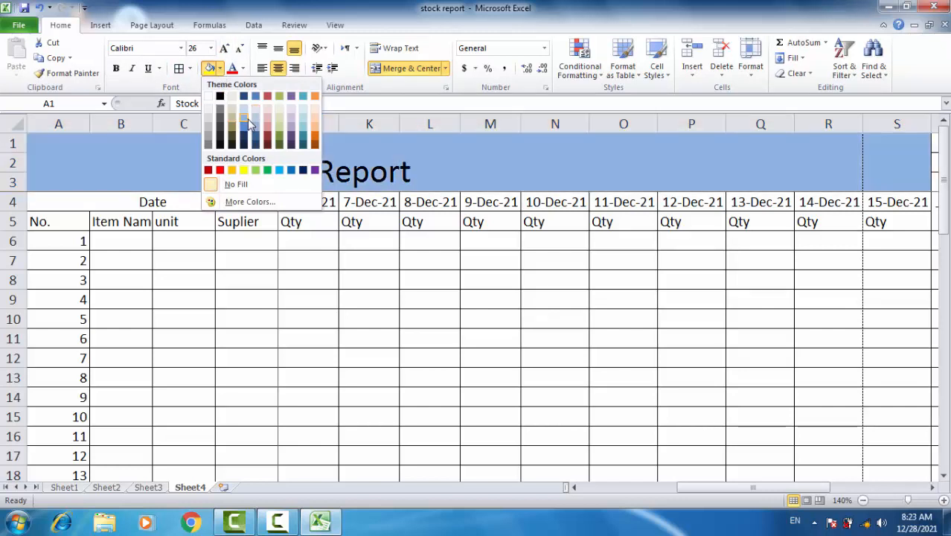
pyautogui.click(247, 119)
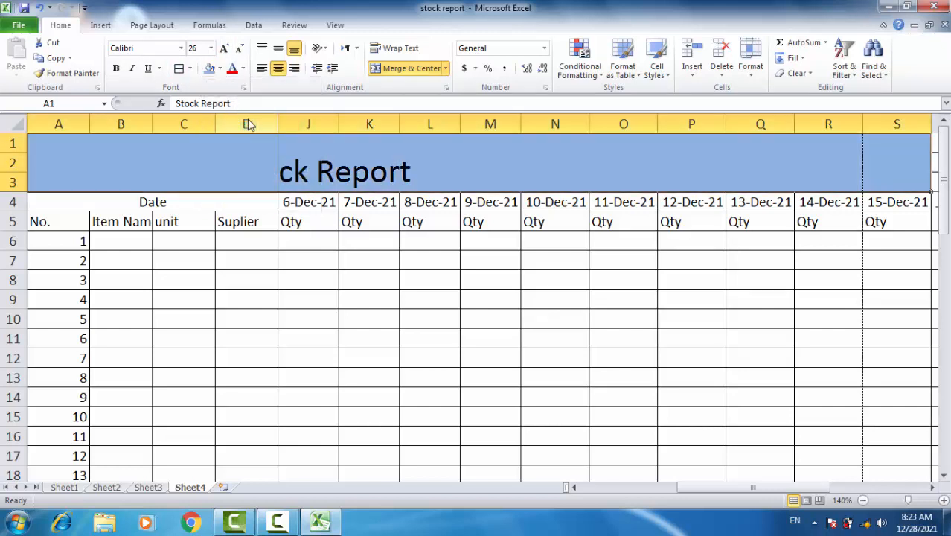
pyautogui.click(220, 69)
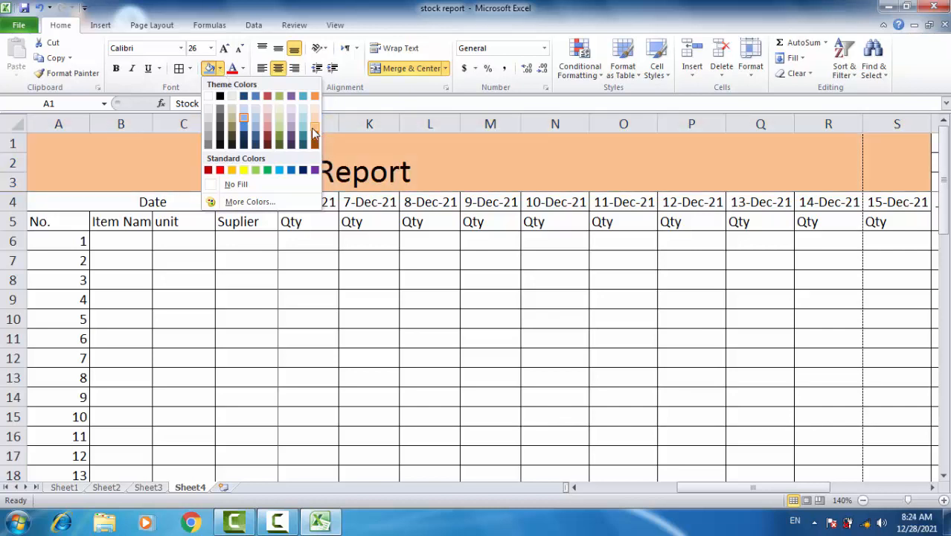
pyautogui.click(656, 71)
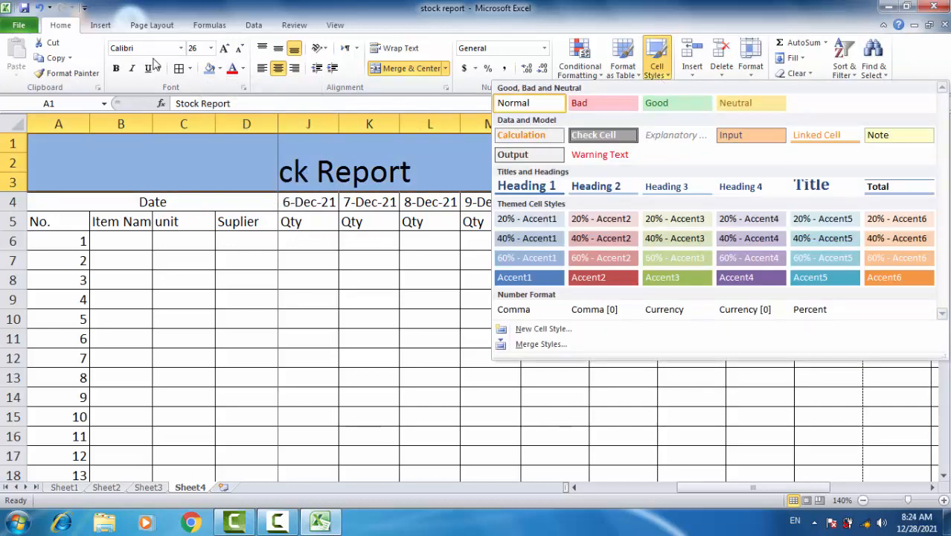
pyautogui.click(218, 69)
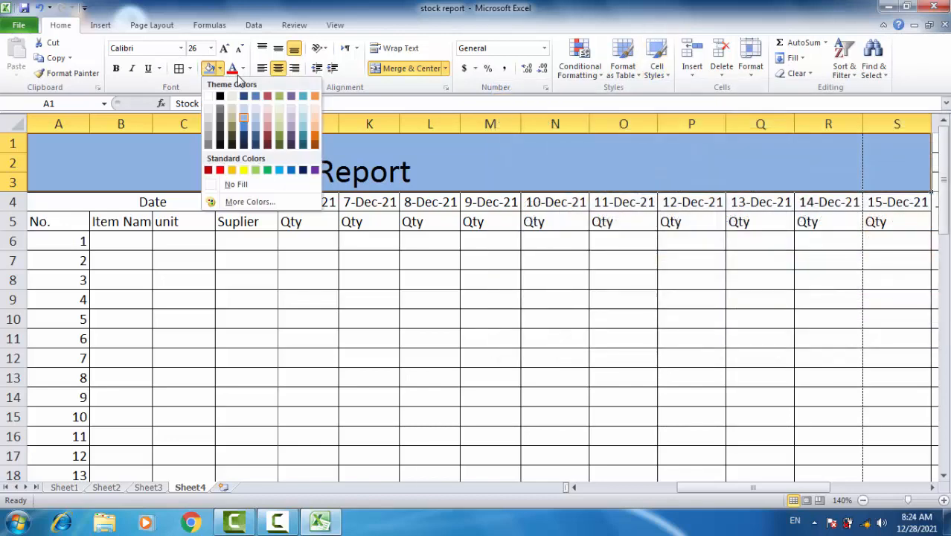
pyautogui.click(242, 68)
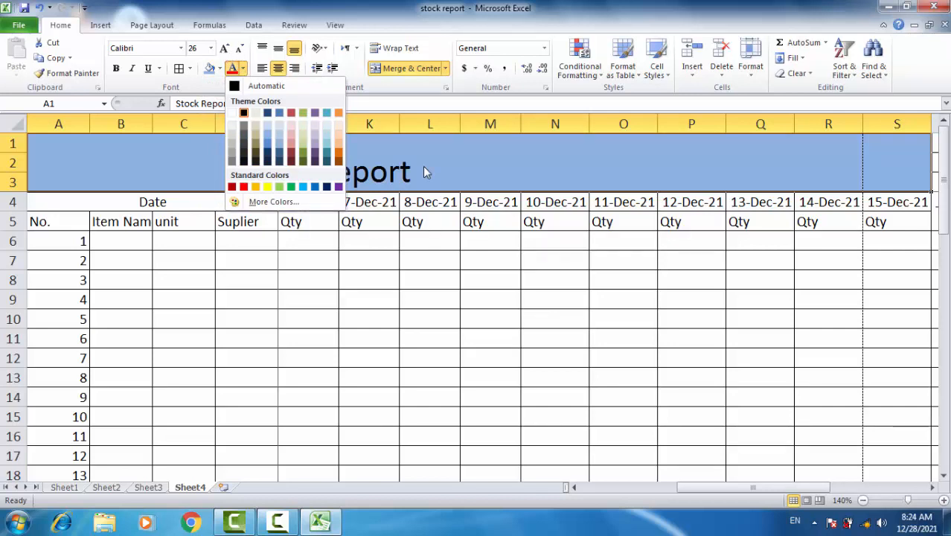
pyautogui.click(409, 211)
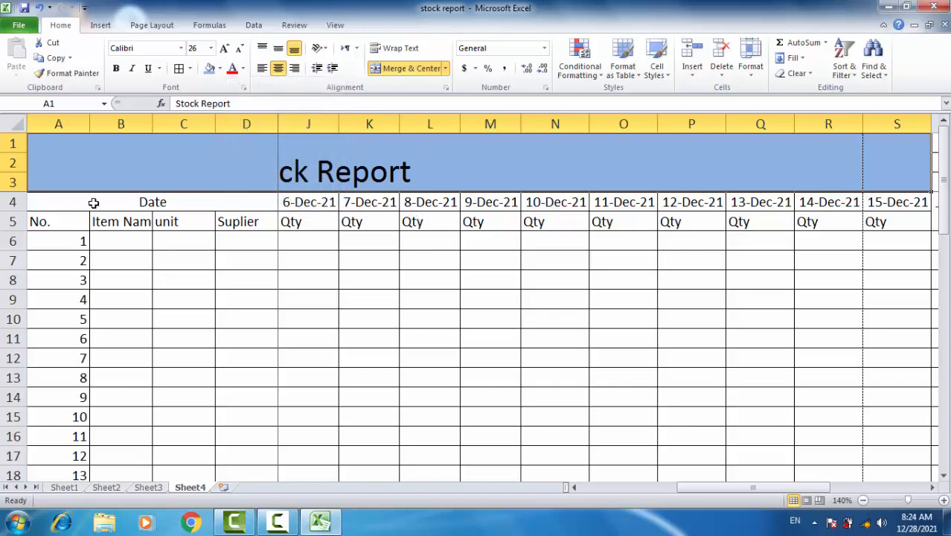
# Step: Increase the font size of the stock table from the Date row through item 40 (A4:V45) to 14
pyautogui.moveTo(89, 204); pyautogui.dragTo(788, 442)
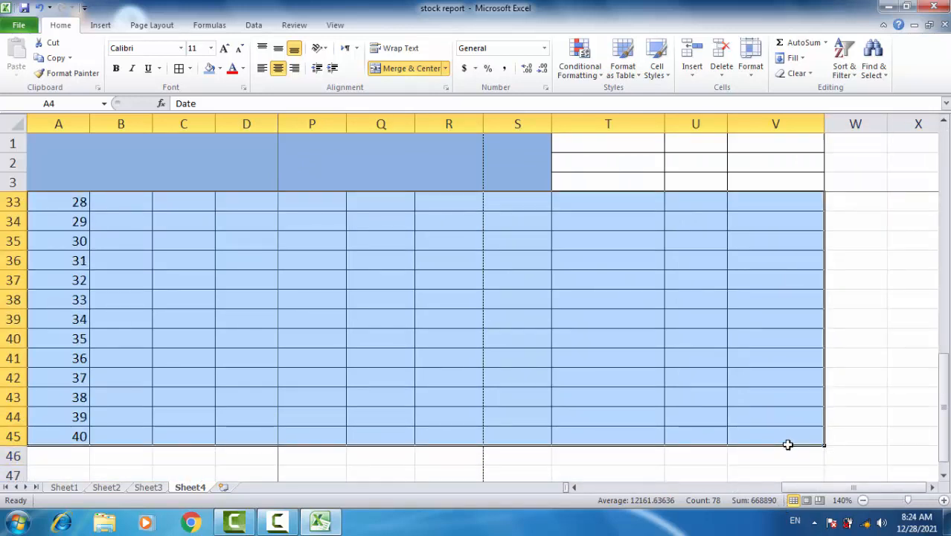
pyautogui.click(225, 48)
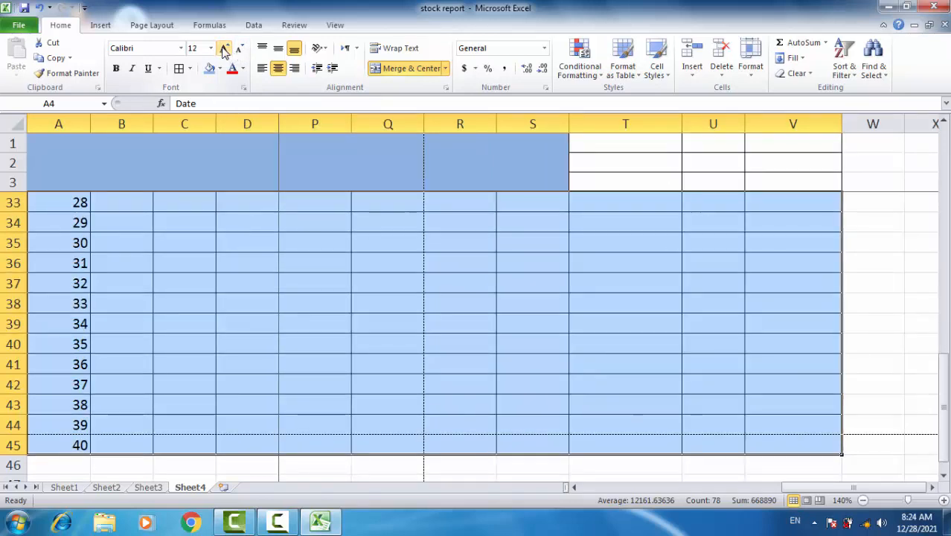
pyautogui.click(224, 49)
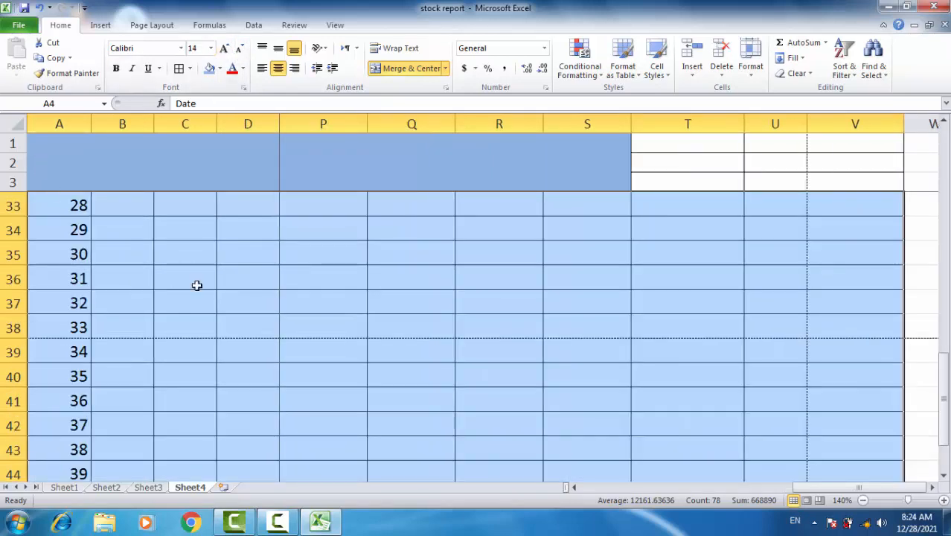
pyautogui.press('Up')
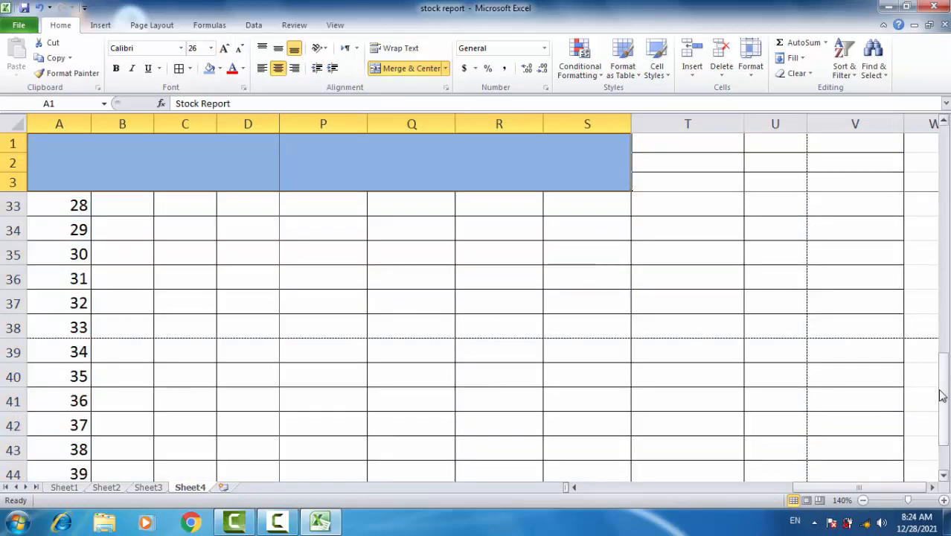
pyautogui.moveTo(941, 396); pyautogui.dragTo(945, 141)
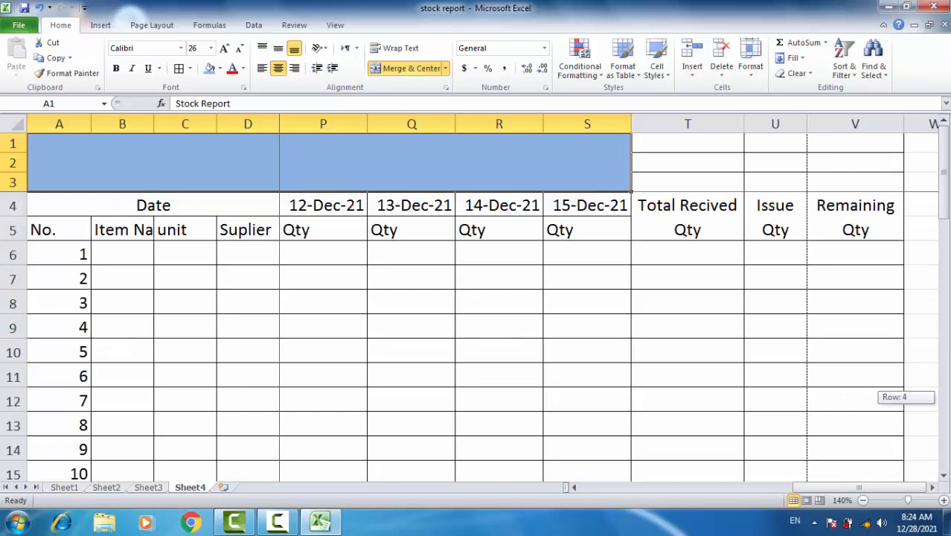
# Step: Extend the merged and centered Stock Report title across columns A to V in rows 1 to 3
pyautogui.click(457, 391)
pyautogui.click(325, 174)
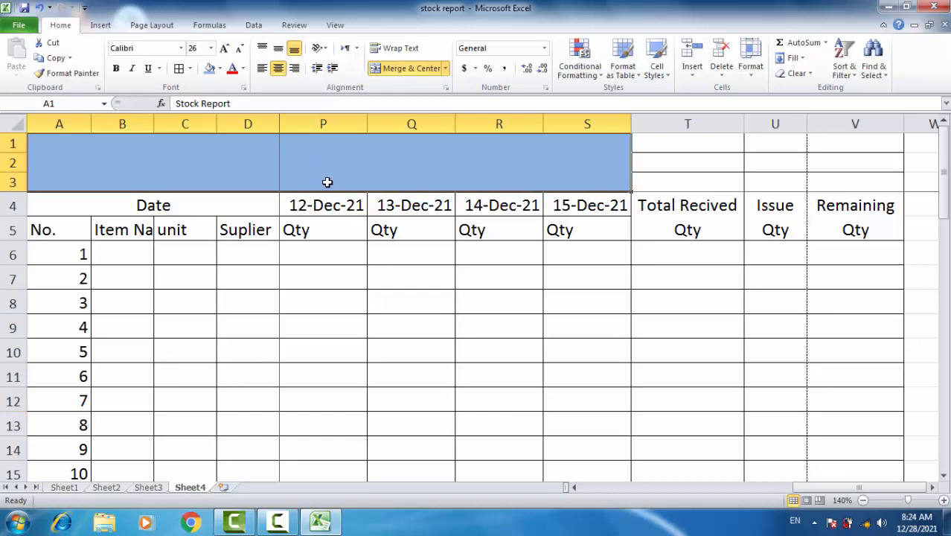
pyautogui.click(565, 264)
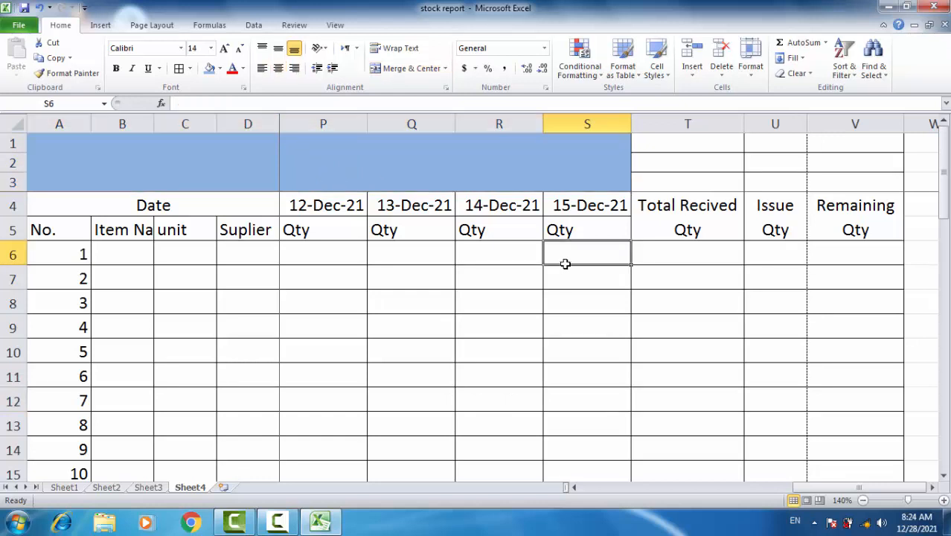
pyautogui.click(520, 159)
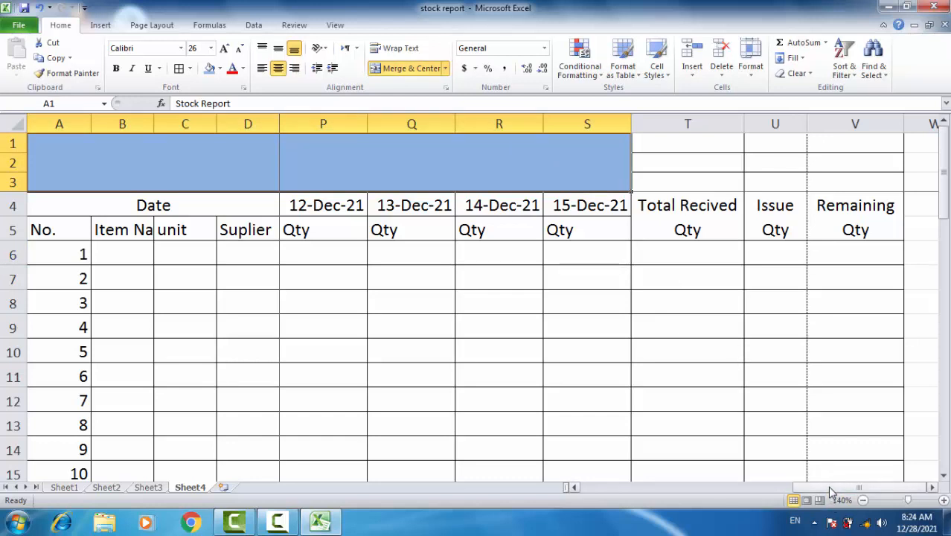
pyautogui.moveTo(828, 486); pyautogui.dragTo(899, 489)
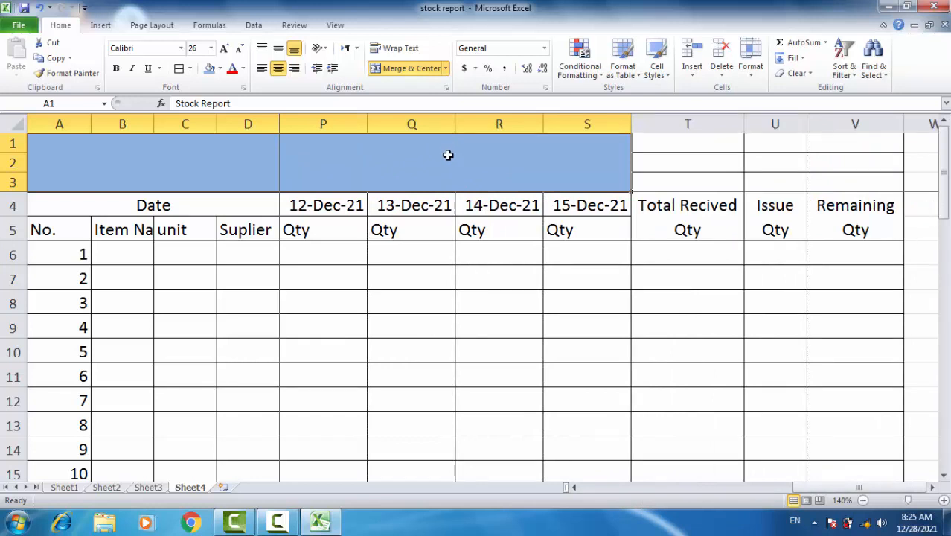
pyautogui.moveTo(448, 155); pyautogui.dragTo(894, 162)
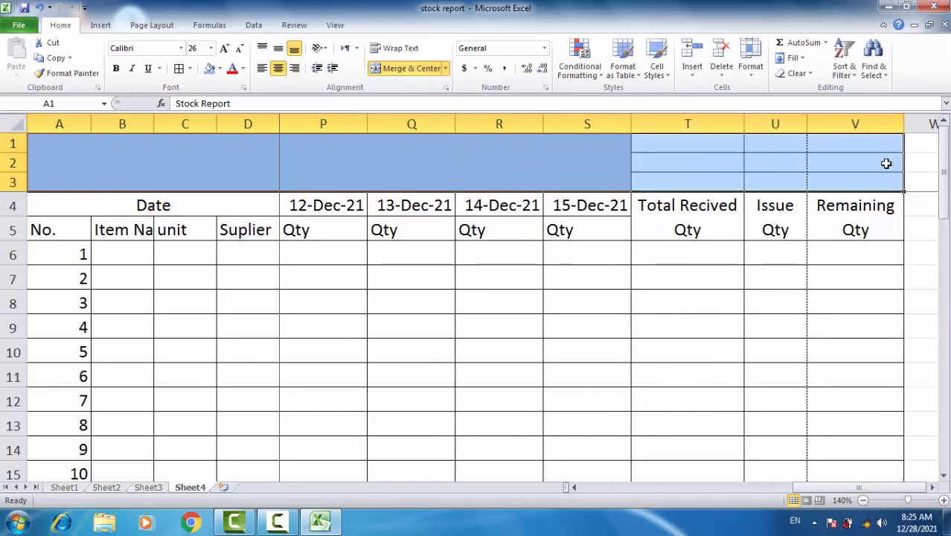
pyautogui.click(400, 71)
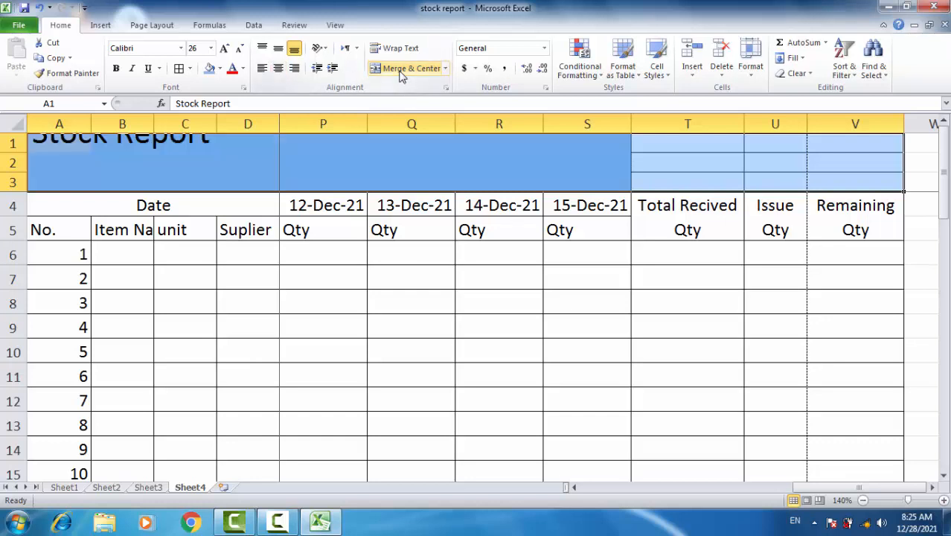
pyautogui.click(400, 72)
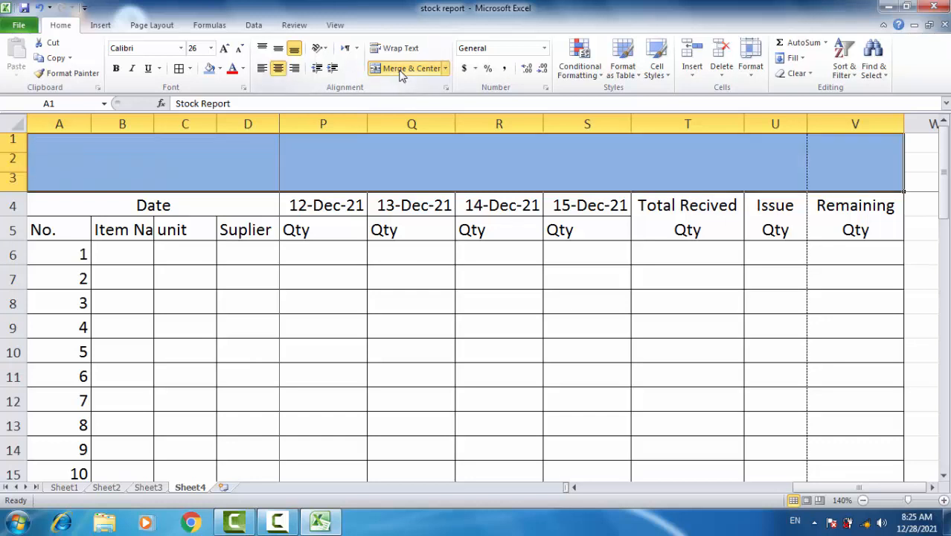
# Step: Turn on text wrapping and middle vertical alignment for the merged title cell
pyautogui.click(394, 51)
pyautogui.click(278, 49)
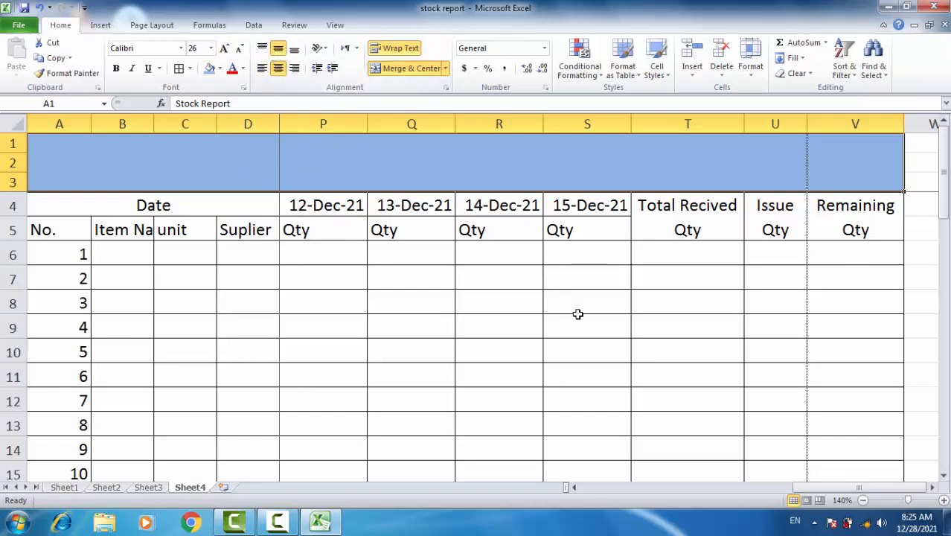
pyautogui.moveTo(885, 489); pyautogui.dragTo(778, 486)
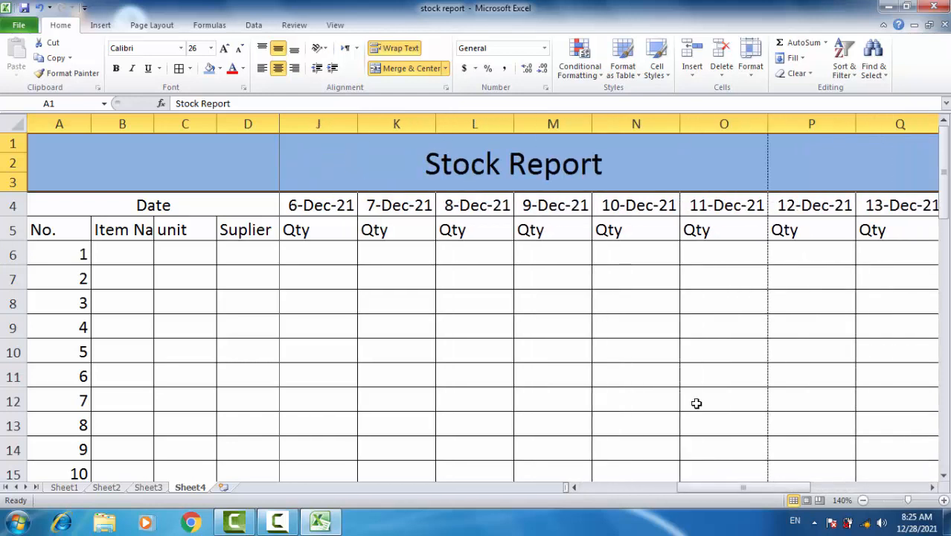
# Step: Apply the Neutral cell style to the Stock Report title and set its font size to 26
pyautogui.click(658, 73)
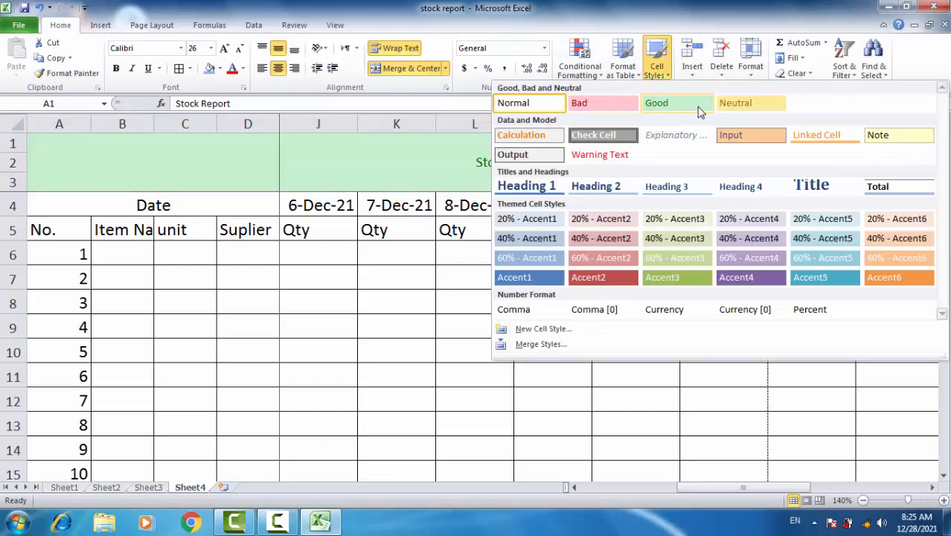
pyautogui.click(741, 110)
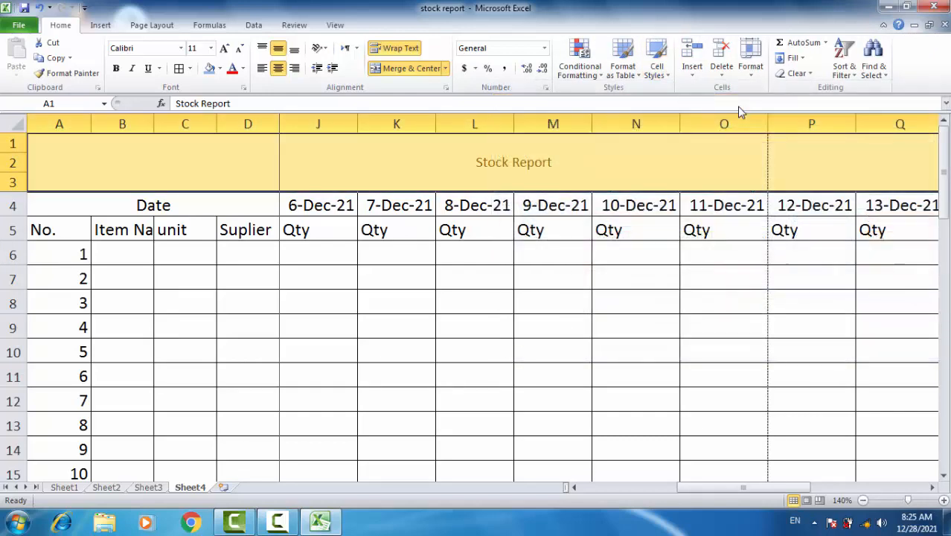
pyautogui.click(227, 52)
pyautogui.click(227, 52)
pyautogui.click(227, 52)
pyautogui.click(227, 52)
pyautogui.click(227, 52)
pyautogui.click(227, 52)
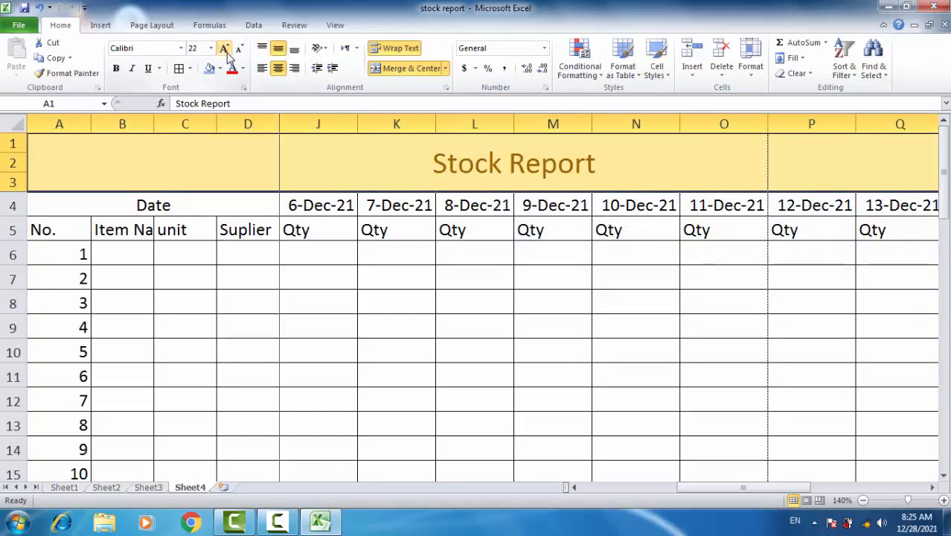
pyautogui.click(225, 51)
pyautogui.click(225, 51)
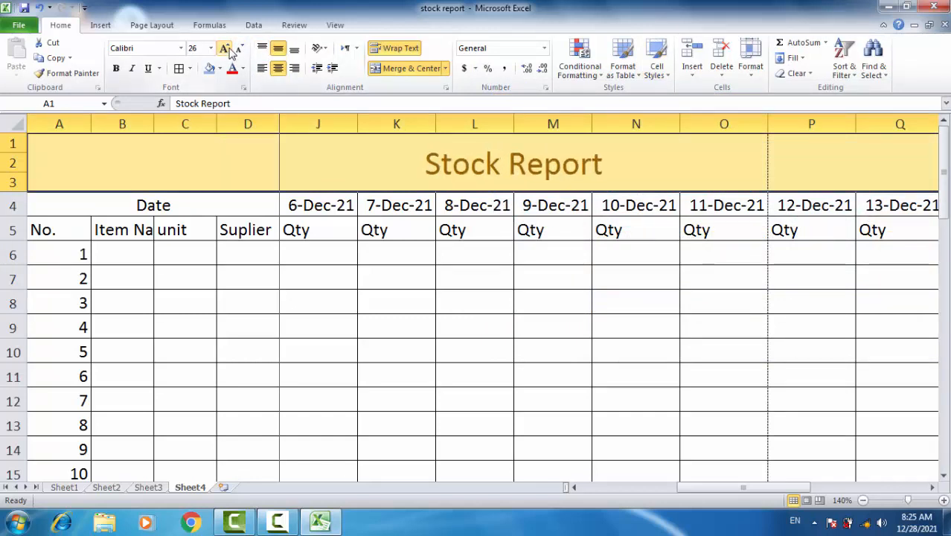
# Step: Make the Stock Report title bold and set its font size to 36
pyautogui.click(658, 71)
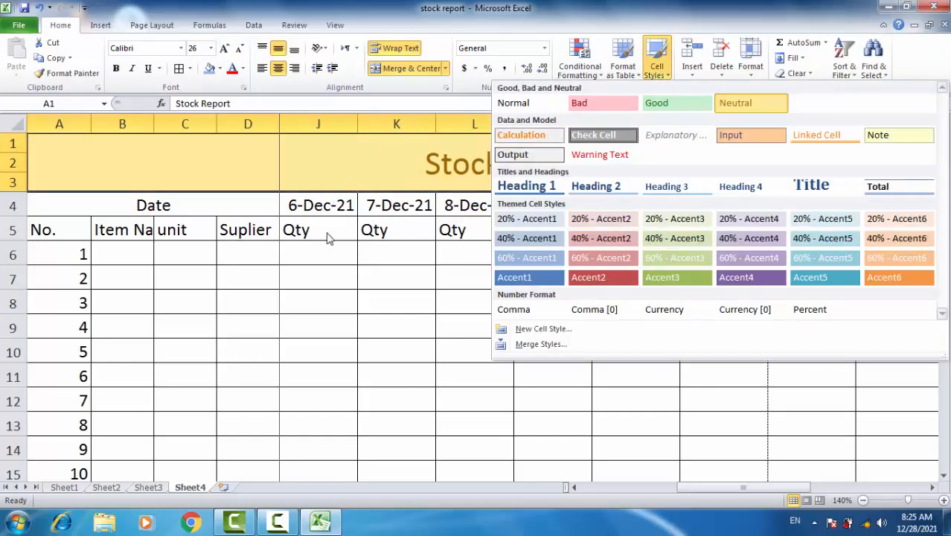
pyautogui.click(401, 333)
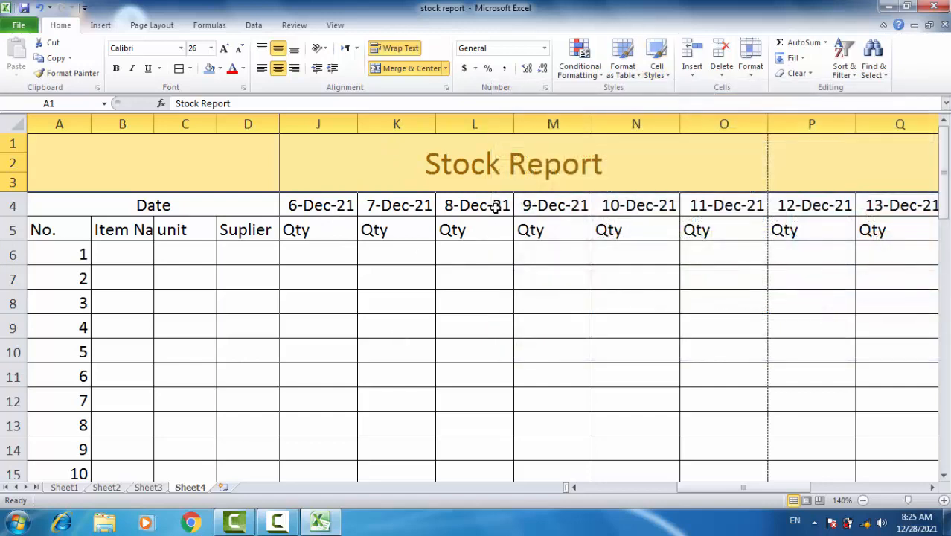
pyautogui.click(116, 68)
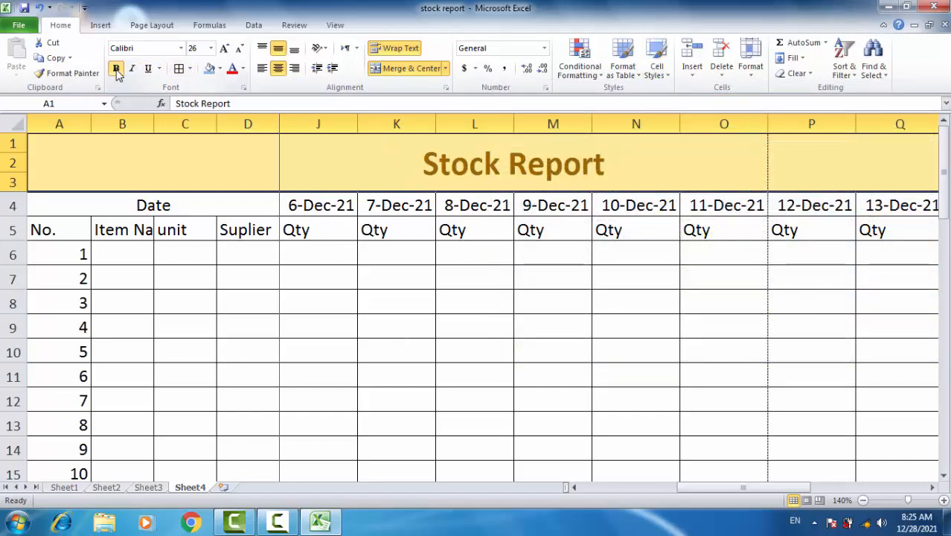
pyautogui.click(223, 49)
pyautogui.click(223, 50)
pyautogui.click(223, 49)
pyautogui.click(223, 49)
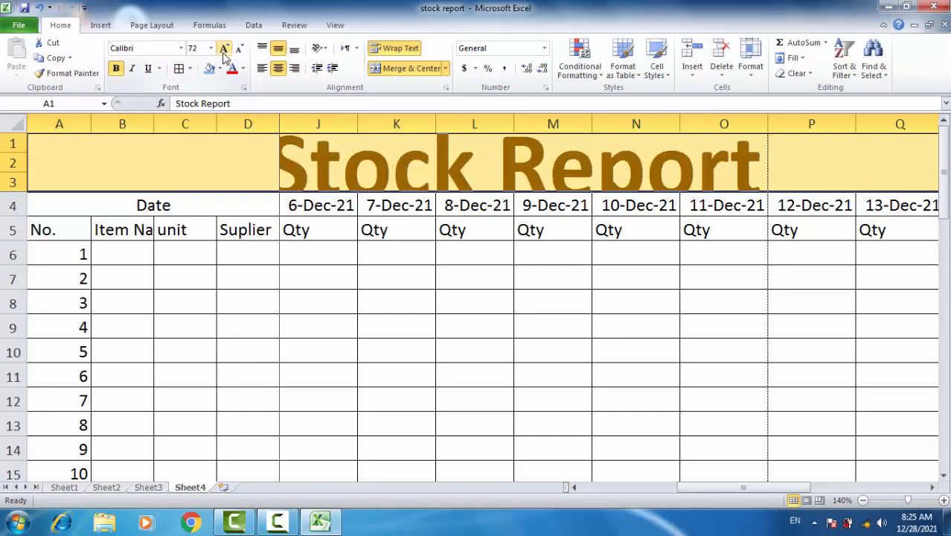
pyautogui.click(240, 51)
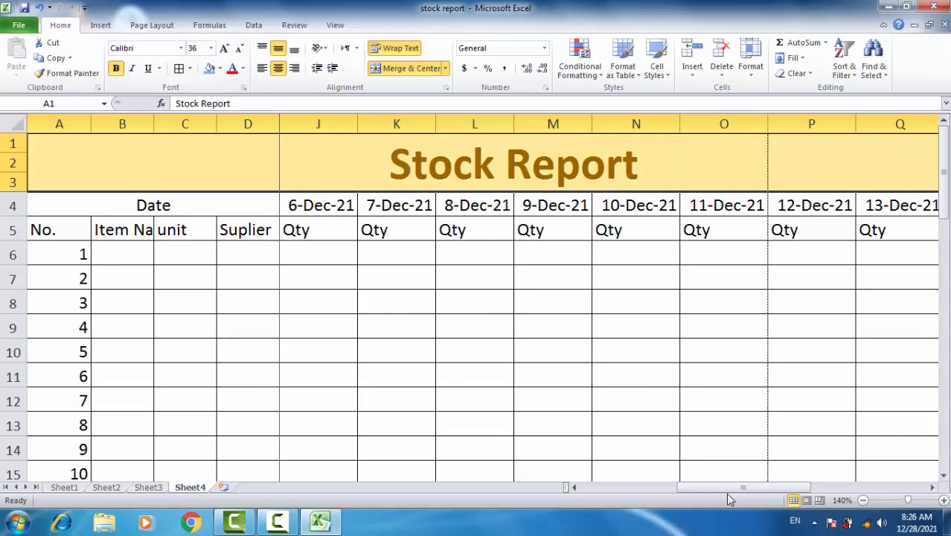
# Step: Widen the Item Name column and the Suplier column to leave generous room for longer entries
pyautogui.click(354, 320)
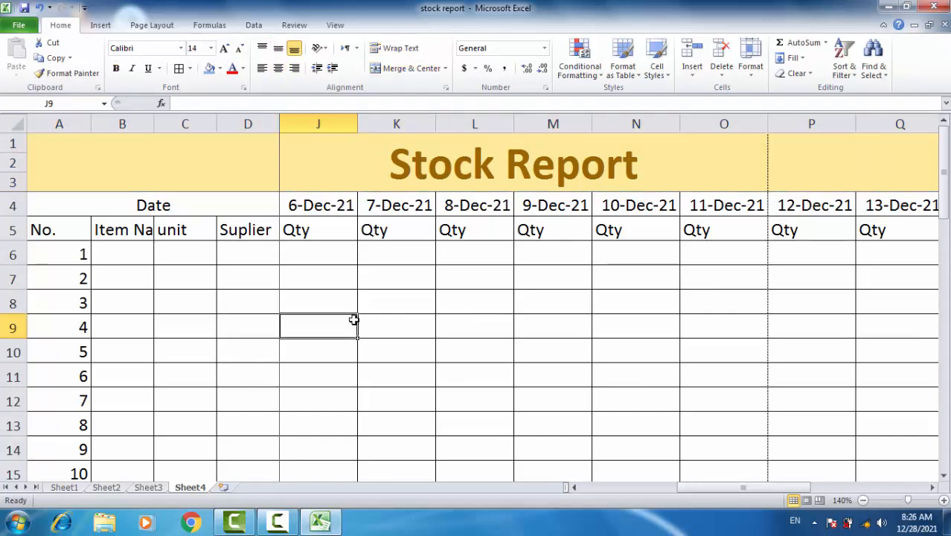
pyautogui.moveTo(153, 123); pyautogui.dragTo(153, 123)
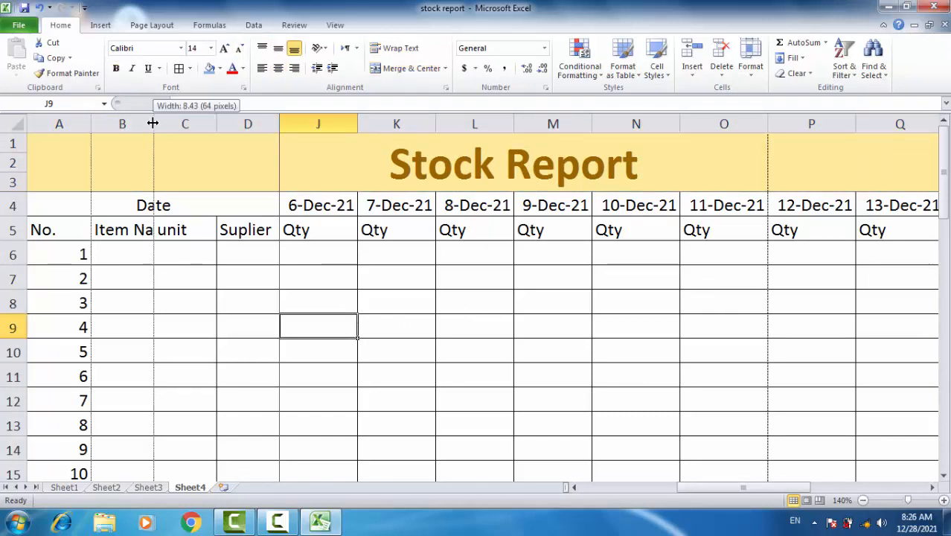
pyautogui.doubleClick(152, 123)
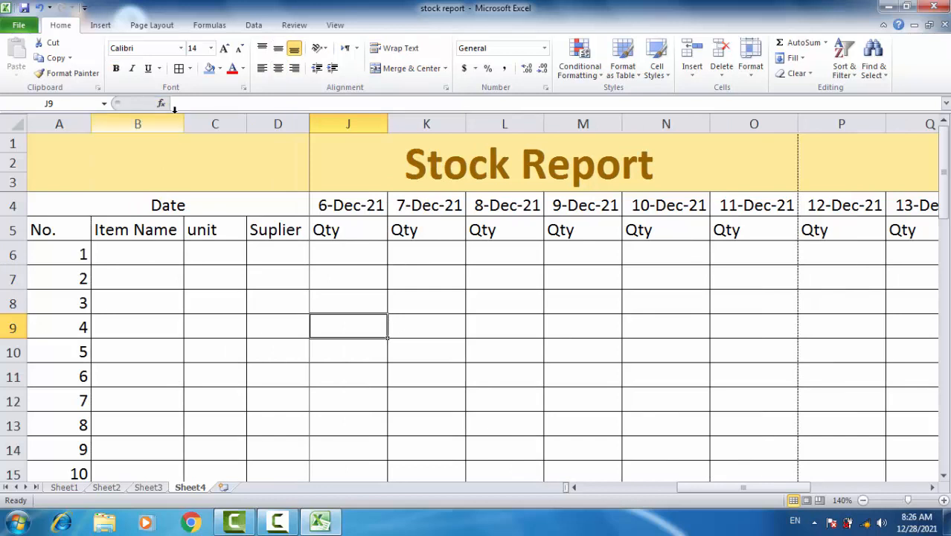
pyautogui.moveTo(183, 123); pyautogui.dragTo(258, 129)
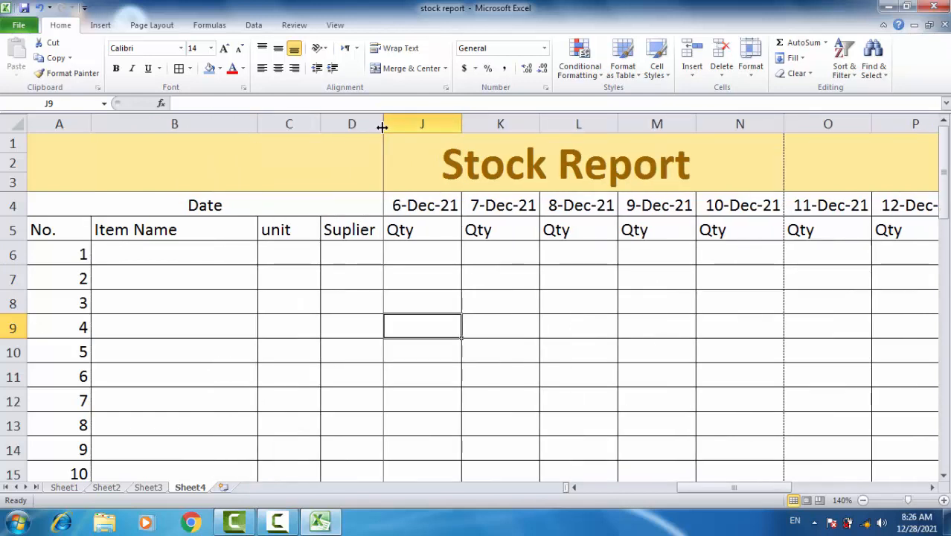
pyautogui.moveTo(384, 125); pyautogui.dragTo(471, 126)
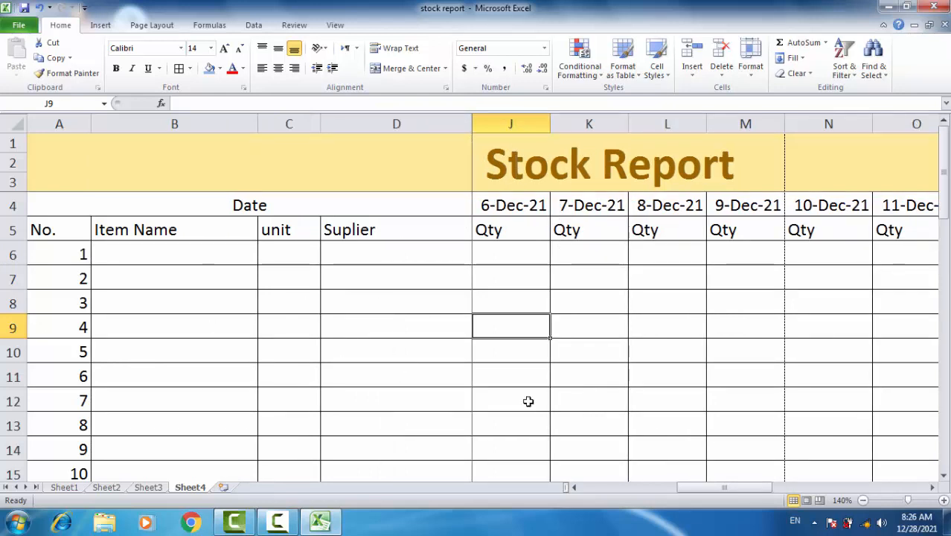
# Step: Enter JAR 12 CM as the item name in row 1 of the stock list
pyautogui.moveTo(685, 492); pyautogui.dragTo(470, 490)
pyautogui.click(116, 253)
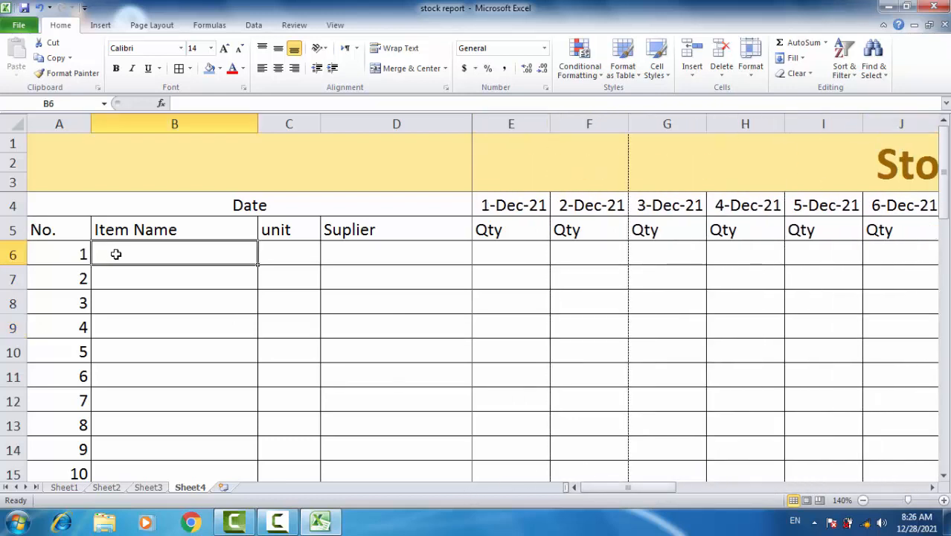
pyautogui.click(122, 297)
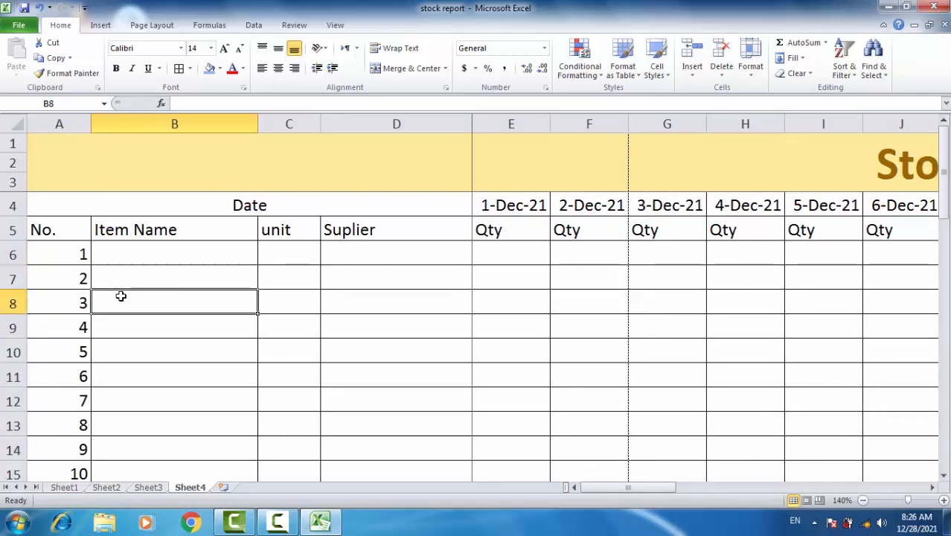
pyautogui.click(127, 247)
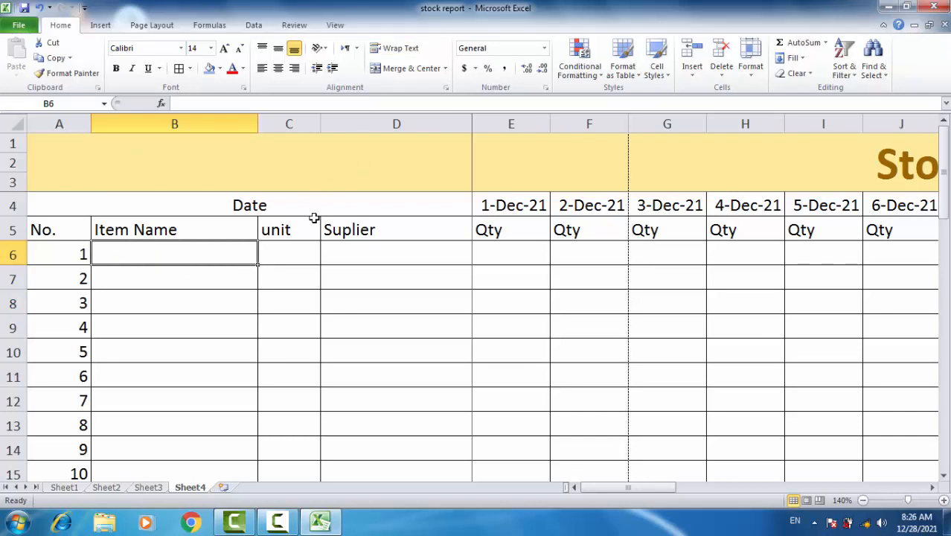
pyautogui.click(187, 296)
pyautogui.click(163, 254)
pyautogui.write('JAR')
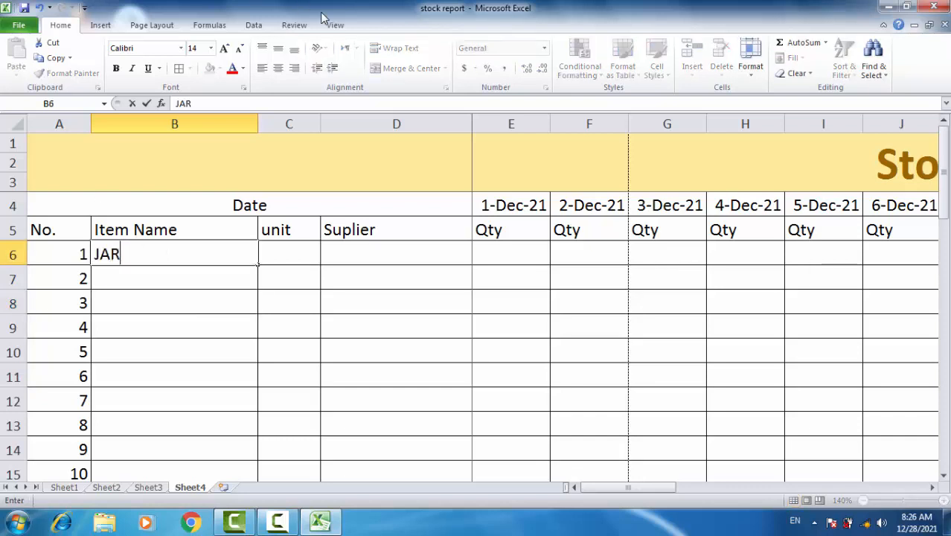
pyautogui.write(' 6')
pyautogui.press('BackSpace')
pyautogui.write('12 N')
pyautogui.press('BackSpace')
pyautogui.write('CM')
pyautogui.press('Tab')
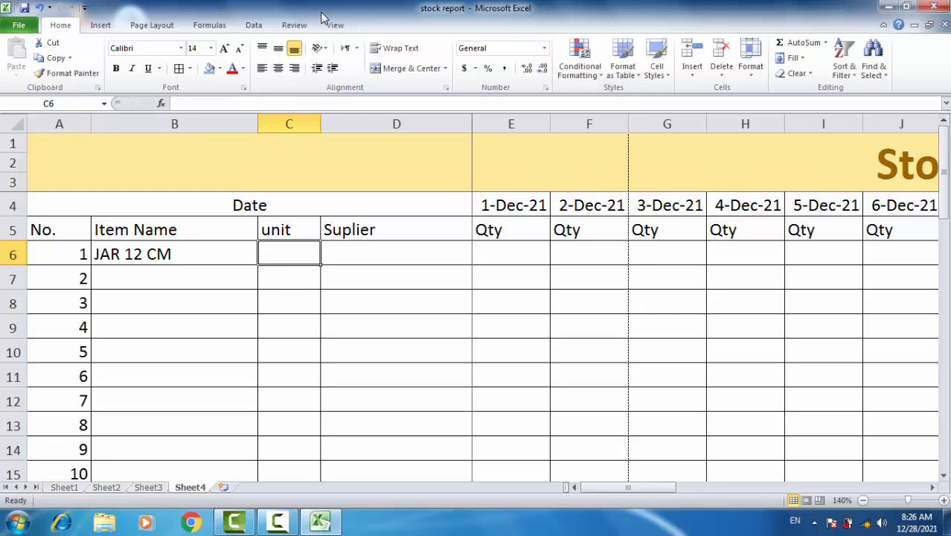
# Step: Set the JAR 12 CM item's unit to PCS and its supplier to ARSHAD PLASTIC
pyautogui.write('P')
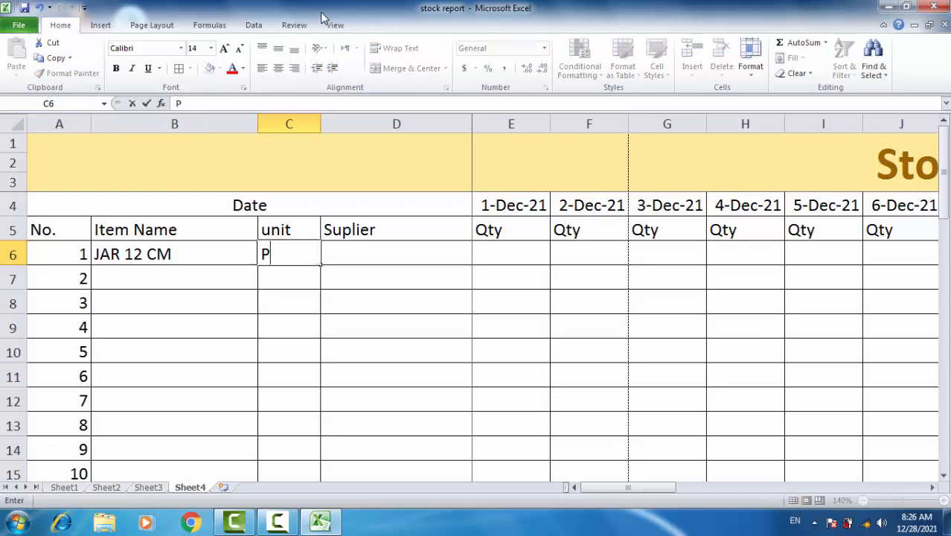
pyautogui.write('CAS')
pyautogui.press('BackSpace')
pyautogui.press('BackSpace')
pyautogui.write('S')
pyautogui.press('Tab')
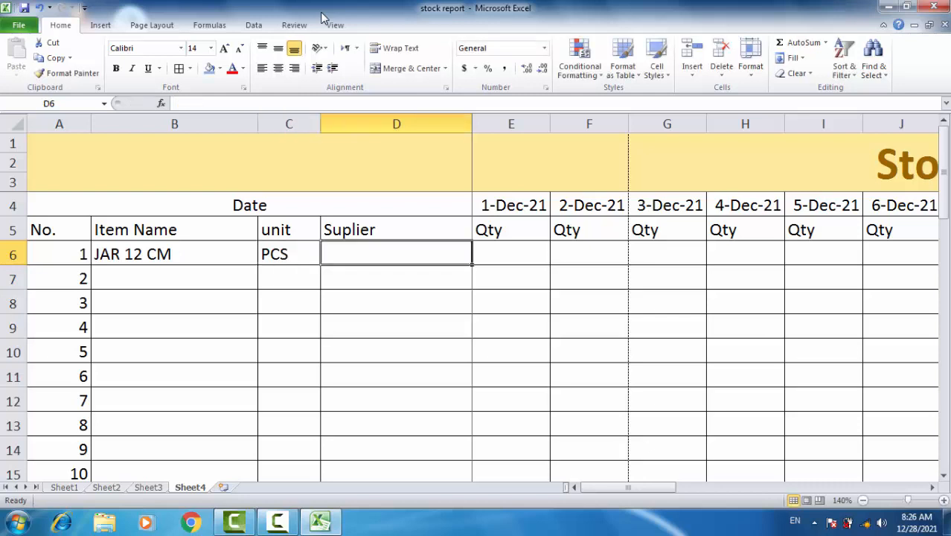
pyautogui.write('ARSHAD ')
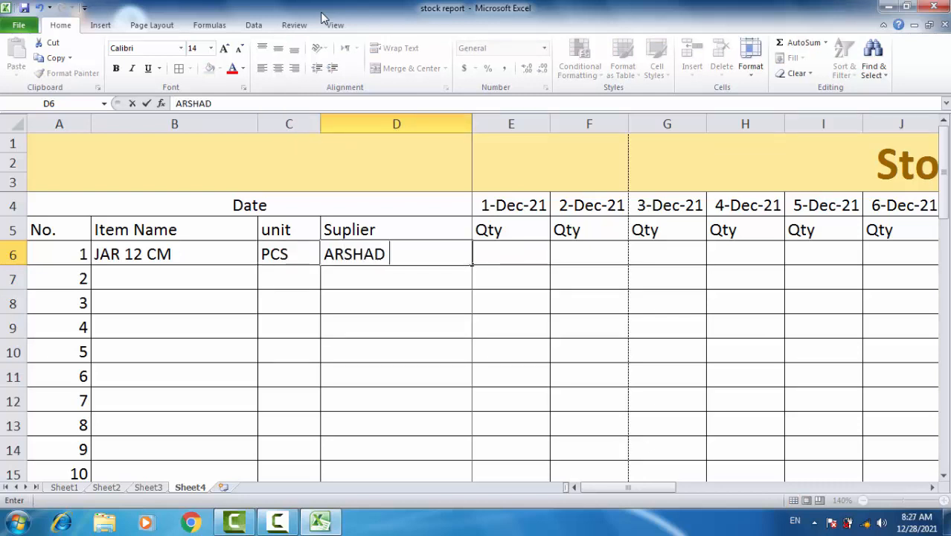
pyautogui.write('PLAS')
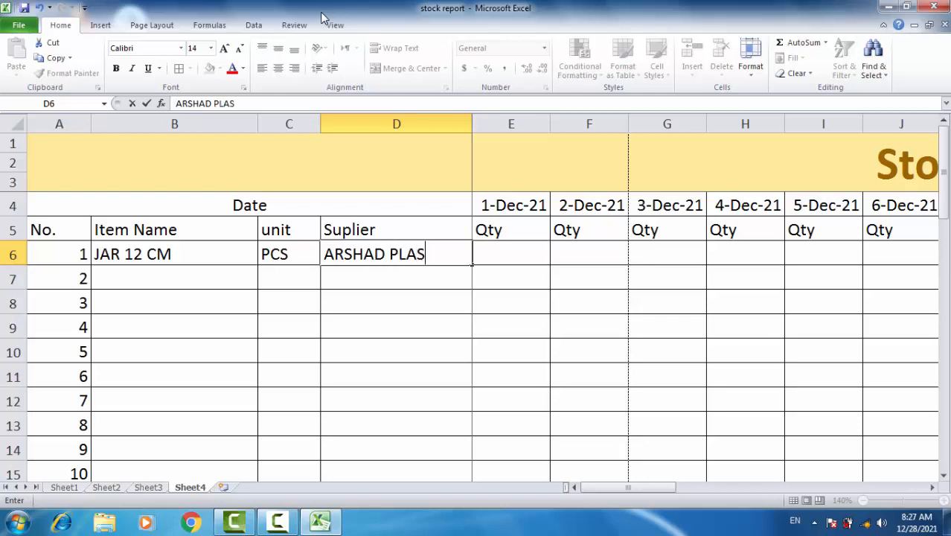
pyautogui.write('TIC')
pyautogui.press('Tab')
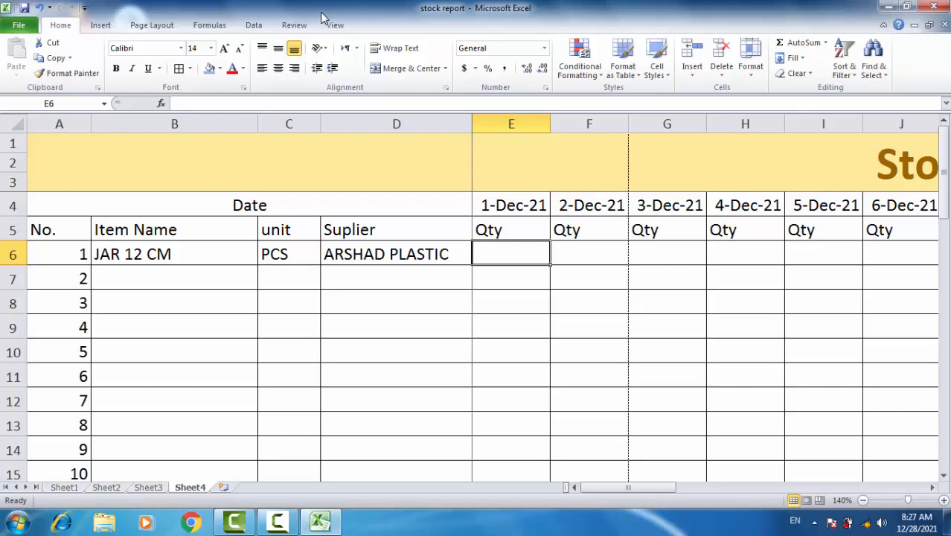
# Step: Enter the JAR 12 CM quantities: 20 for 1-Dec-21, 60 for 5-Dec-21 and 500 for 8-Dec-21
pyautogui.write('20')
pyautogui.press('Tab')
pyautogui.press('Tab')
pyautogui.press('Tab')
pyautogui.press('Tab')
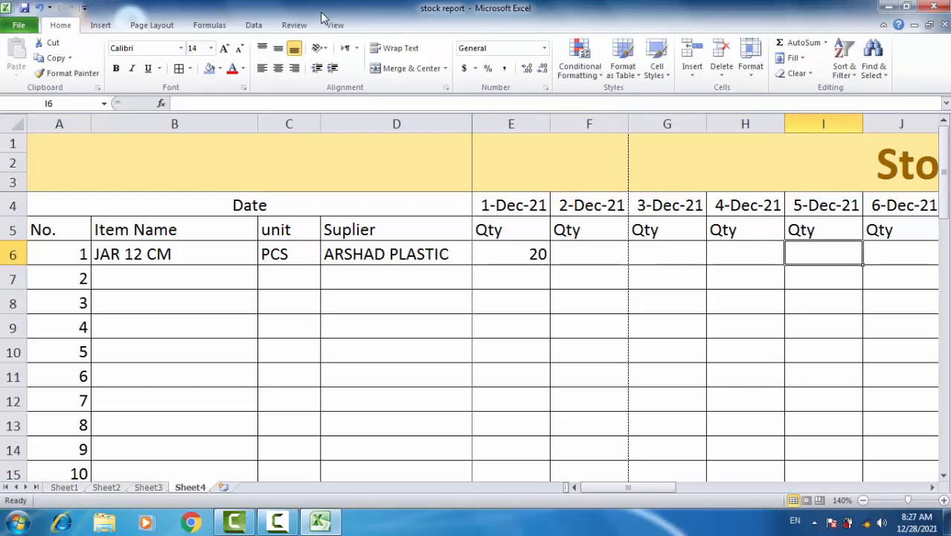
pyautogui.write('60')
pyautogui.press('Tab')
pyautogui.press('Tab')
pyautogui.press('Tab')
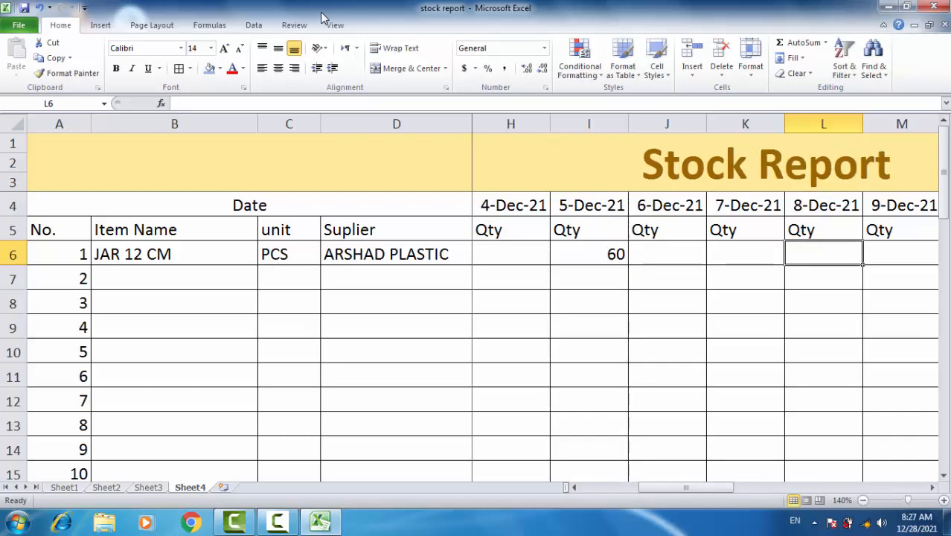
pyautogui.write('500')
pyautogui.press('Return')
# Step: Add SUGAR as item 2 in the stock list with KG as its unit
pyautogui.press('Left')
pyautogui.press('Left')
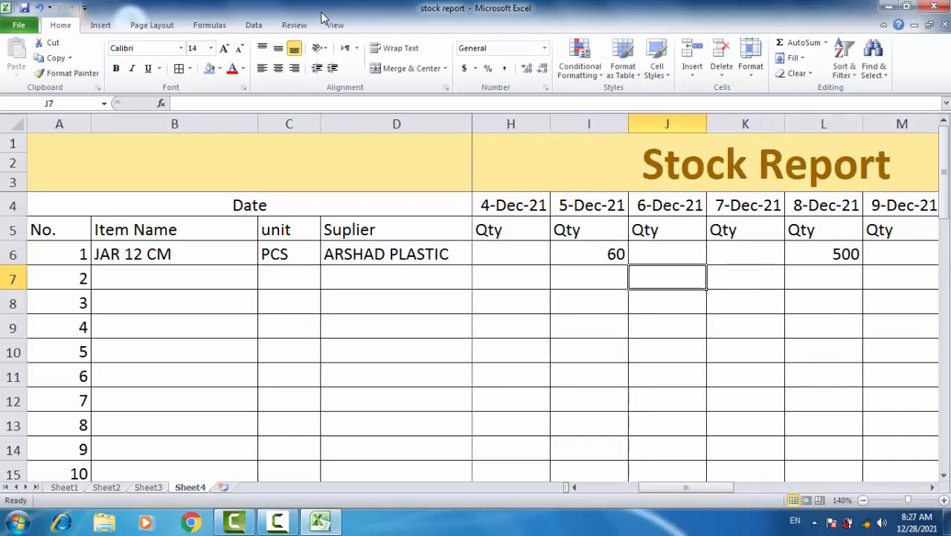
pyautogui.press('Left')
pyautogui.press('Left')
pyautogui.press('Left')
pyautogui.press('Left')
pyautogui.press('Left')
pyautogui.press('Left')
pyautogui.press('Left')
pyautogui.press('Left')
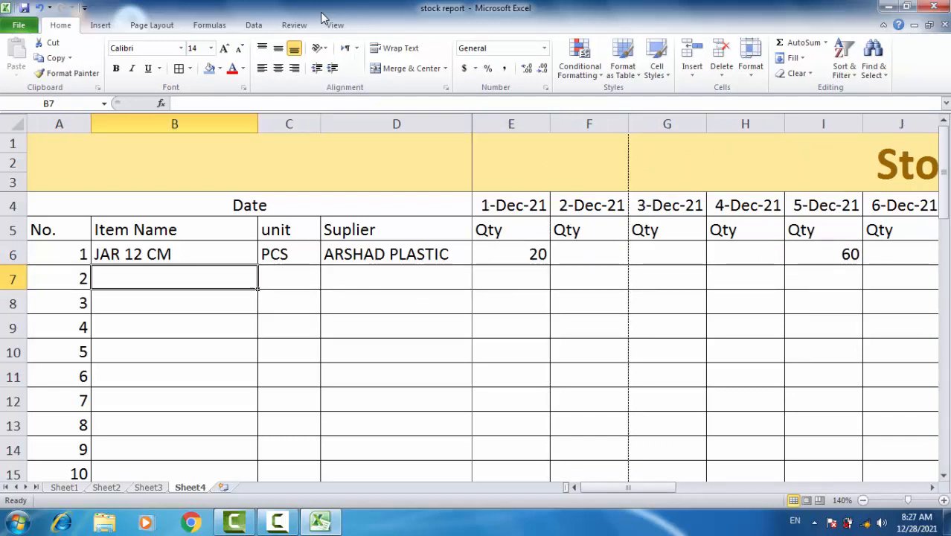
pyautogui.write('sUR')
pyautogui.press('BackSpace')
pyautogui.write('S')
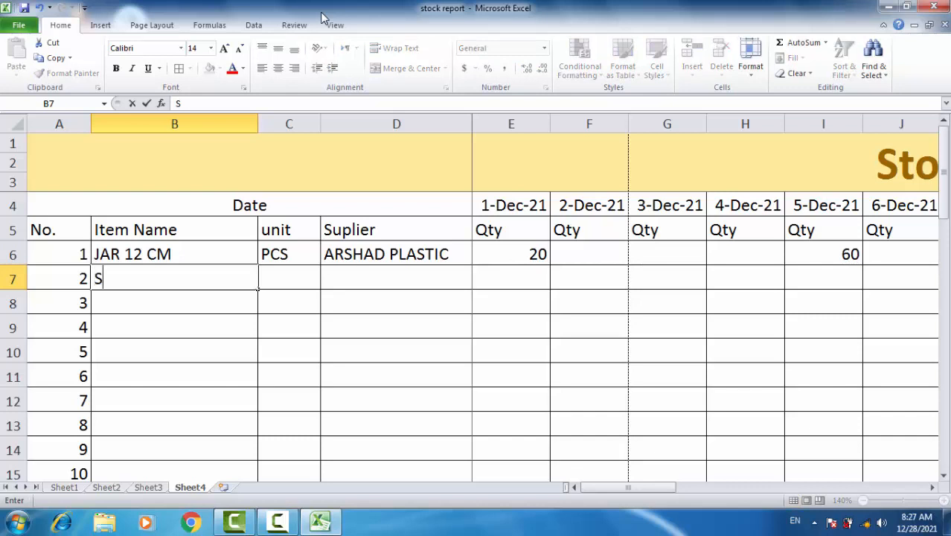
pyautogui.write('UGAR')
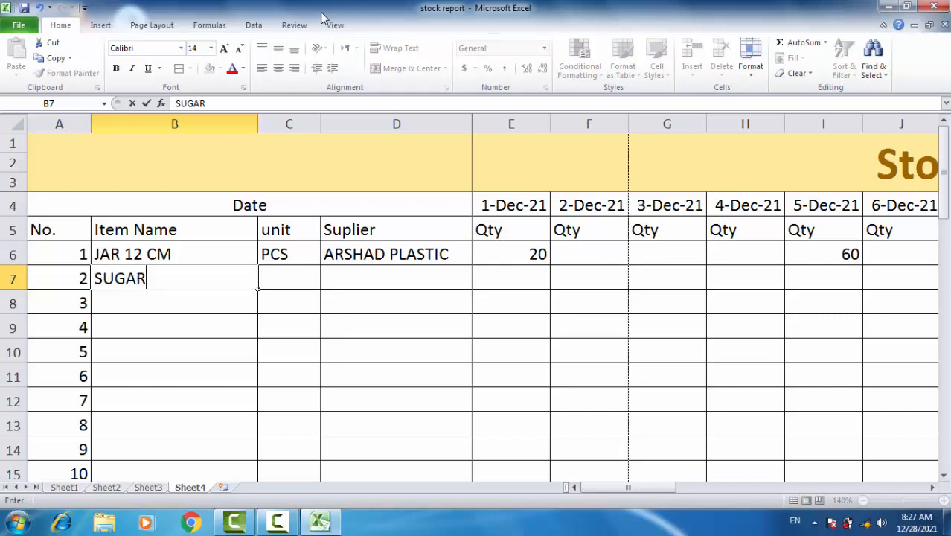
pyautogui.press('Tab')
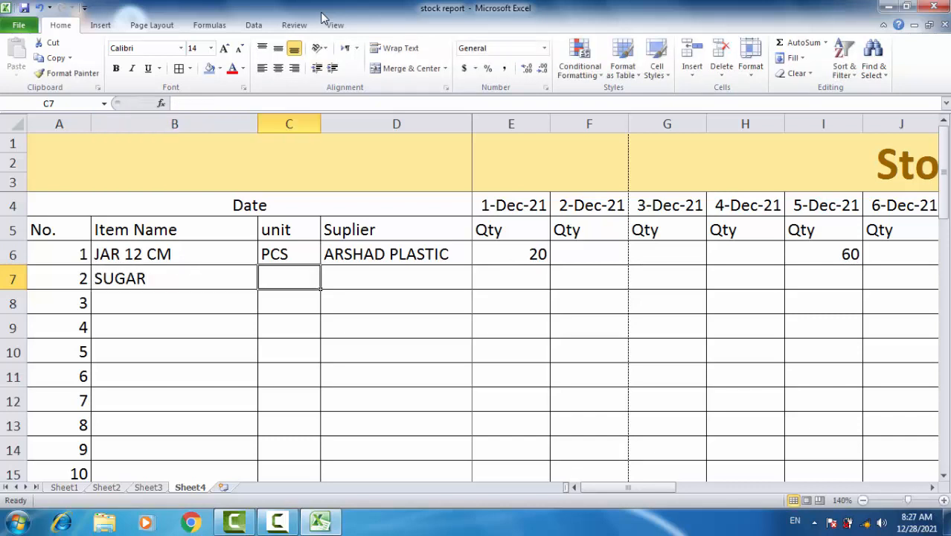
pyautogui.write('KG')
pyautogui.press('Tab')
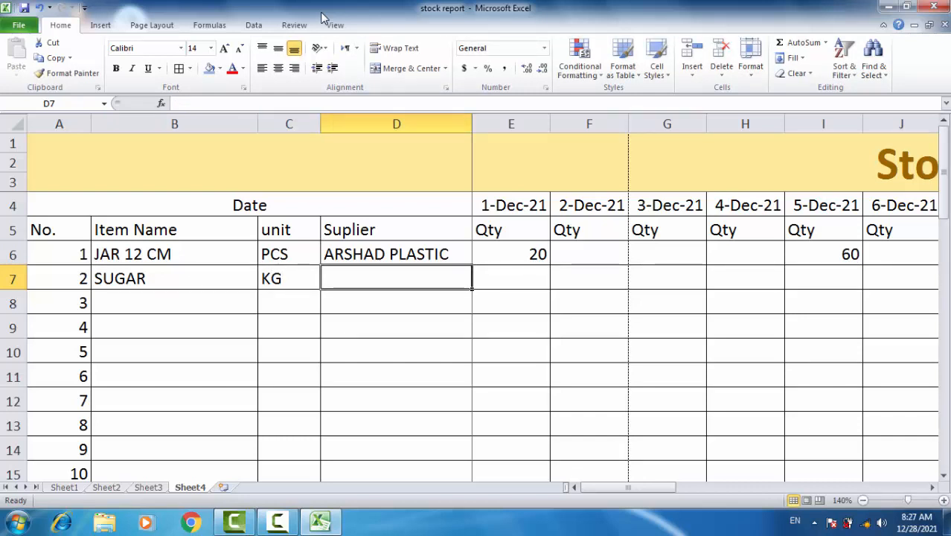
# Step: Enter ALNOOR SUGAR as the supplier of the SUGAR item
pyautogui.write('AL')
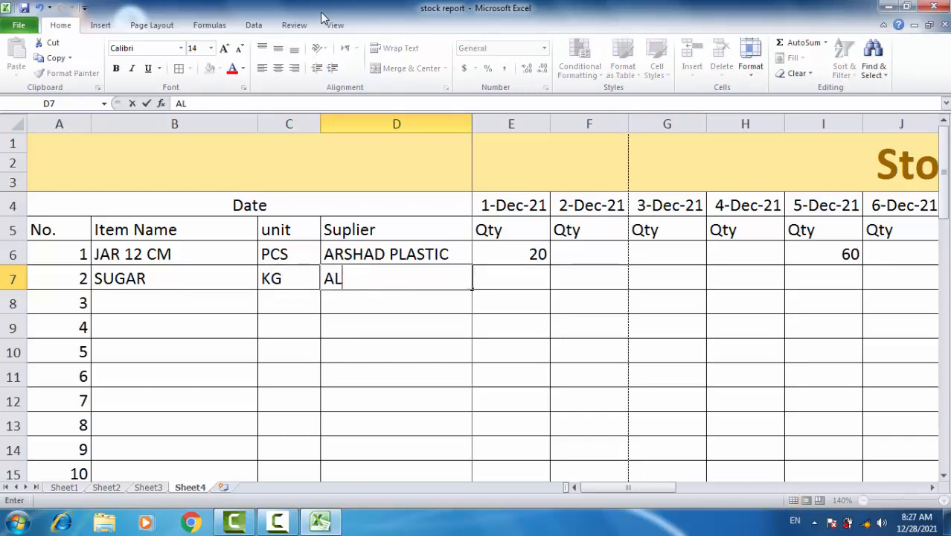
pyautogui.write('NOOR S')
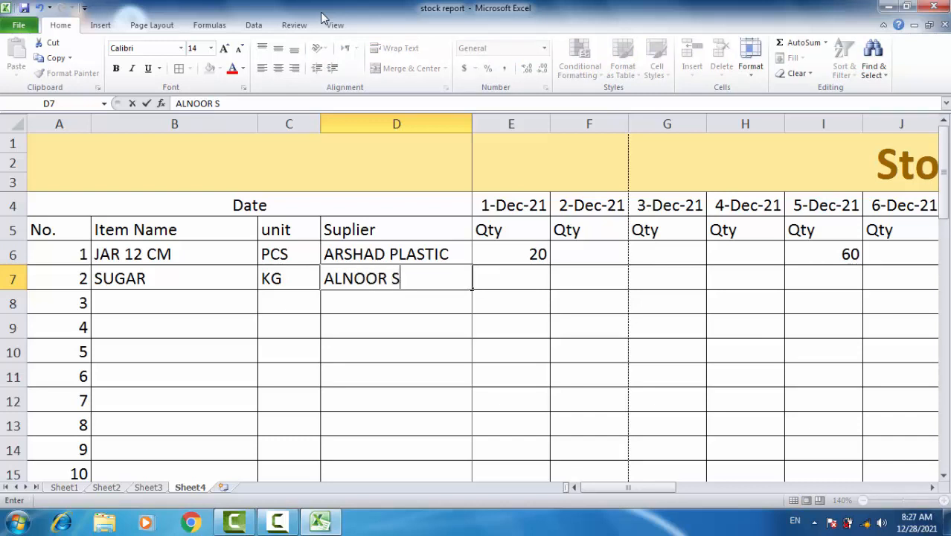
pyautogui.write('UGA')
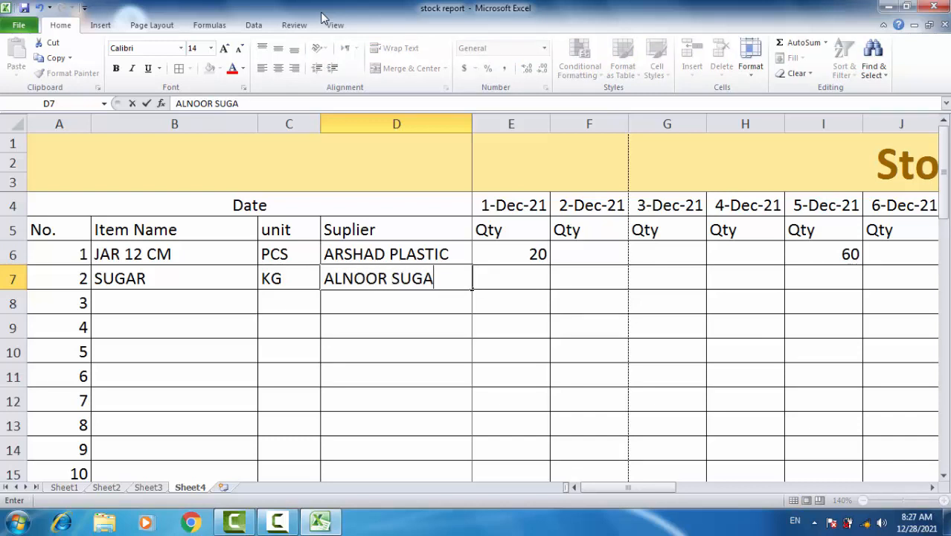
pyautogui.write('R')
pyautogui.press('Tab')
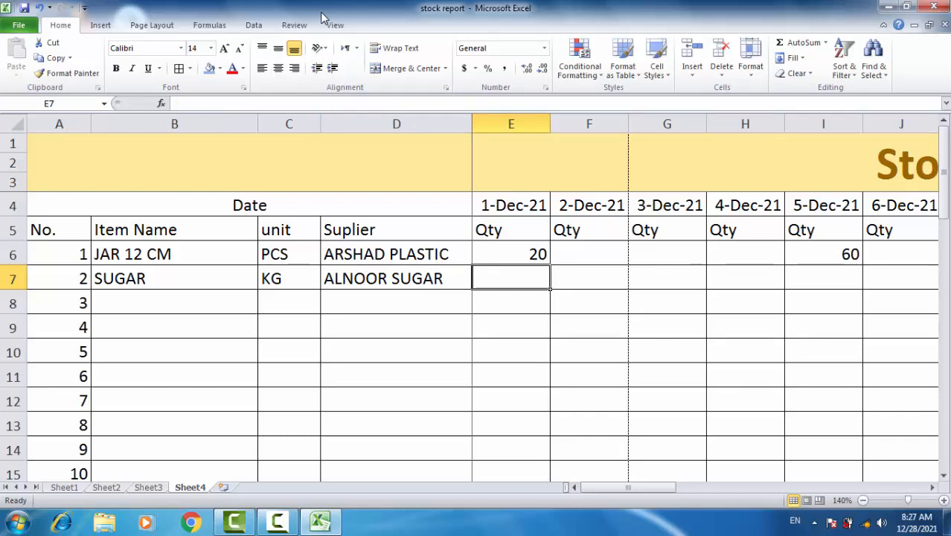
# Step: Enter the SUGAR quantities 9000 for 5-Dec-21 and 4500 for 8-Dec-21
pyautogui.press('Right')
pyautogui.press('Right')
pyautogui.press('Right')
pyautogui.press('Right')
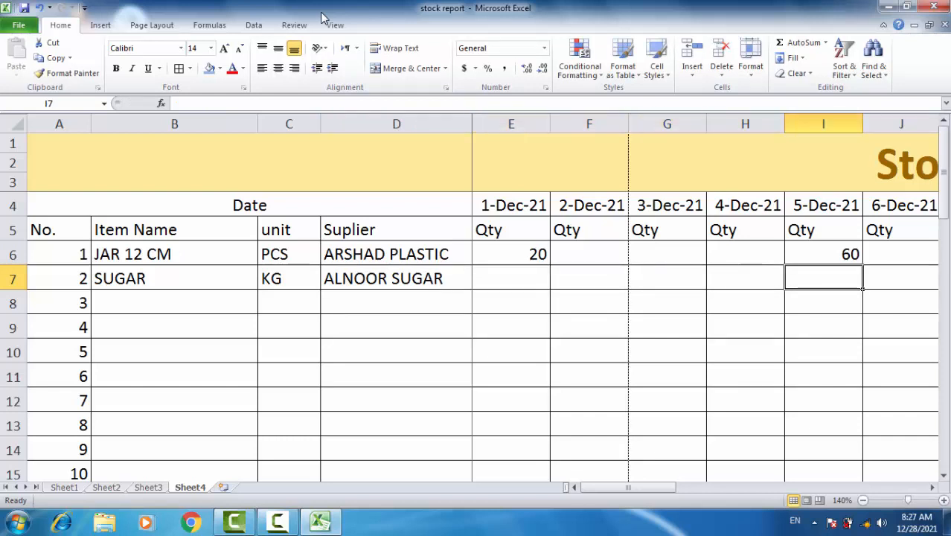
pyautogui.press('Left')
pyautogui.press('Right')
pyautogui.write('9000')
pyautogui.press('Right')
pyautogui.press('Right')
pyautogui.press('Right')
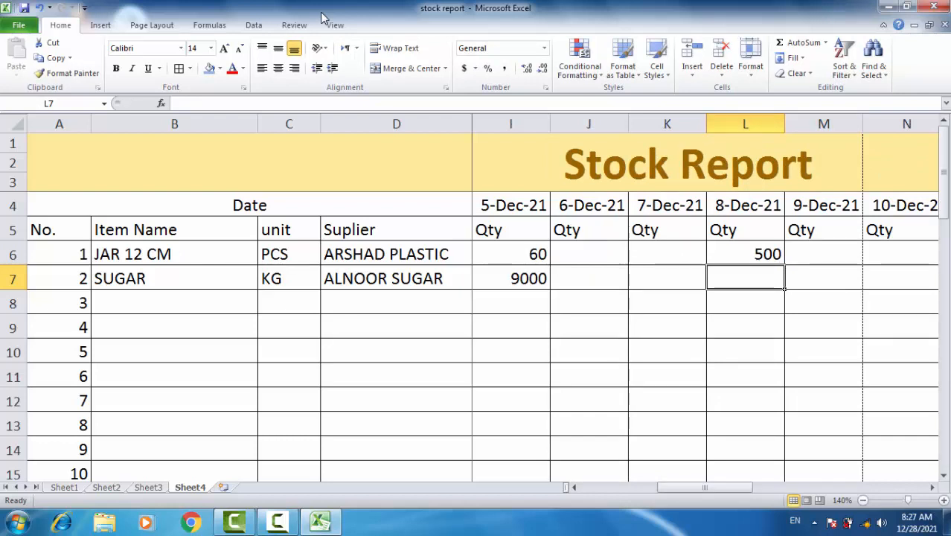
pyautogui.write('4500')
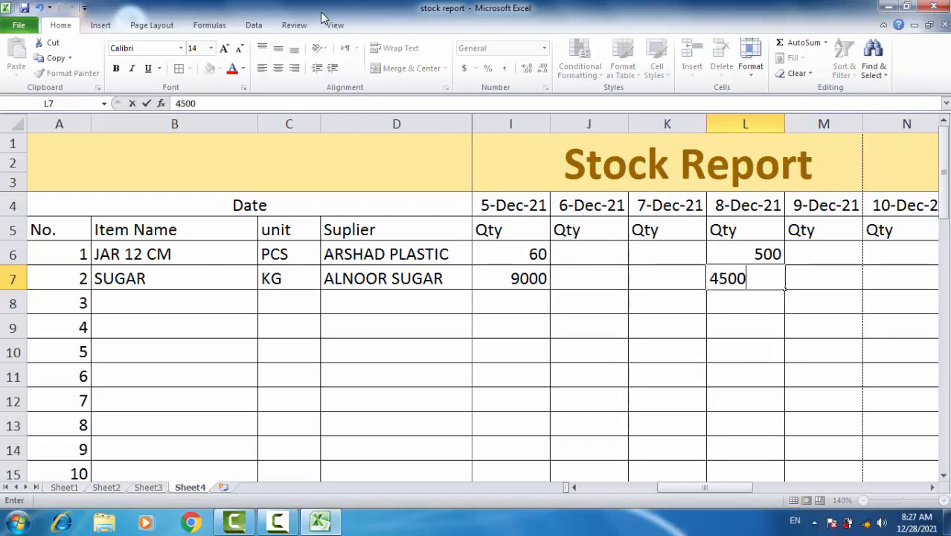
# Step: Enter the SUGAR quantities 95 for 10-Dec-21 and 6000 for 14-Dec-21
pyautogui.press('Right')
pyautogui.press('Right')
pyautogui.press('Right')
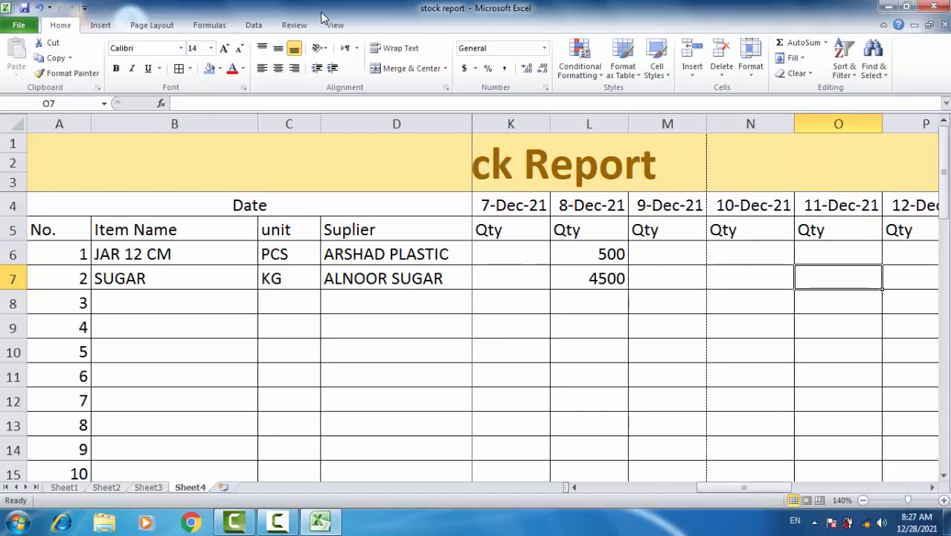
pyautogui.press('Left')
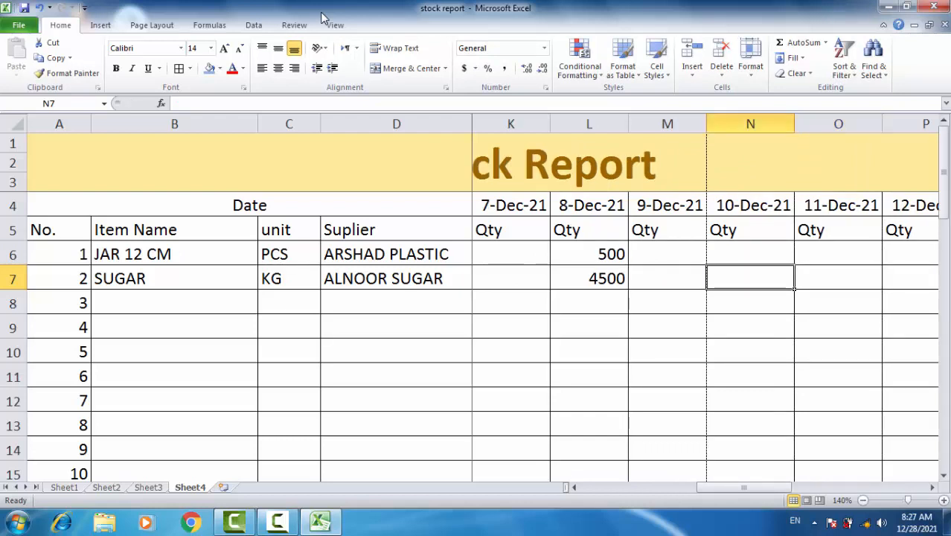
pyautogui.write('9')
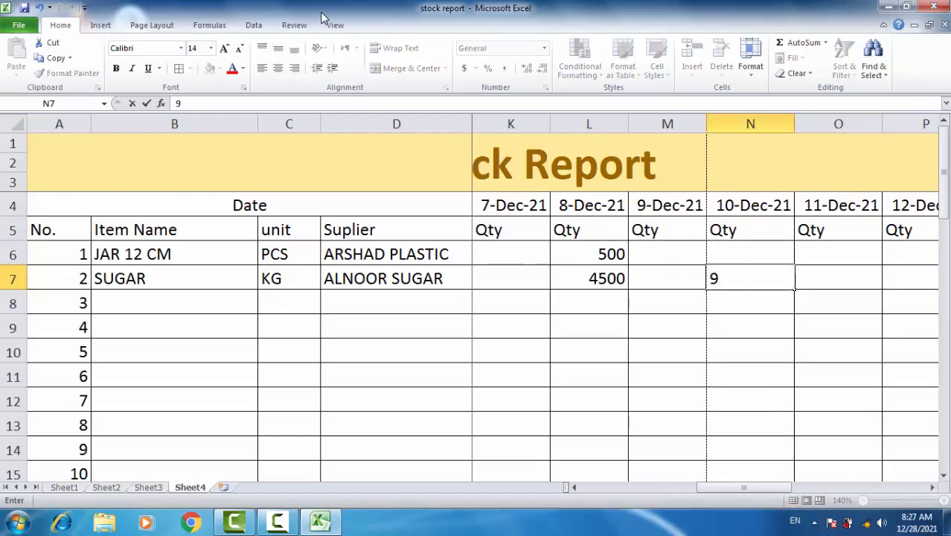
pyautogui.write('5')
pyautogui.press('Right')
pyautogui.press('Right')
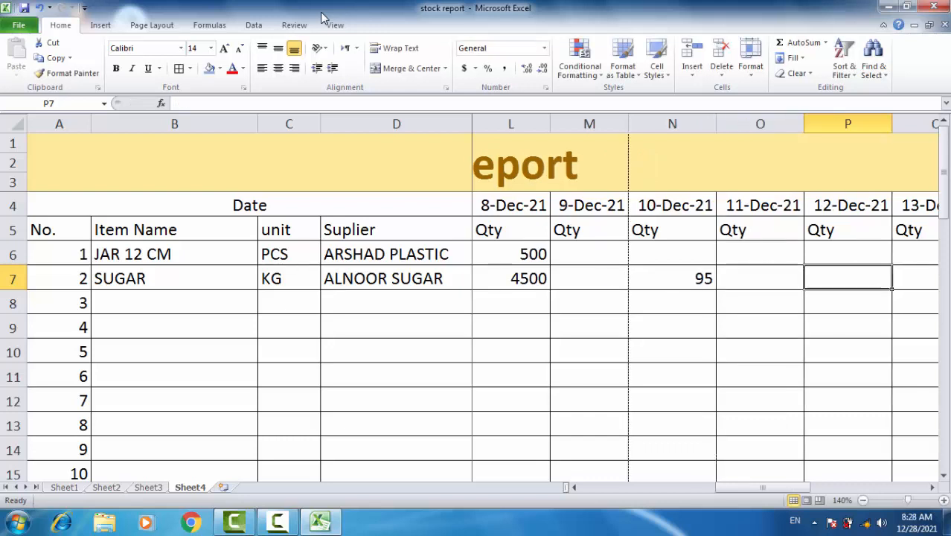
pyautogui.press('Right')
pyautogui.press('Right')
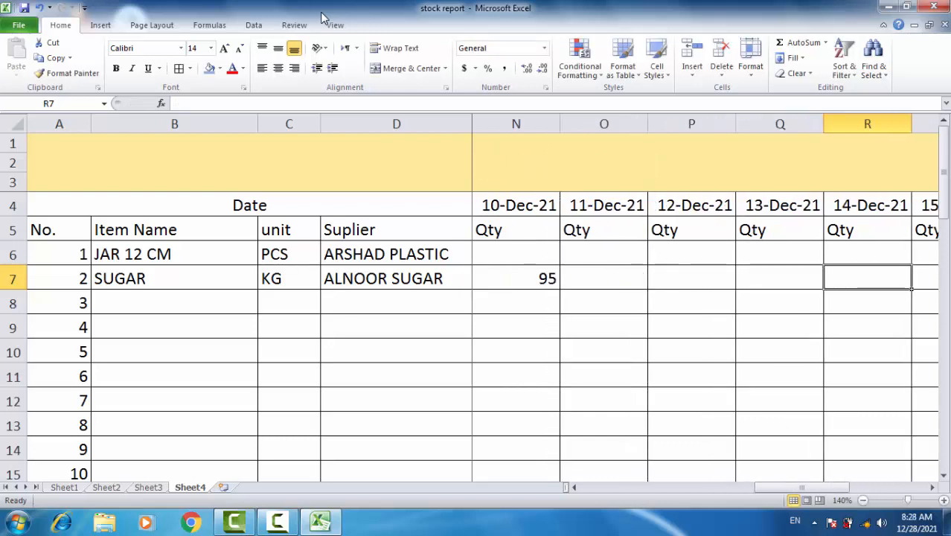
pyautogui.write('6000')
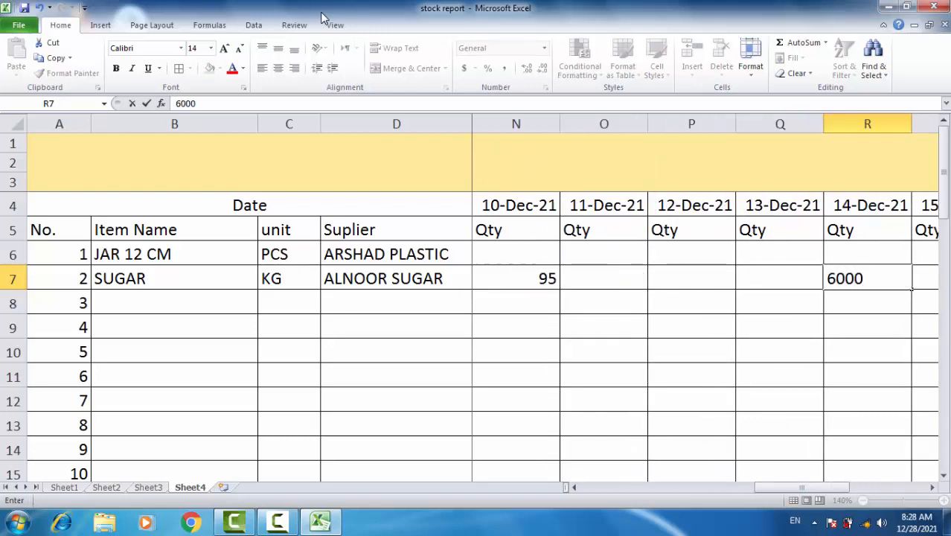
pyautogui.press('Return')
# Step: Add STICKER as item 3 in the stock list with PCS as its unit
pyautogui.press('Left')
pyautogui.press('Left')
pyautogui.press('Left')
pyautogui.press('Left')
pyautogui.press('Left')
pyautogui.press('Left')
pyautogui.press('Left')
pyautogui.press('Left')
pyautogui.press('Left')
pyautogui.press('Left')
pyautogui.press('Left')
pyautogui.press('Left')
pyautogui.press('Left')
pyautogui.press('Left')
pyautogui.press('Left')
pyautogui.press('Left')
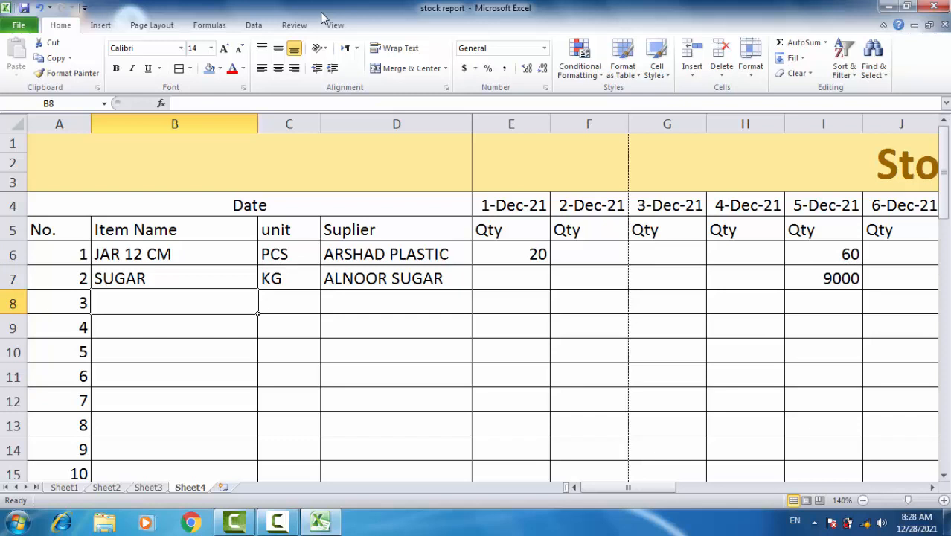
pyautogui.write('s')
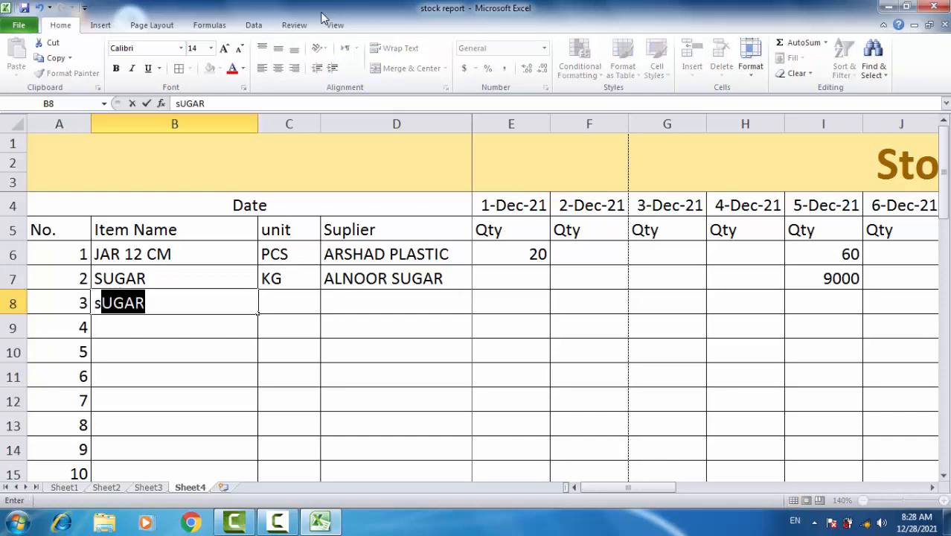
pyautogui.press('BackSpace')
pyautogui.write('S')
pyautogui.press('BackSpace')
pyautogui.press('BackSpace')
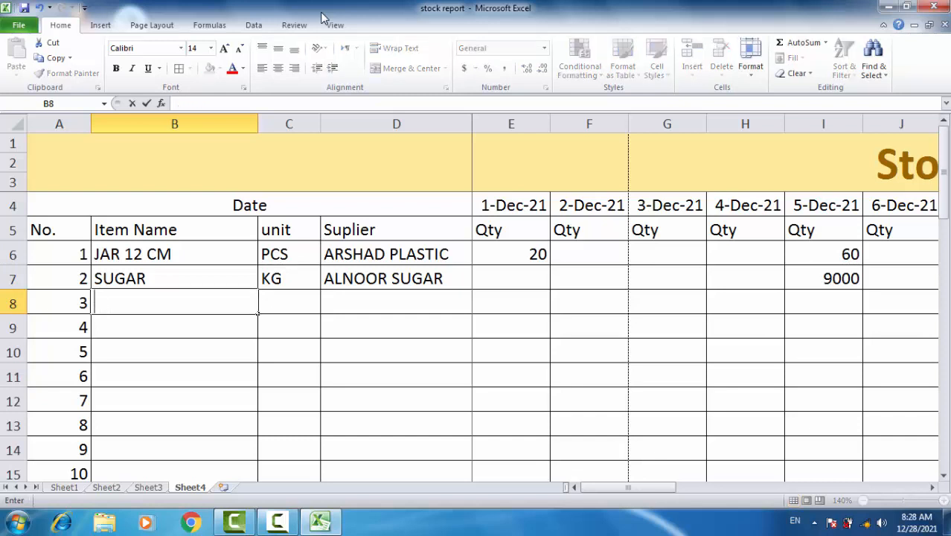
pyautogui.write('STICKE')
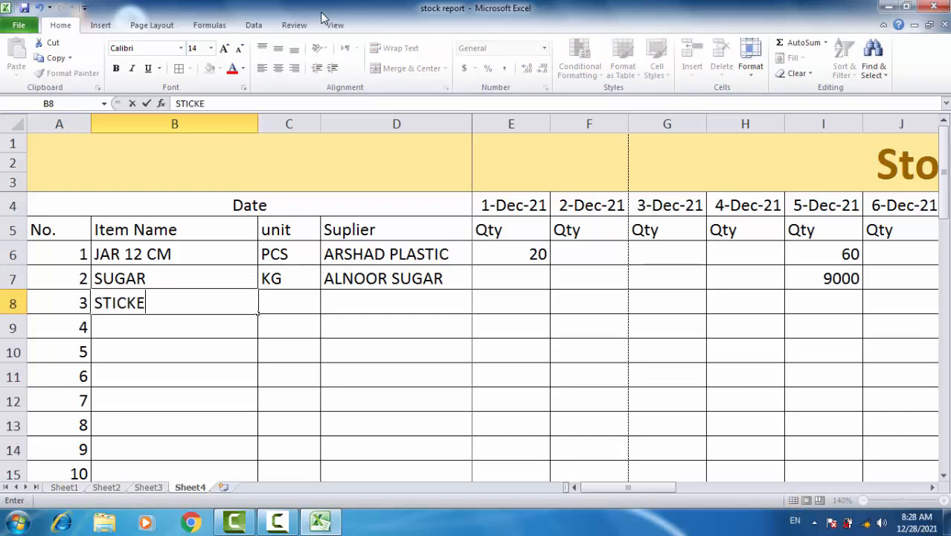
pyautogui.press('BackSpace')
pyautogui.press('BackSpace')
pyautogui.write('KER')
pyautogui.press('Tab')
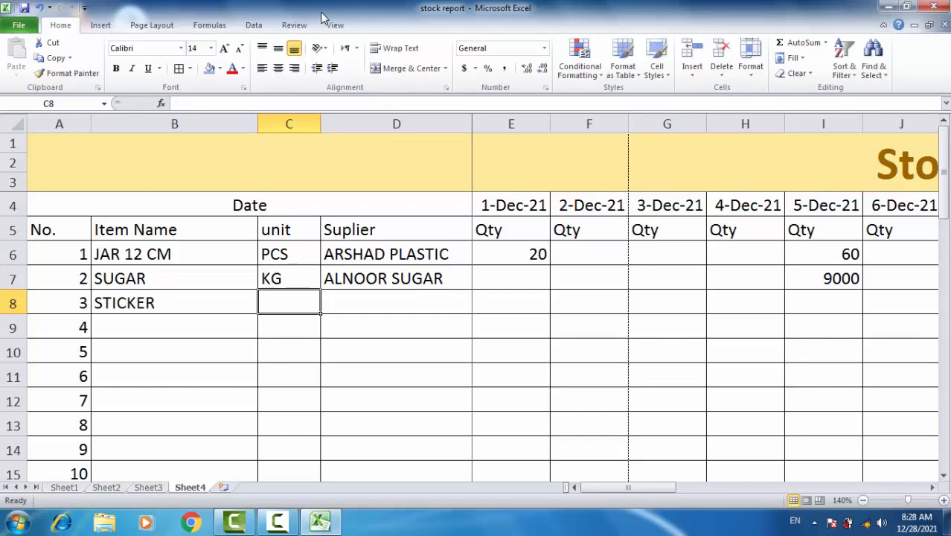
pyautogui.write('P')
pyautogui.press('Tab')
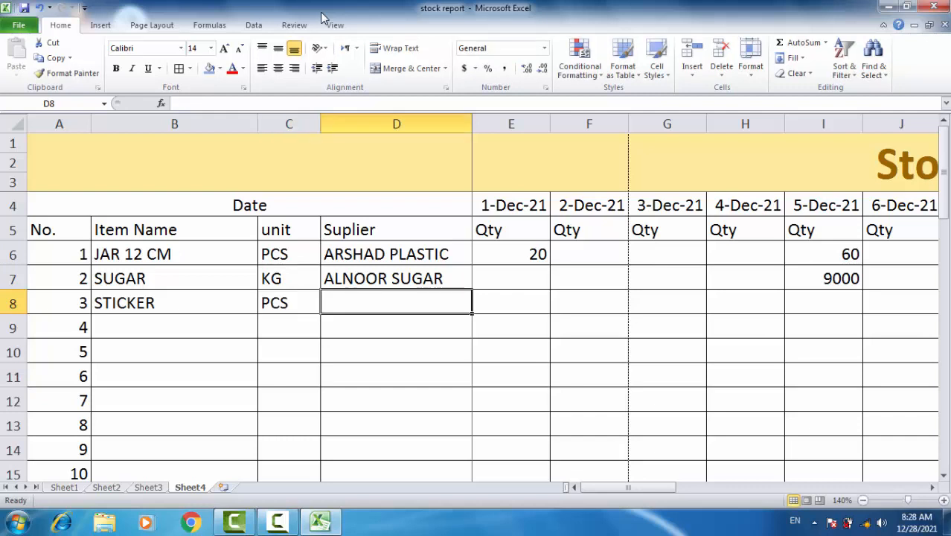
# Step: Enter SS PRINTING as the supplier of the STICKER item
pyautogui.write('SS ')
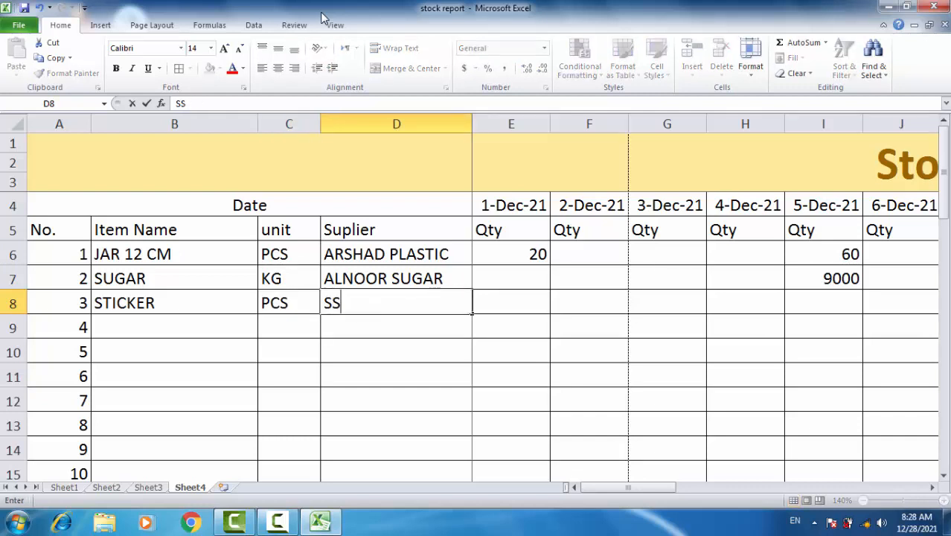
pyautogui.write('PRIN')
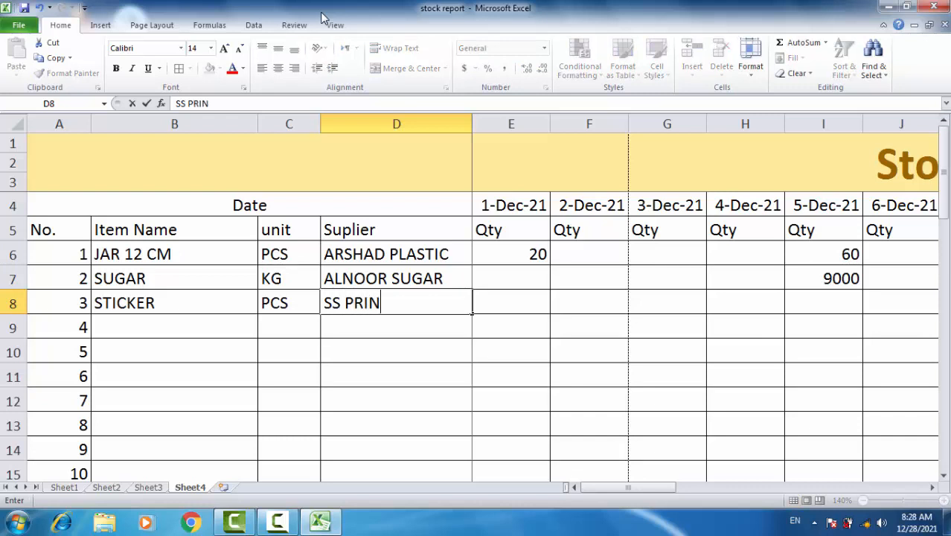
pyautogui.write('TING')
pyautogui.press('Tab')
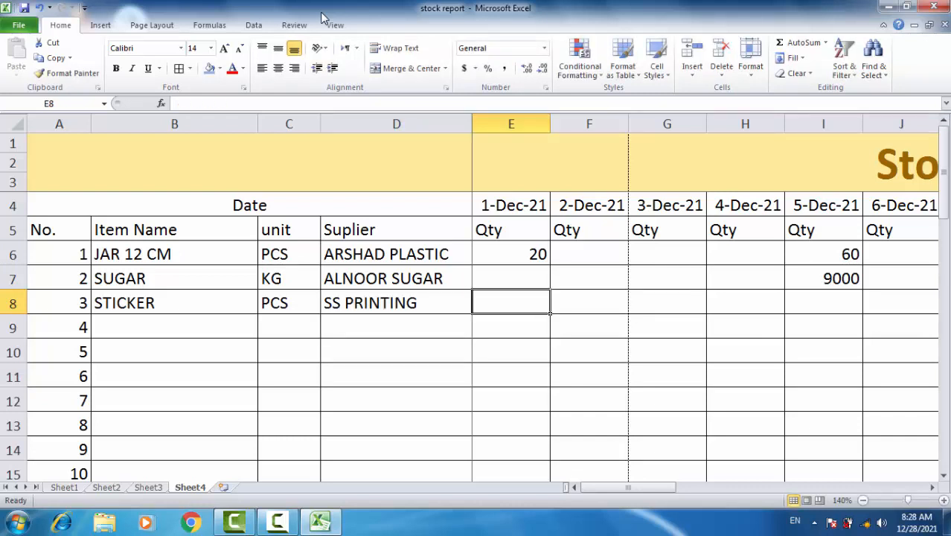
# Step: Enter the STICKER quantity 1200 for 1-Dec-21
pyautogui.write('2')
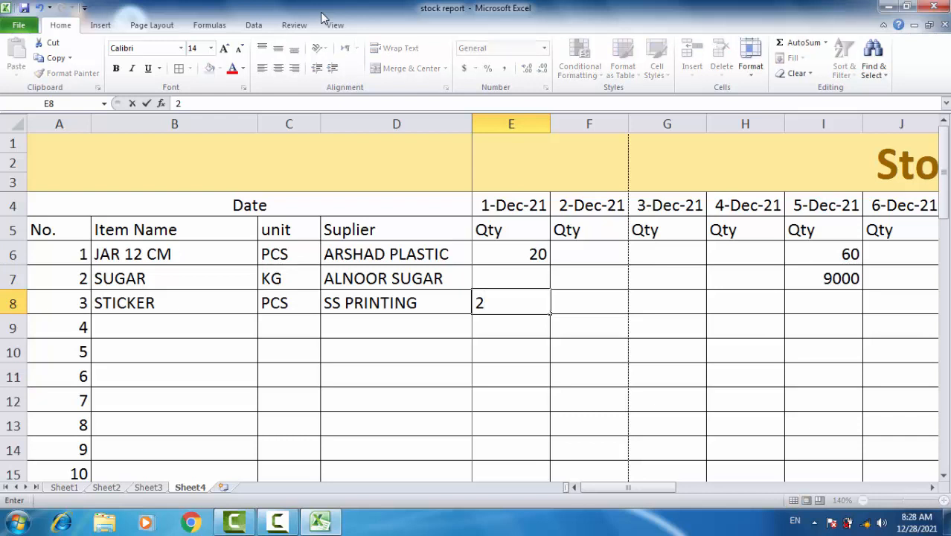
pyautogui.press('BackSpace')
pyautogui.write('1200')
pyautogui.press('Tab')
# Step: Enter the STICKER quantities 500 for 9-Dec-21 and 600 for 11-Dec-21
pyautogui.press('Tab')
pyautogui.press('Tab')
pyautogui.press('Tab')
pyautogui.press('Tab')
pyautogui.press('Tab')
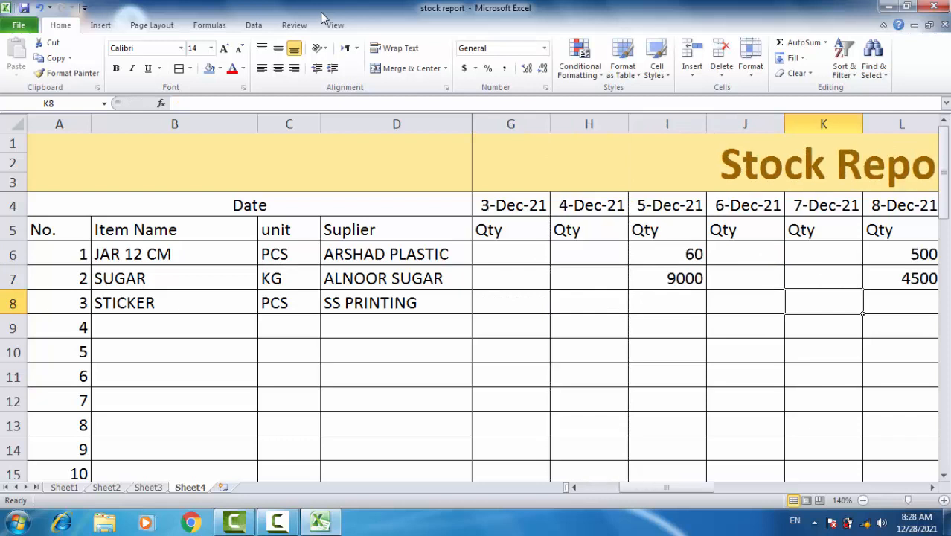
pyautogui.press('Tab')
pyautogui.press('Tab')
pyautogui.hotkey('shift', 'Tab')
pyautogui.press('Tab')
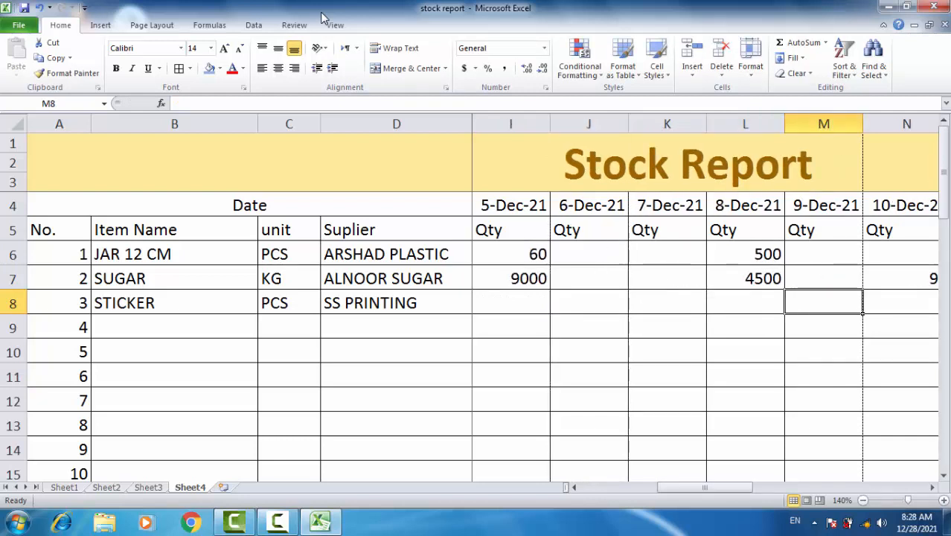
pyautogui.write('500')
pyautogui.press('Tab')
pyautogui.press('Tab')
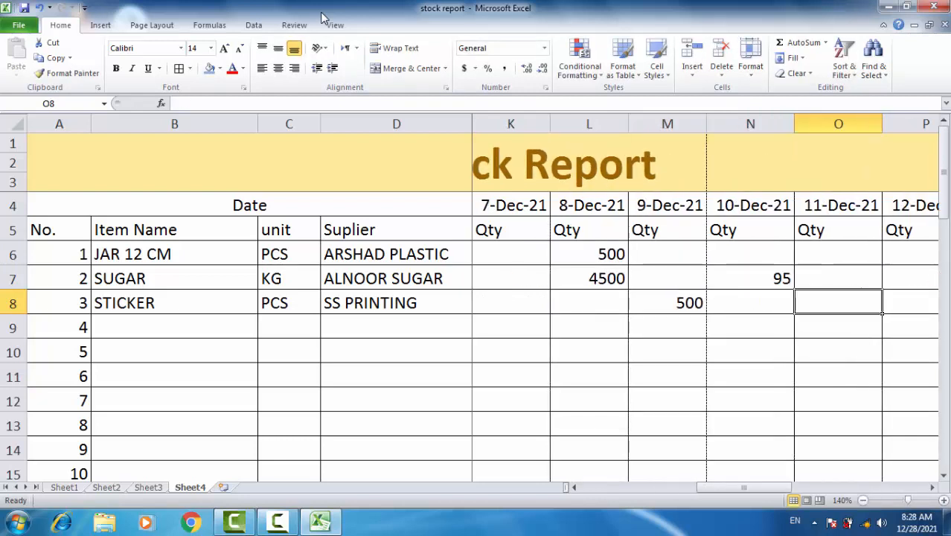
pyautogui.write('600')
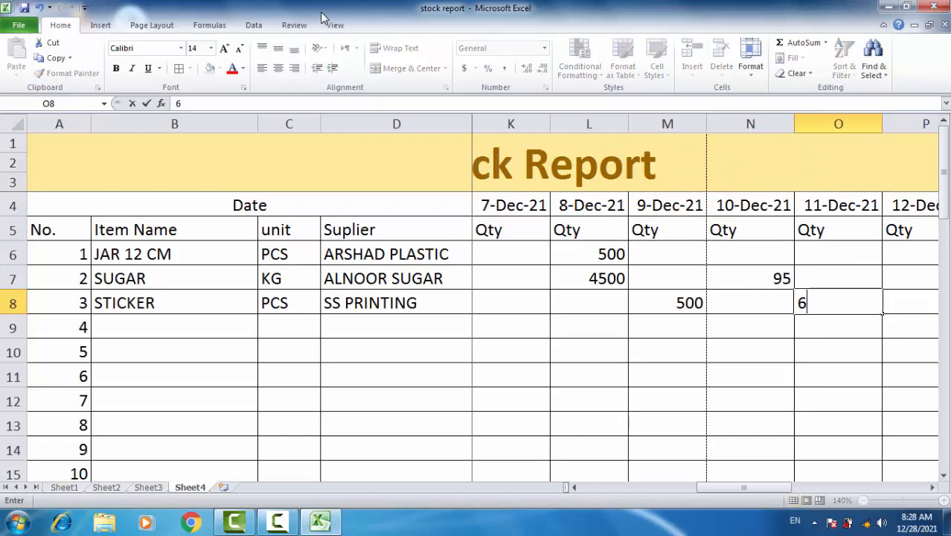
pyautogui.press('Tab')
pyautogui.press('Tab')
pyautogui.press('Tab')
# Step: Add TAPE as item 4 and CARTON as item 5 in the stock list
pyautogui.press('Left')
pyautogui.press('Left')
pyautogui.press('Left')
pyautogui.press('Left')
pyautogui.press('Left')
pyautogui.press('Left')
pyautogui.press('Left')
pyautogui.press('Left')
pyautogui.press('Left')
pyautogui.press('Left')
pyautogui.press('Left')
pyautogui.press('Left')
pyautogui.press('Left')
pyautogui.press('Left')
pyautogui.press('Left')
pyautogui.press('Left')
pyautogui.press('Left')
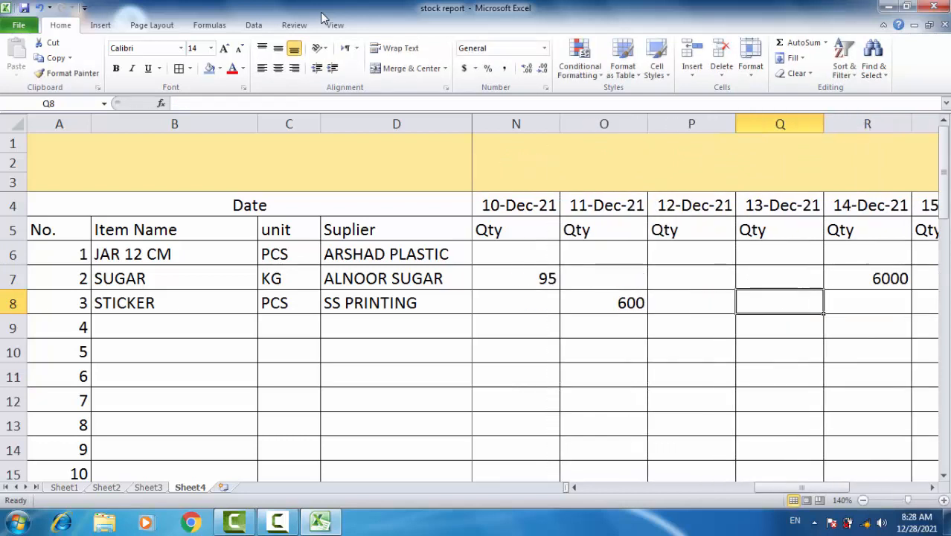
pyautogui.press('Right')
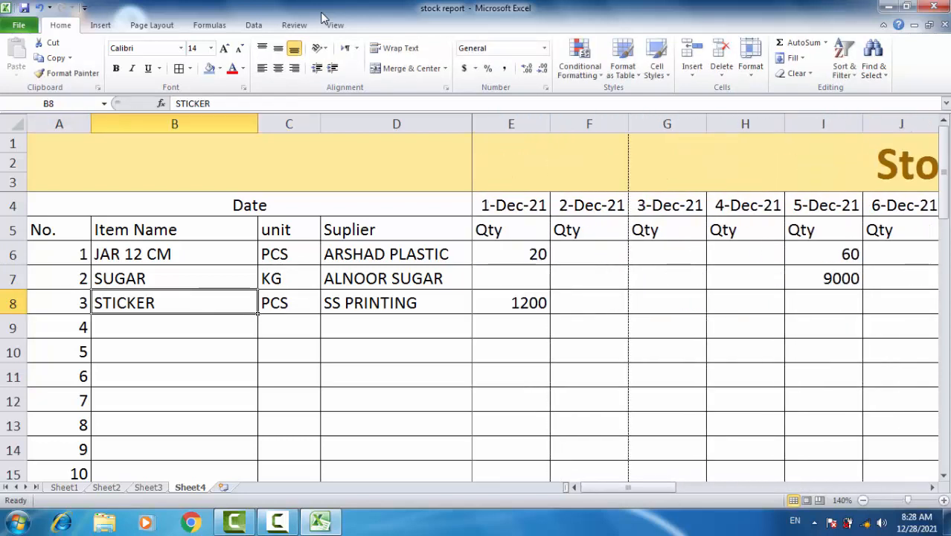
pyautogui.press('Down')
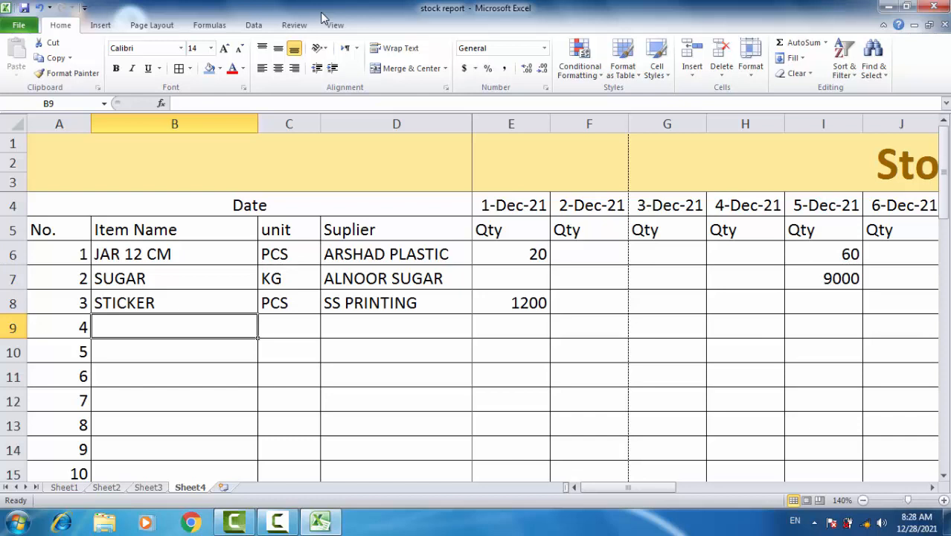
pyautogui.write('TAPE')
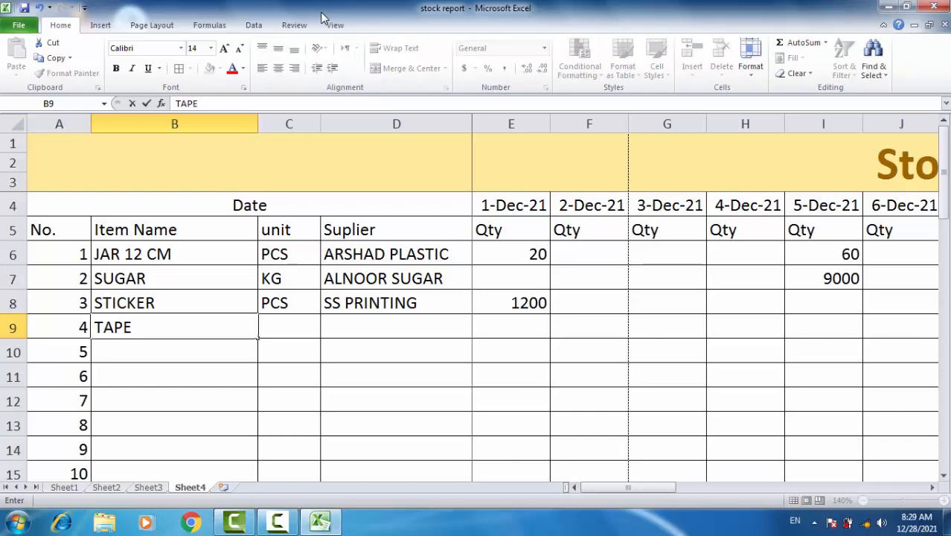
pyautogui.press('Return')
pyautogui.write('CARTON')
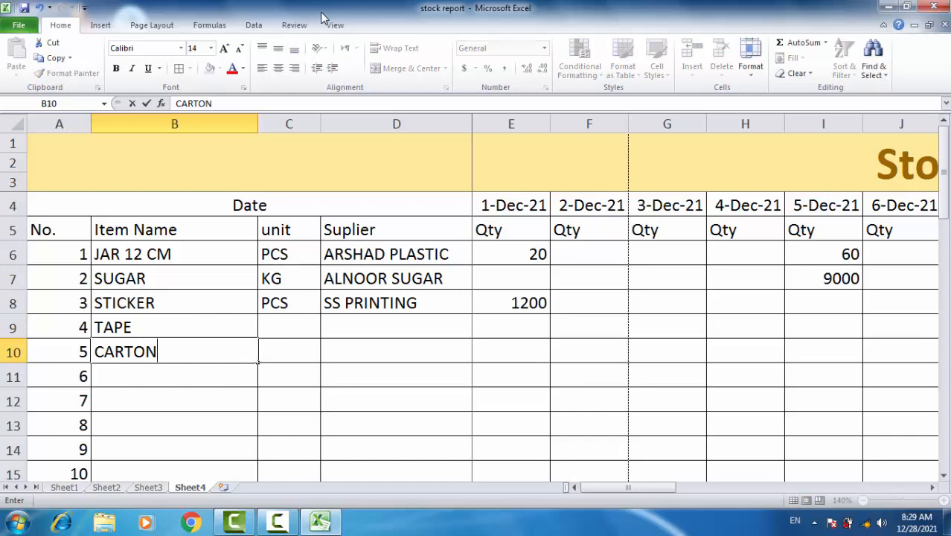
pyautogui.press('Tab')
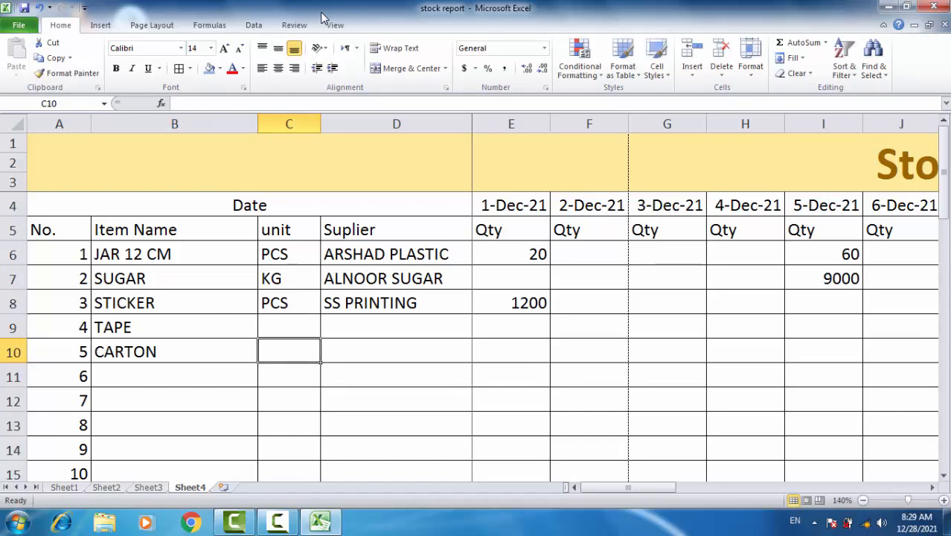
# Step: Enter PCS as the unit of both the TAPE and CARTON items
pyautogui.press('Up')
pyautogui.press('Down')
pyautogui.press('Up')
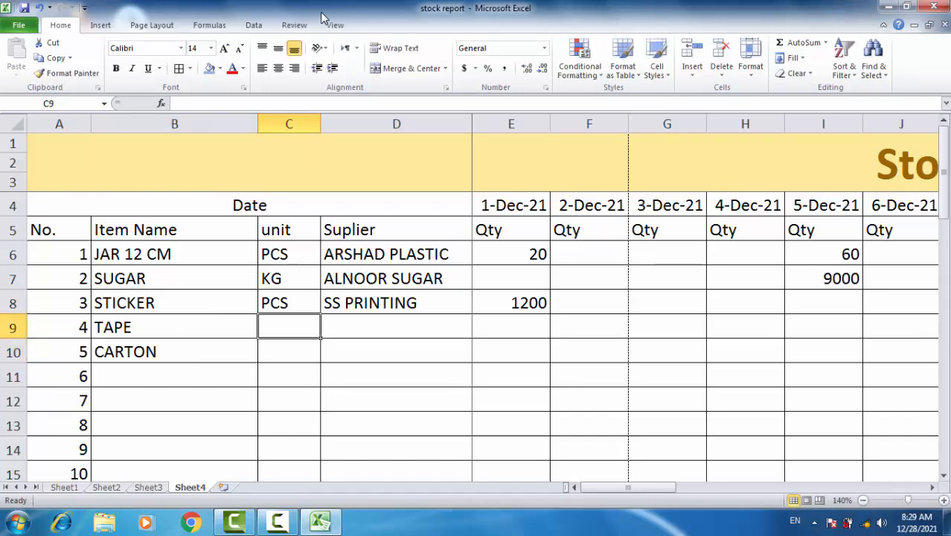
pyautogui.write('PCS')
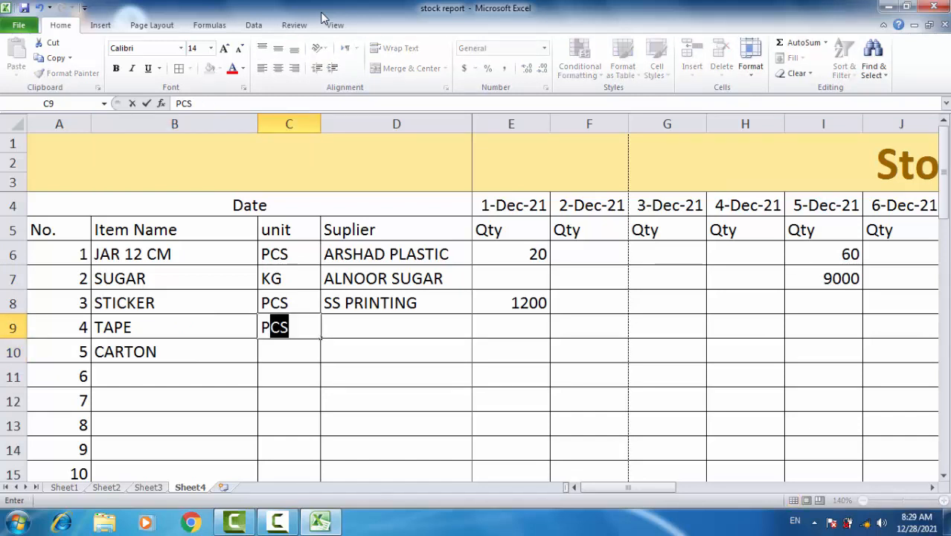
pyautogui.press('Return')
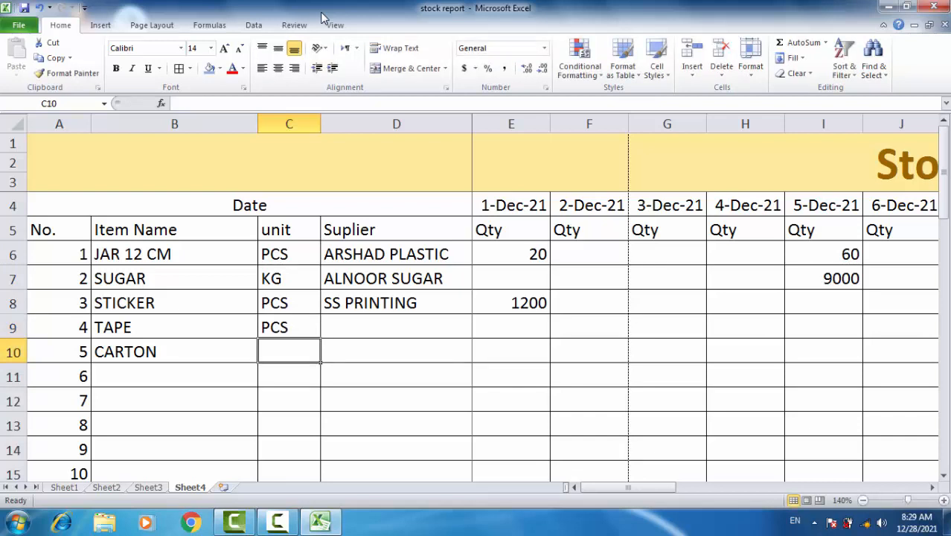
pyautogui.write('PCS')
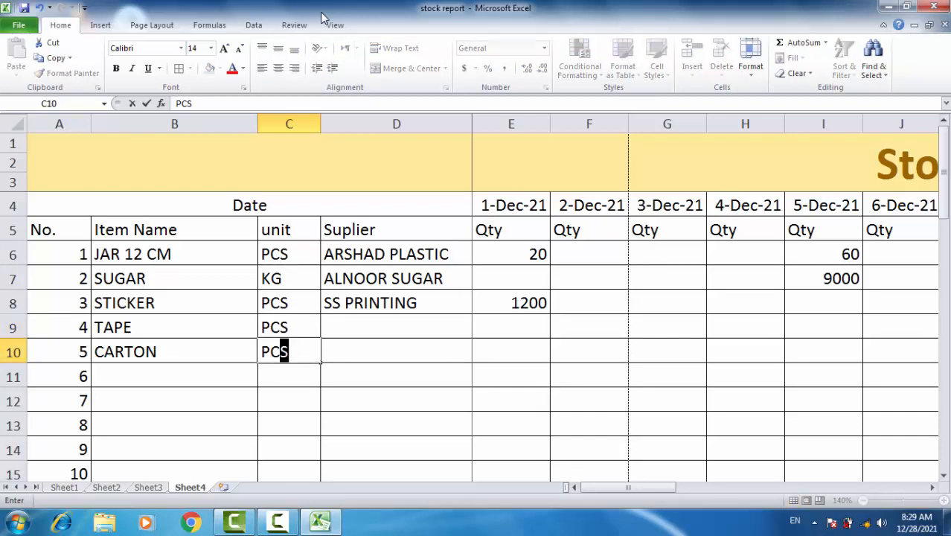
pyautogui.press('Tab')
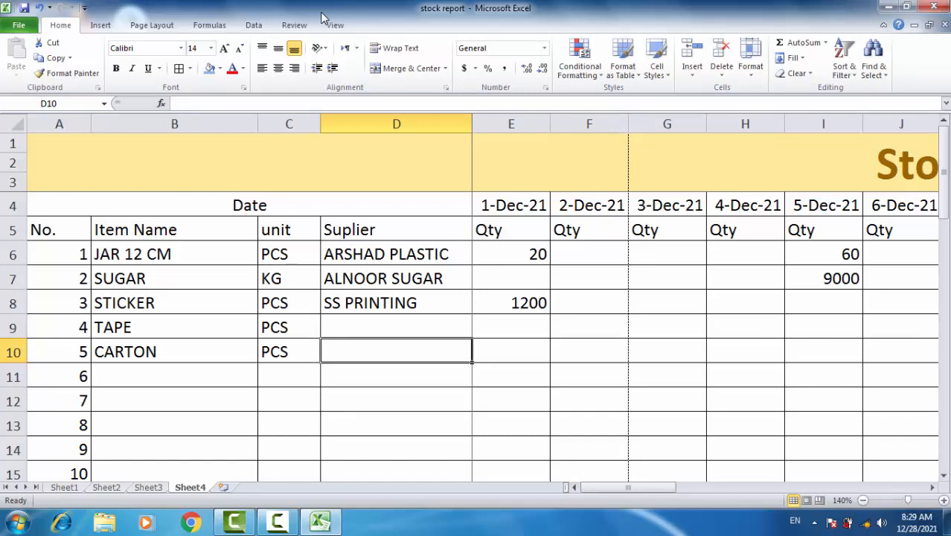
# Step: Enter SHAHZAD POLYMER as the supplier of the TAPE item
pyautogui.press('Up')
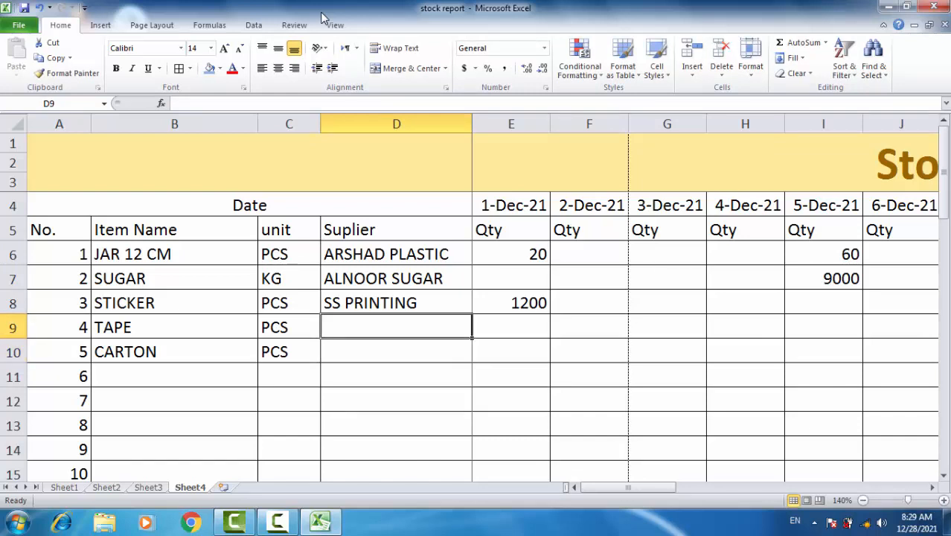
pyautogui.write('SHA')
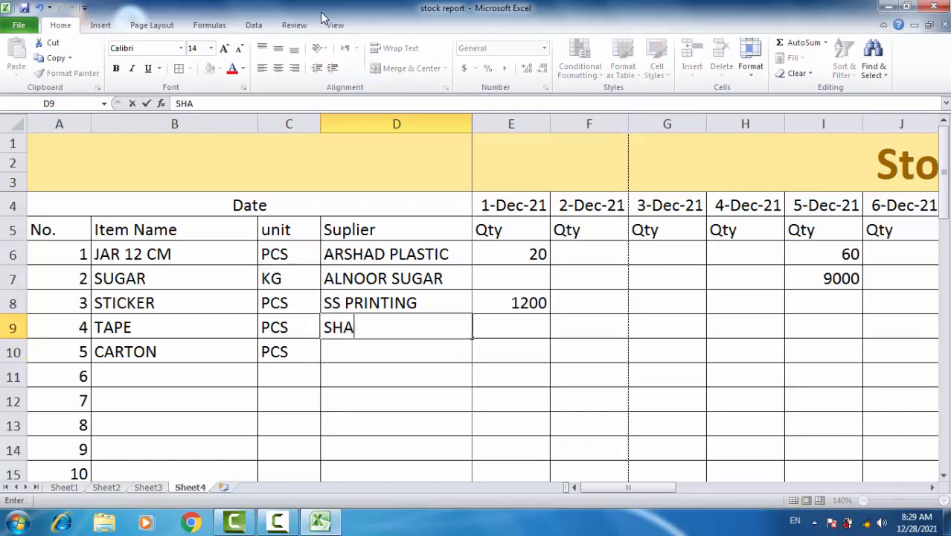
pyautogui.write('HZAD PL;')
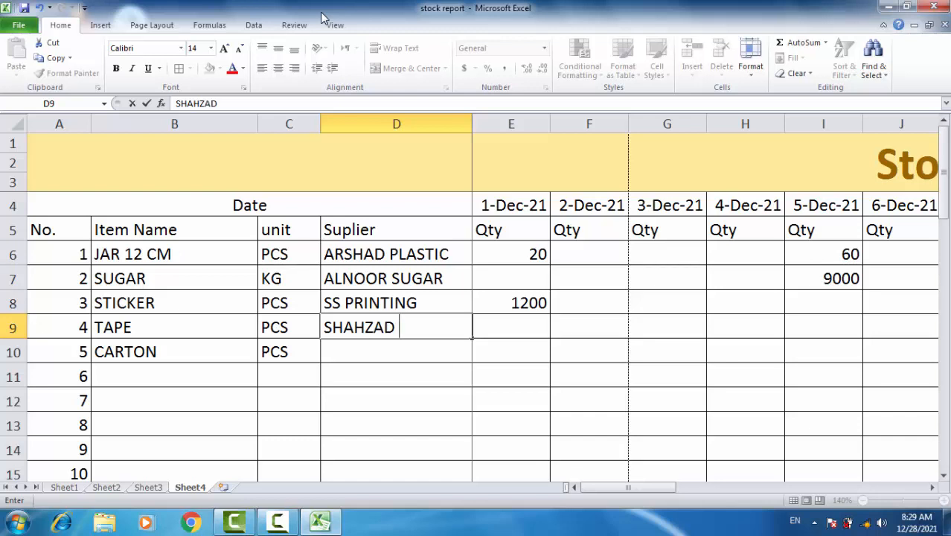
pyautogui.press('BackSpace')
pyautogui.press('BackSpace')
pyautogui.write('OLYMER')
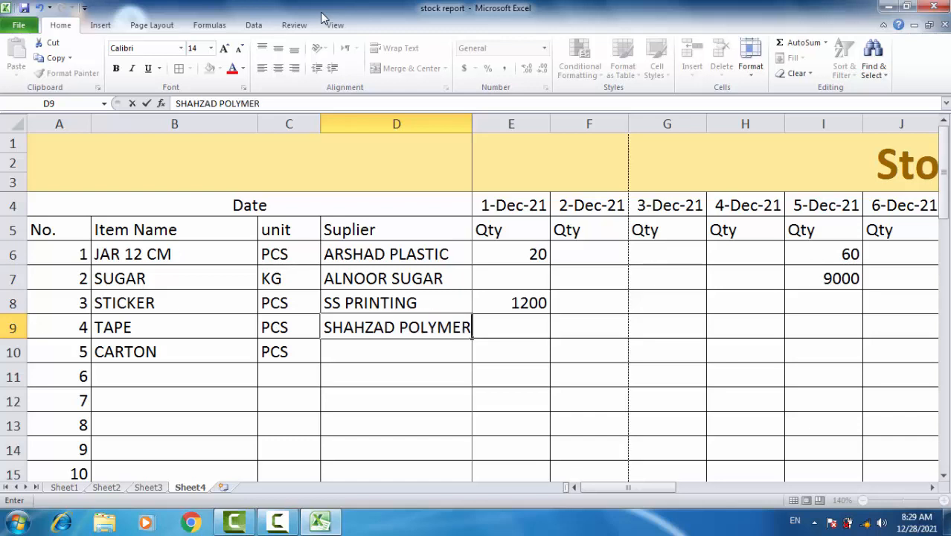
pyautogui.press('Return')
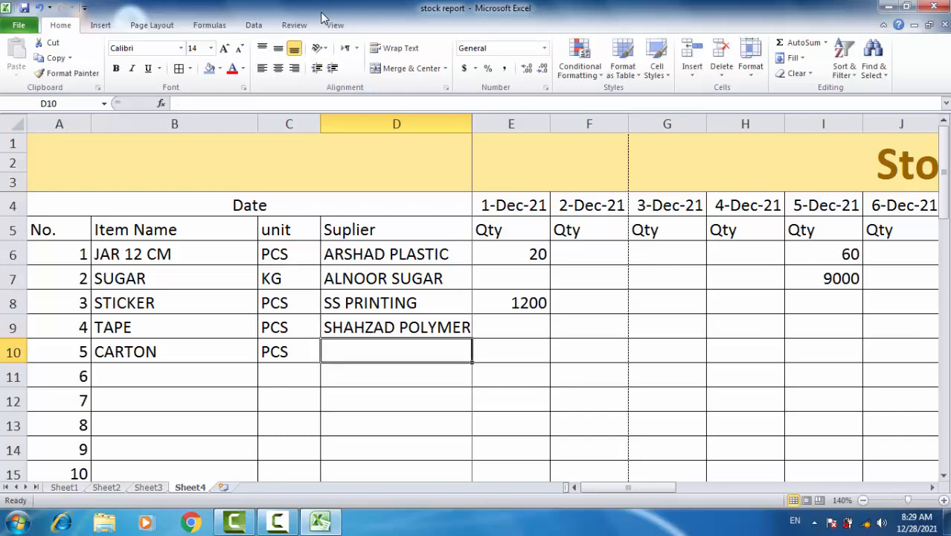
# Step: Enter NIMRA PKGS as the supplier of the CARTON item
pyautogui.write('N')
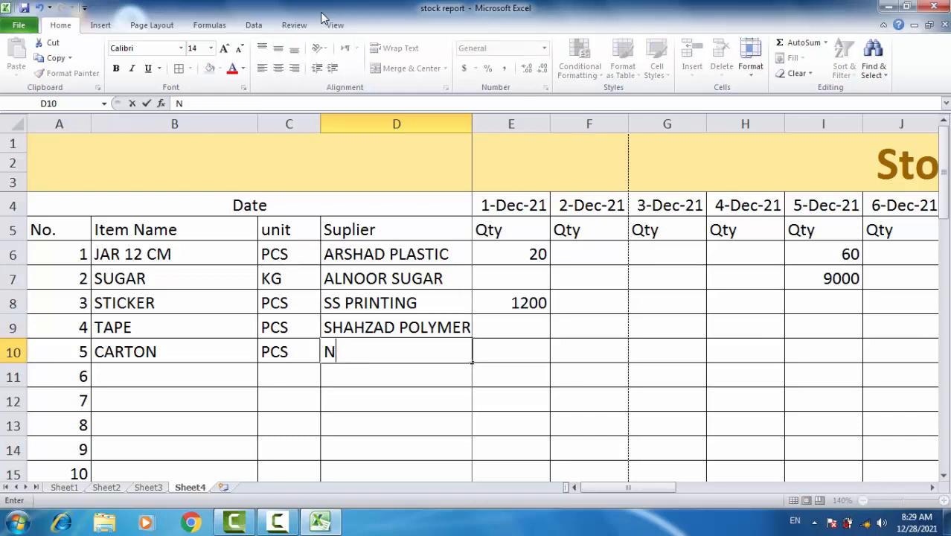
pyautogui.write('IMRA ')
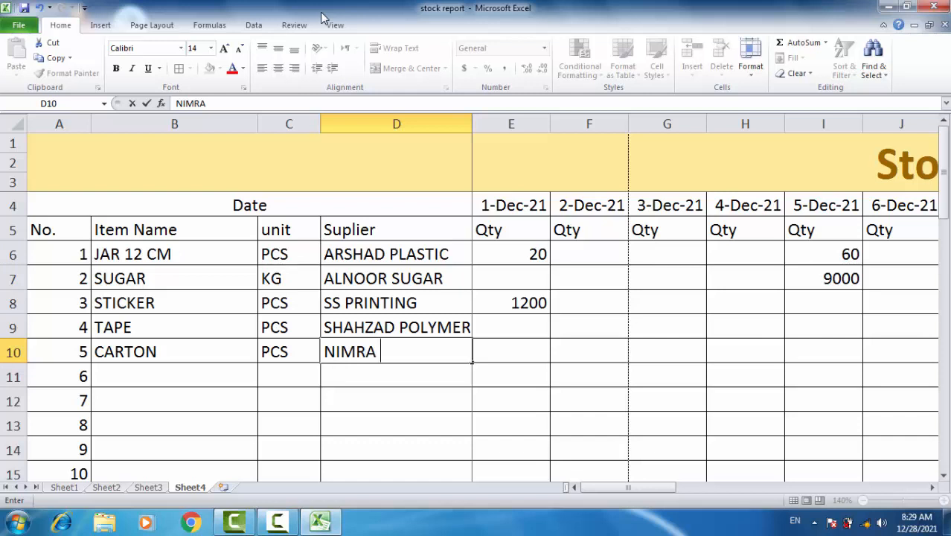
pyautogui.write('PKGS')
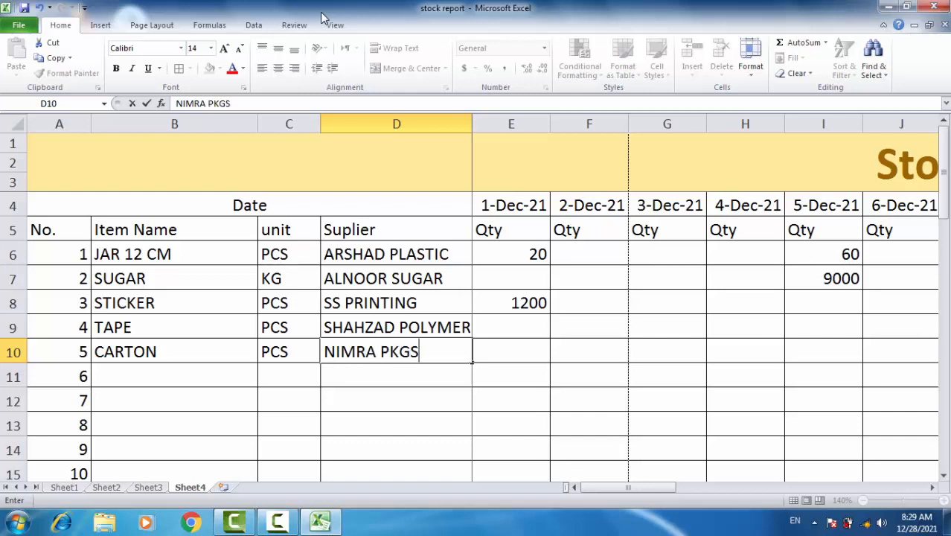
pyautogui.press('Right')
# Step: Enter the TAPE quantities as 780 for 3-Dec-21 and 500 for 7-Dec-21
pyautogui.press('Right')
pyautogui.press('Right')
pyautogui.press('Up')
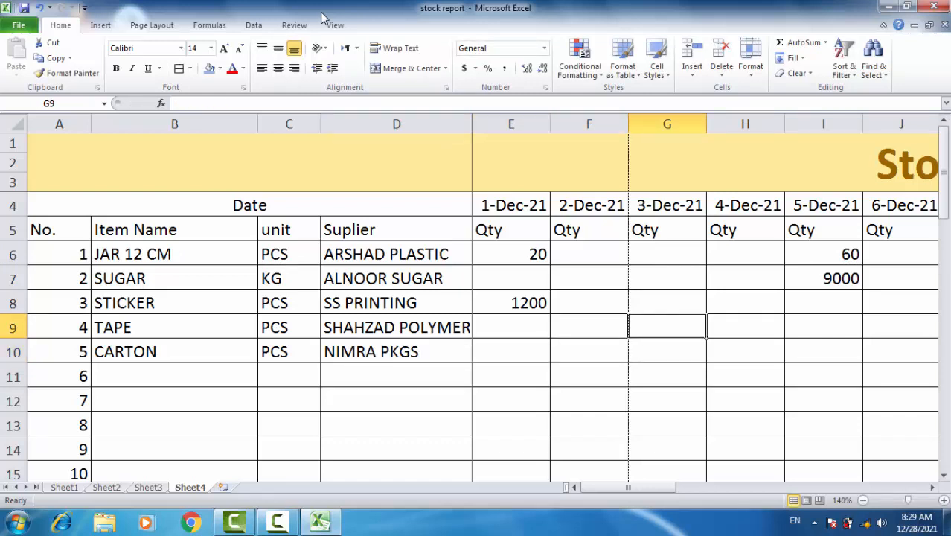
pyautogui.write('780')
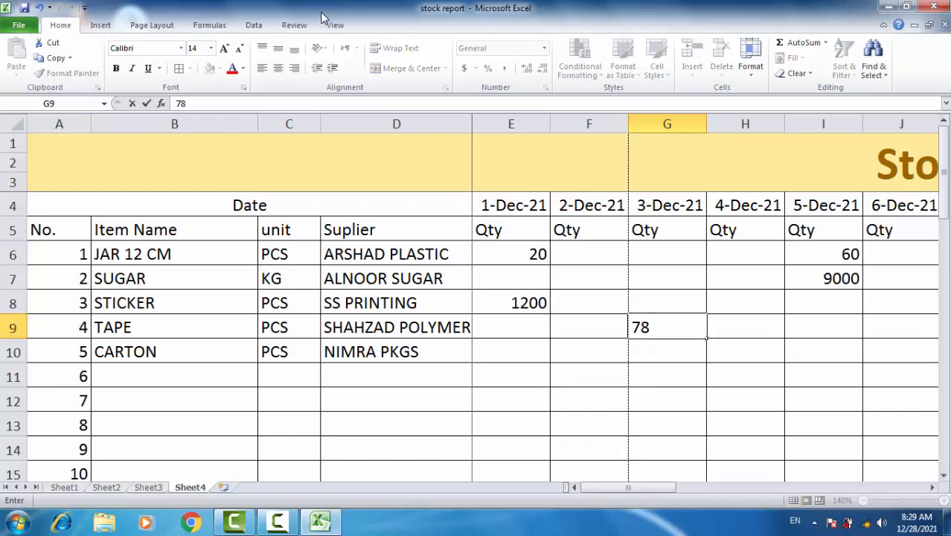
pyautogui.press('Right')
pyautogui.press('Right')
pyautogui.press('Right')
pyautogui.press('Right')
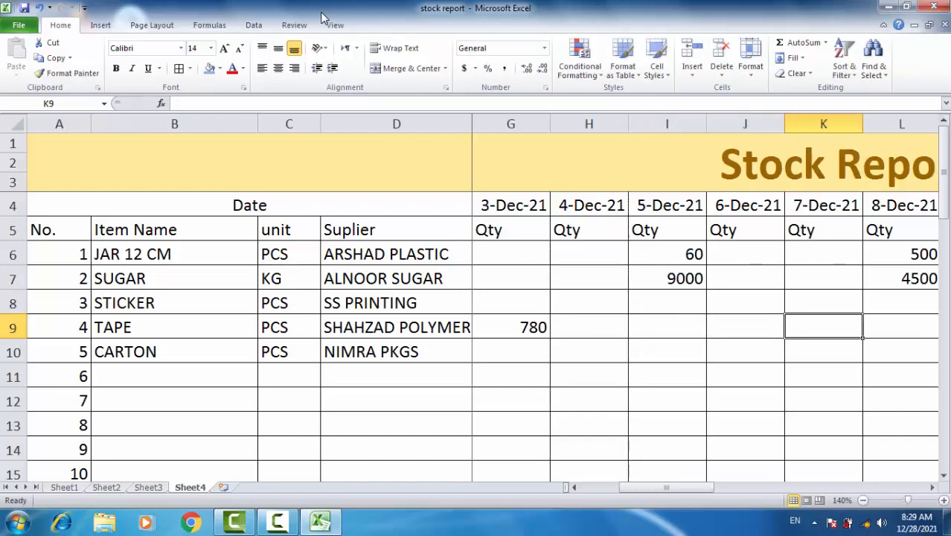
pyautogui.write('500')
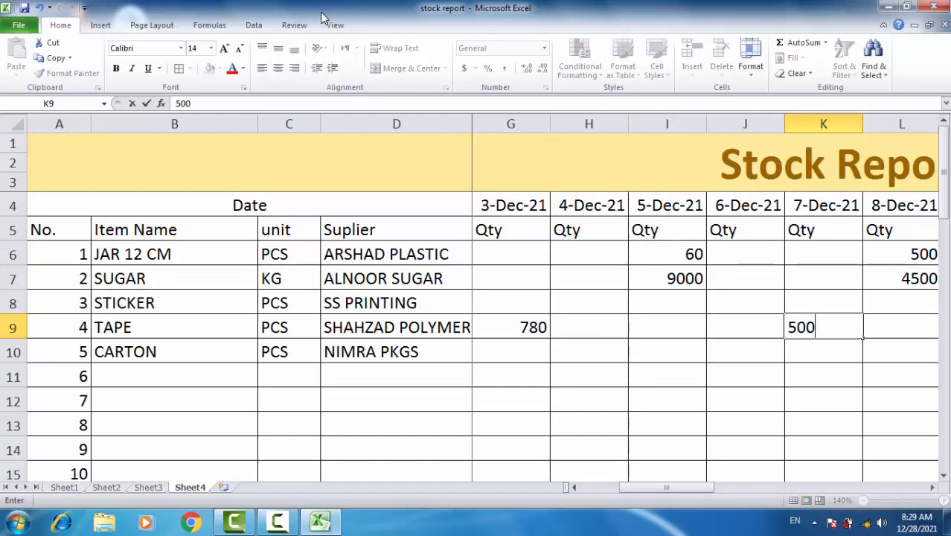
pyautogui.press('Return')
# Step: Enter the CARTON quantities as 900 for 4-Dec-21 and 200 for 7-Dec-21
pyautogui.press('Left')
pyautogui.press('Left')
pyautogui.press('Left')
pyautogui.press('Left')
pyautogui.press('Right')
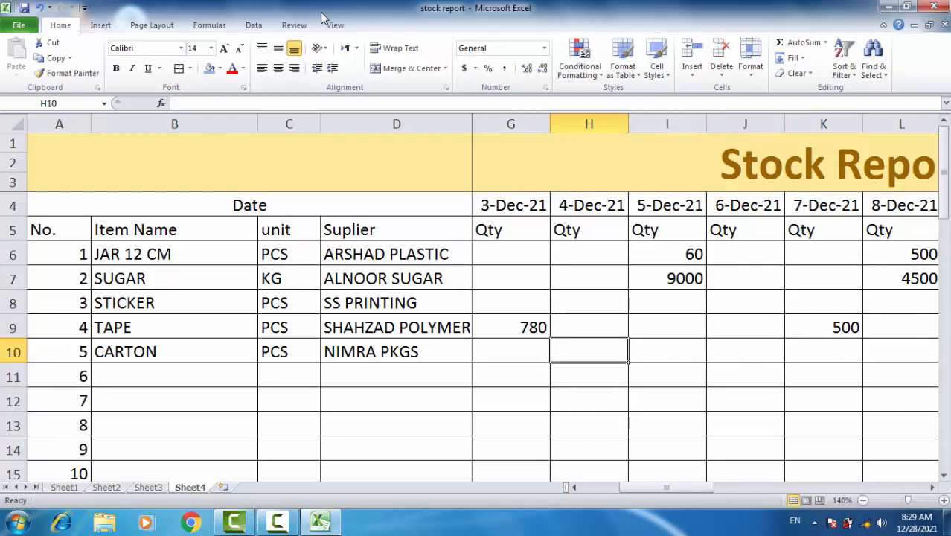
pyautogui.write('900')
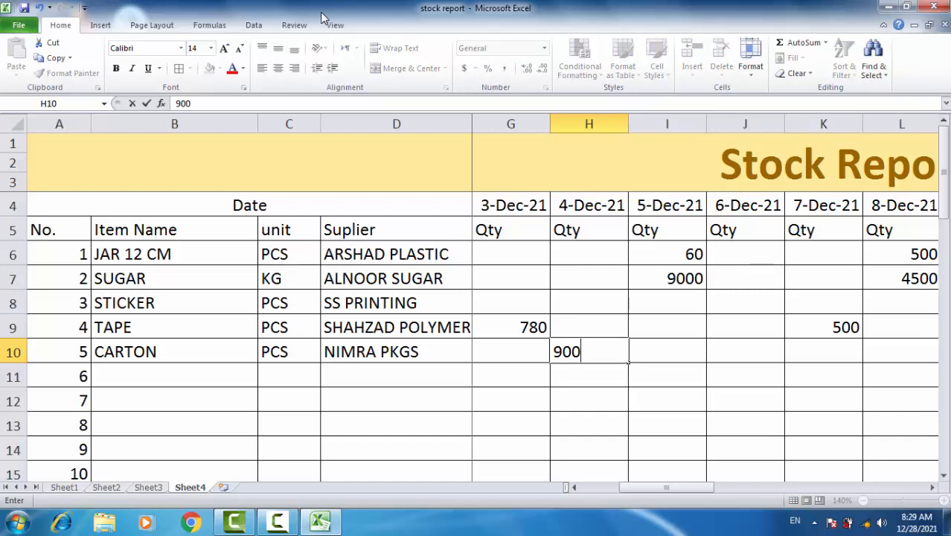
pyautogui.press('Right')
pyautogui.press('Right')
pyautogui.press('Right')
pyautogui.press('Left')
pyautogui.press('Right')
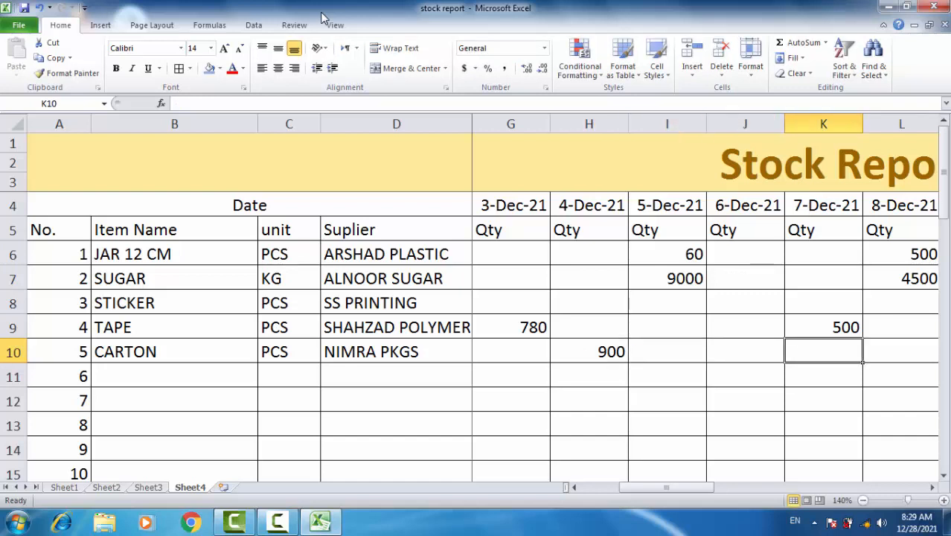
pyautogui.write('200')
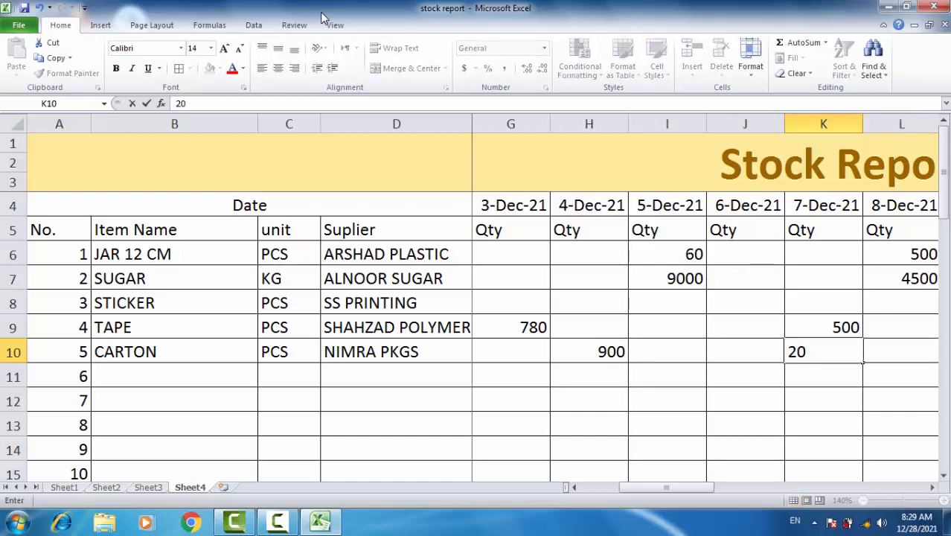
pyautogui.press('Right')
# Step: Look over the JAR 12 CM row from its item name through the daily quantities to the total, issue and remaining columns
pyautogui.press('Right')
pyautogui.press('Right')
pyautogui.press('Right')
pyautogui.press('Right')
pyautogui.press('Right')
pyautogui.press('Right')
pyautogui.press('Right')
pyautogui.press('Right')
pyautogui.press('Right')
pyautogui.press('Right')
pyautogui.press('Right')
pyautogui.press('Right')
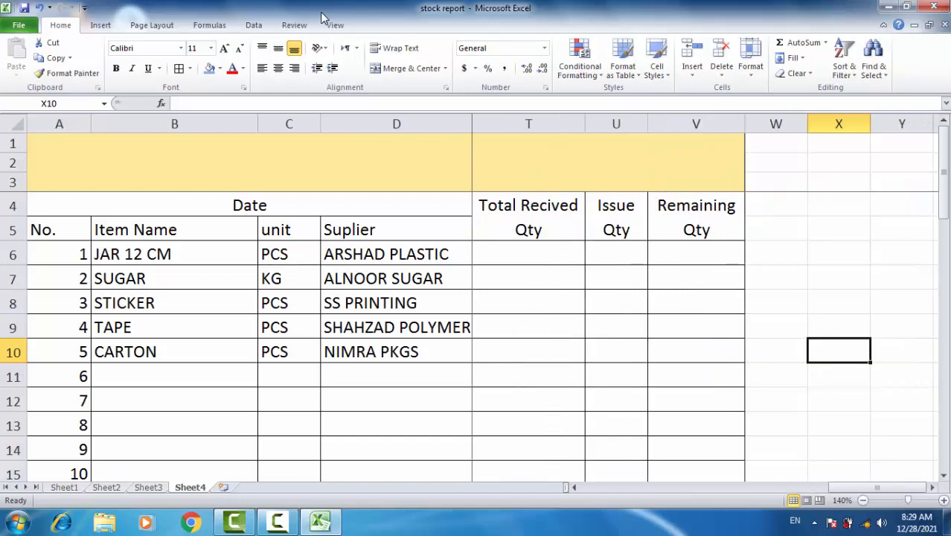
pyautogui.press('Left')
pyautogui.press('Left')
pyautogui.press('Left')
pyautogui.press('Up')
pyautogui.press('Up')
pyautogui.press('Up')
pyautogui.press('Up')
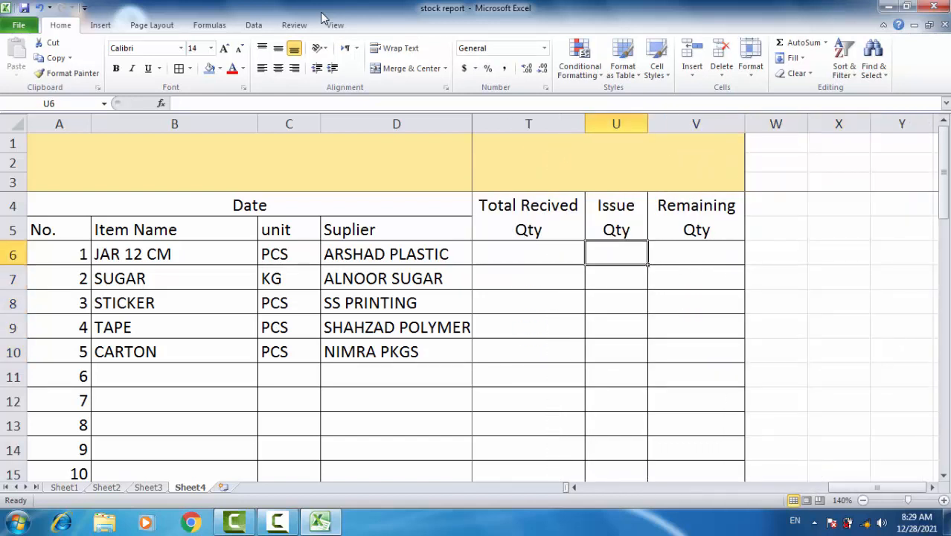
pyautogui.press('Left')
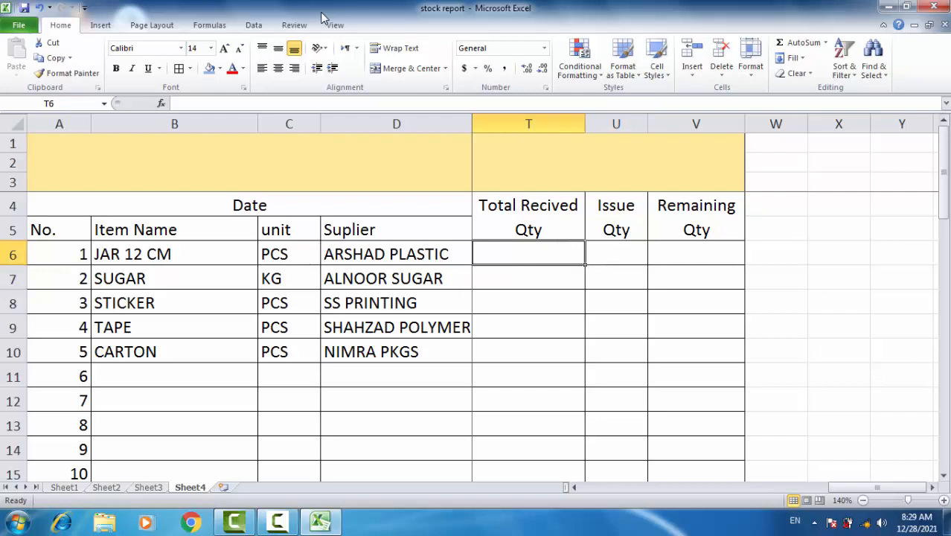
pyautogui.press('Left')
pyautogui.press('Left')
pyautogui.press('Left')
pyautogui.press('Left')
pyautogui.press('Left')
pyautogui.press('Left')
pyautogui.press('Left')
pyautogui.press('Left')
pyautogui.press('Left')
pyautogui.press('Left')
pyautogui.press('Left')
pyautogui.press('Left')
pyautogui.press('Left')
pyautogui.press('Left')
pyautogui.press('Left')
pyautogui.press('Left')
pyautogui.press('Left')
pyautogui.press('Left')
pyautogui.press('Left')
pyautogui.press('Right')
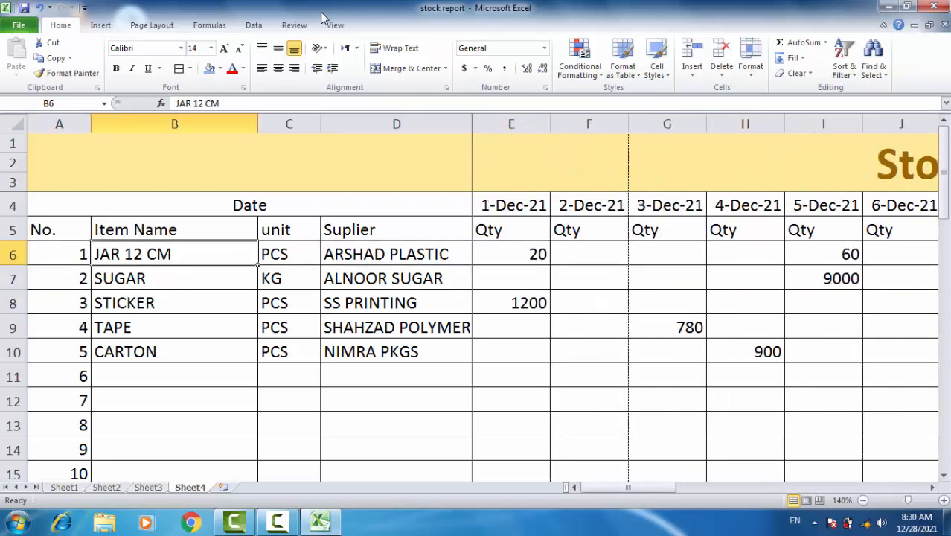
pyautogui.press('Right')
pyautogui.press('Right')
pyautogui.press('Right')
pyautogui.press('Right')
pyautogui.press('Right')
pyautogui.press('Right')
pyautogui.press('Right')
pyautogui.press('Right')
pyautogui.press('Right')
pyautogui.press('Right')
pyautogui.press('Right')
pyautogui.press('Right')
pyautogui.press('Right')
pyautogui.press('Right')
pyautogui.press('Right')
pyautogui.press('Right')
pyautogui.press('Right')
pyautogui.press('Right')
pyautogui.press('Right')
pyautogui.press('Right')
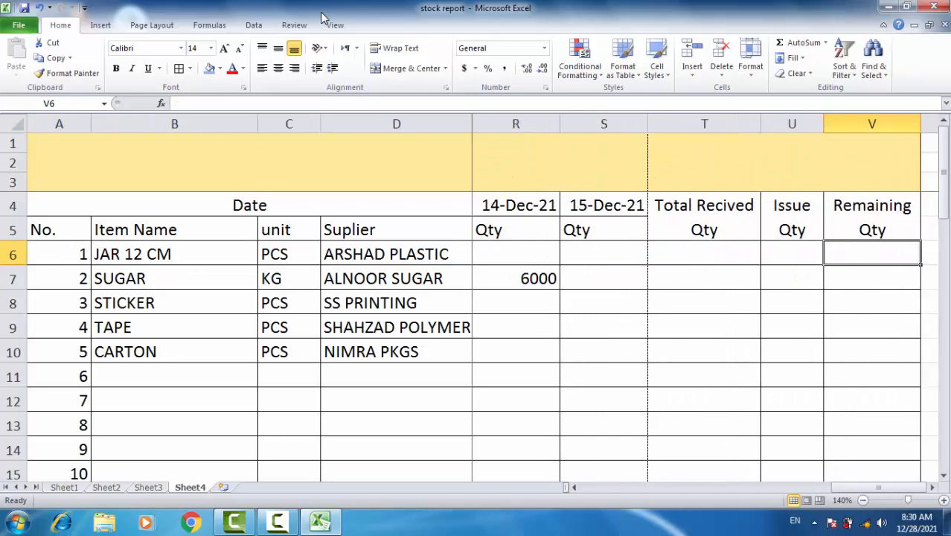
# Step: Calculate the JAR 12 CM item's total received quantity in T6 with a SUM formula over E6:S6
pyautogui.press('Right')
pyautogui.press('Left')
pyautogui.press('Left')
pyautogui.press('Left')
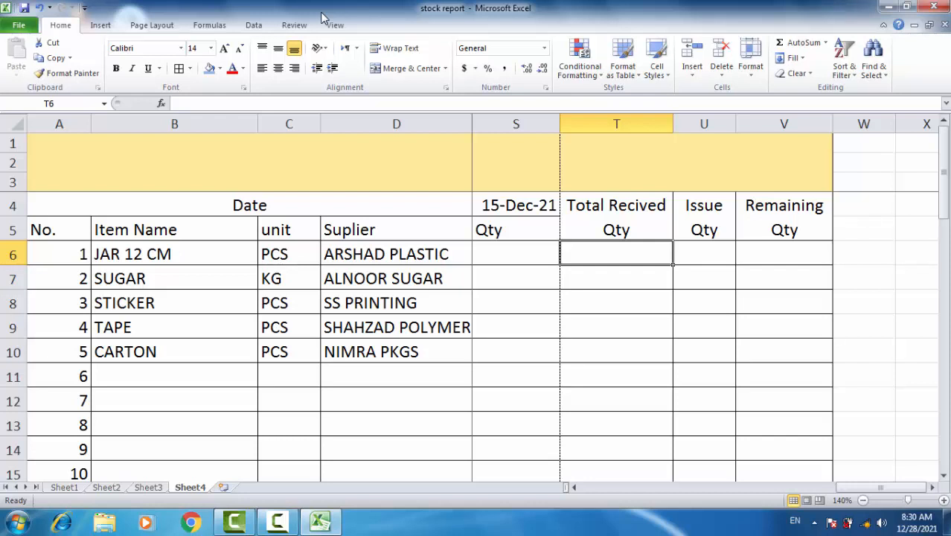
pyautogui.write('=')
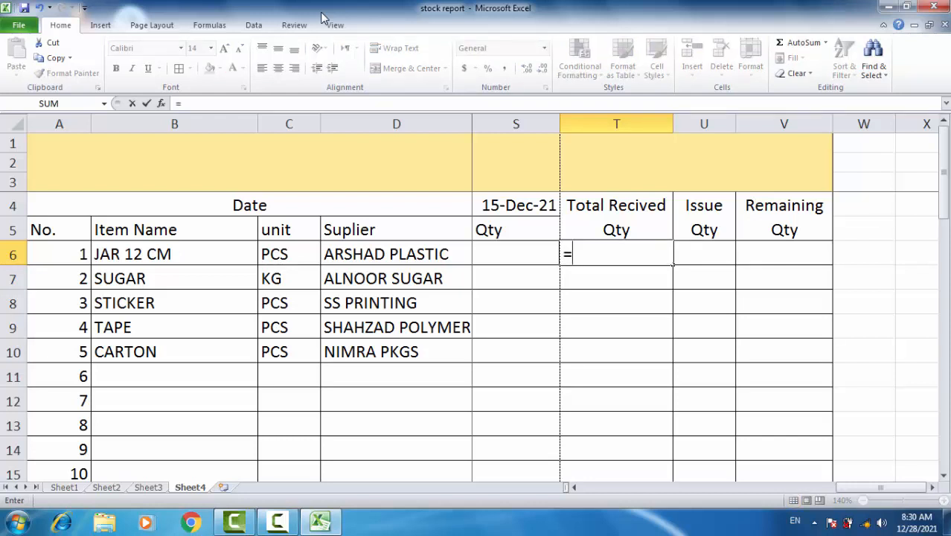
pyautogui.write('S')
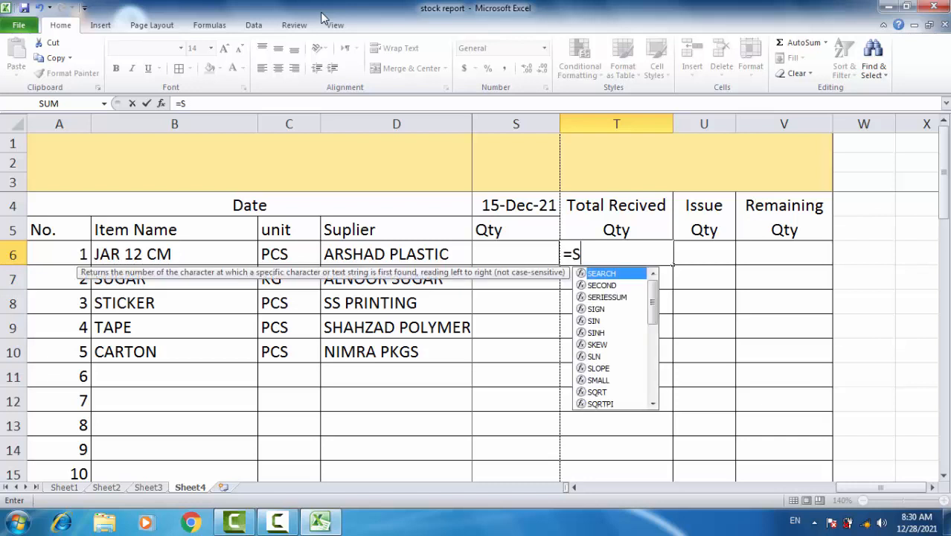
pyautogui.write('UM')
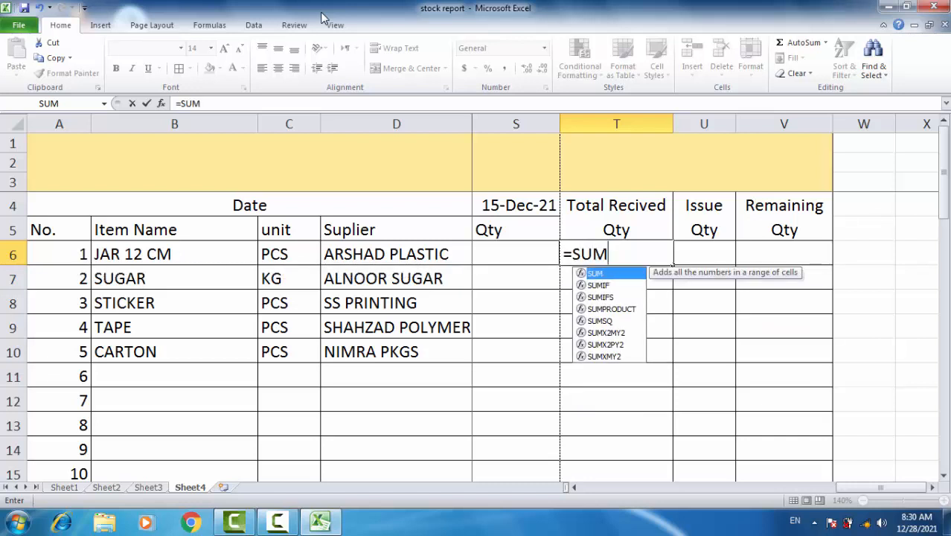
pyautogui.write('(')
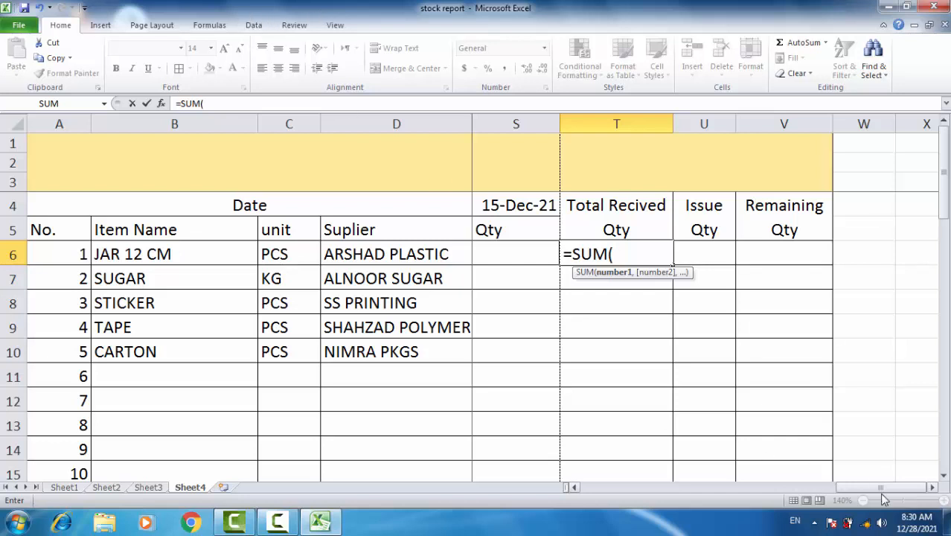
pyautogui.moveTo(861, 488); pyautogui.dragTo(588, 520)
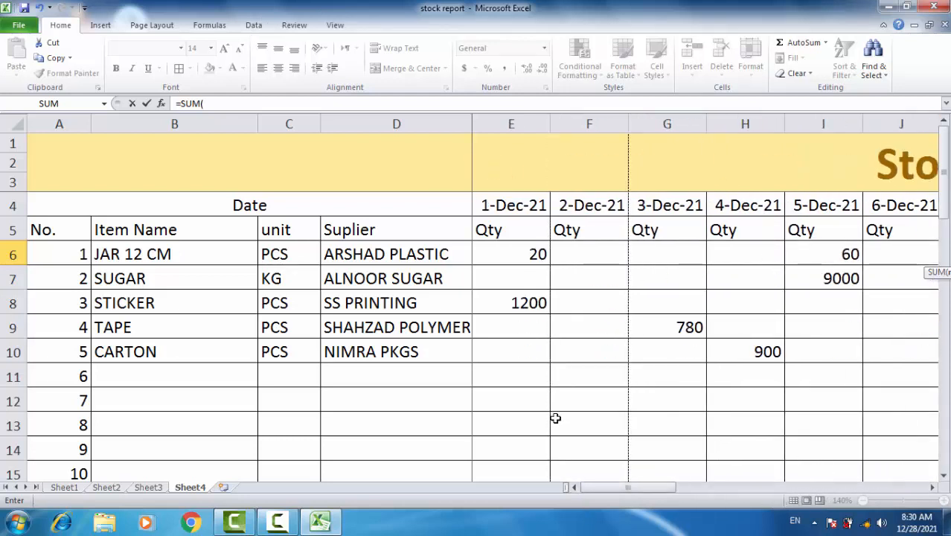
pyautogui.moveTo(524, 257); pyautogui.dragTo(836, 258)
pyautogui.moveTo(929, 255); pyautogui.dragTo(656, 253)
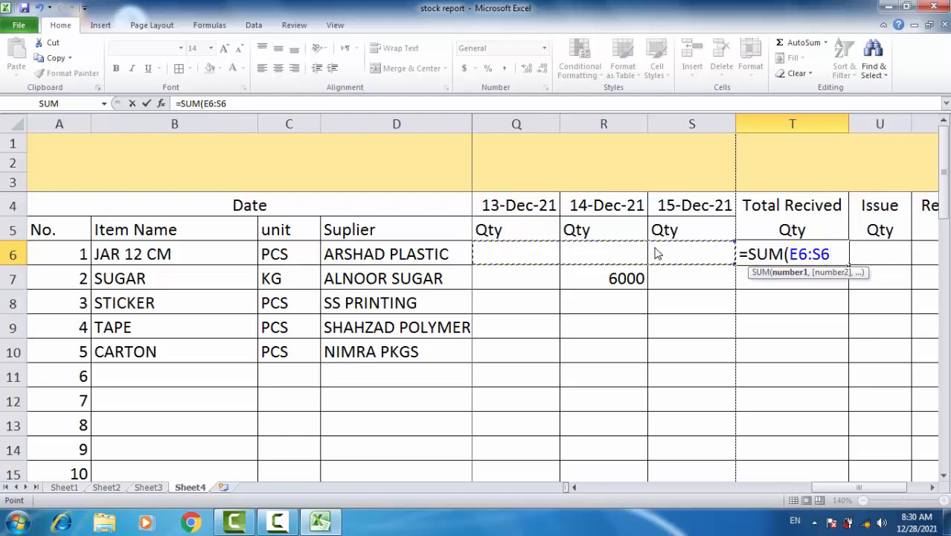
pyautogui.press('Return')
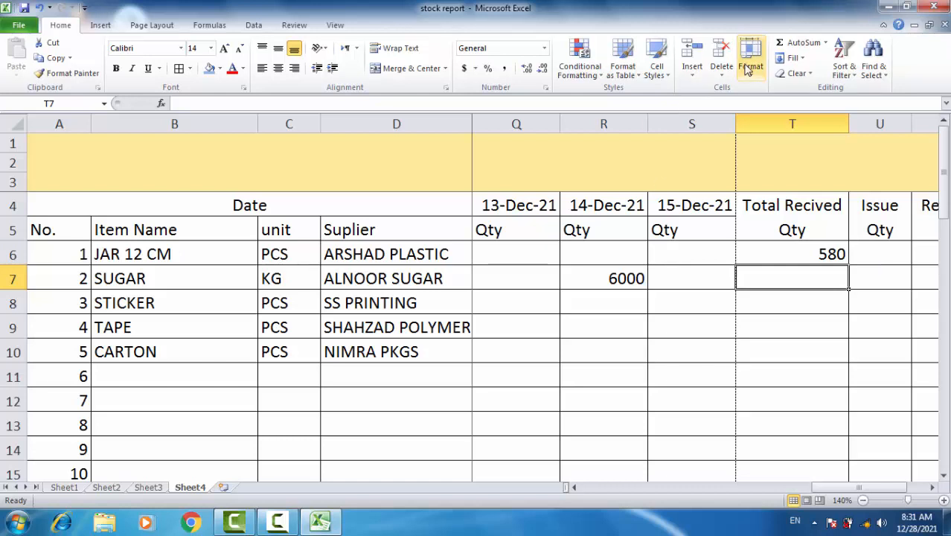
# Step: Calculate the SUGAR item's total received quantity in T7 with AutoSum, replacing the suggested range with E7:S7
pyautogui.click(787, 45)
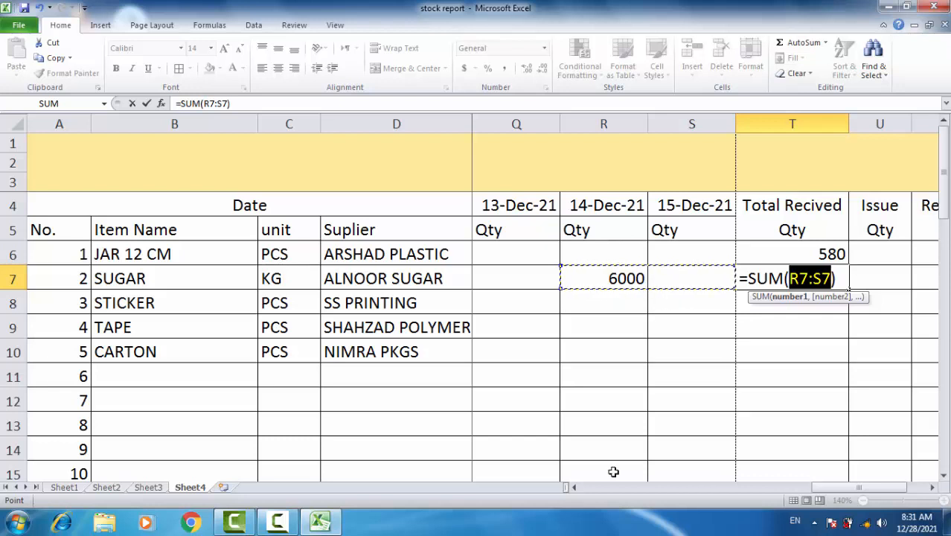
pyautogui.press('BackSpace')
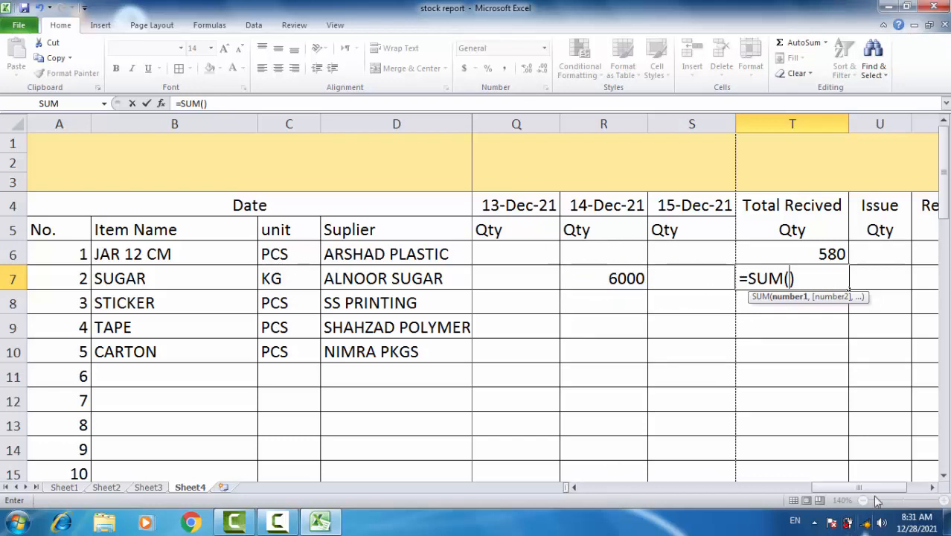
pyautogui.moveTo(874, 488); pyautogui.dragTo(532, 458)
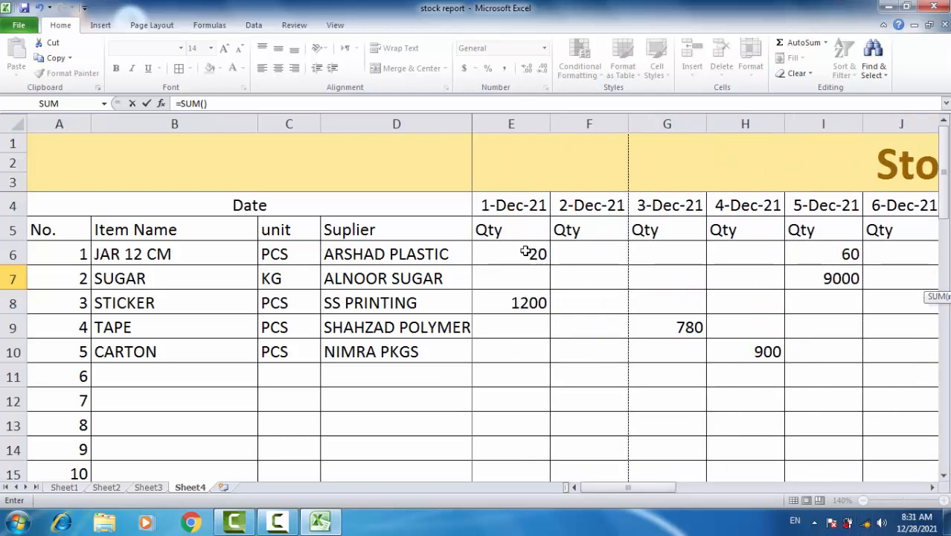
pyautogui.moveTo(513, 279); pyautogui.dragTo(793, 293)
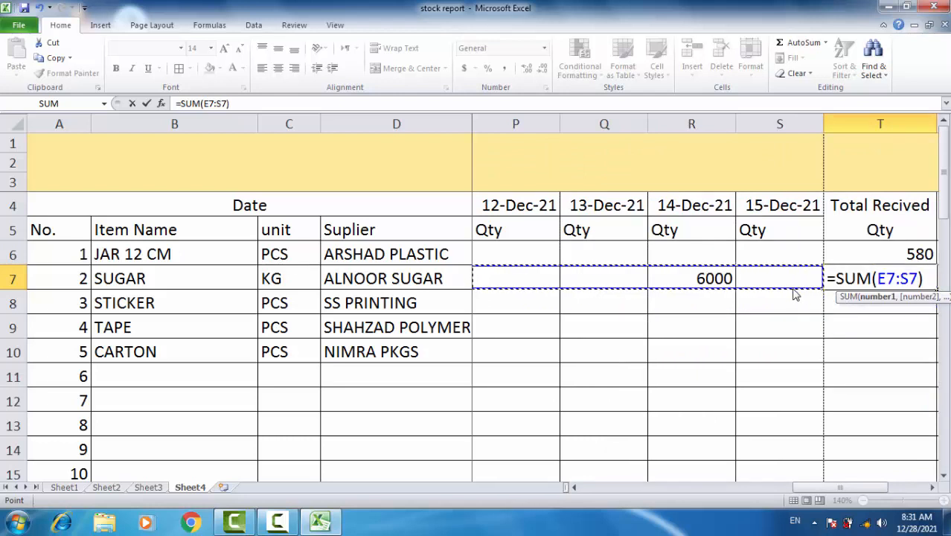
pyautogui.press('Return')
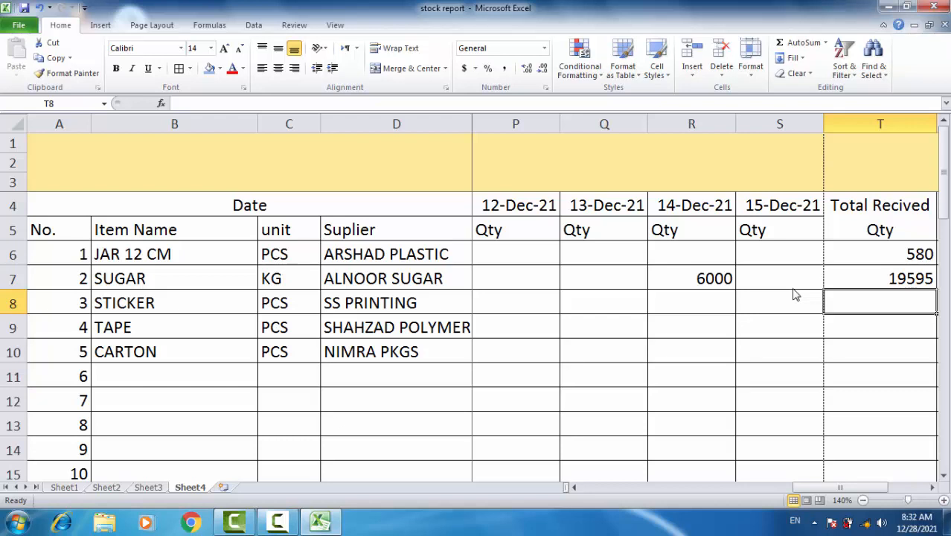
# Step: Total the STICKER item's received quantity in T8 with SUM over E8:S8, and fill the formula down to T10 for TAPE and CARTON
pyautogui.hotkey('alt', '=')
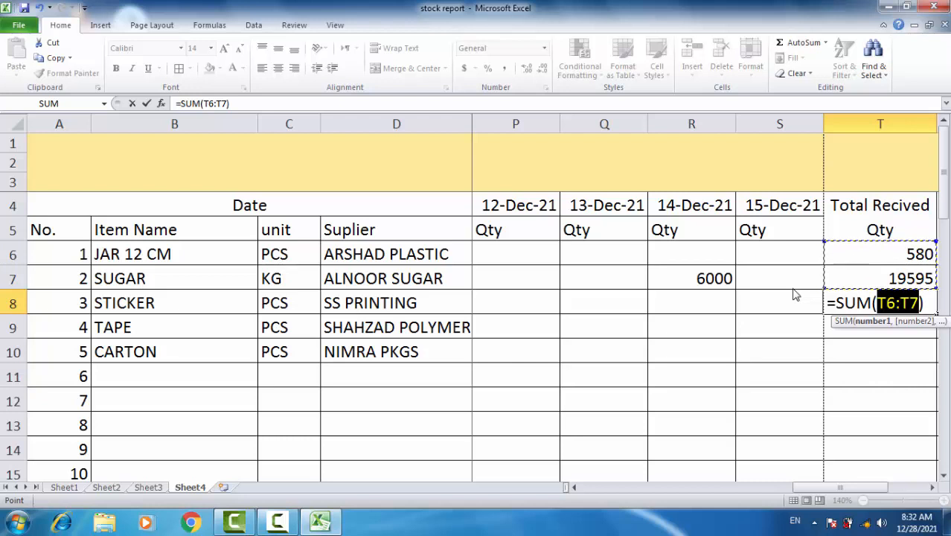
pyautogui.press('BackSpace')
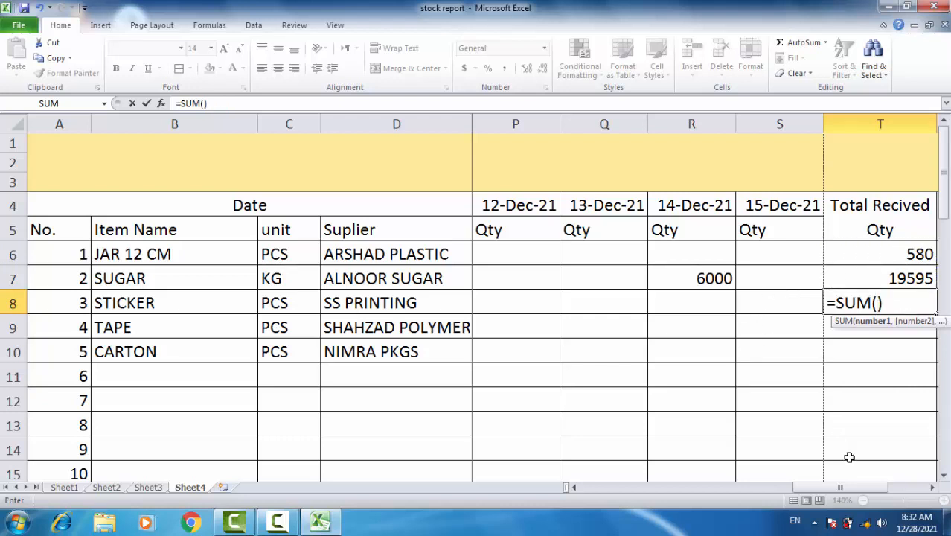
pyautogui.moveTo(844, 493); pyautogui.dragTo(581, 493)
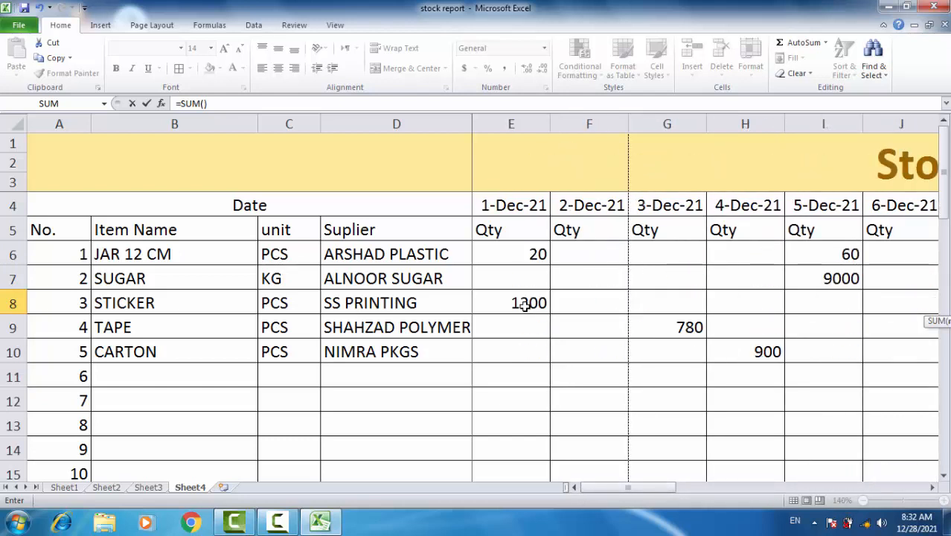
pyautogui.moveTo(526, 306); pyautogui.dragTo(686, 312)
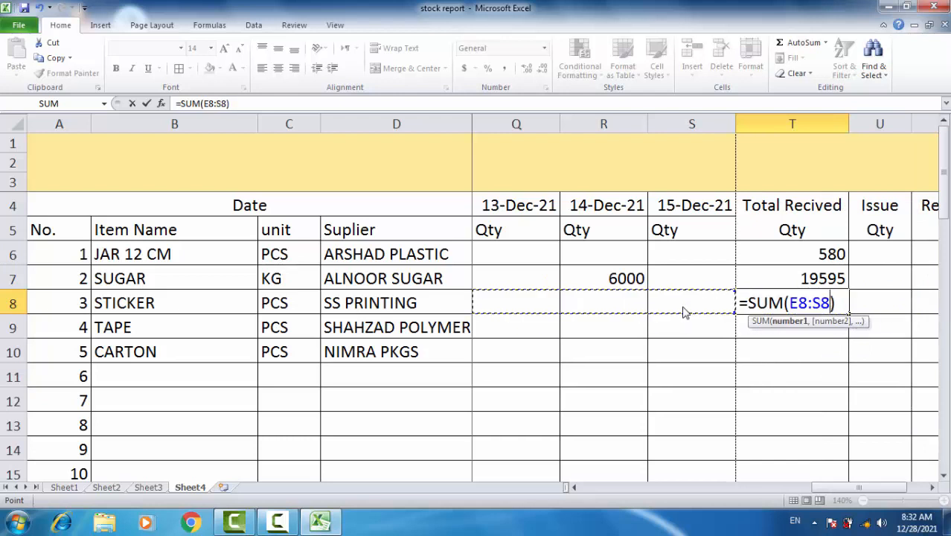
pyautogui.press('Return')
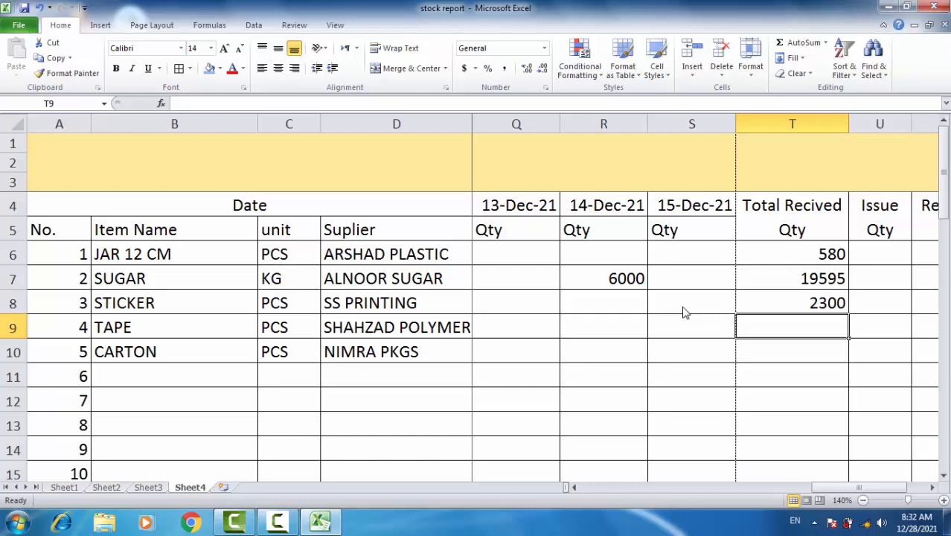
pyautogui.click(817, 303)
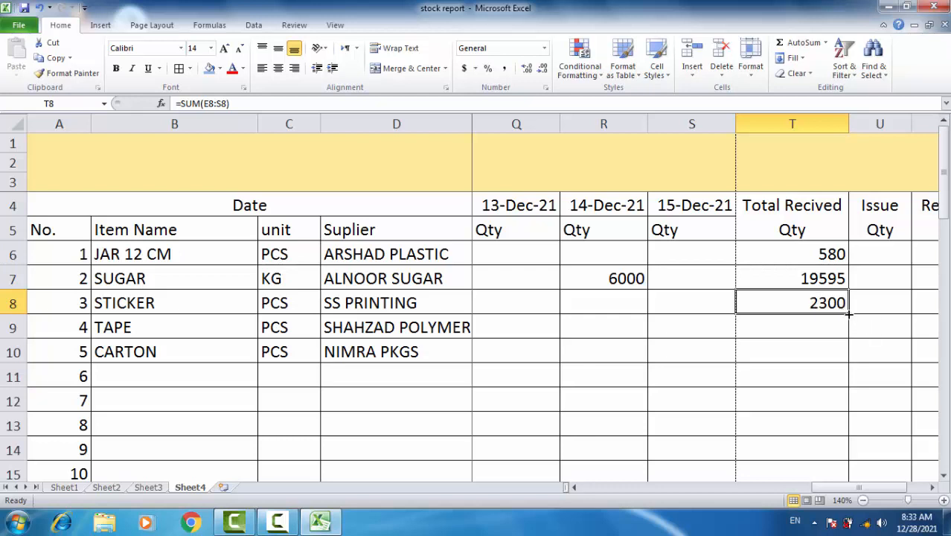
pyautogui.moveTo(849, 314); pyautogui.dragTo(853, 359)
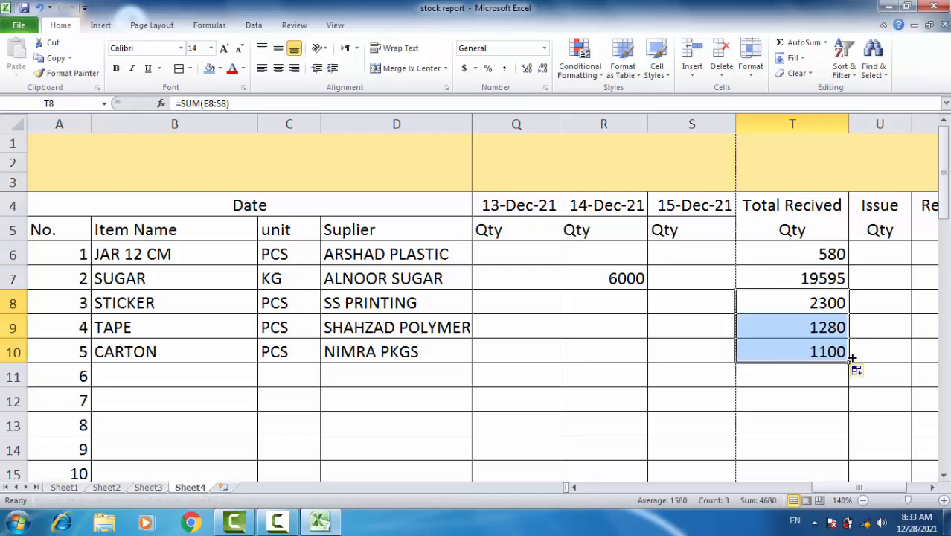
# Step: Enter the issue quantities 300, 5000, 1700, 550 and 780 for the five items in U6:U10
pyautogui.click(872, 247)
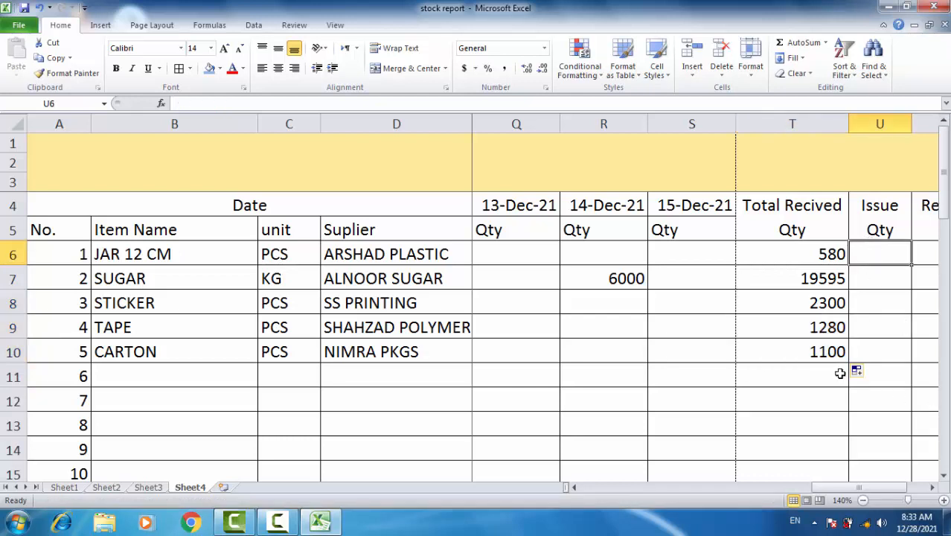
pyautogui.moveTo(824, 493); pyautogui.dragTo(856, 495)
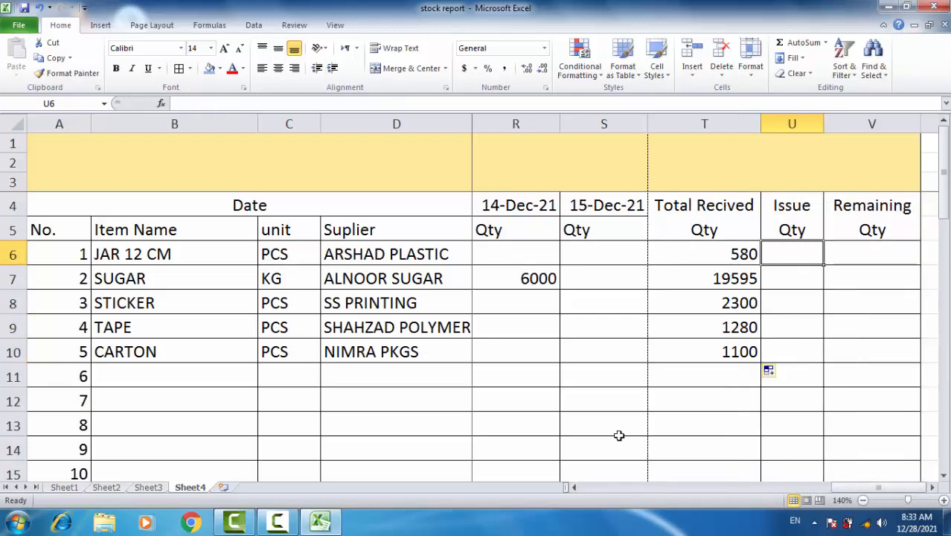
pyautogui.write('300')
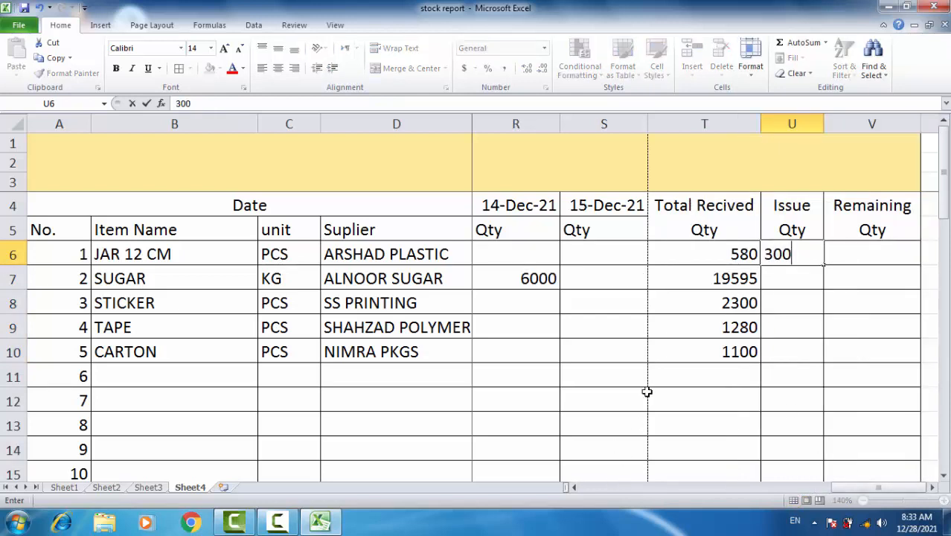
pyautogui.press('Return')
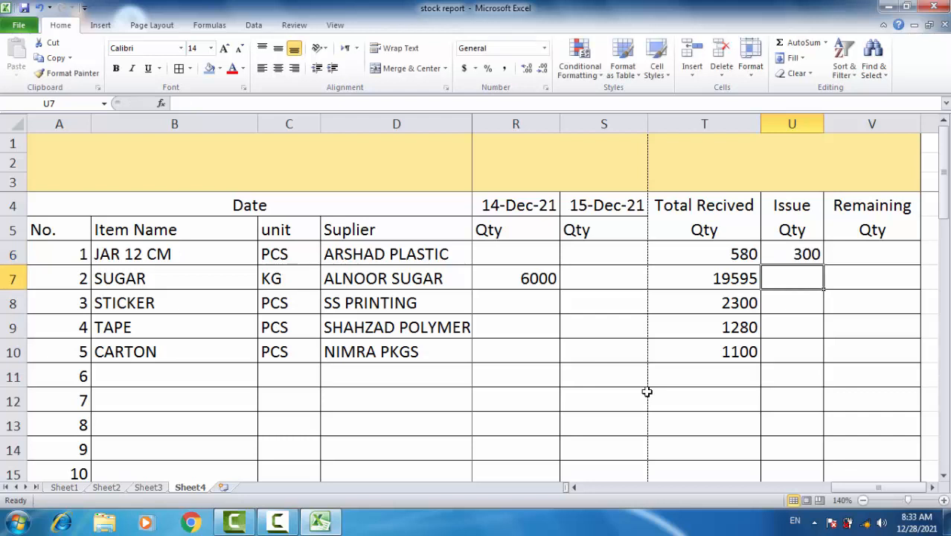
pyautogui.write('5000')
pyautogui.press('Return')
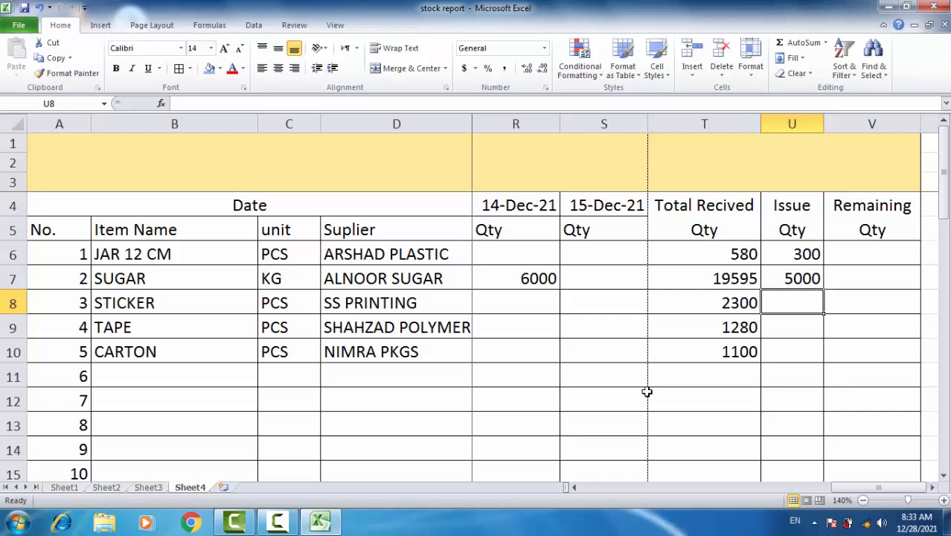
pyautogui.write('1700')
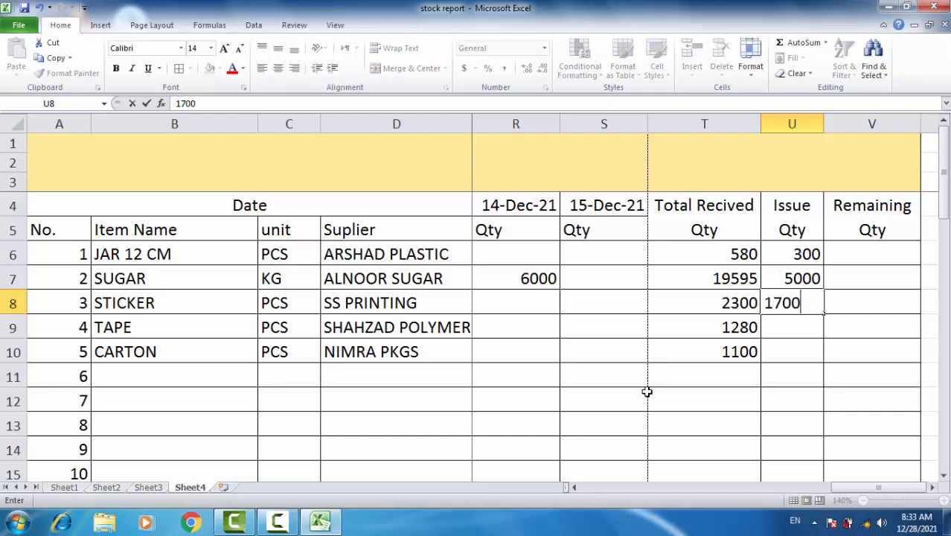
pyautogui.press('Return')
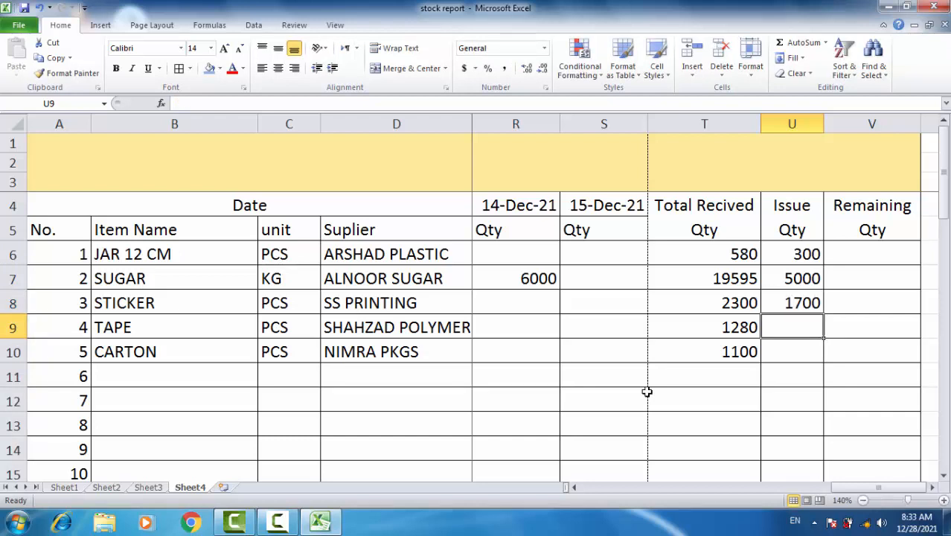
pyautogui.write('550')
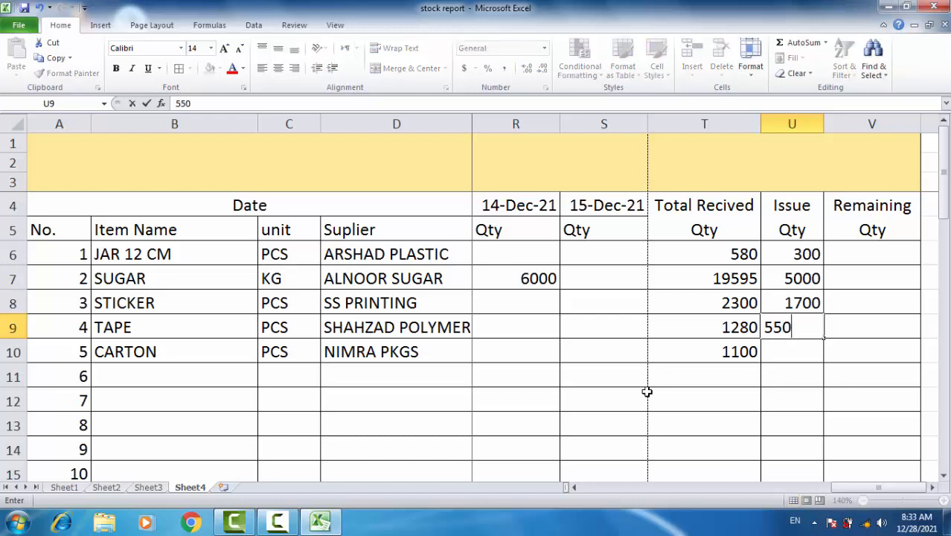
pyautogui.press('Return')
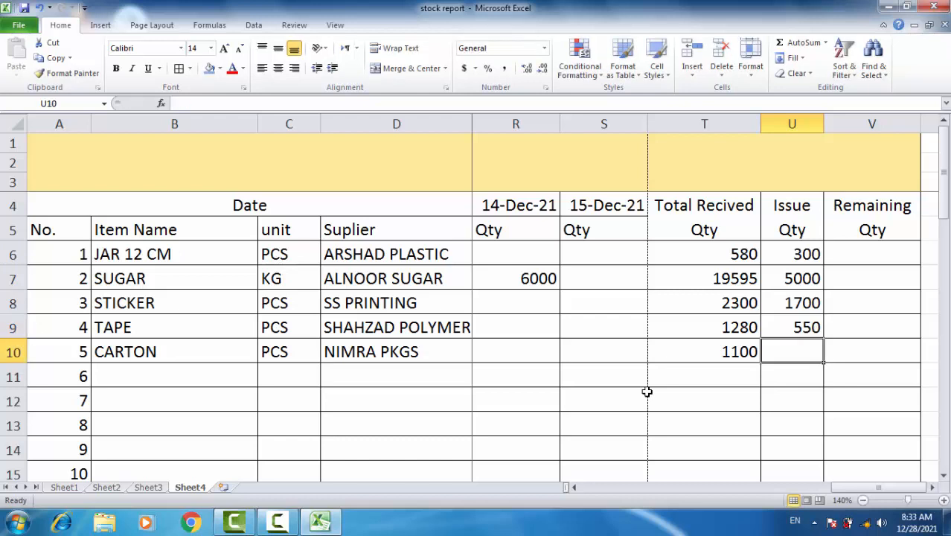
pyautogui.write('780')
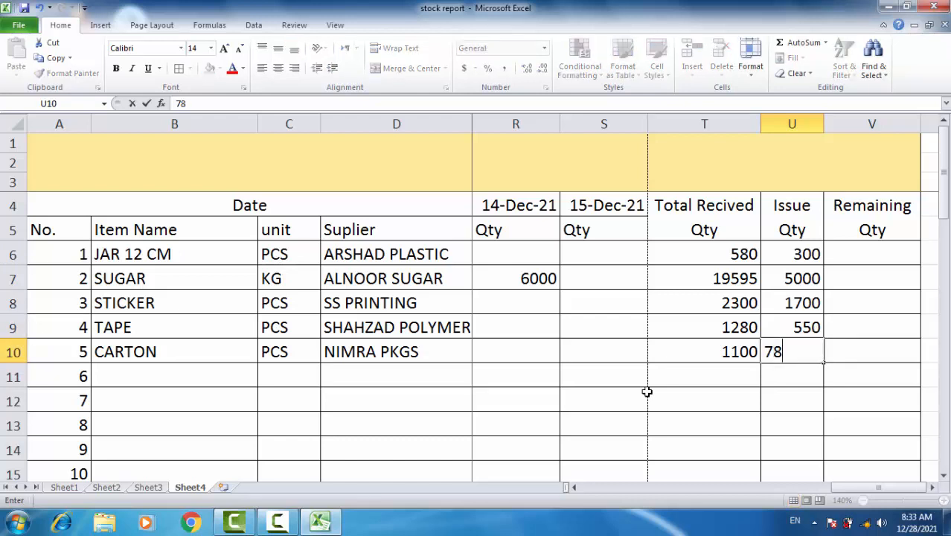
pyautogui.press('Tab')
# Step: Calculate the JAR 12 CM item's remaining quantity in V6 with =T6-U6, and fill the formula down to V10
pyautogui.press('Tab')
pyautogui.press('Up')
pyautogui.press('Up')
pyautogui.press('Up')
pyautogui.press('Up')
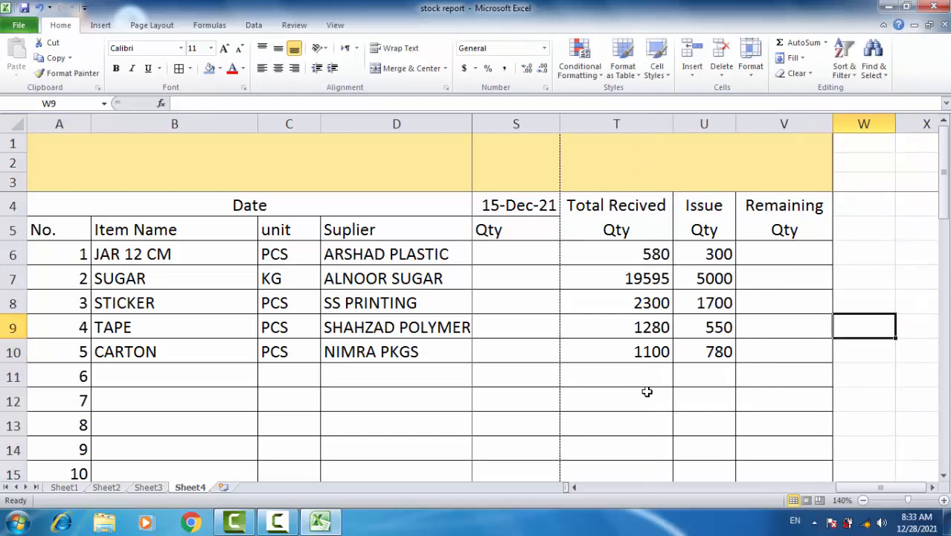
pyautogui.press('Left')
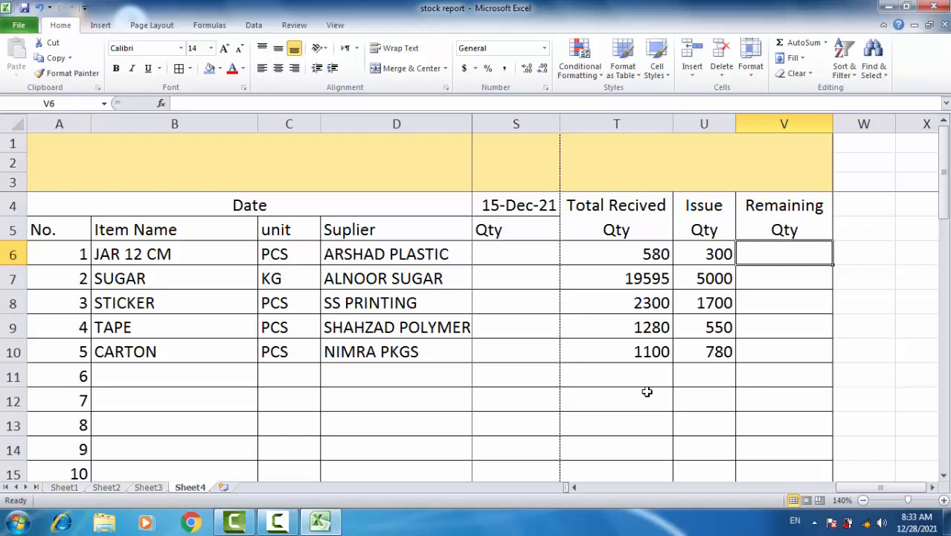
pyautogui.write('=')
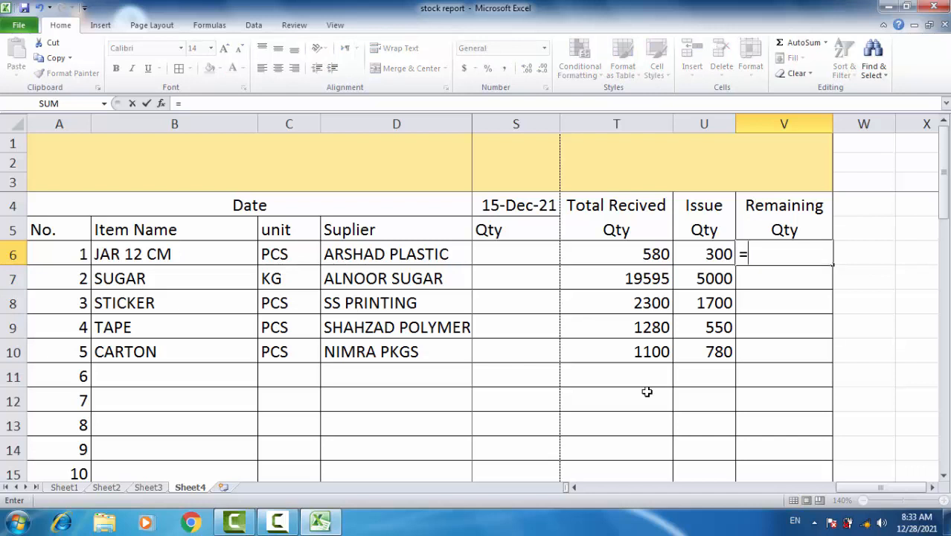
pyautogui.click(629, 255)
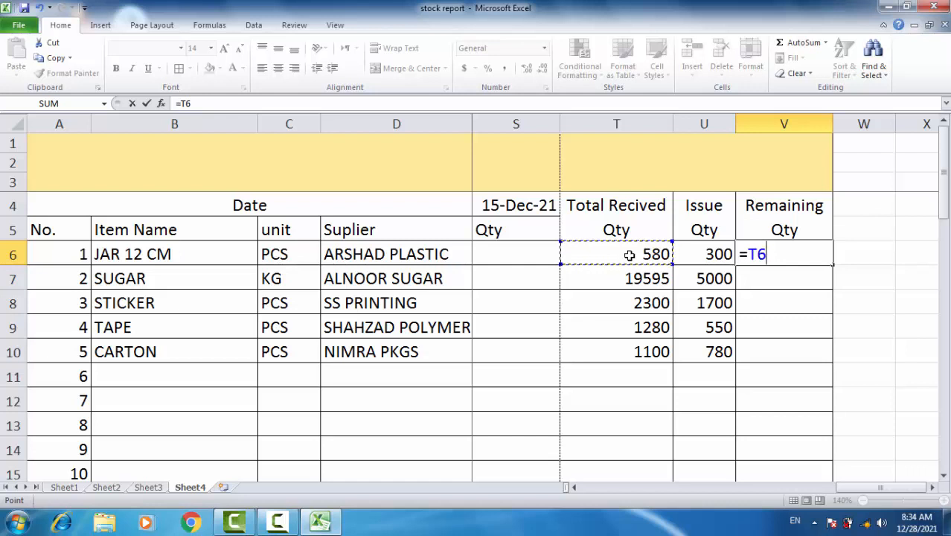
pyautogui.write('-')
pyautogui.click(695, 252)
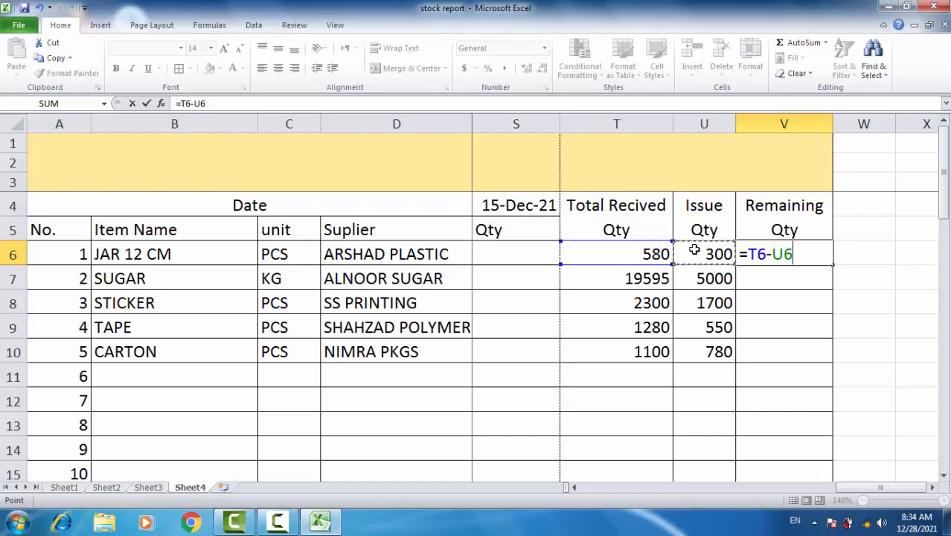
pyautogui.press('Return')
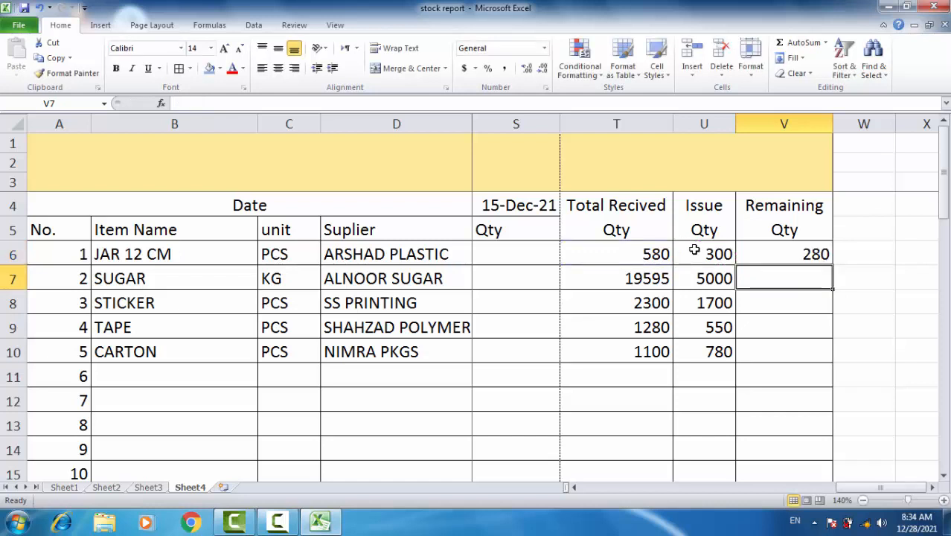
pyautogui.click(779, 247)
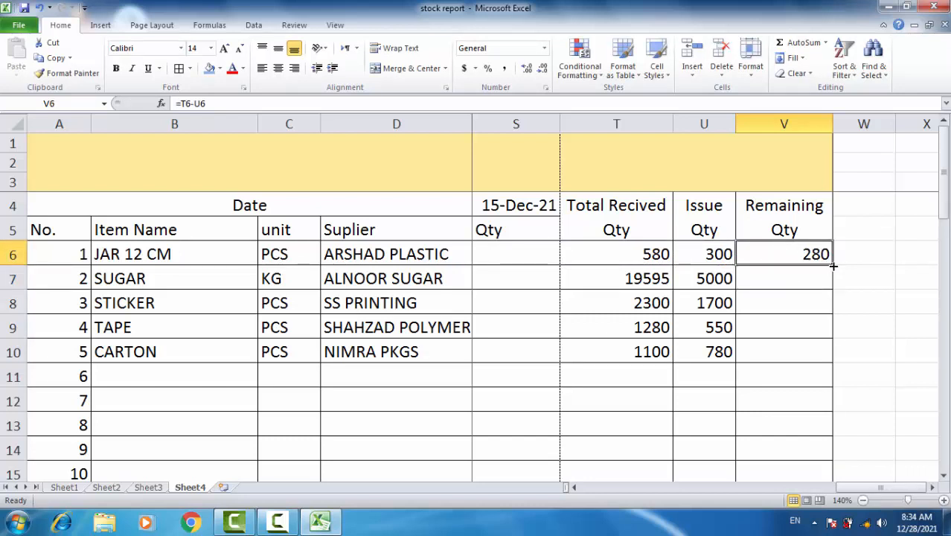
pyautogui.moveTo(833, 266); pyautogui.dragTo(819, 361)
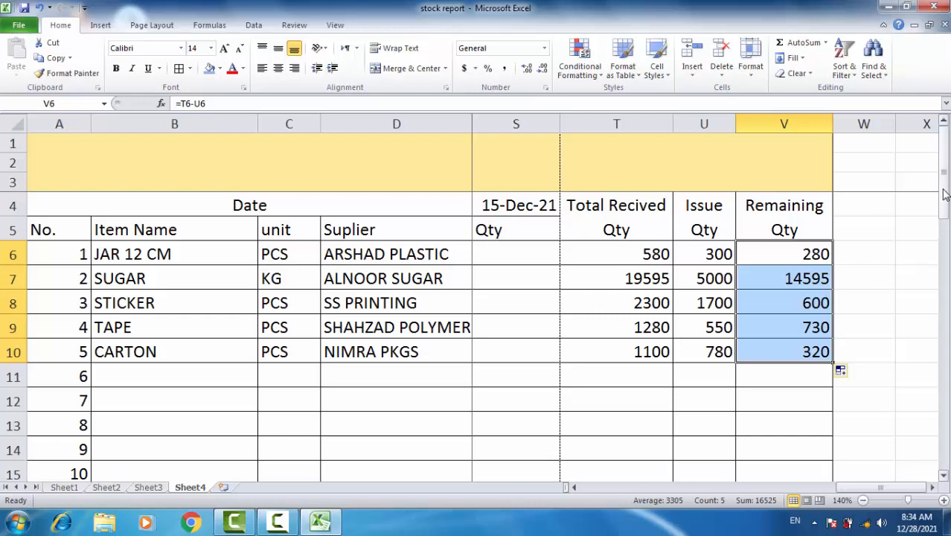
# Step: Merge and center the daily quantity cells E45:S45 in the table's last row
pyautogui.moveTo(944, 194); pyautogui.dragTo(934, 447)
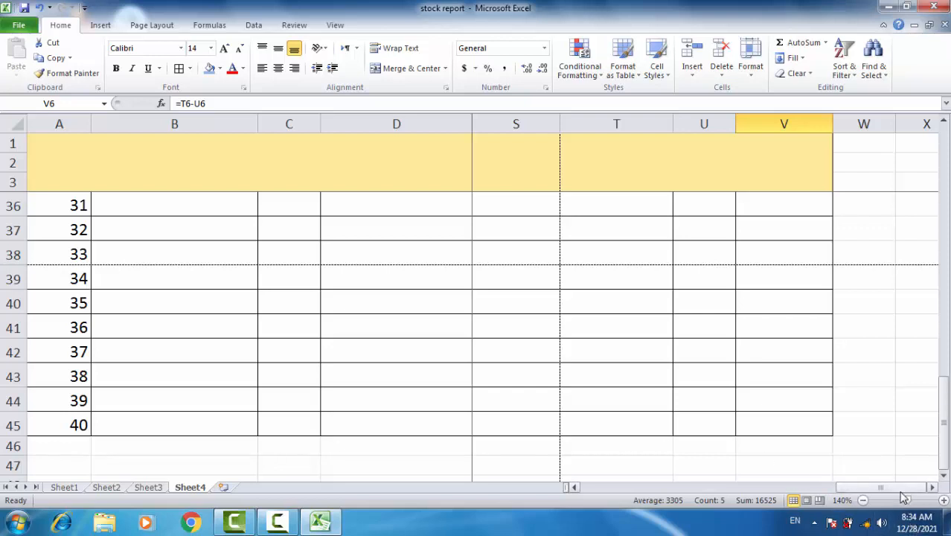
pyautogui.moveTo(897, 488); pyautogui.dragTo(593, 517)
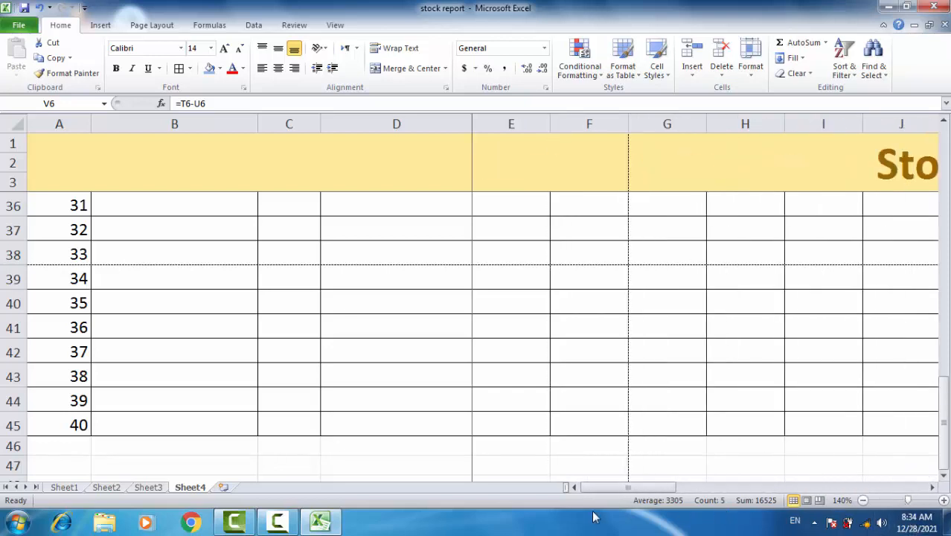
pyautogui.doubleClick(523, 423)
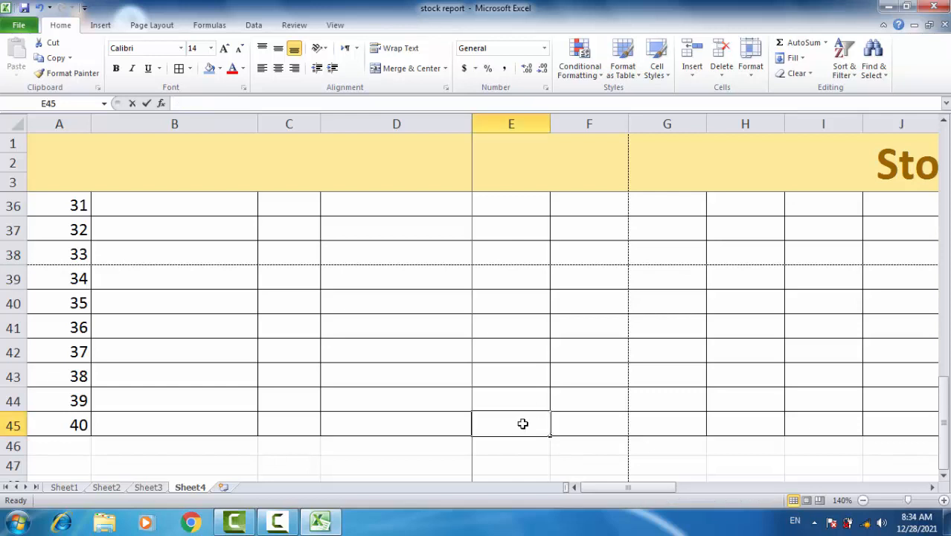
pyautogui.click(565, 421)
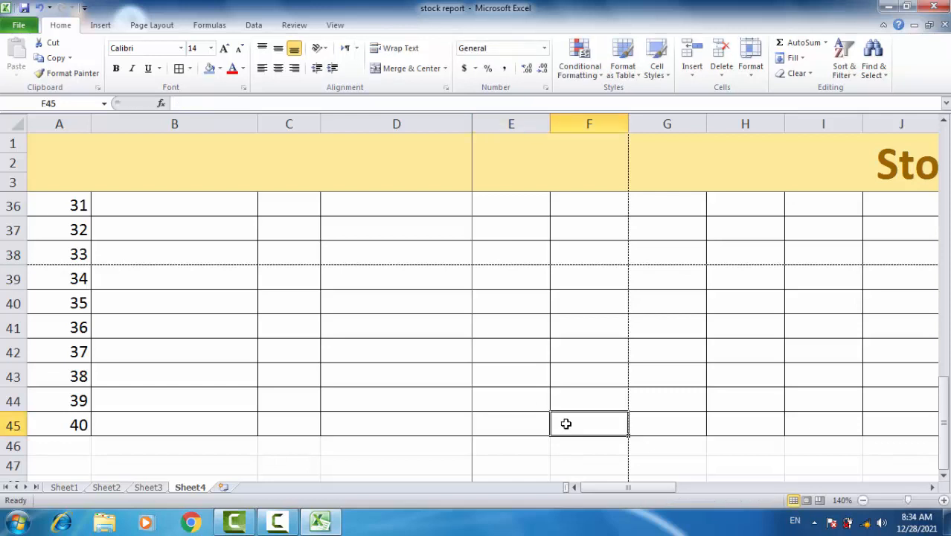
pyautogui.click(518, 425)
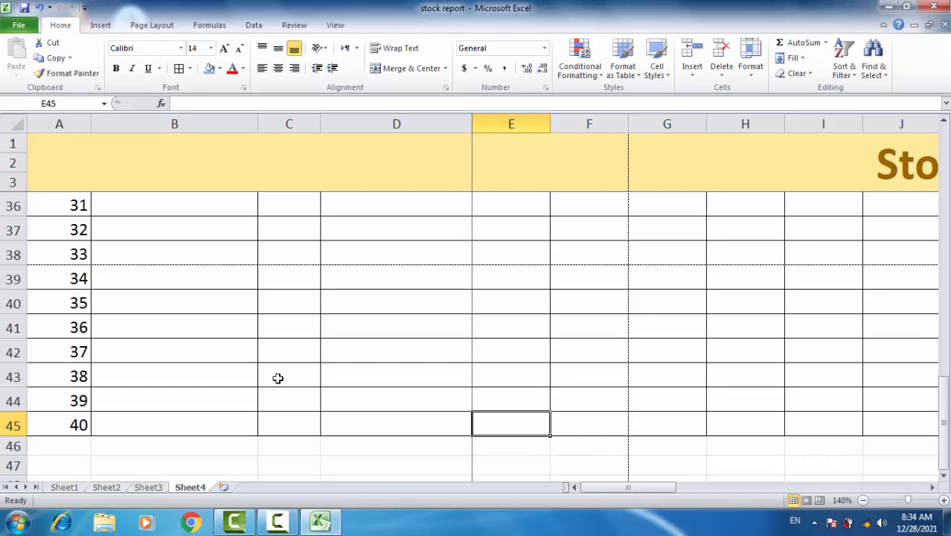
pyautogui.click(526, 446)
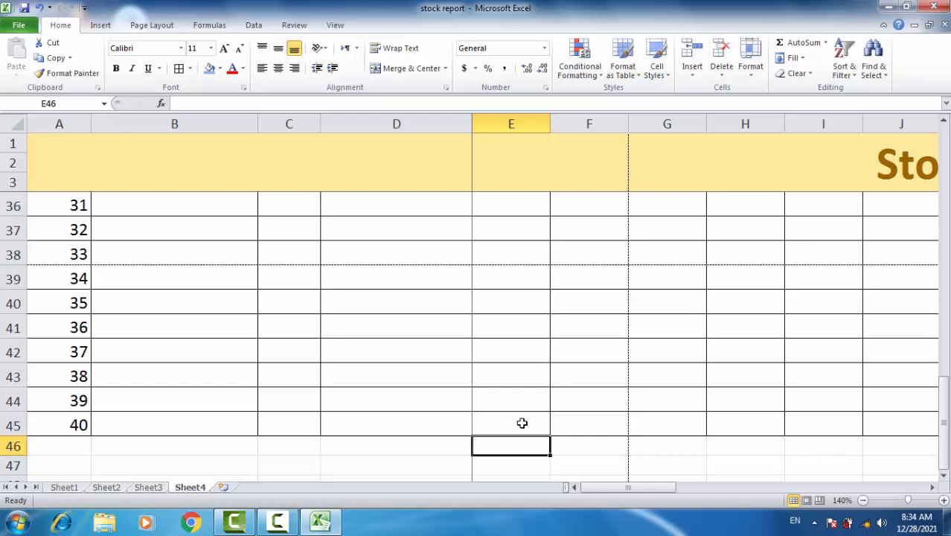
pyautogui.doubleClick(522, 424)
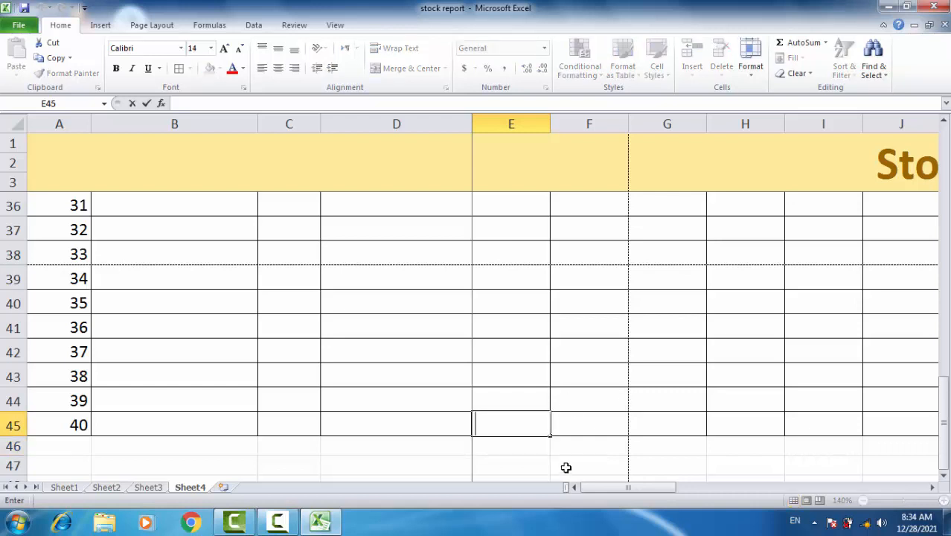
pyautogui.click(573, 425)
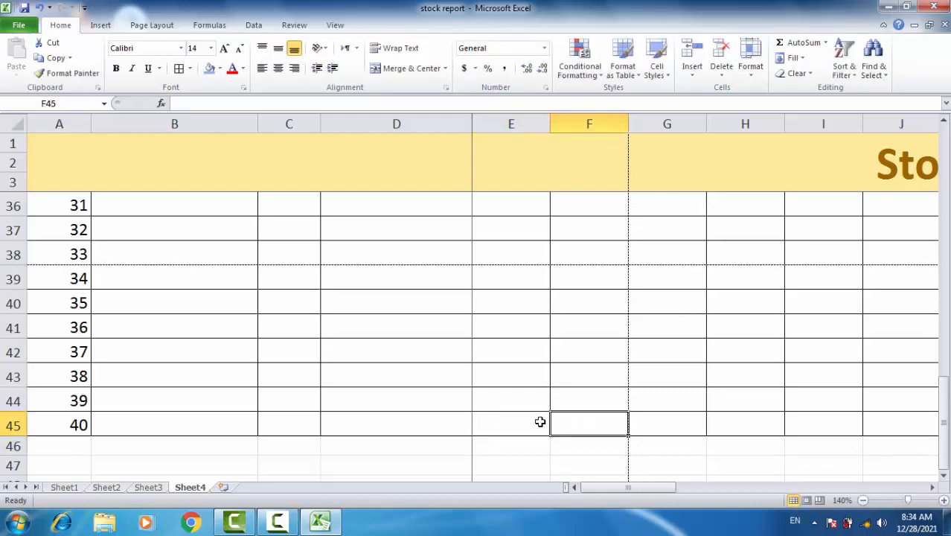
pyautogui.click(540, 422)
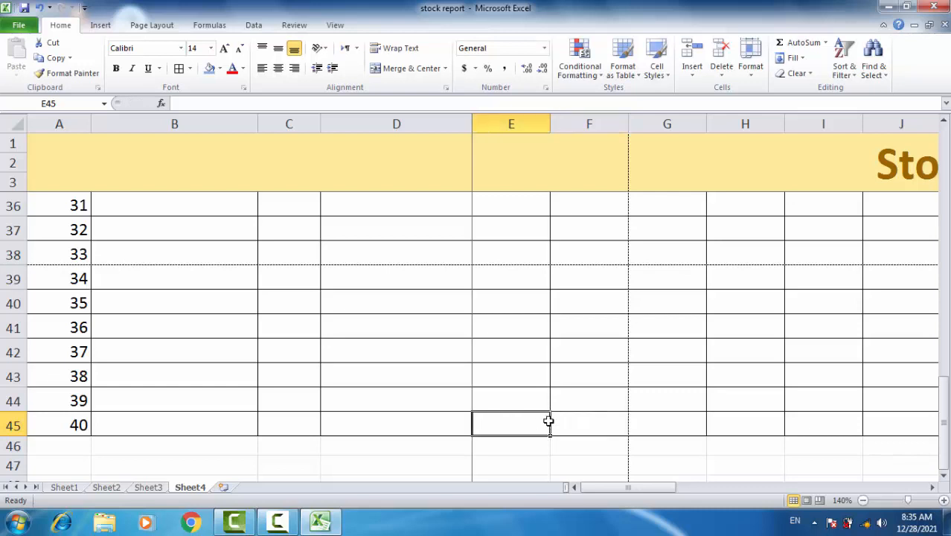
pyautogui.moveTo(548, 419); pyautogui.dragTo(491, 434)
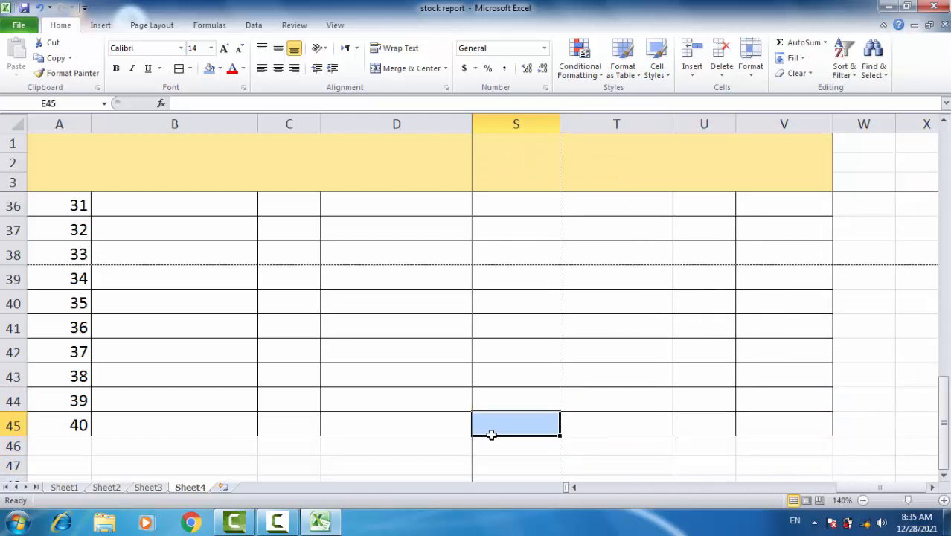
pyautogui.click(423, 73)
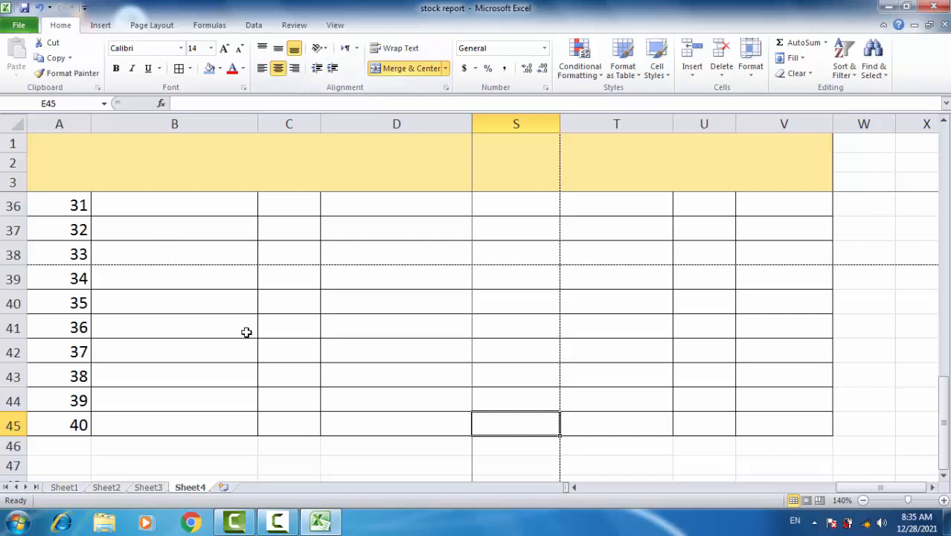
# Step: Merge and center B45:D45 in the last row and label the merged cell GRAND TOTAL
pyautogui.click(150, 425)
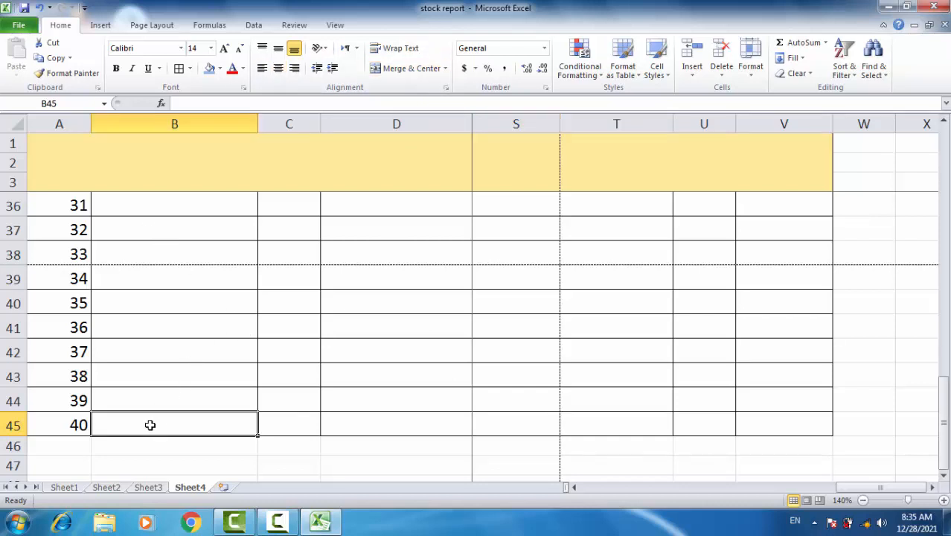
pyautogui.moveTo(149, 426); pyautogui.dragTo(405, 425)
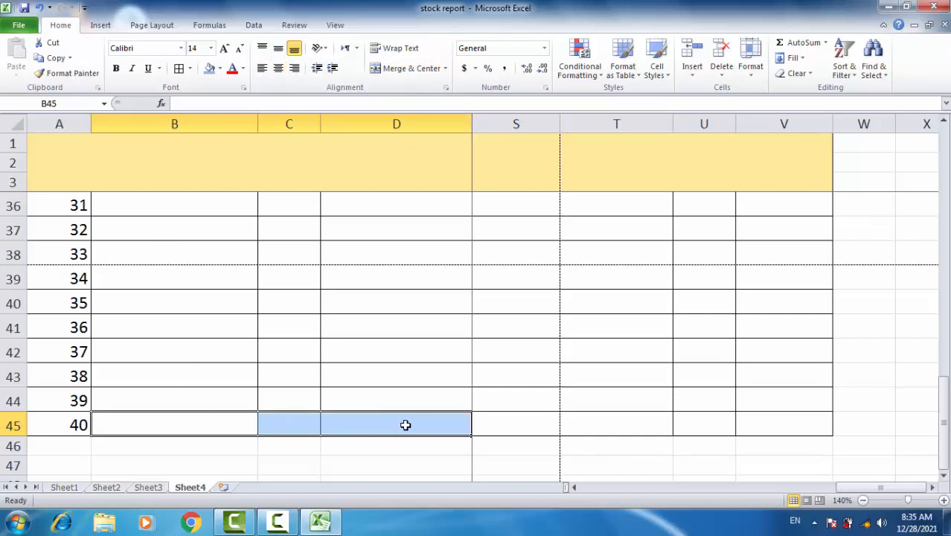
pyautogui.click(395, 68)
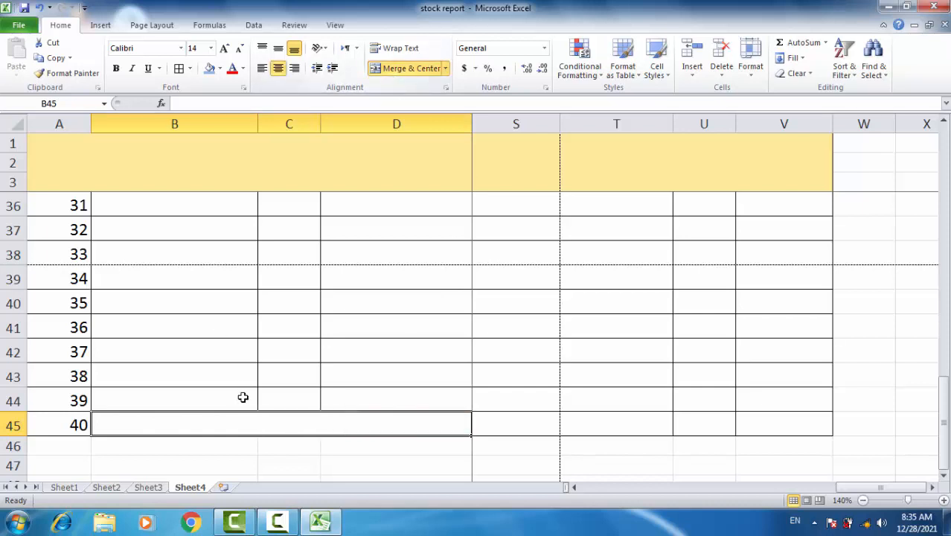
pyautogui.doubleClick(254, 427)
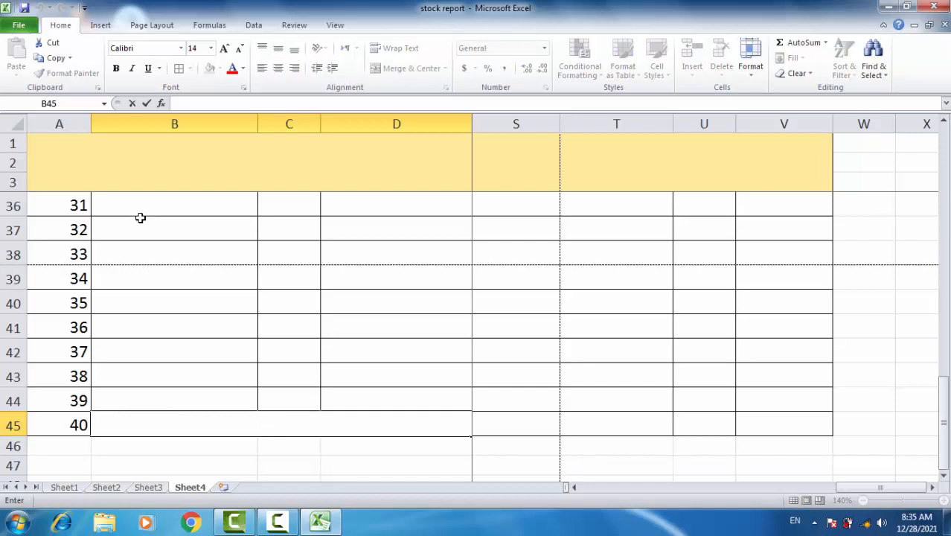
pyautogui.write('GRAND TOR')
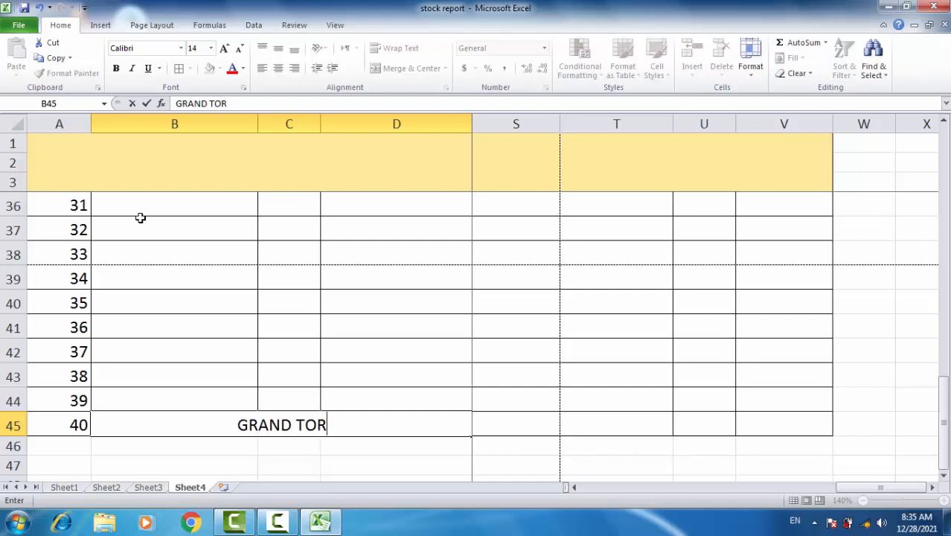
pyautogui.press('BackSpace')
pyautogui.write('TAL')
pyautogui.press('Right')
pyautogui.press('Right')
pyautogui.press('Right')
pyautogui.press('Right')
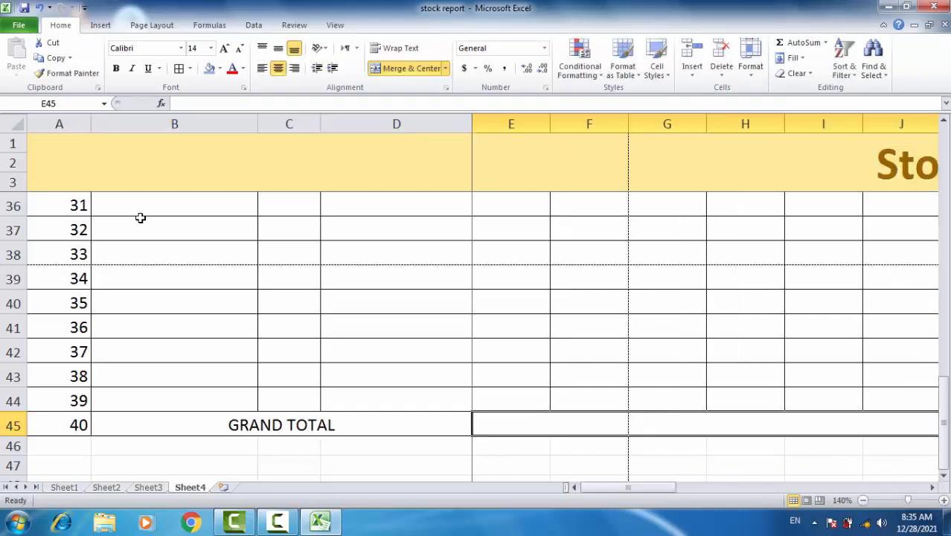
pyautogui.press('Right')
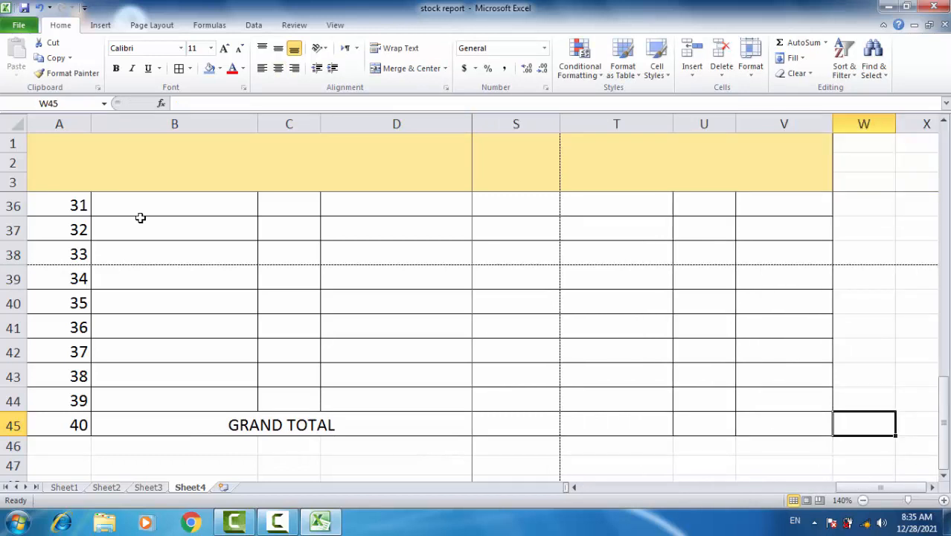
pyautogui.press('Left')
pyautogui.press('Left')
pyautogui.press('Left')
pyautogui.press('Right')
pyautogui.press('Left')
pyautogui.press('Left')
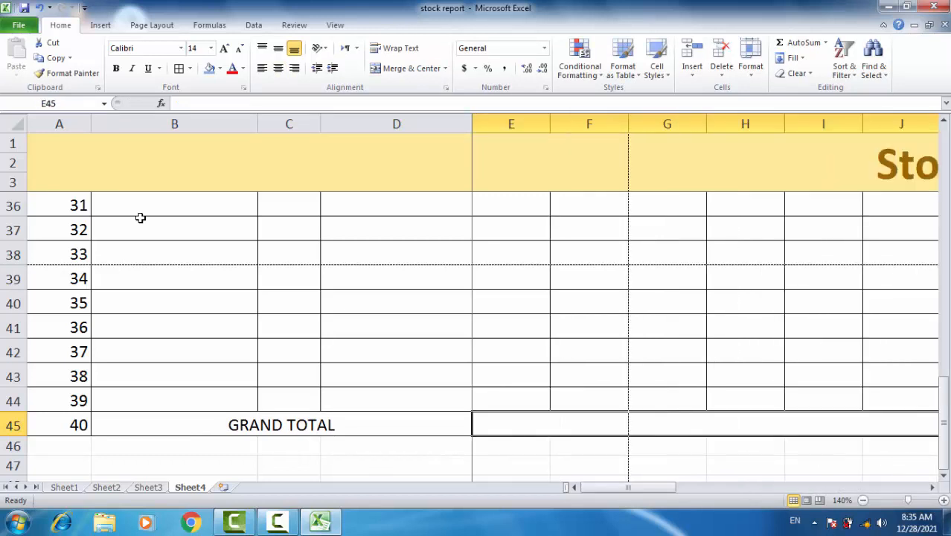
pyautogui.press('Right')
pyautogui.press('Right')
pyautogui.press('Left')
pyautogui.press('Left')
pyautogui.press('Right')
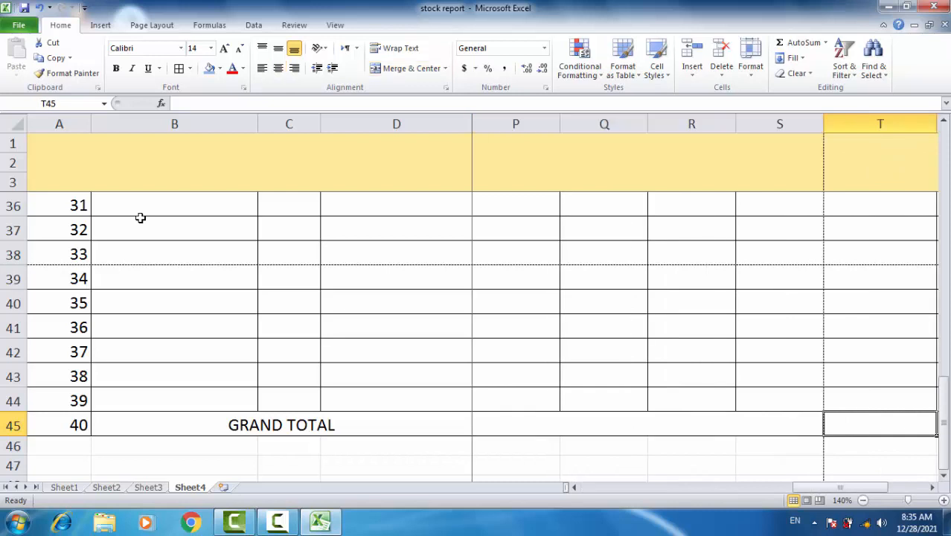
pyautogui.press('Right')
pyautogui.press('Right')
pyautogui.press('Right')
pyautogui.press('Right')
pyautogui.press('Left')
pyautogui.press('Left')
pyautogui.press('Left')
pyautogui.press('Left')
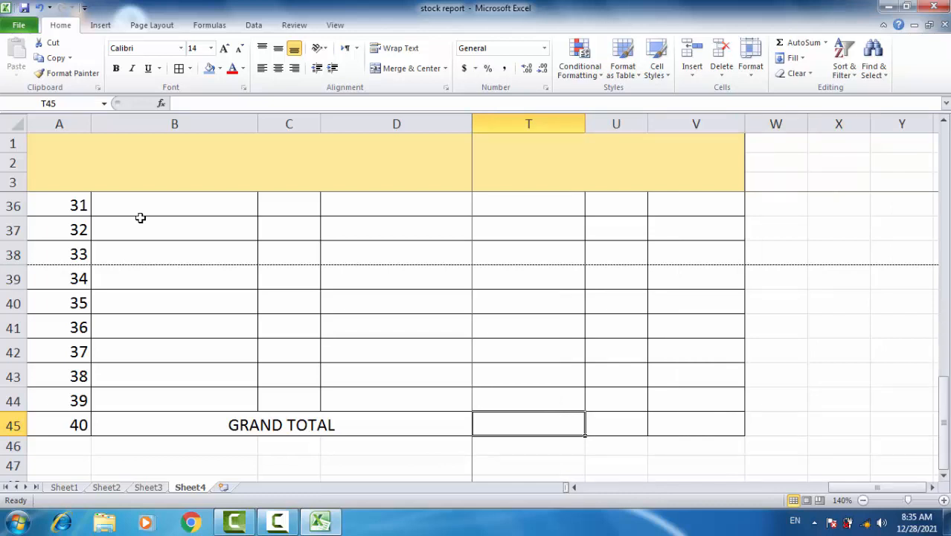
pyautogui.press('Right')
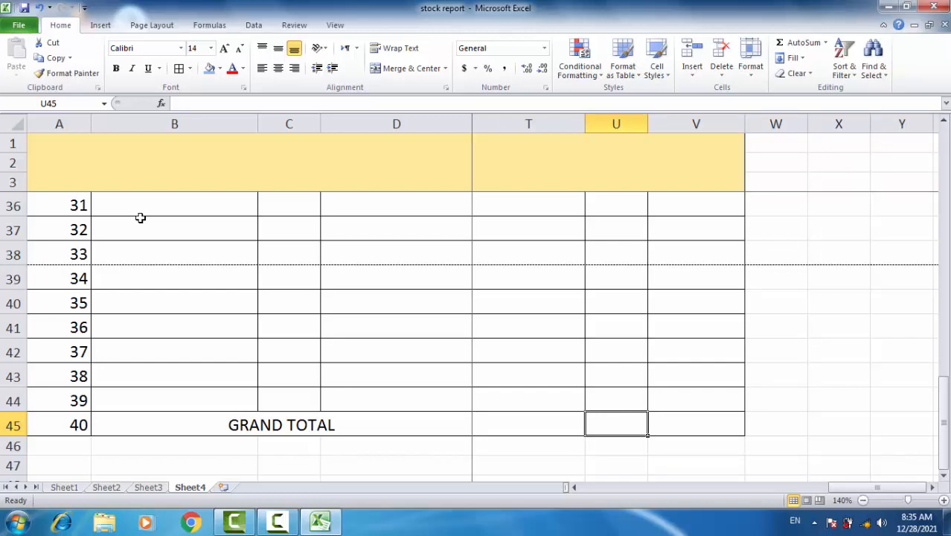
pyautogui.press('Right')
pyautogui.press('Left')
pyautogui.press('Left')
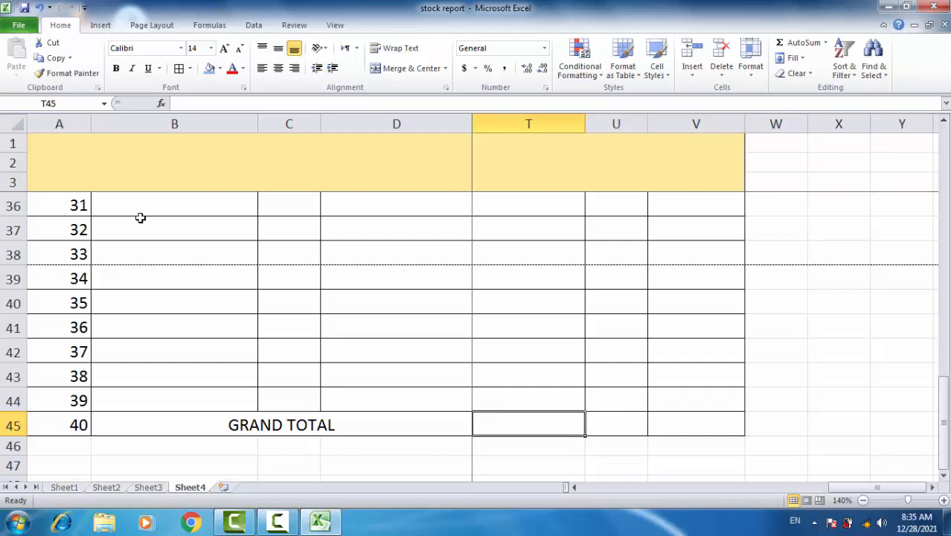
# Step: Total the received quantities in the grand total row by entering =SUM(T6:T44) in T45
pyautogui.press('Right')
pyautogui.press('Left')
pyautogui.press('alt')
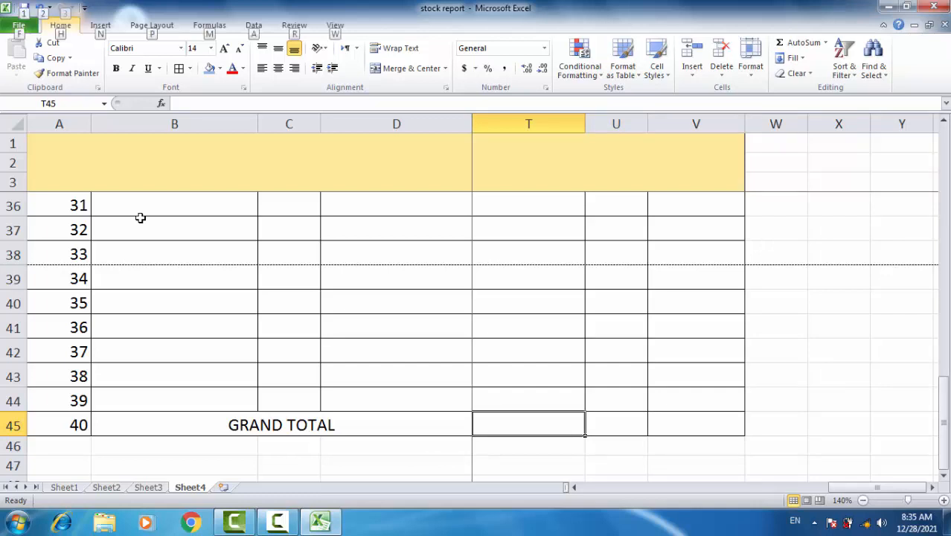
pyautogui.press('Escape')
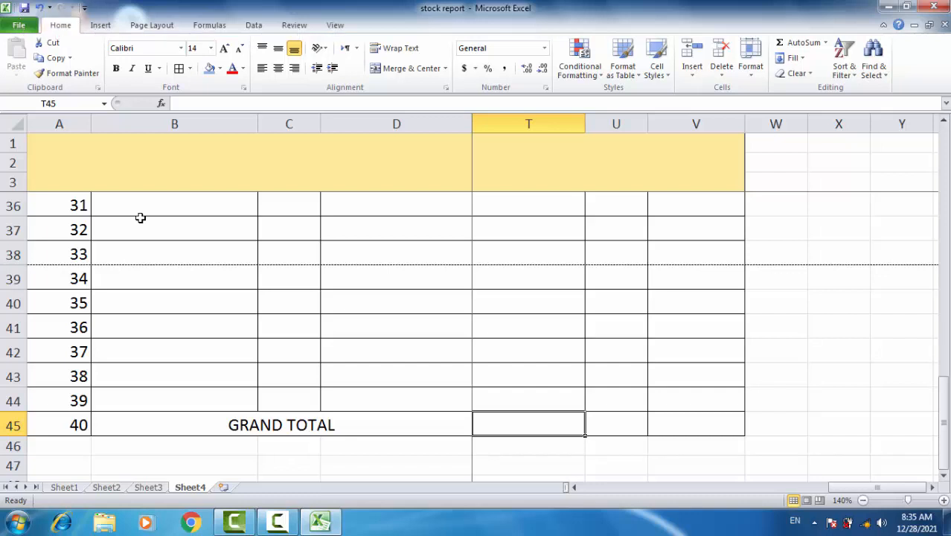
pyautogui.hotkey('alt', '=')
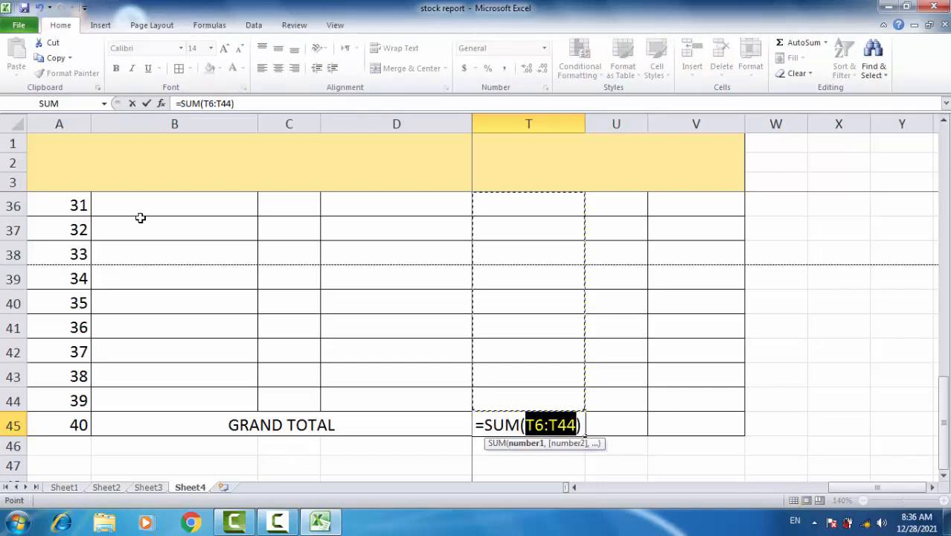
pyautogui.press('Return')
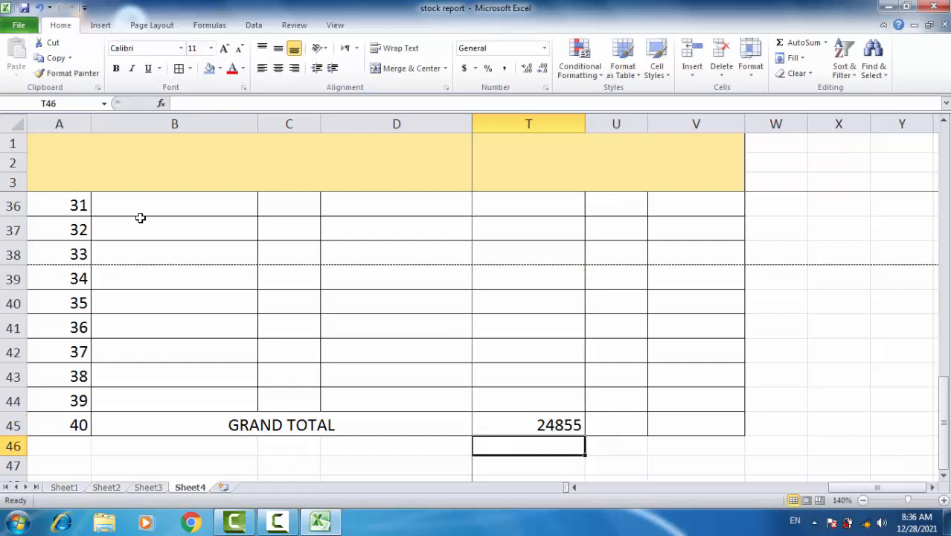
# Step: Total the issued and remaining quantities in the grand total row with =SUM(U6:U44) in U45 and =SUM(V6:V44) in V45
pyautogui.press('Up')
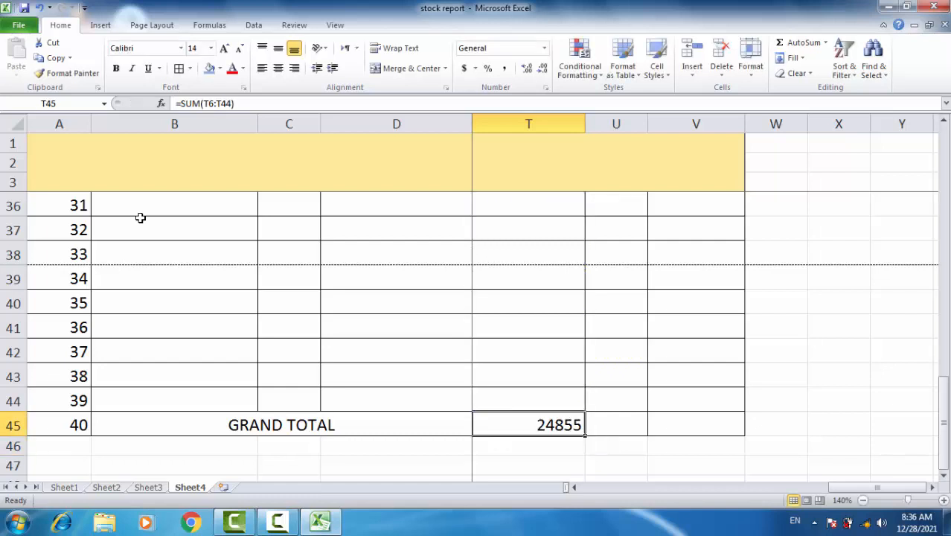
pyautogui.press('Right')
pyautogui.hotkey('alt', '=')
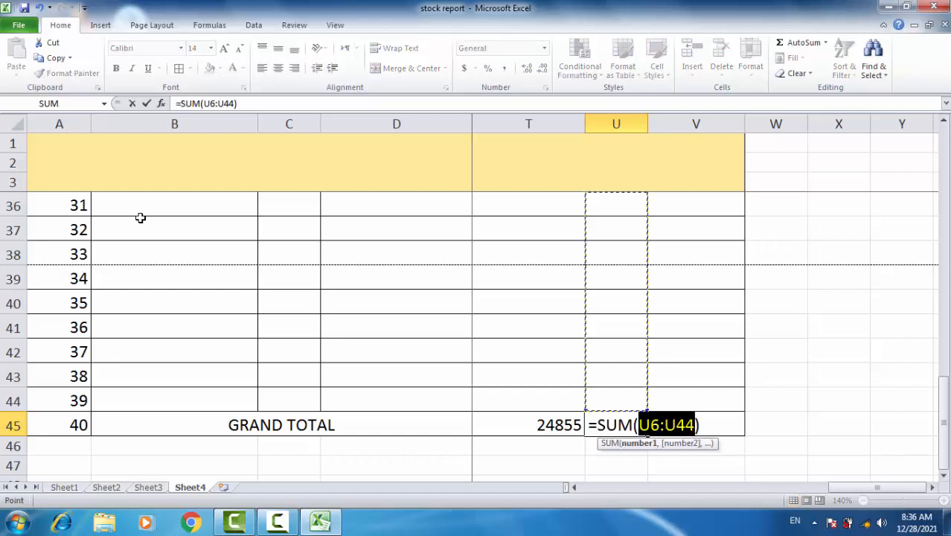
pyautogui.press('Return')
pyautogui.press('Up')
pyautogui.press('Right')
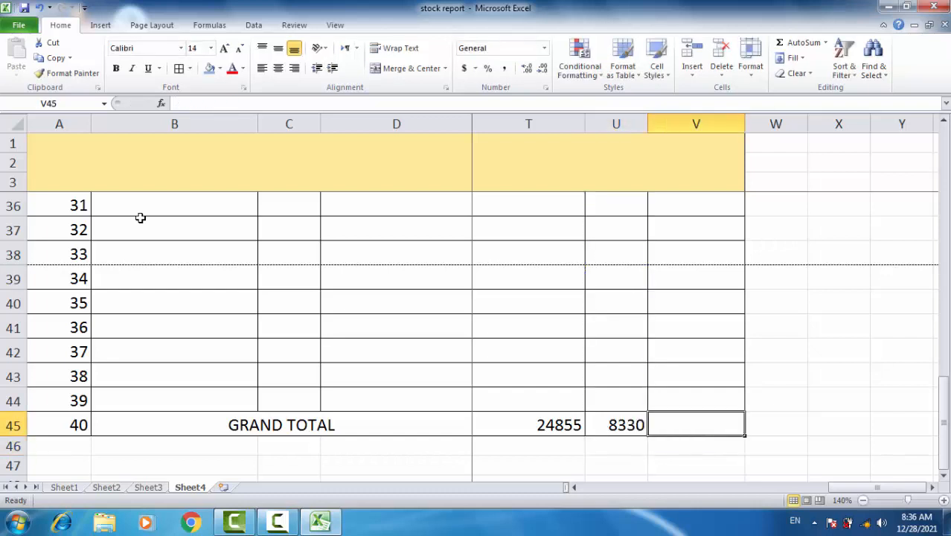
pyautogui.hotkey('alt', '=')
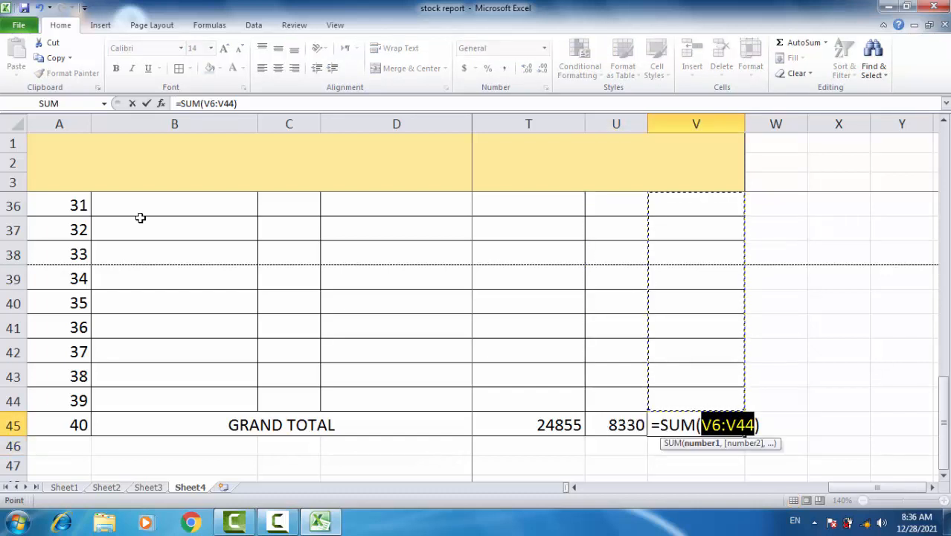
pyautogui.press('Return')
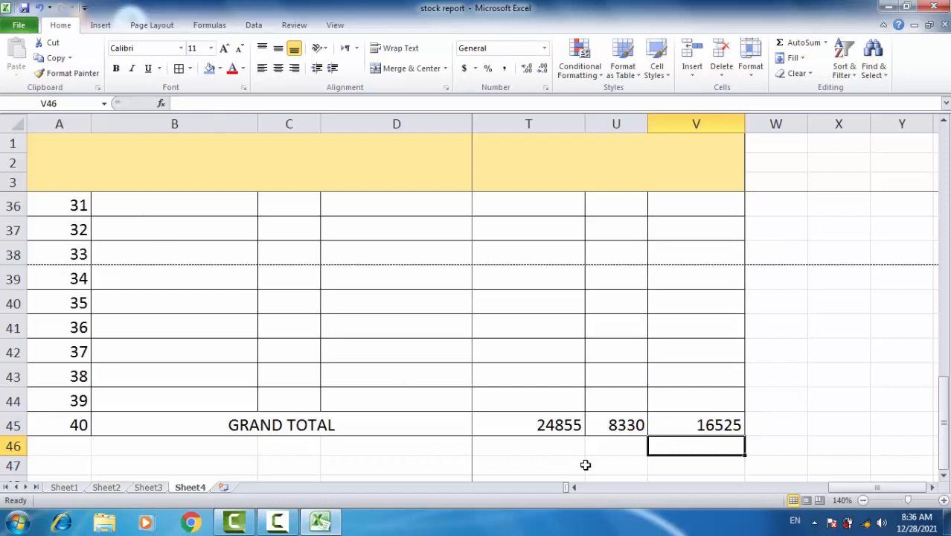
pyautogui.doubleClick(531, 423)
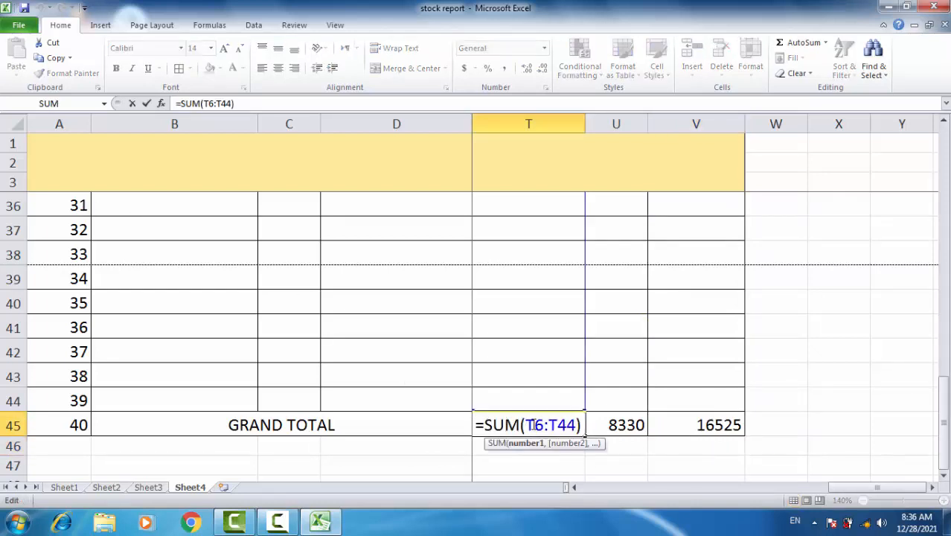
pyautogui.click(545, 373)
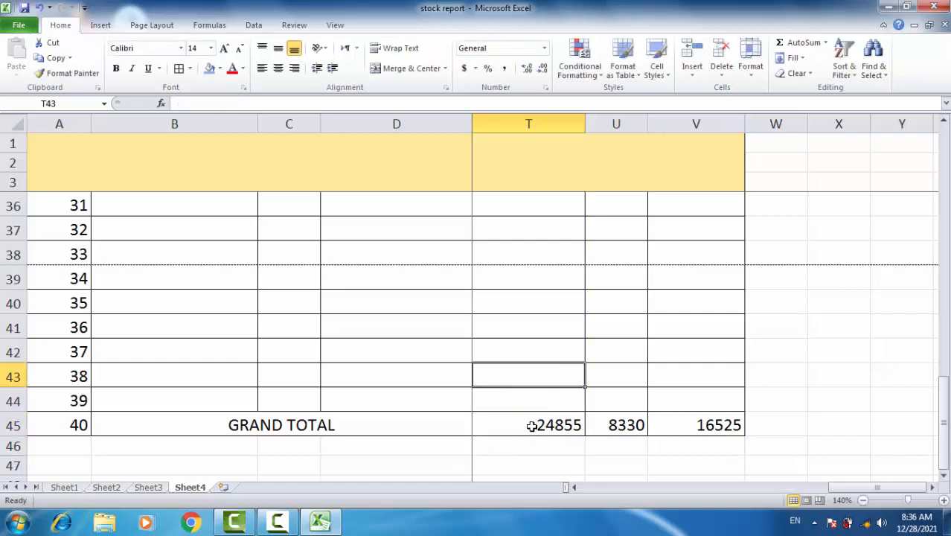
# Step: Apply the Check Cell style to the grand totals in T45:V45 and to the merged GRAND TOTAL label cell
pyautogui.moveTo(531, 426); pyautogui.dragTo(685, 423)
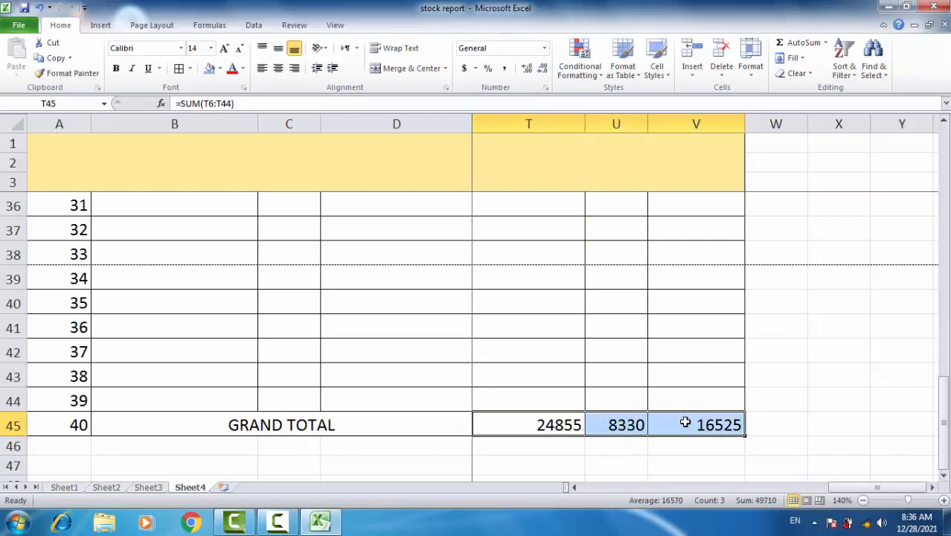
pyautogui.click(657, 72)
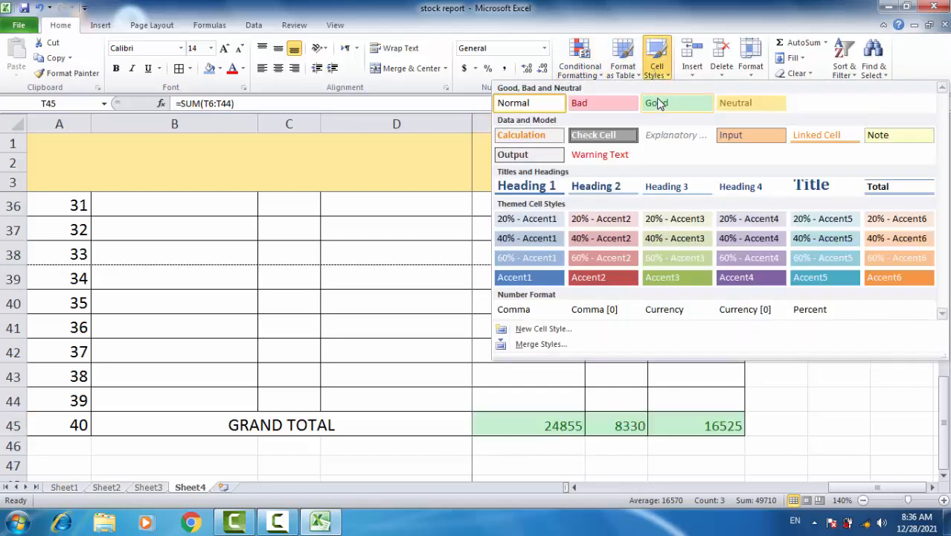
pyautogui.click(595, 136)
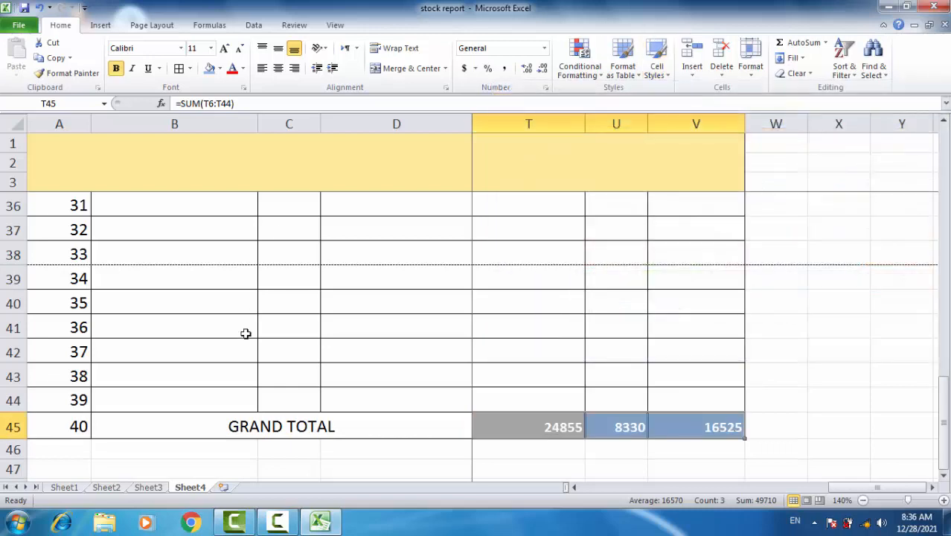
pyautogui.click(265, 425)
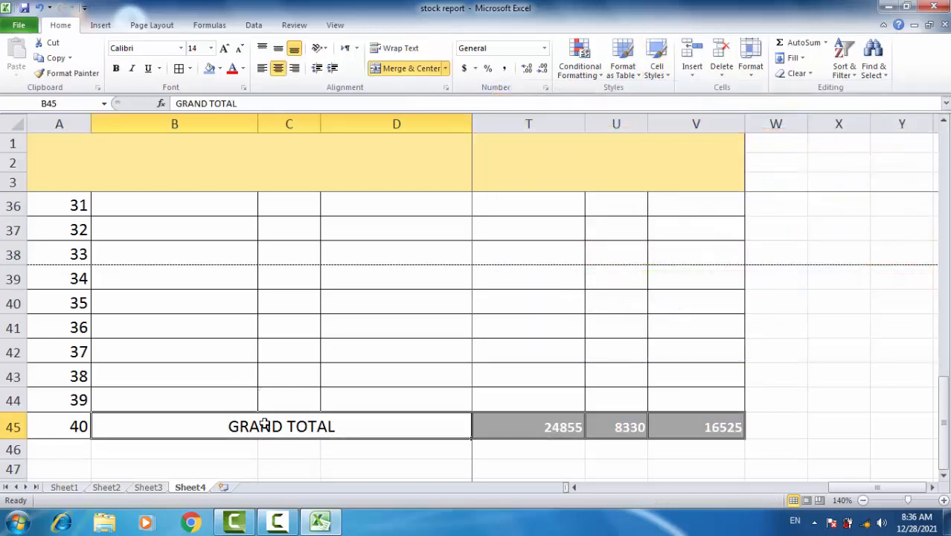
pyautogui.click(656, 75)
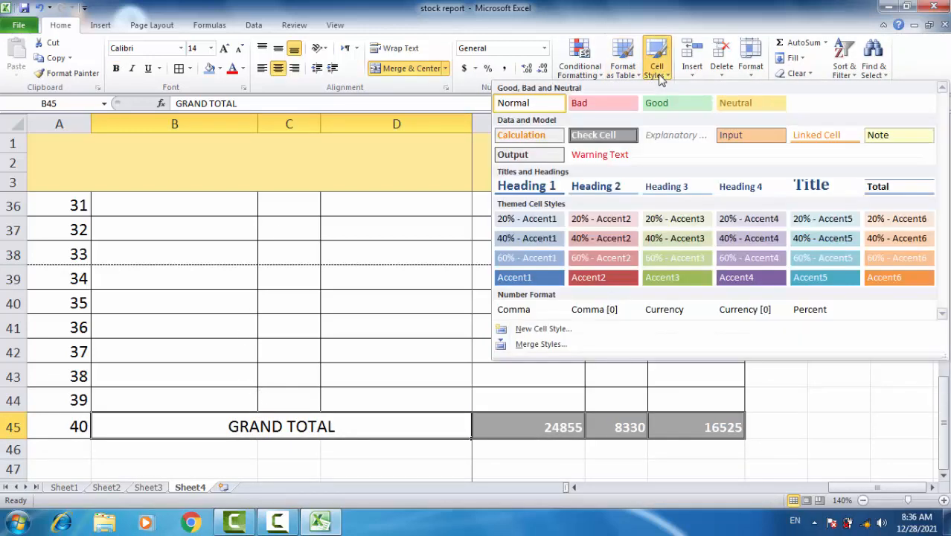
pyautogui.click(570, 136)
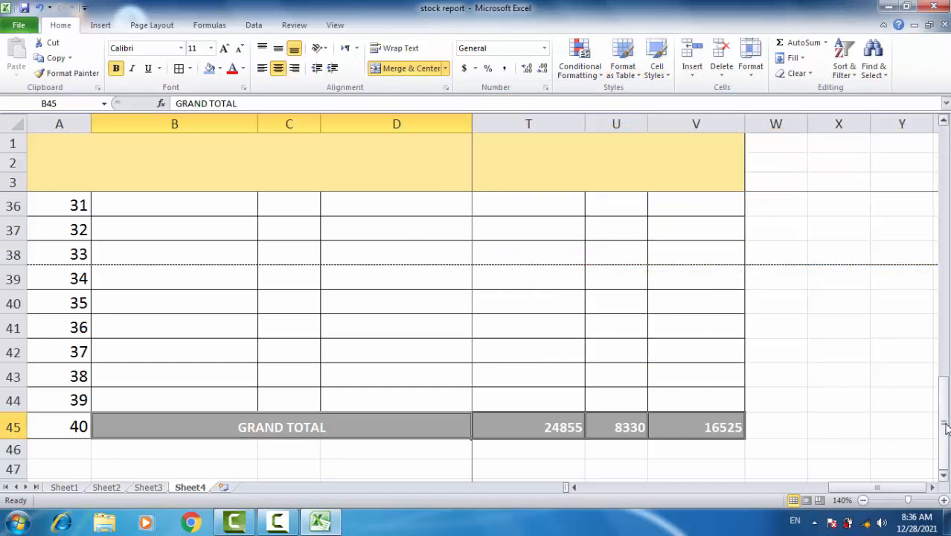
# Step: Apply the Check Cell style to the Total Recived Qty, Issue Qty and Remaining Qty headers in T4:V5
pyautogui.moveTo(945, 426); pyautogui.dragTo(944, 183)
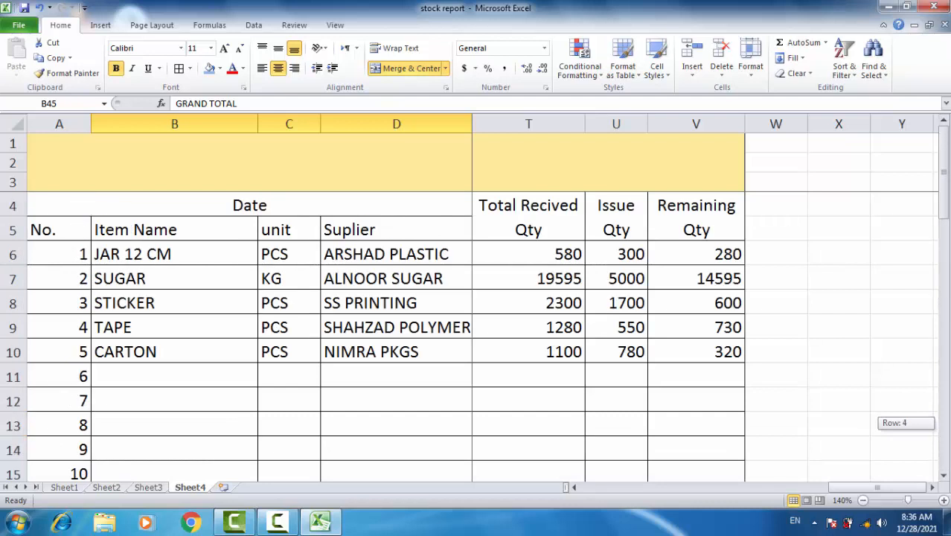
pyautogui.click(556, 230)
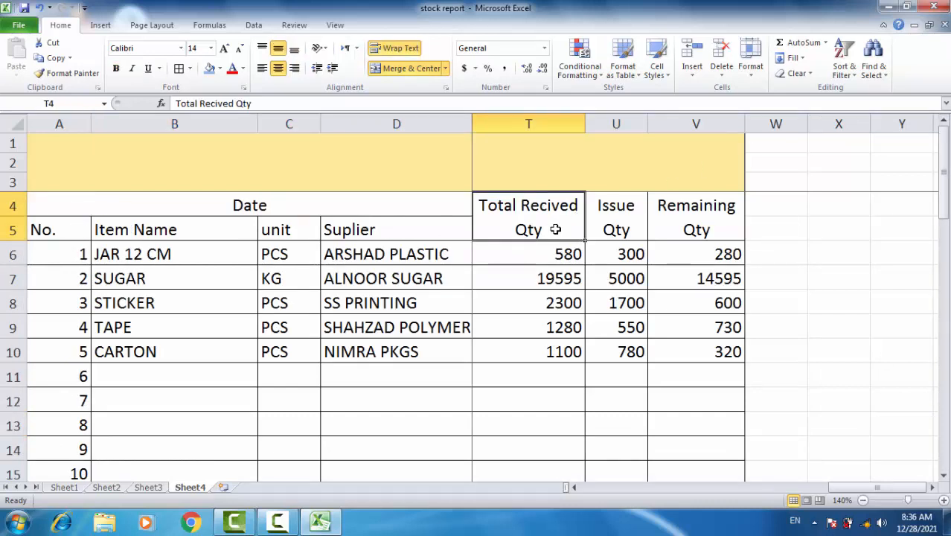
pyautogui.moveTo(556, 230); pyautogui.dragTo(699, 207)
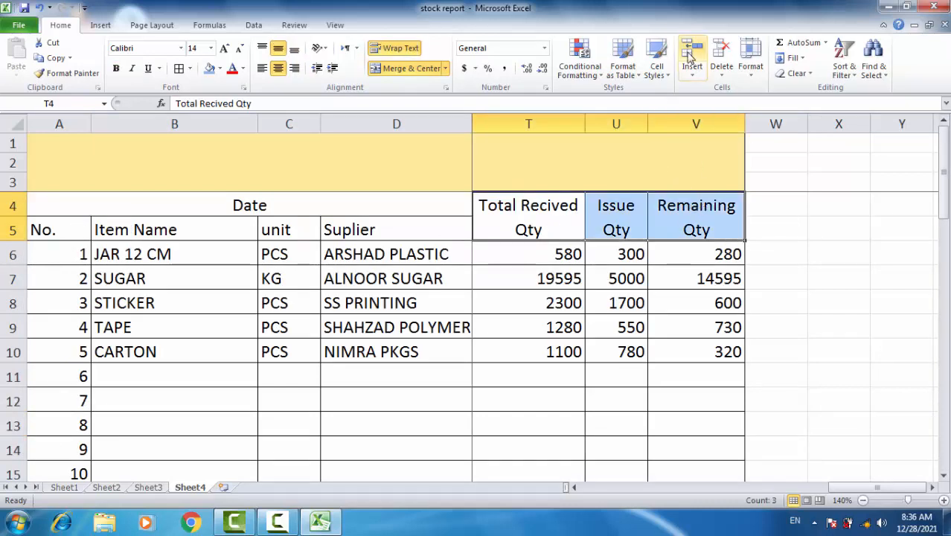
pyautogui.click(657, 64)
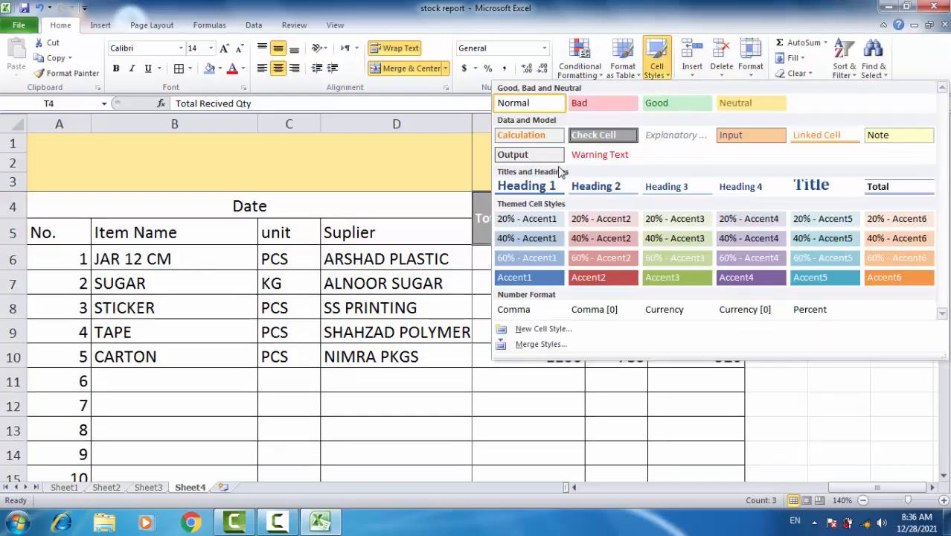
pyautogui.click(586, 142)
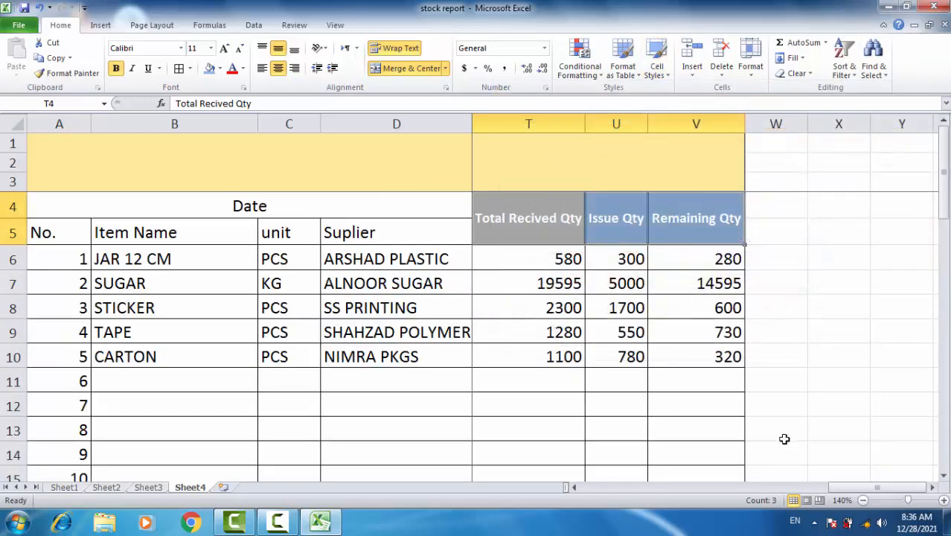
# Step: Review the overall stock report layout, from the item columns to the quantity totals, at 60% zoom
pyautogui.moveTo(876, 487); pyautogui.dragTo(603, 487)
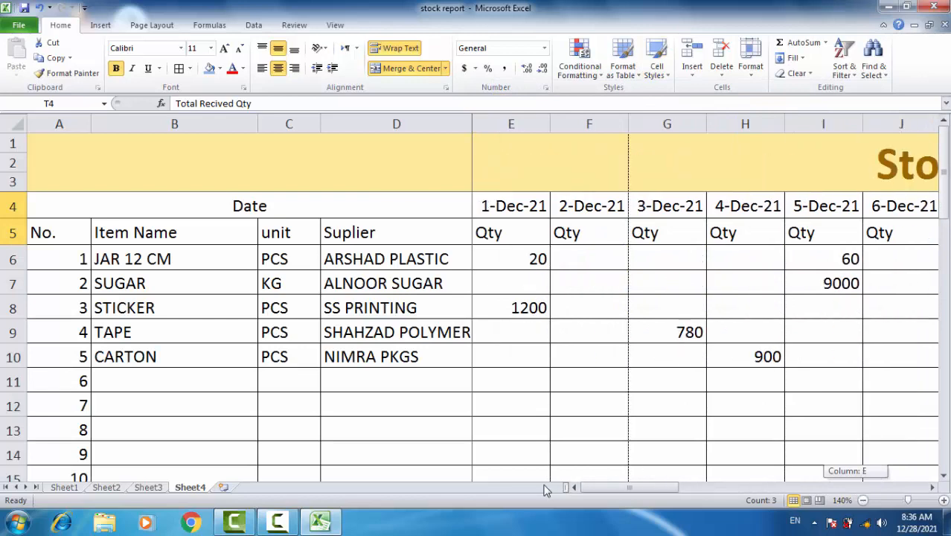
pyautogui.click(863, 500)
pyautogui.click(863, 500)
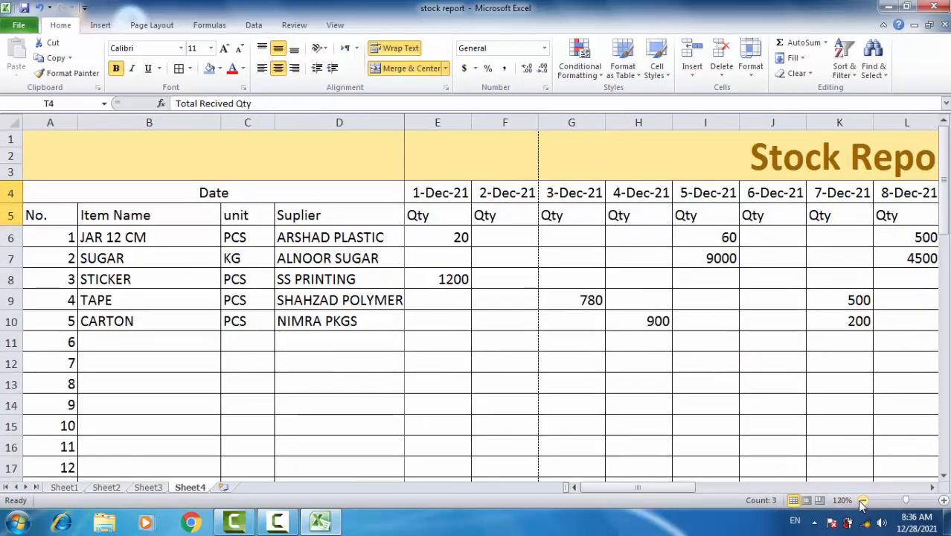
pyautogui.click(863, 500)
pyautogui.click(864, 500)
pyautogui.click(864, 500)
pyautogui.click(864, 500)
pyautogui.click(864, 500)
pyautogui.click(863, 501)
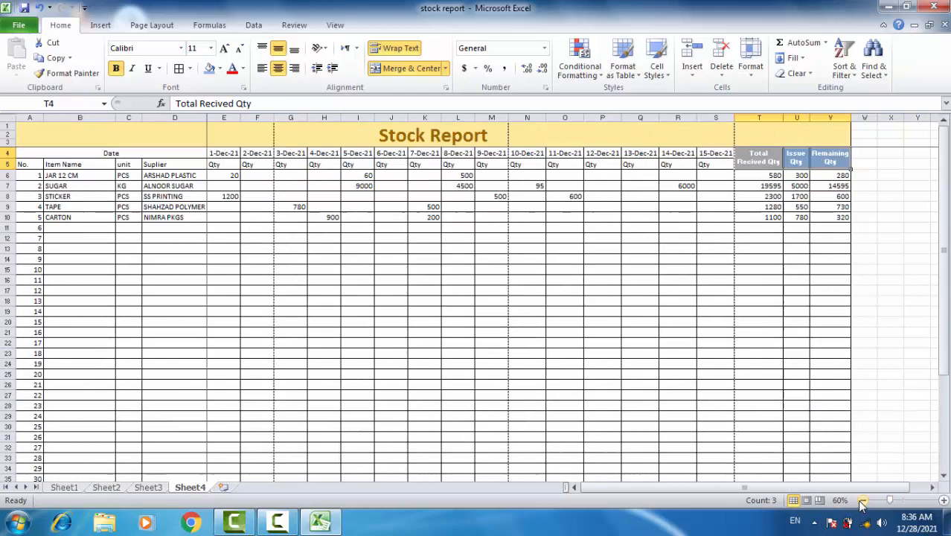
pyautogui.click(513, 331)
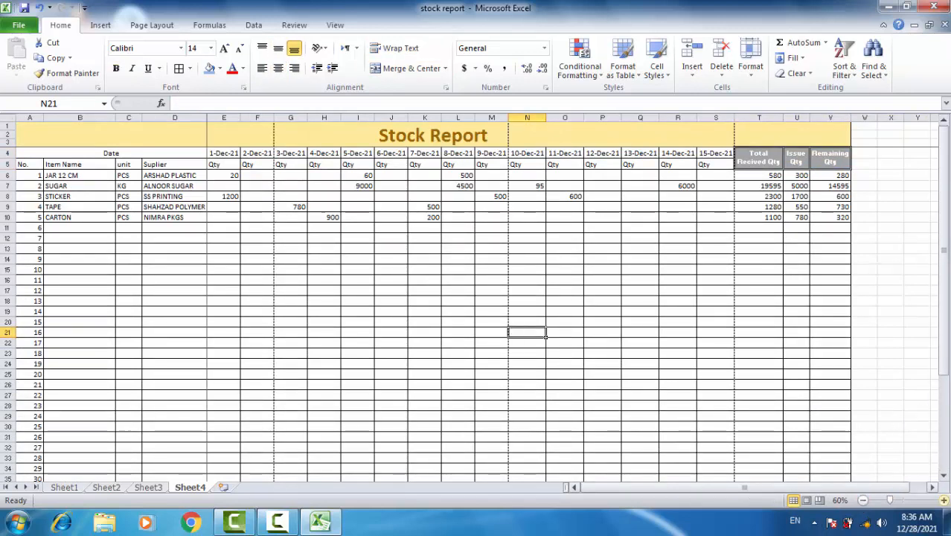
# Step: Examine the daily quantity columns up to 15-Dec-21 and the received, issued and remaining totals beside them
pyautogui.click(942, 503)
pyautogui.click(943, 503)
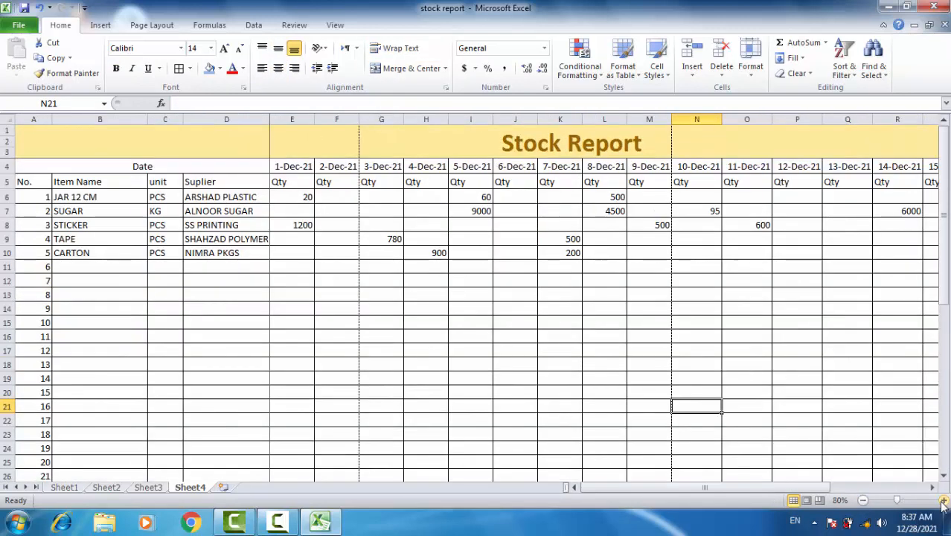
pyautogui.click(943, 504)
pyautogui.click(942, 503)
pyautogui.click(943, 503)
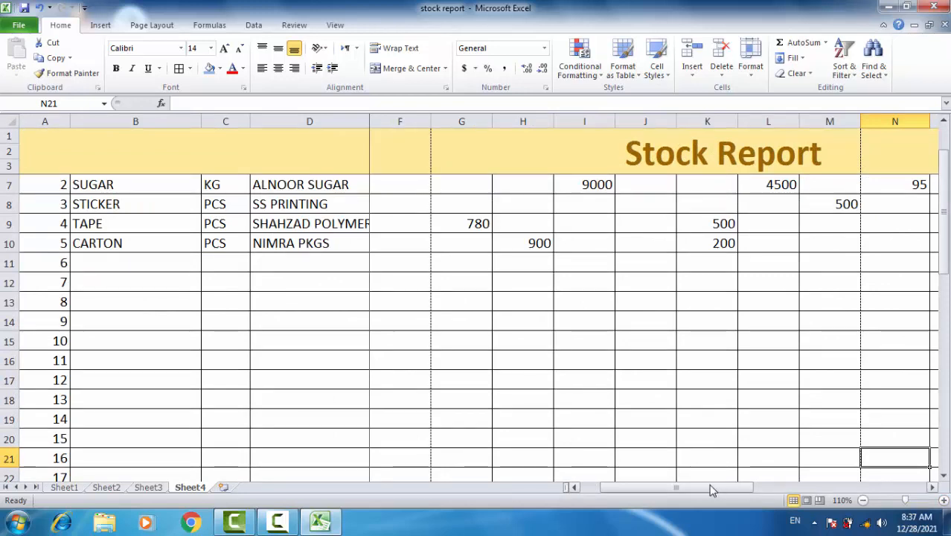
pyautogui.moveTo(697, 491); pyautogui.dragTo(864, 484)
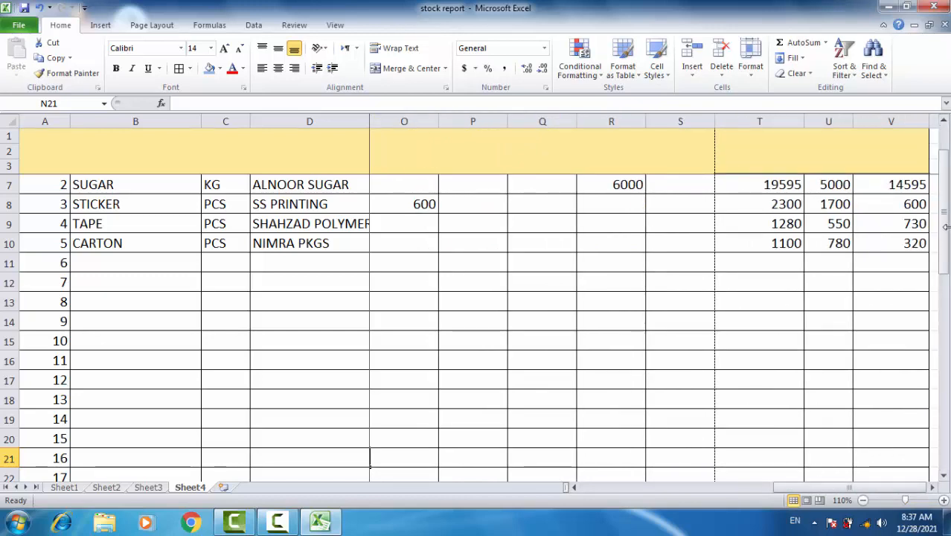
pyautogui.moveTo(947, 229); pyautogui.dragTo(944, 166)
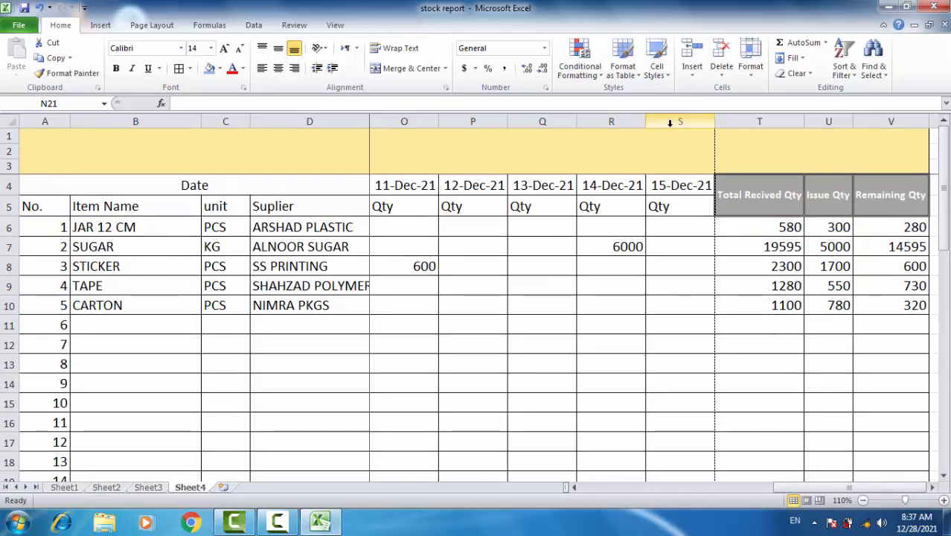
pyautogui.click(670, 123)
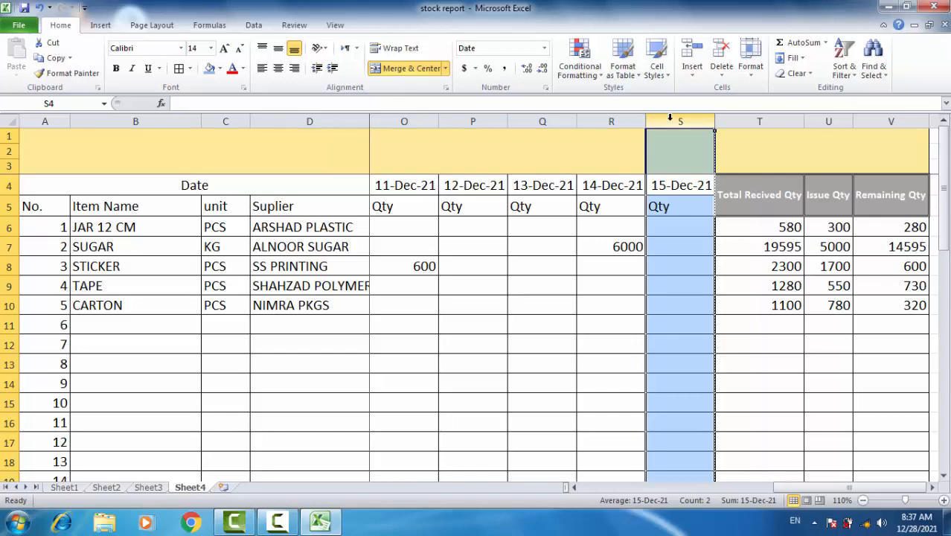
pyautogui.click(864, 500)
pyautogui.click(864, 500)
pyautogui.click(863, 500)
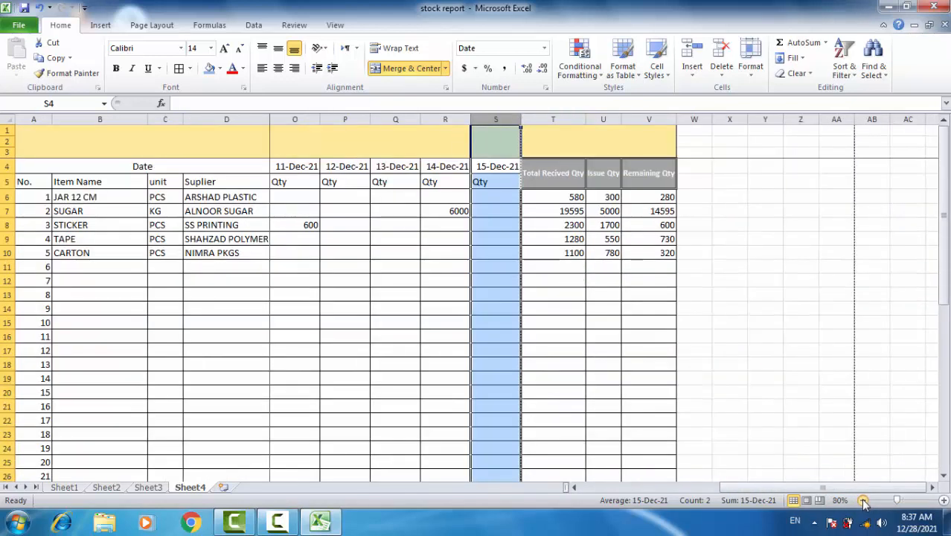
pyautogui.moveTo(758, 488); pyautogui.dragTo(638, 468)
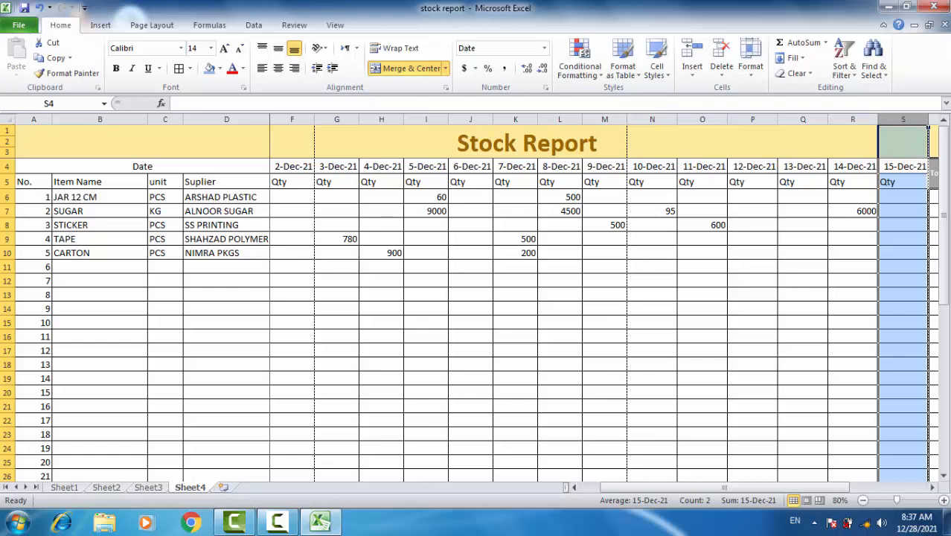
pyautogui.click(277, 521)
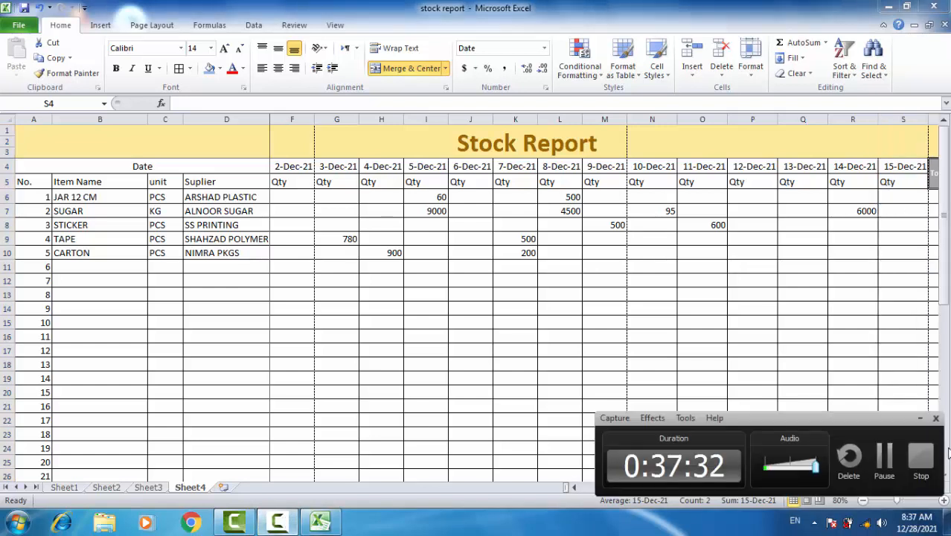